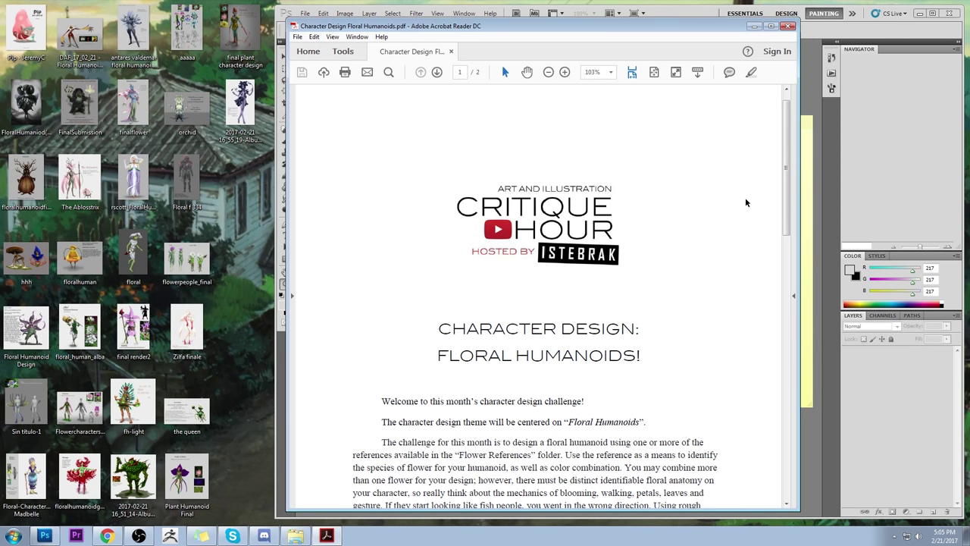
Scroll the brief down to its welcome paragraphs and bring the yellow sticky note to the front.
scroll(744, 198, down, 1)
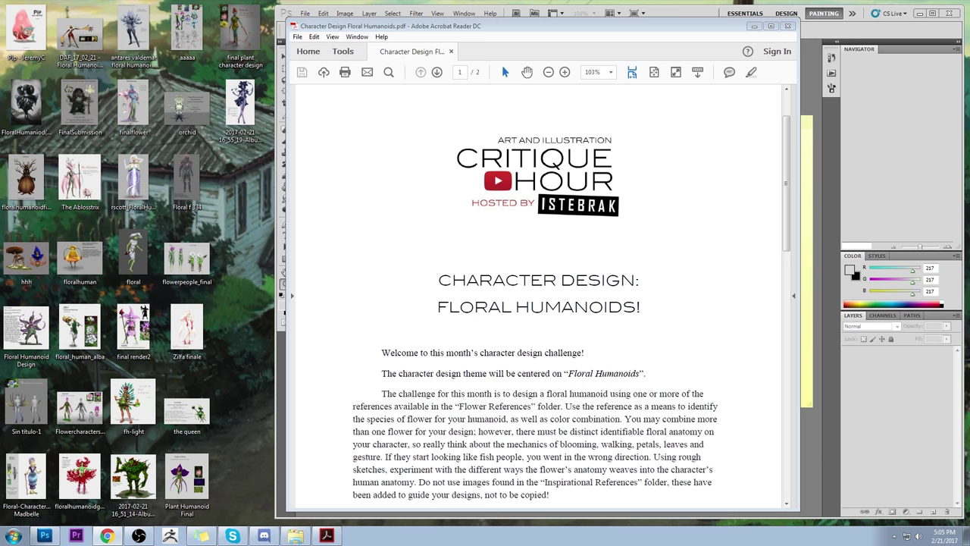
click(752, 232)
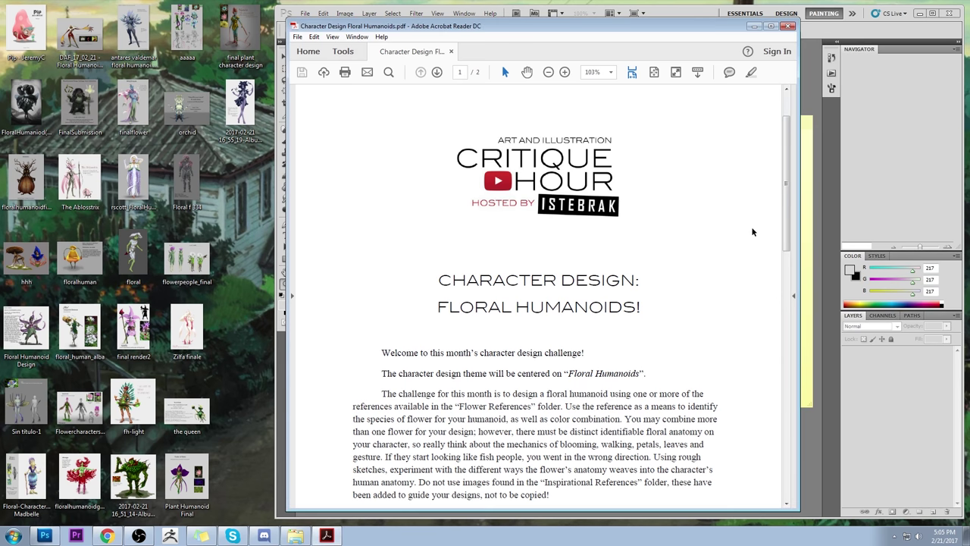
scroll(752, 232, down, 2)
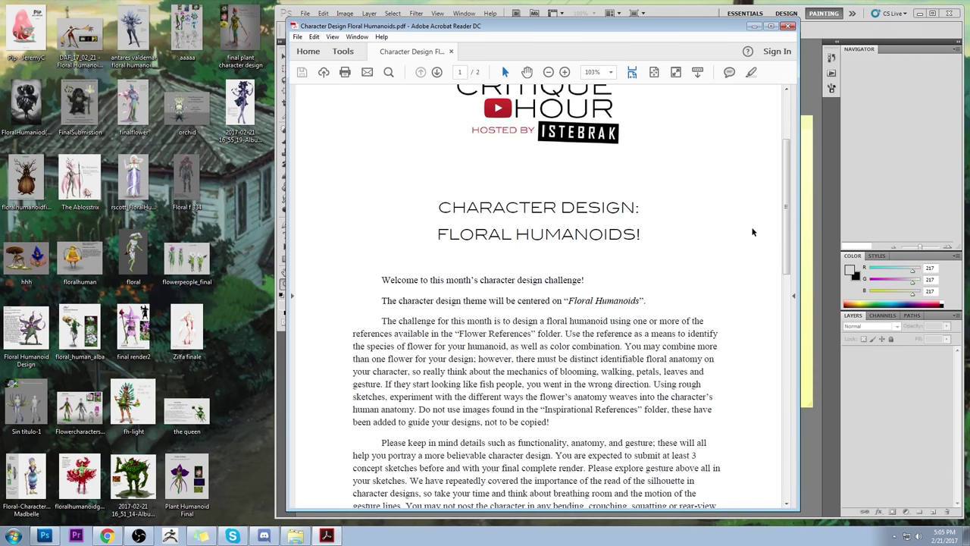
click(807, 134)
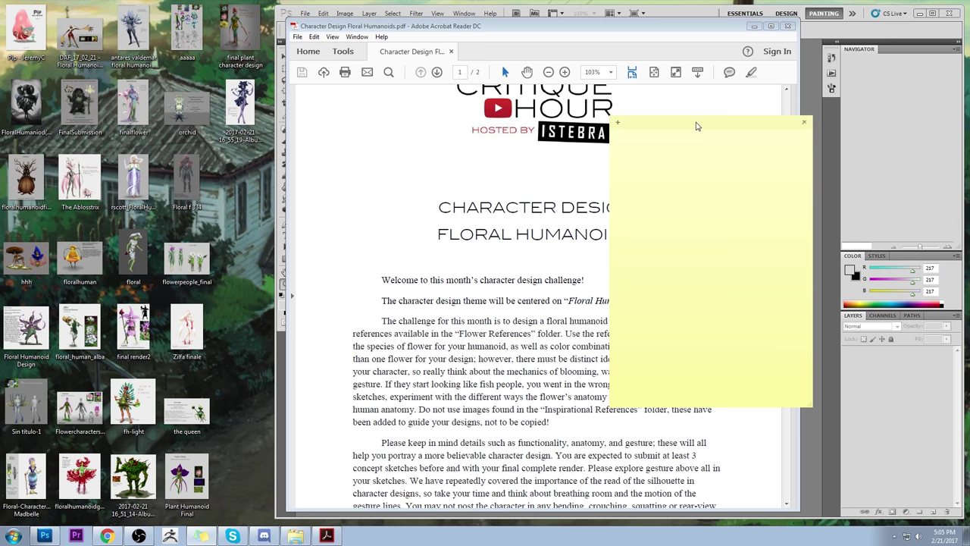
Dismiss the yellow sticky note and refocus the brief on page 1.
click(804, 122)
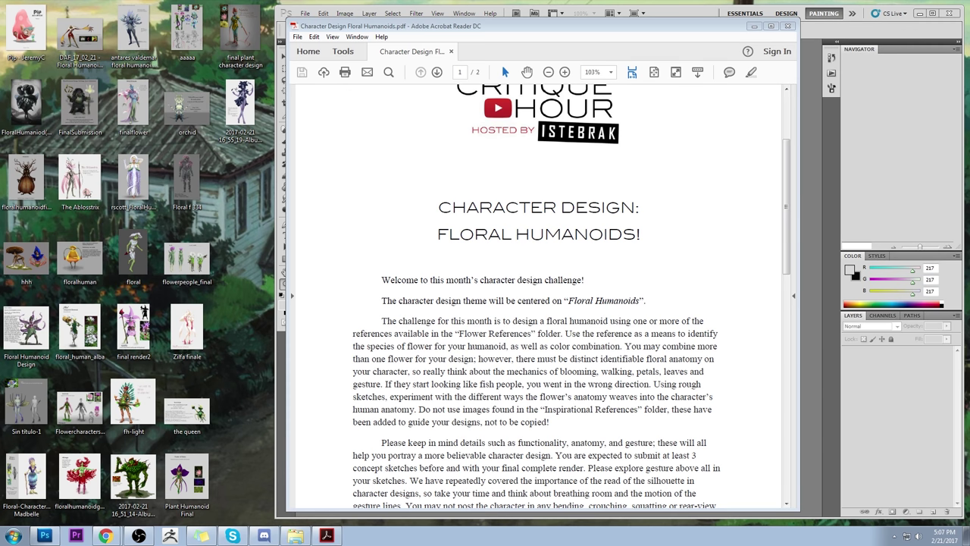
click(542, 333)
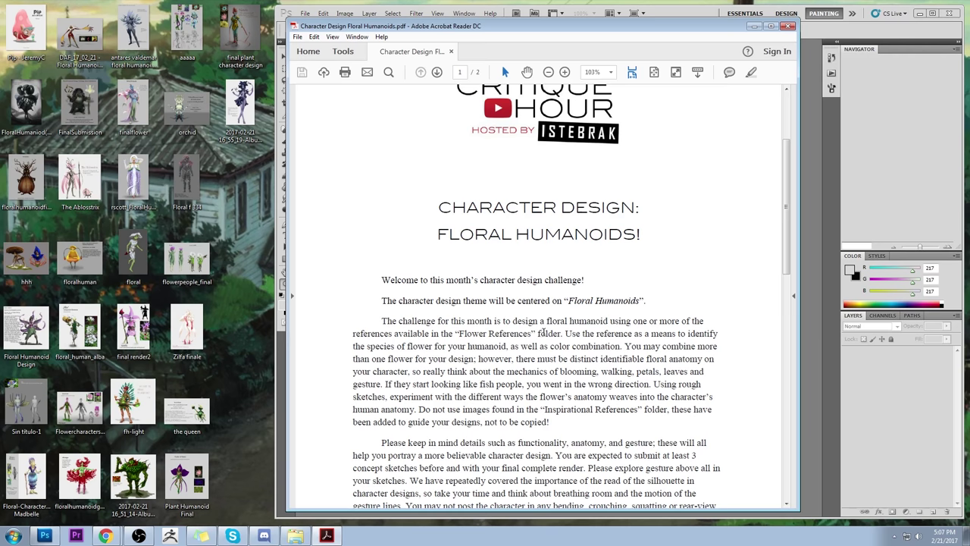
Scroll down to the challenge paragraph and select 'as well as color combination'.
scroll(552, 325, down, 3)
scroll(551, 325, down, 1)
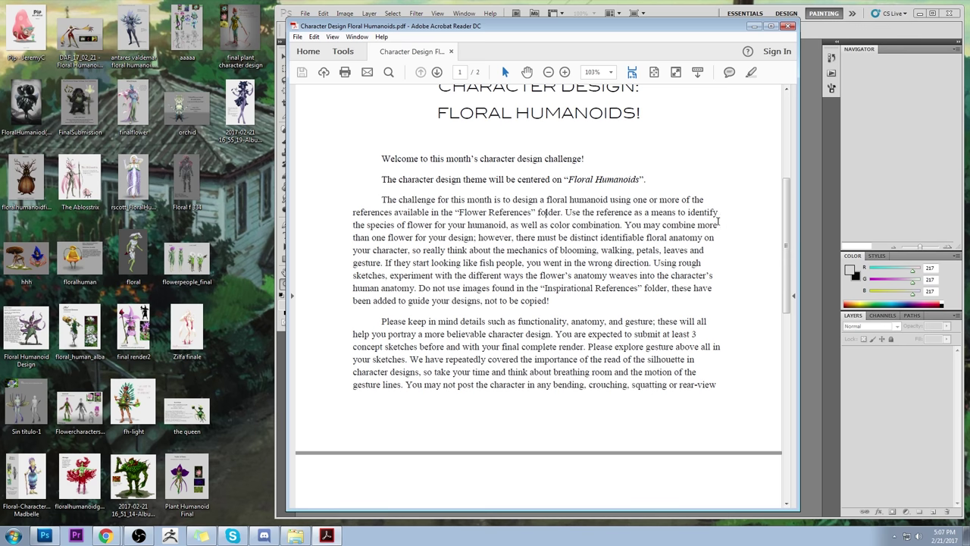
drag(625, 225, 508, 225)
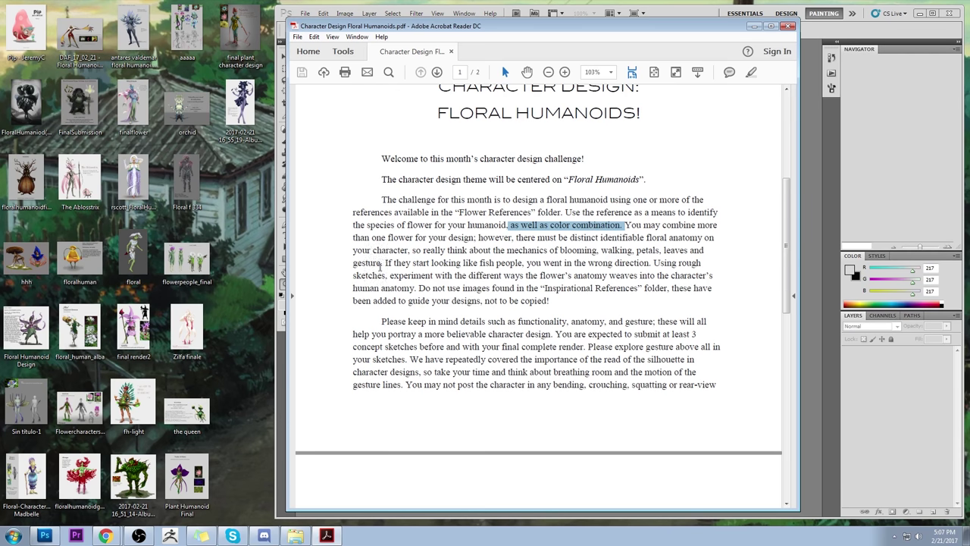
Select the blooming-mechanics and fish-people sentences, deselect them, and scroll down toward page 2.
drag(384, 263, 408, 244)
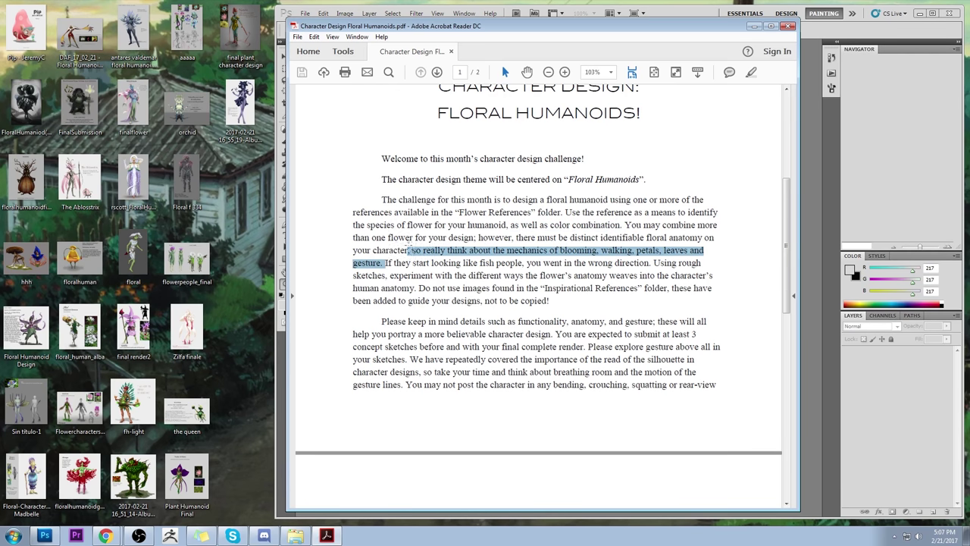
scroll(479, 242, down, 1)
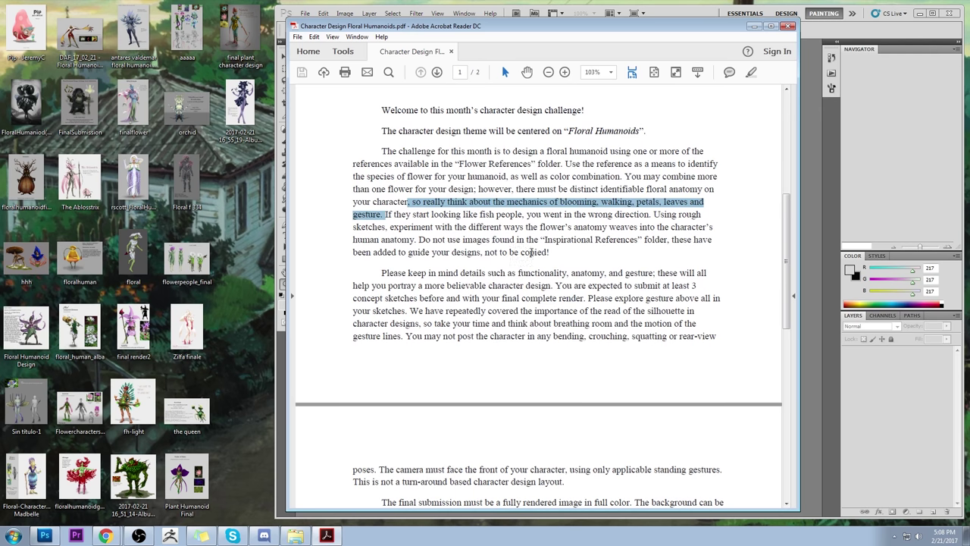
drag(389, 215, 650, 215)
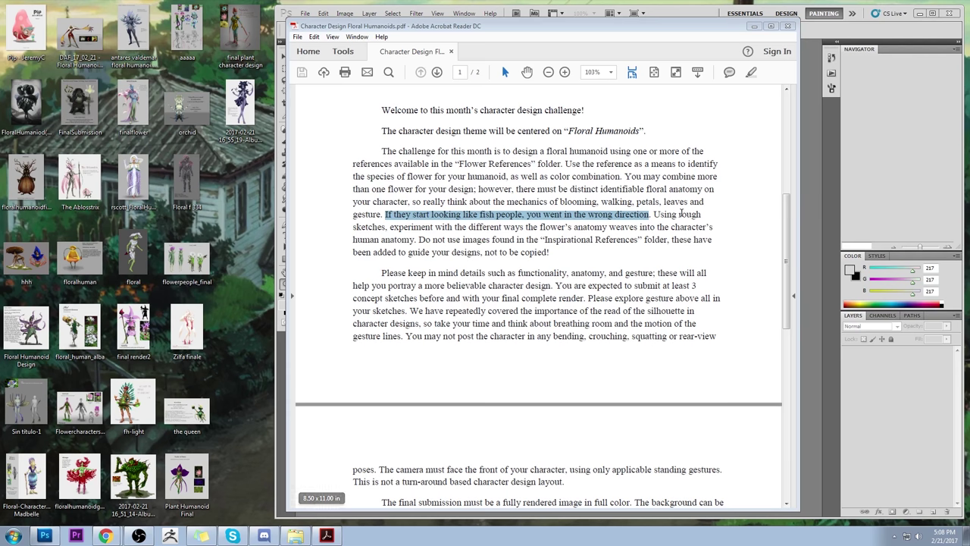
click(582, 254)
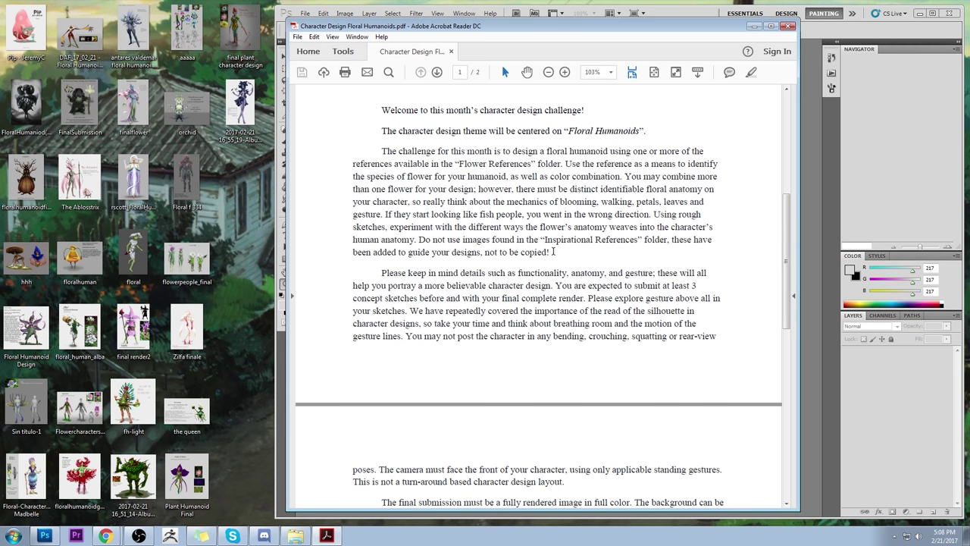
scroll(553, 251, down, 2)
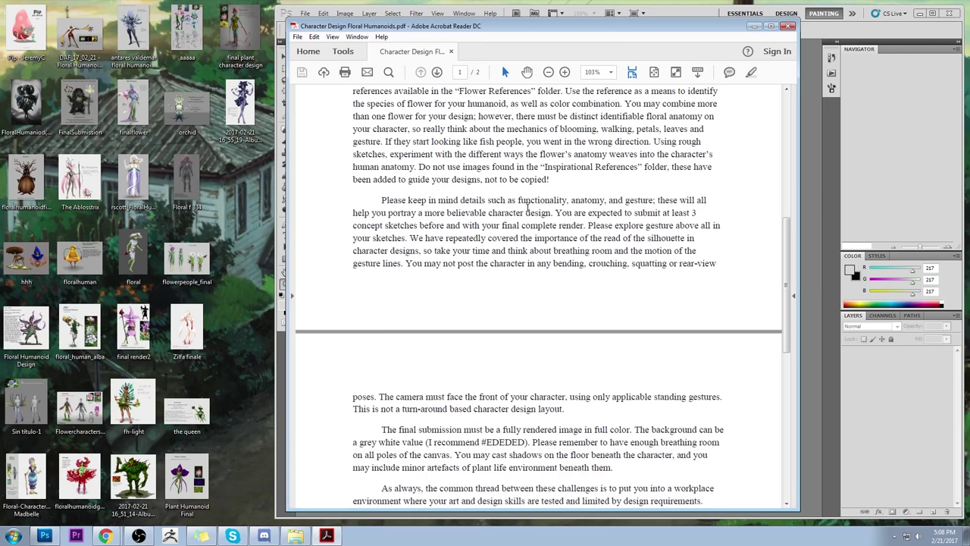
Select 'function' at the start of 'functionality' in the anatomy and gesture paragraph.
drag(517, 200, 548, 202)
Select 'Please explore gesture above all in your sketches.', then clear the selection.
mouse_move(409, 238)
mouse_down()
mouse_move(415, 225)
mouse_move(538, 213)
mouse_move(587, 225)
mouse_up()
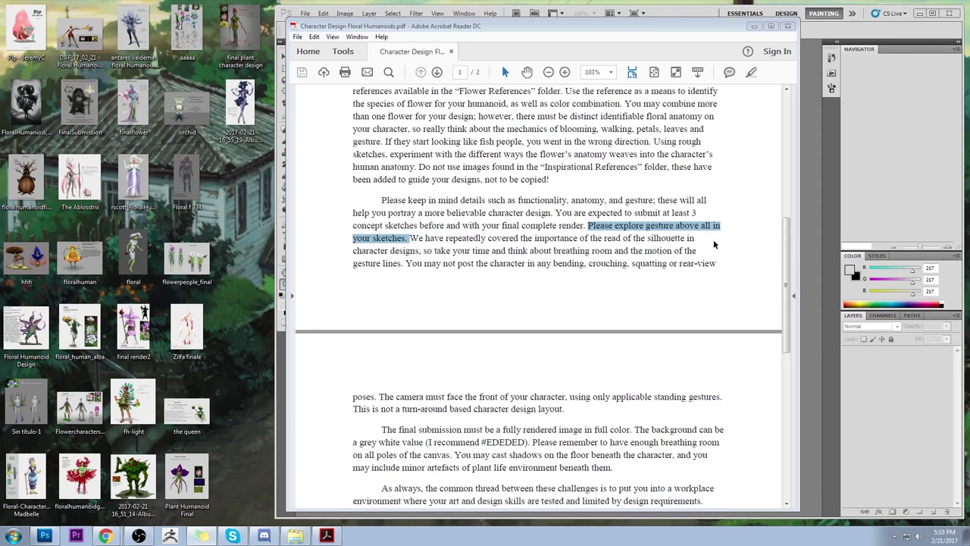
key(Right)
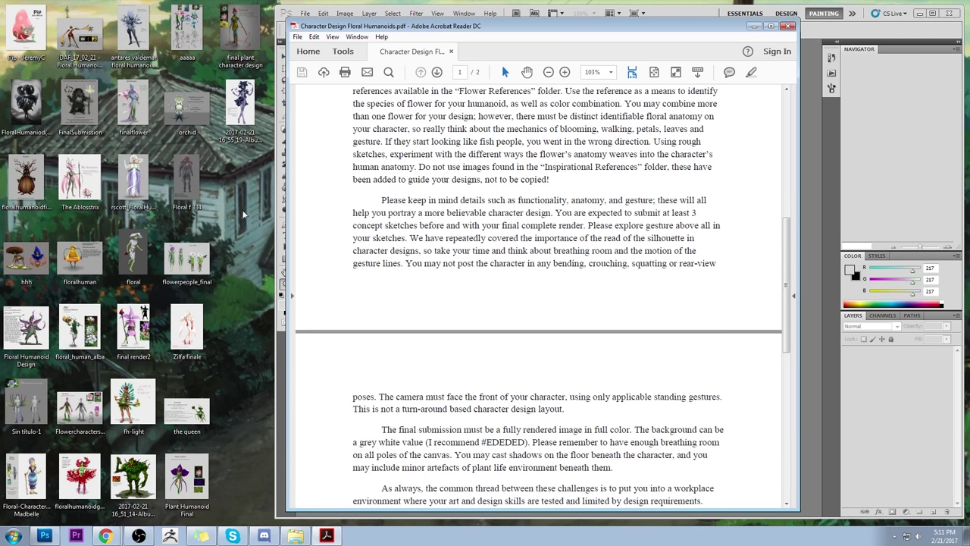
Scroll the brief to page 2's 'Don't forget to include' checklist.
click(249, 175)
click(736, 222)
scroll(746, 224, down, 4)
scroll(754, 226, down, 1)
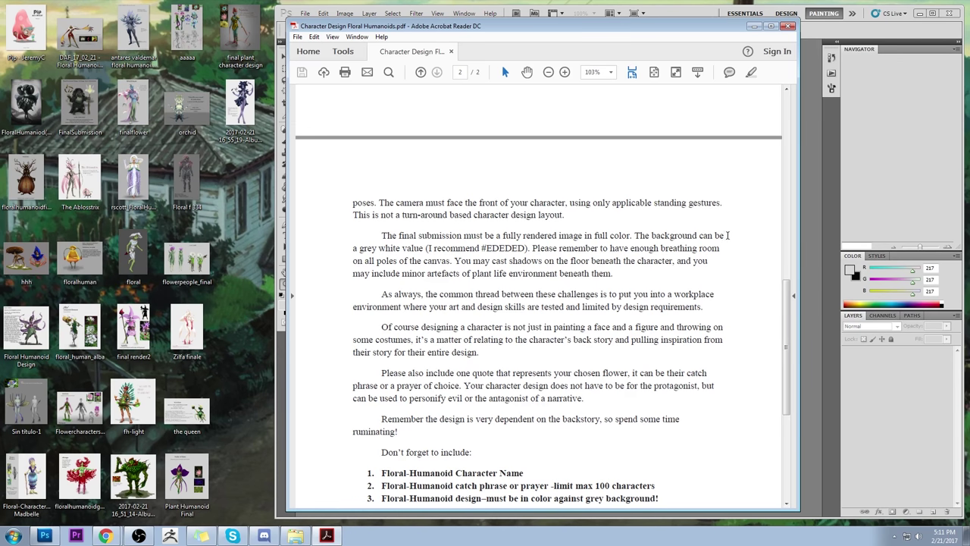
Select the 'thread between these challenges…' sentence and scroll to the closing paragraph.
drag(471, 300, 711, 310)
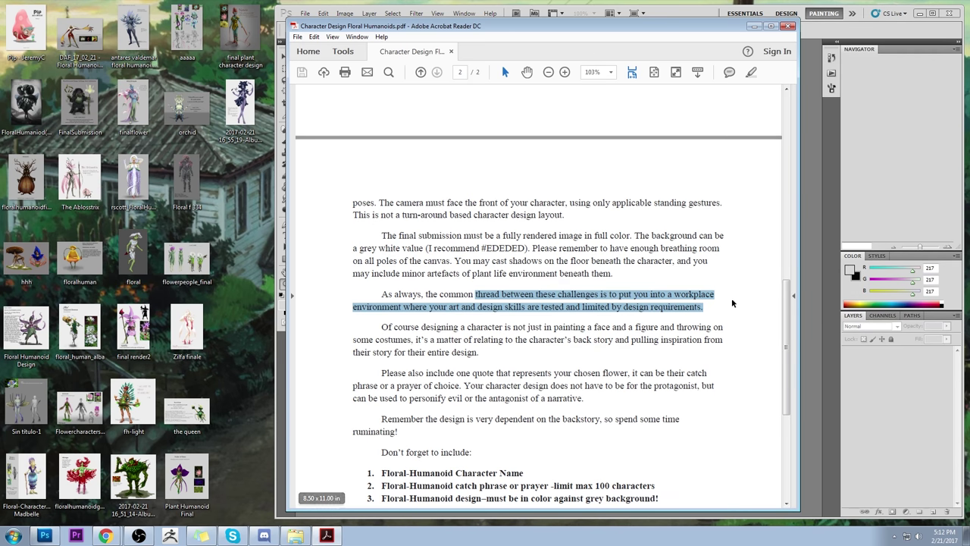
scroll(740, 315, down, 2)
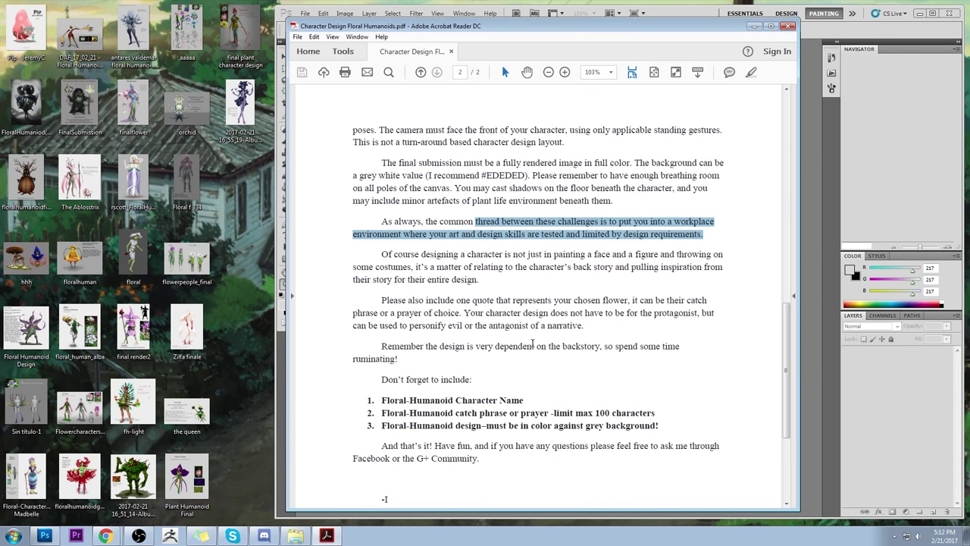
Select 'Floral-Humanoid' in checklist item 2, deselect it, and scroll back to page 1's top.
drag(526, 400, 410, 412)
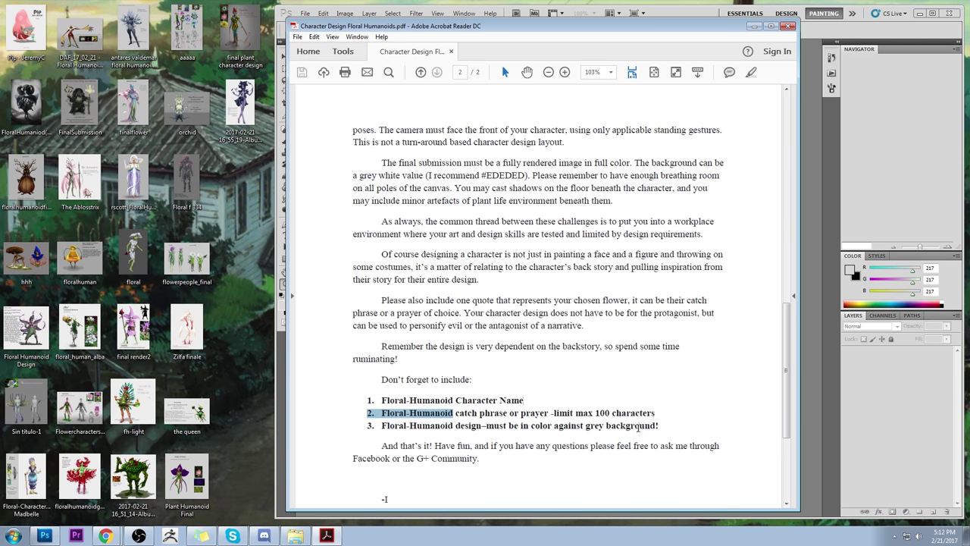
click(638, 427)
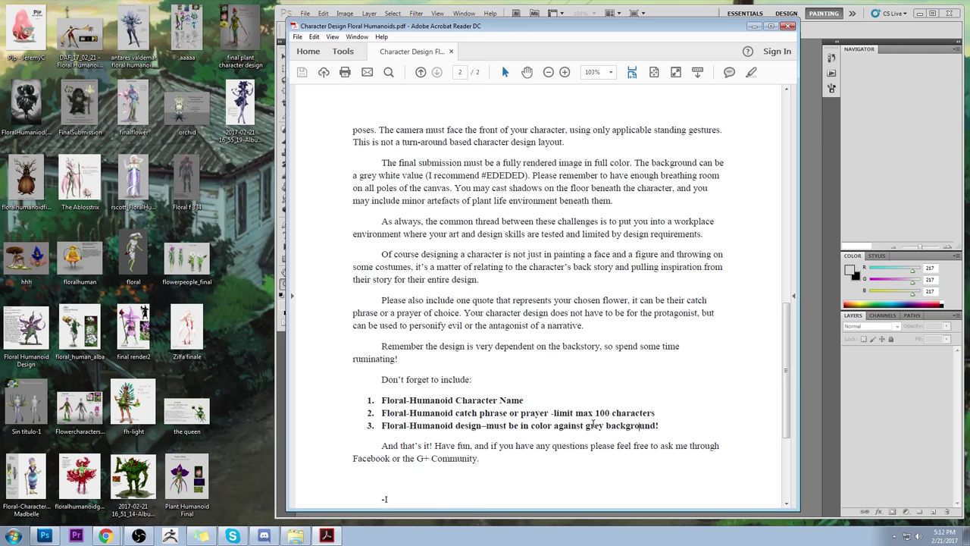
scroll(731, 363, down, 3)
scroll(729, 360, up, 20)
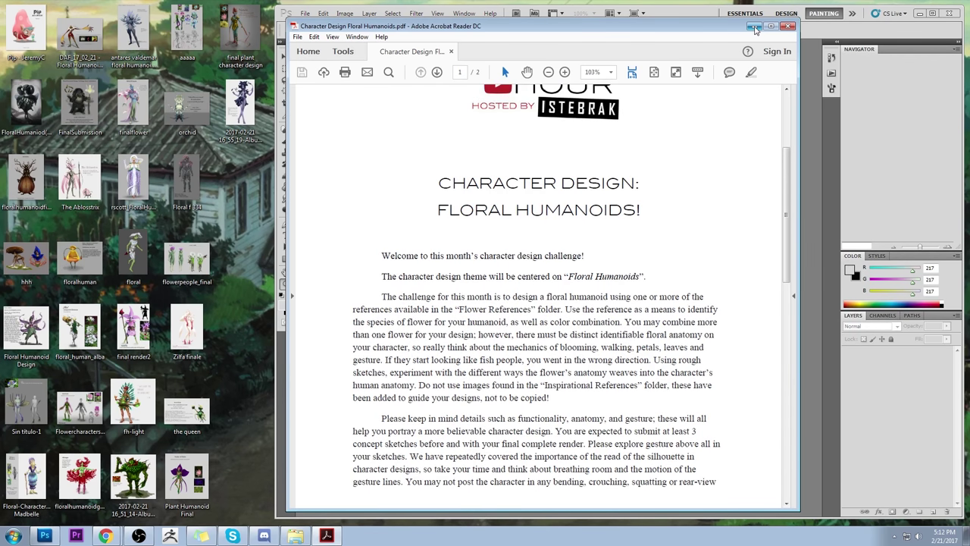
Minimize and restore Acrobat, then close it with Alt+F4 to reveal Photoshop.
click(753, 26)
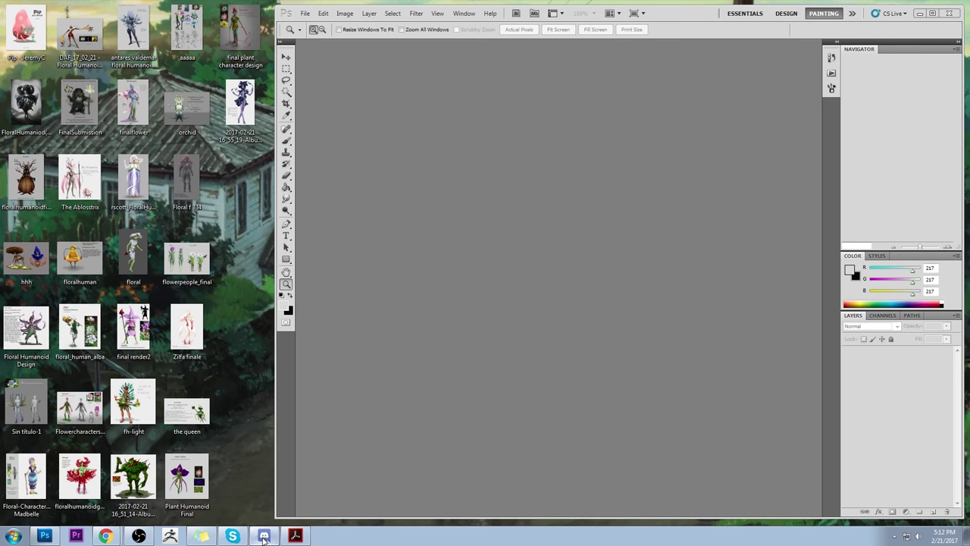
click(265, 536)
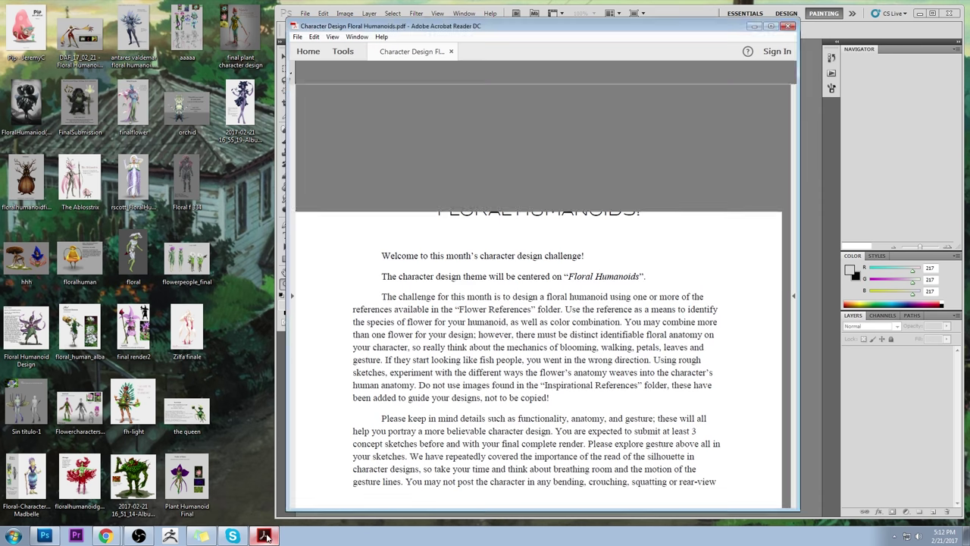
key(alt+F4)
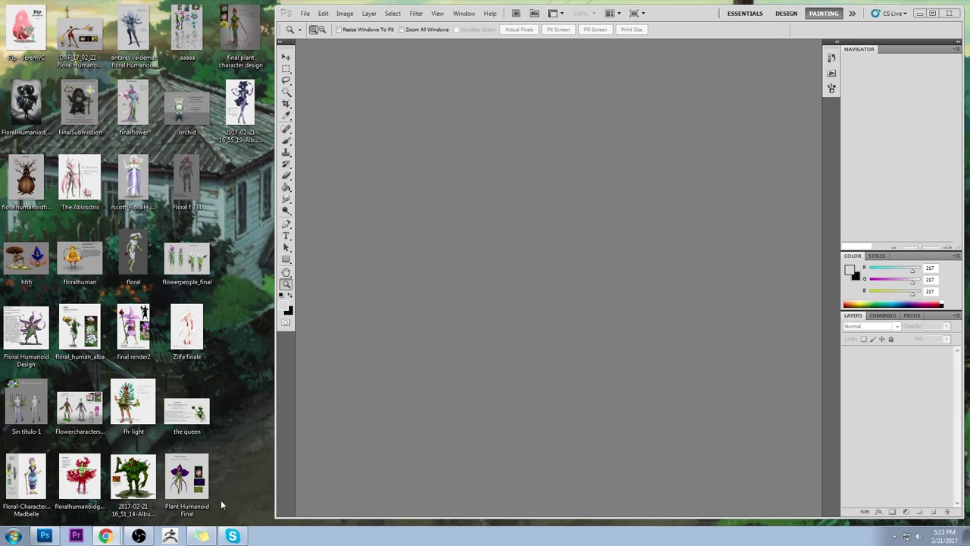
Open the Pip 'Boy of the Wood' render PNG in Photoshop and fit it to the screen.
double_click(19, 25)
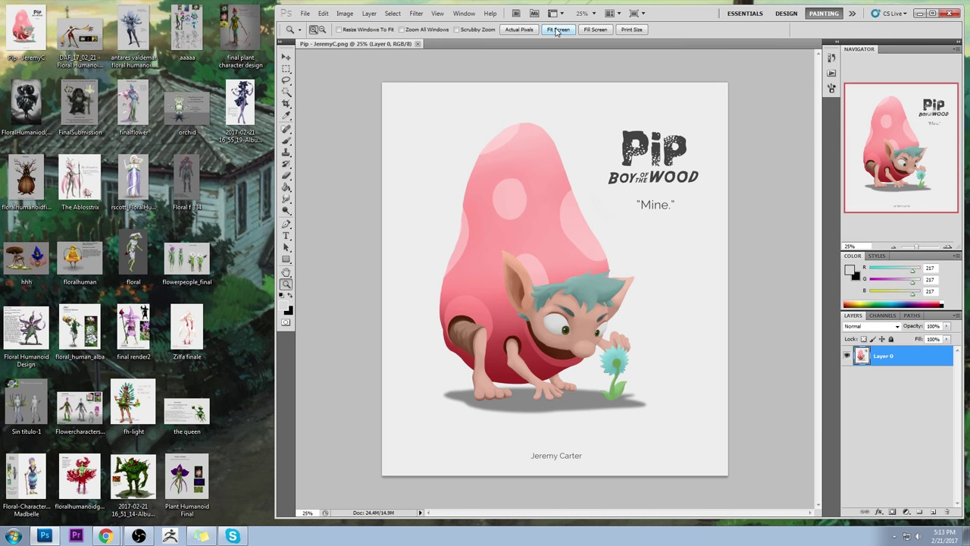
click(557, 31)
Select the pale background around the Pip figure with the Magic Wand.
click(285, 92)
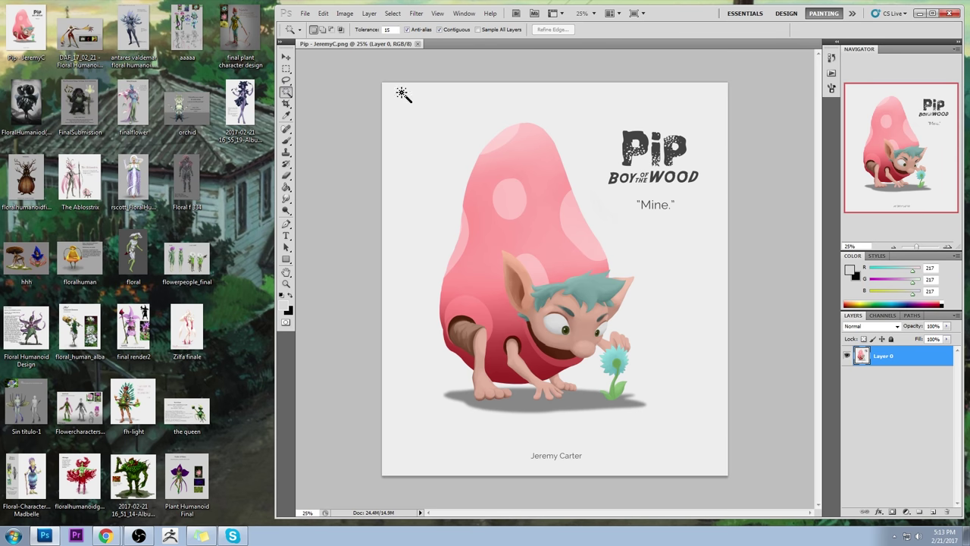
click(664, 324)
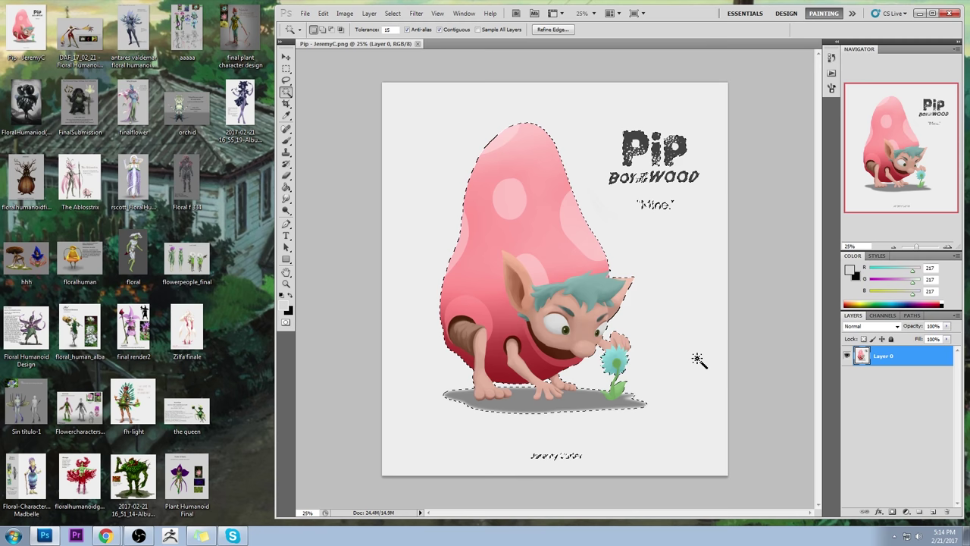
Deselect, then set up a larger brush on new Layer 1 with the mushroom's red at 25% opacity.
key(ctrl+d)
key(b)
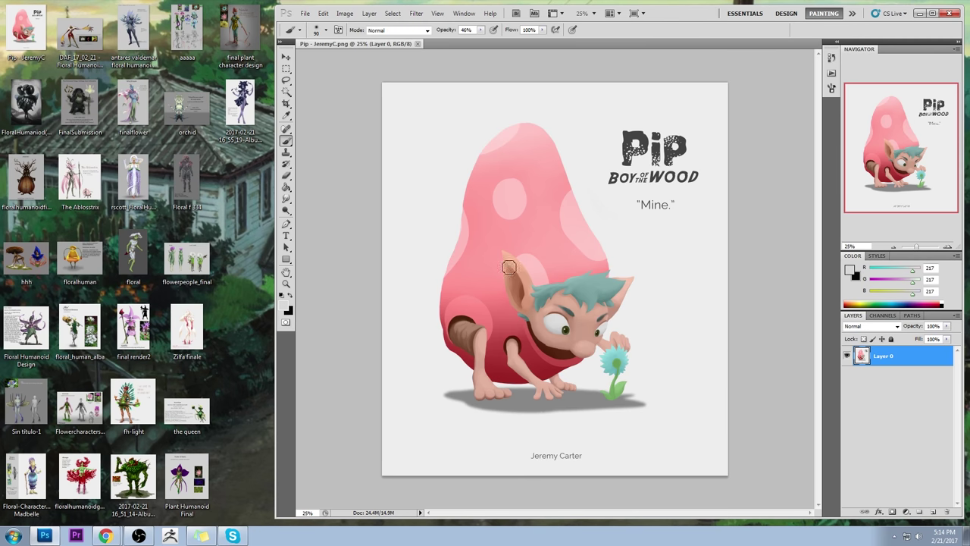
key(bracketright)
key(bracketright)
key(bracketright)
key(bracketright)
key(bracketright)
key(bracketright)
key(bracketright)
key(bracketright)
key(bracketright)
key(bracketright)
key(bracketright)
click(933, 511)
alt+click(510, 319)
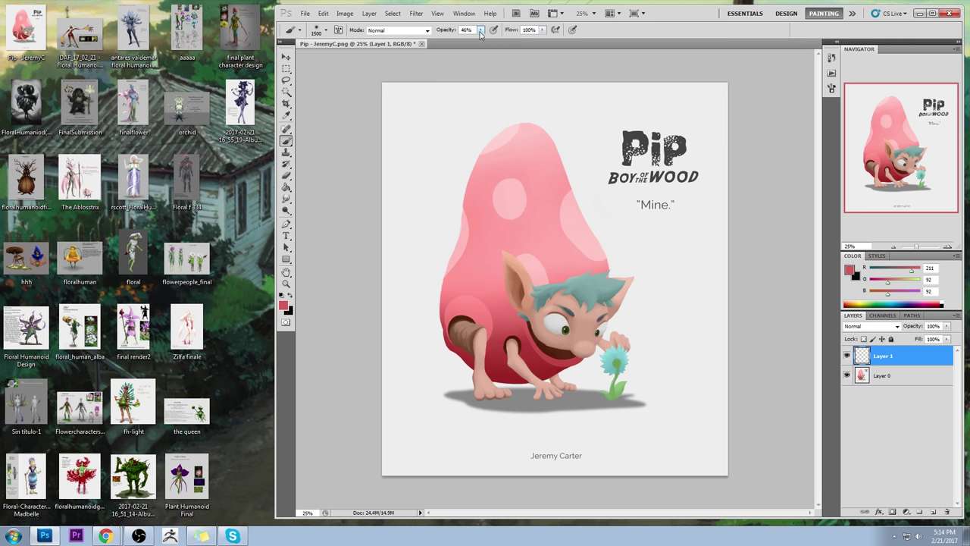
click(481, 30)
key(Return)
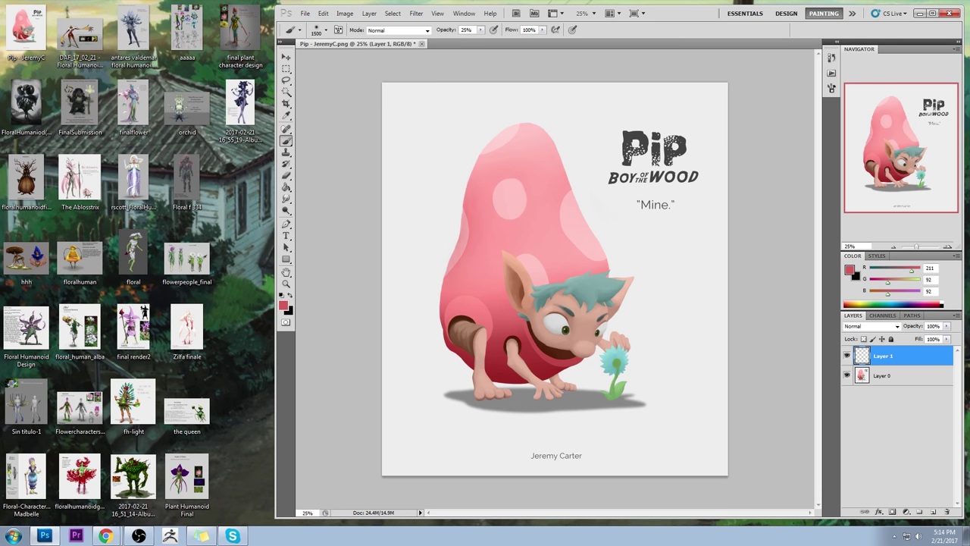
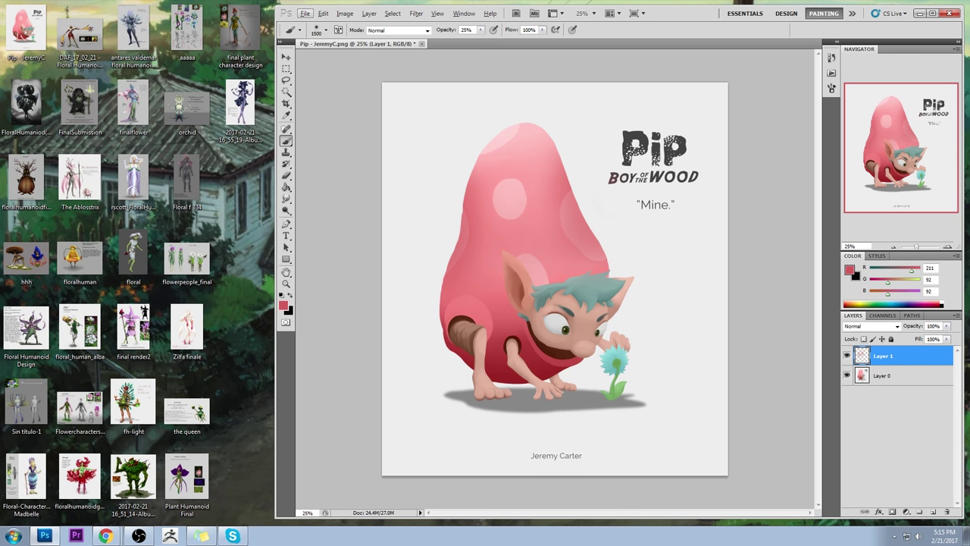
Sample a darker red and shade the left, lower-left and right edges of Pip's body.
alt+click(540, 367)
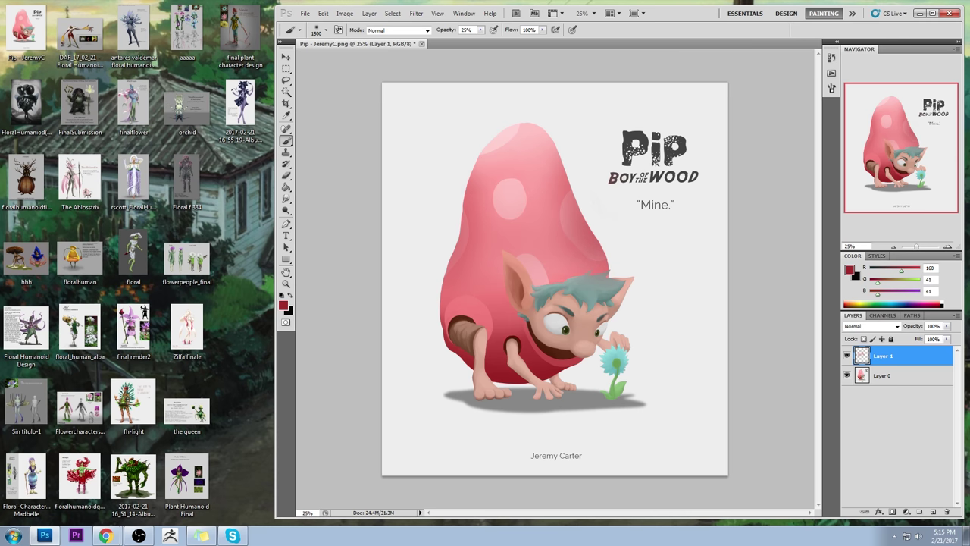
drag(458, 195, 454, 305)
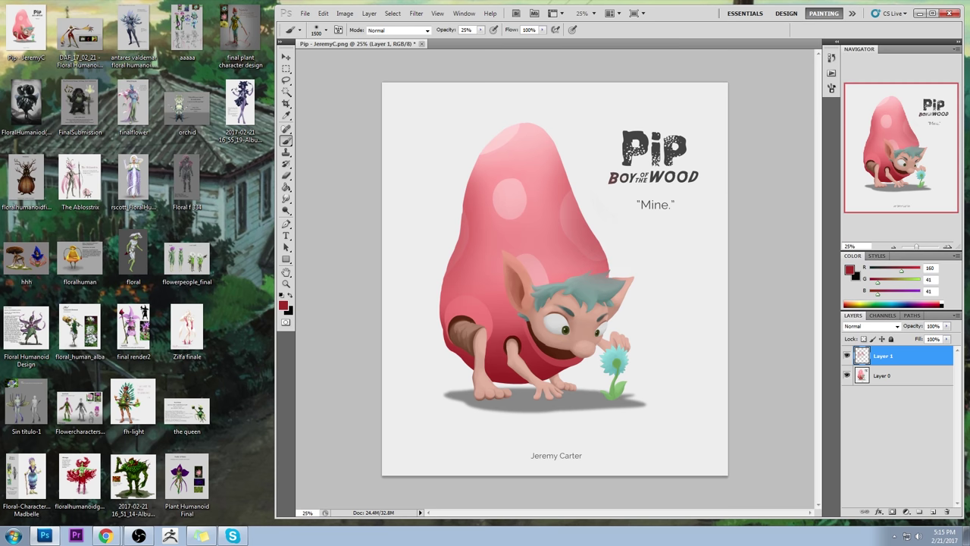
drag(477, 280, 472, 320)
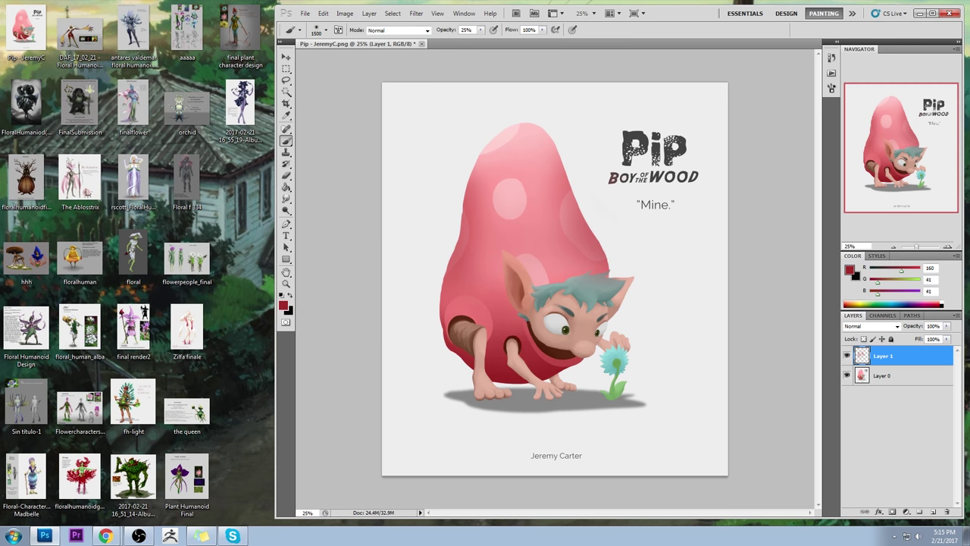
drag(594, 254, 554, 280)
With a pink colour and Darken brush mode, tint the cap top and Pip title on a new layer.
alt+click(533, 141)
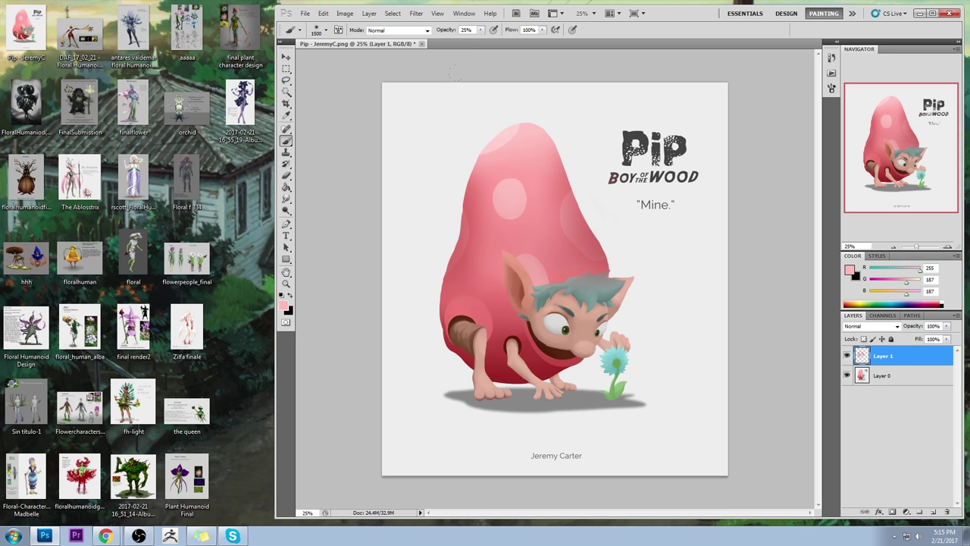
alt+click(565, 184)
click(398, 30)
click(390, 75)
click(932, 511)
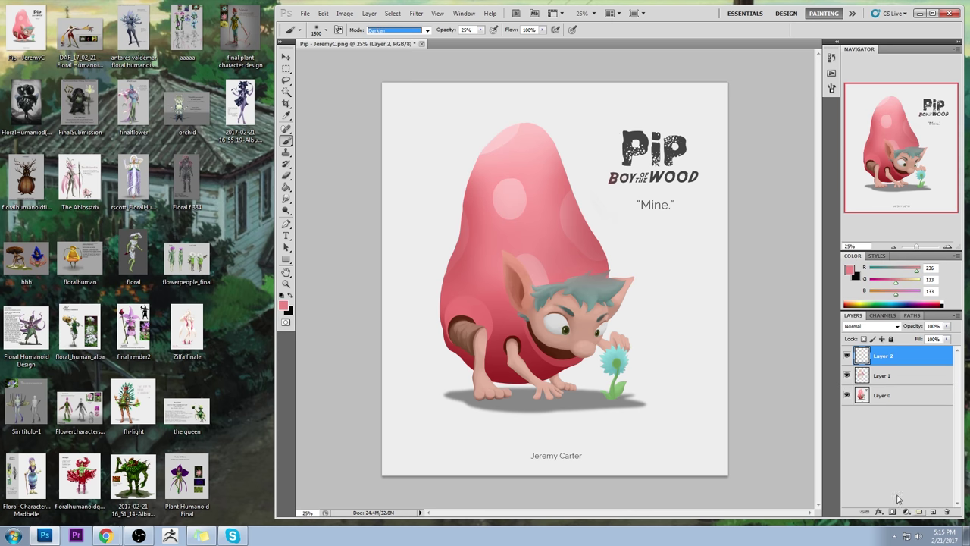
mouse_move(500, 148)
mouse_down()
mouse_move(629, 152)
mouse_move(515, 144)
mouse_move(429, 175)
mouse_up()
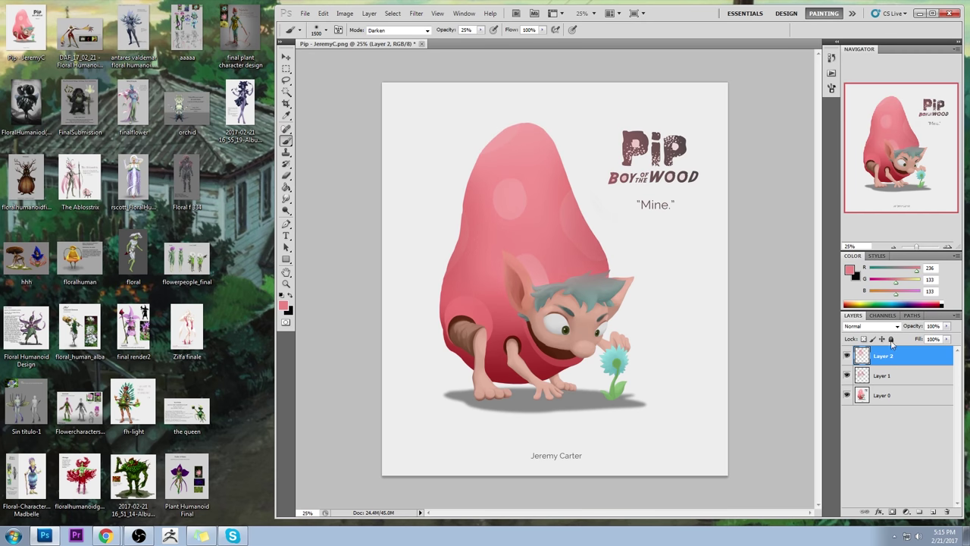
right_click(902, 375)
Merge the tint layer down and set a smaller eraser at 21% opacity.
click(909, 341)
key(e)
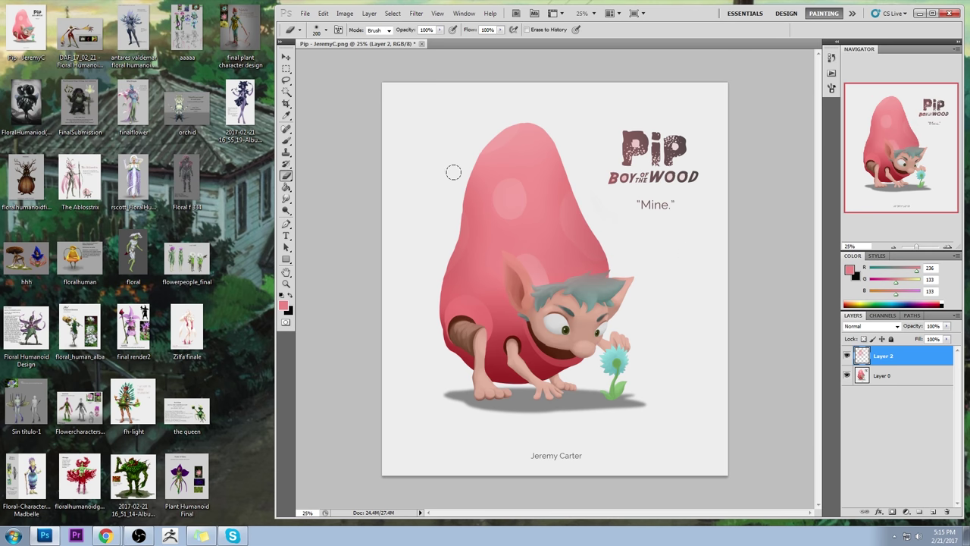
click(440, 29)
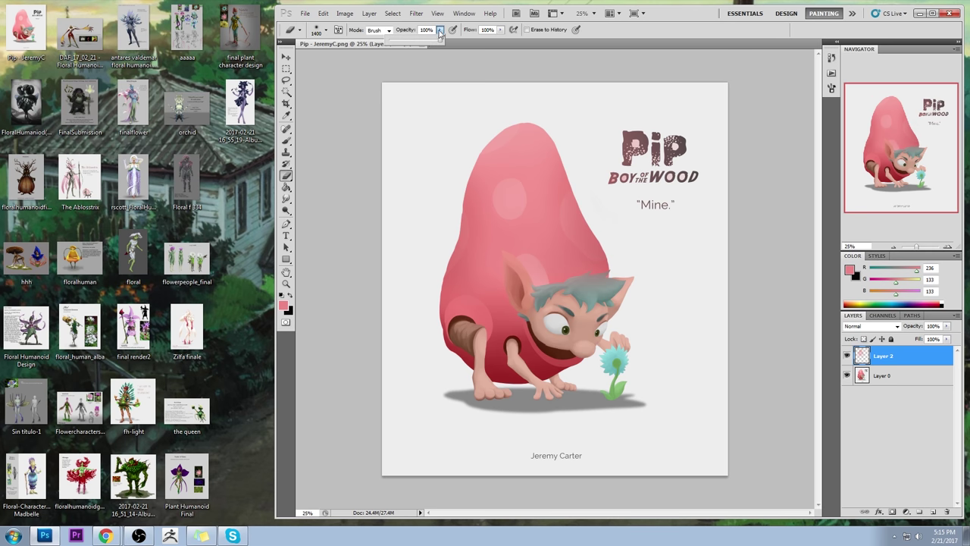
drag(440, 39, 398, 39)
click(456, 91)
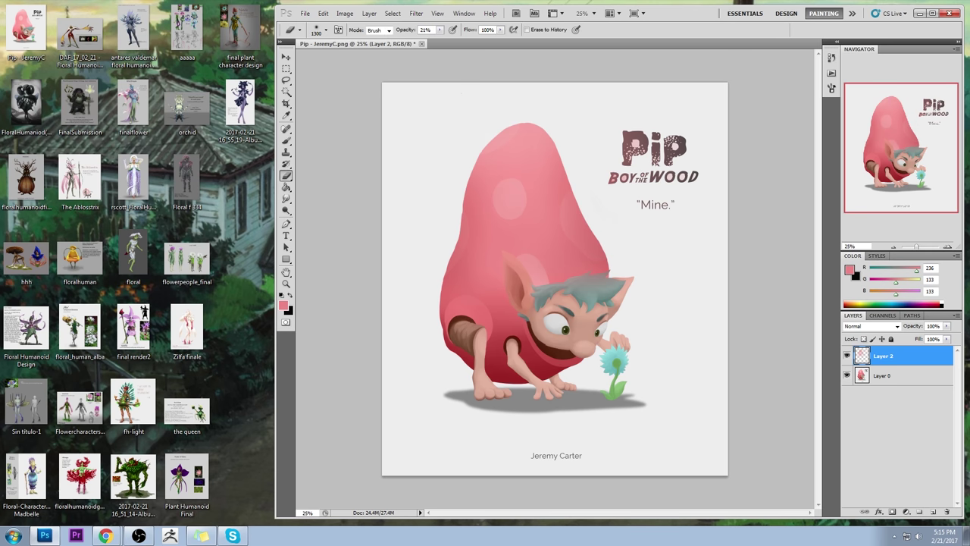
key(bracketleft)
key(bracketleft)
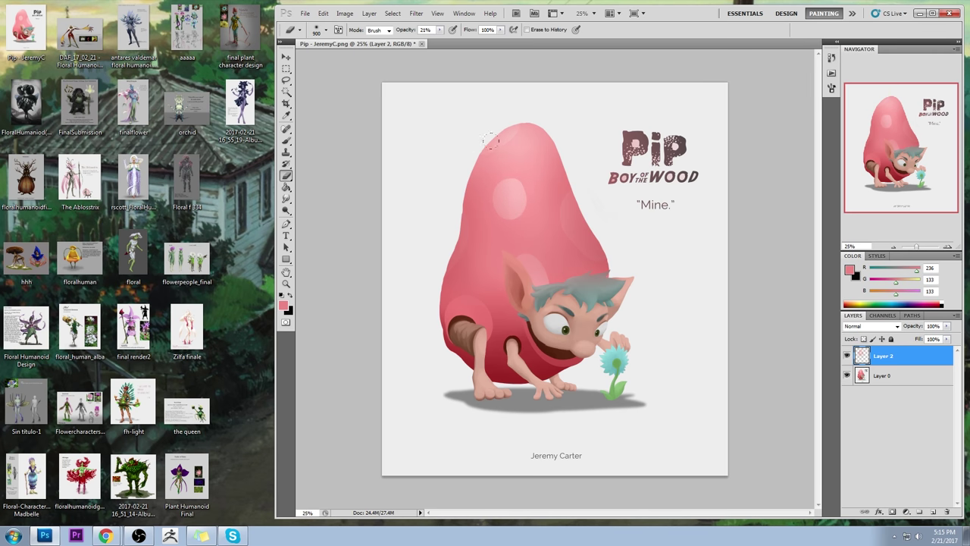
Undo the layer merges to restore Layers 1 and 2, toggling their visibility to compare.
right_click(902, 360)
click(894, 327)
key(b)
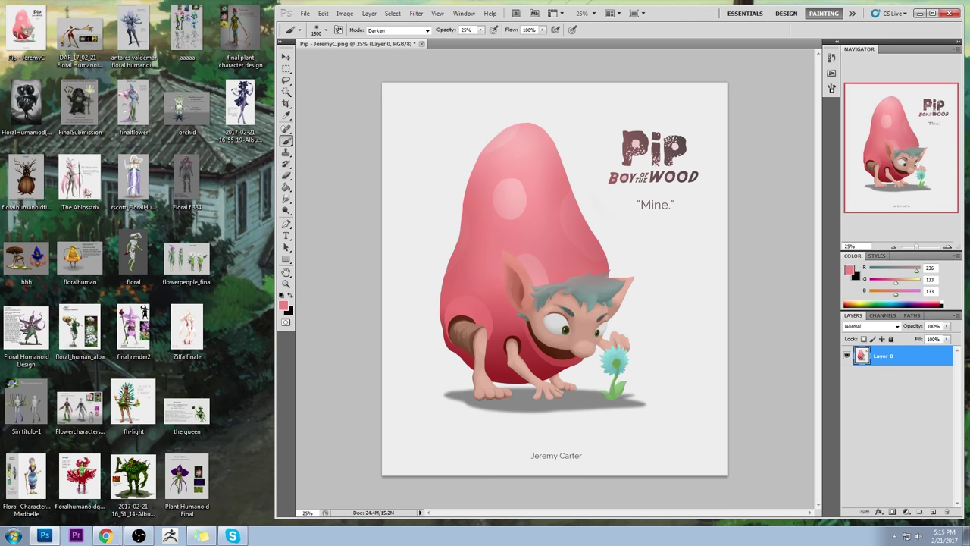
key(ctrl+z)
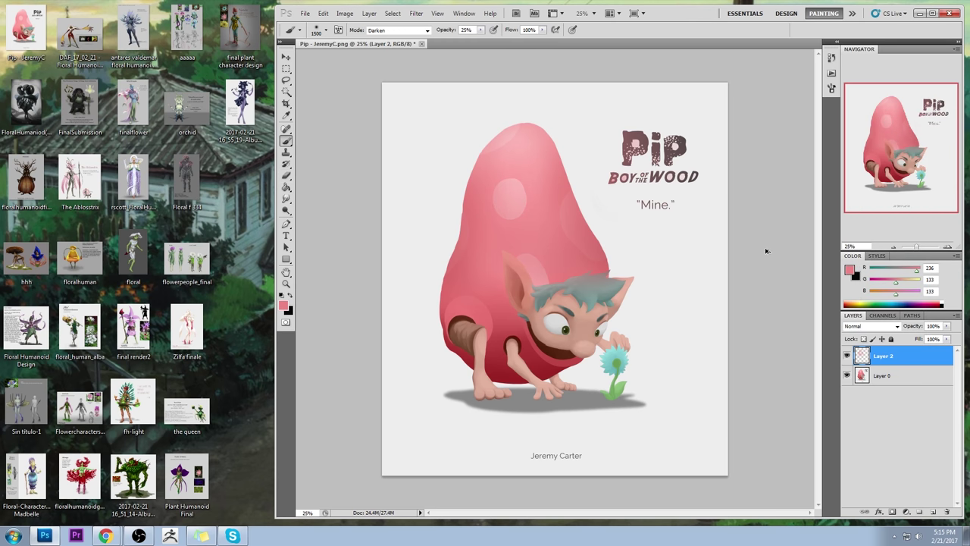
key(ctrl+alt+z)
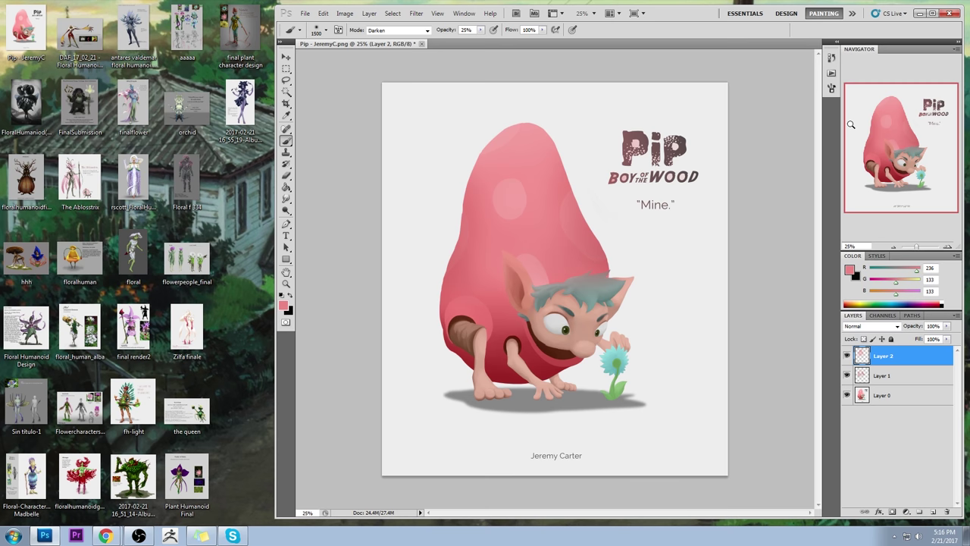
click(846, 355)
click(893, 375)
click(846, 375)
click(847, 375)
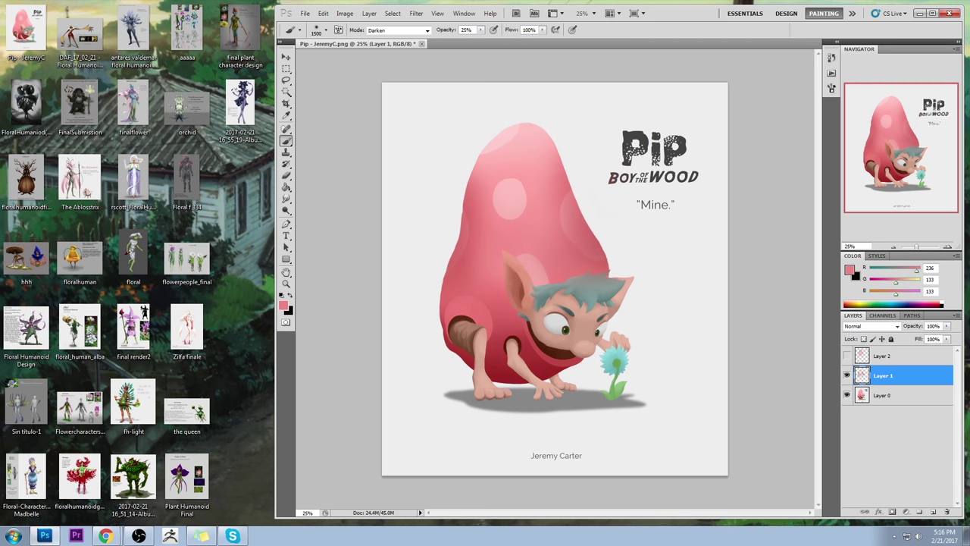
Erase some pink tint from the cap top on Layer 2 at 65% eraser opacity, then zoom out.
key(e)
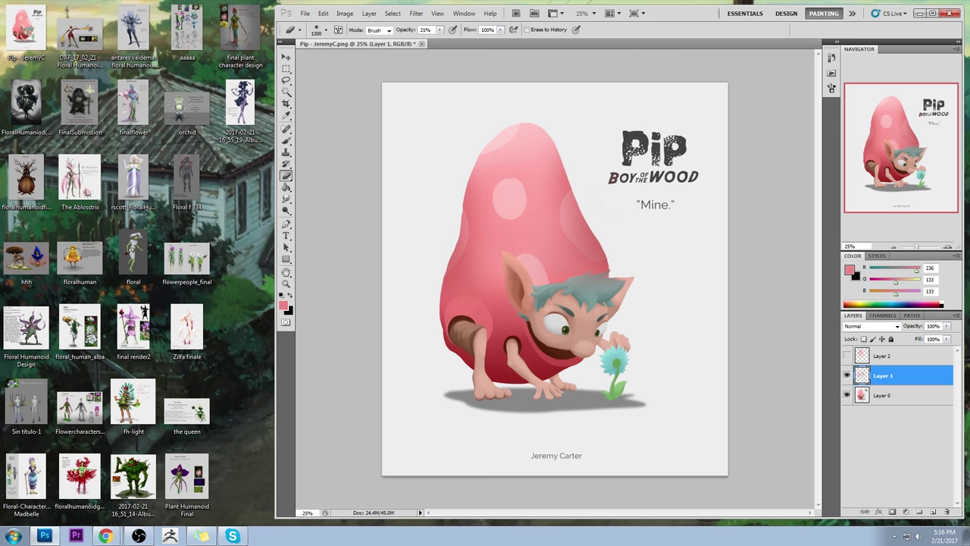
click(846, 356)
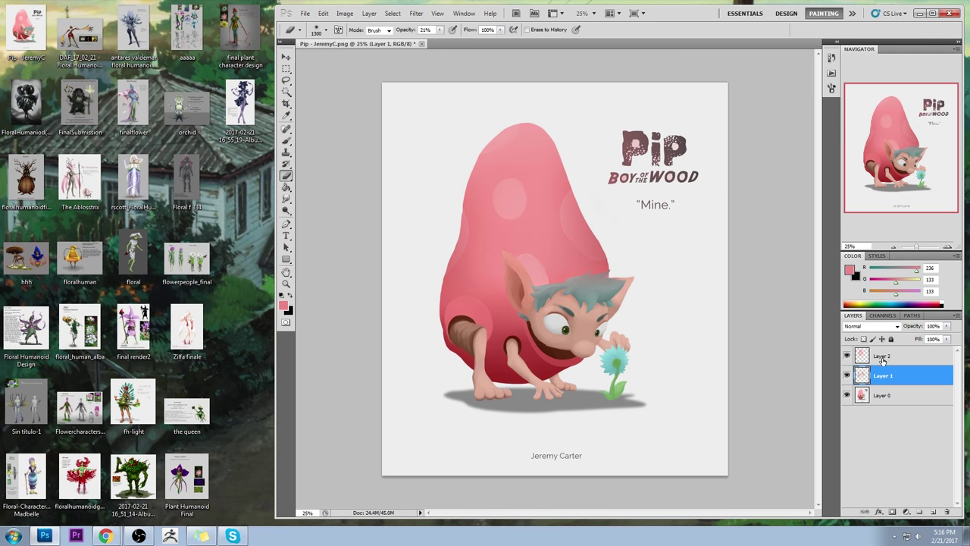
click(894, 356)
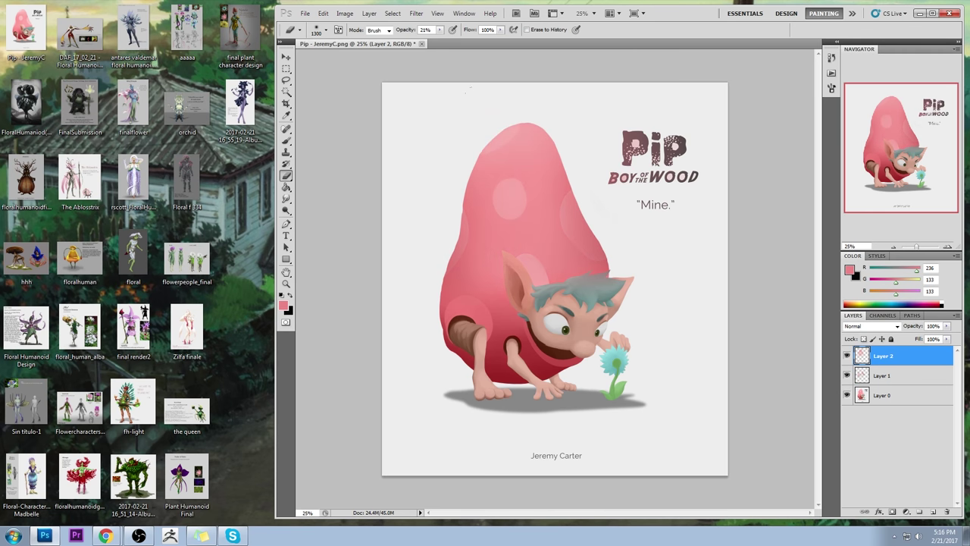
mouse_move(439, 29)
mouse_down()
mouse_move(440, 40)
mouse_move(462, 39)
mouse_up()
click(513, 141)
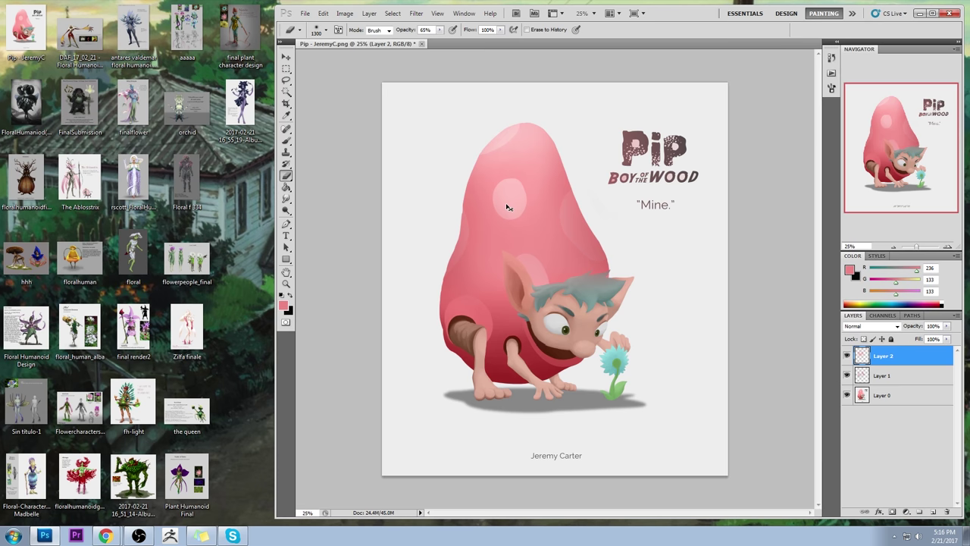
key(ctrl+minus)
key(ctrl+minus)
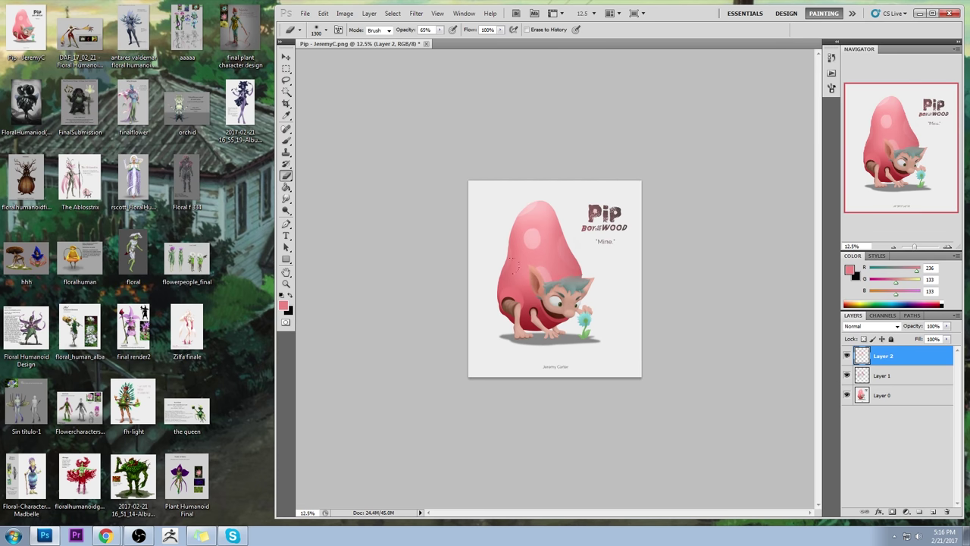
Merge Layers 1 and 2 down into Layer 0 and clear the selection.
click(846, 376)
click(846, 376)
right_click(894, 379)
click(879, 349)
right_click(862, 360)
click(879, 322)
key(ctrl+a)
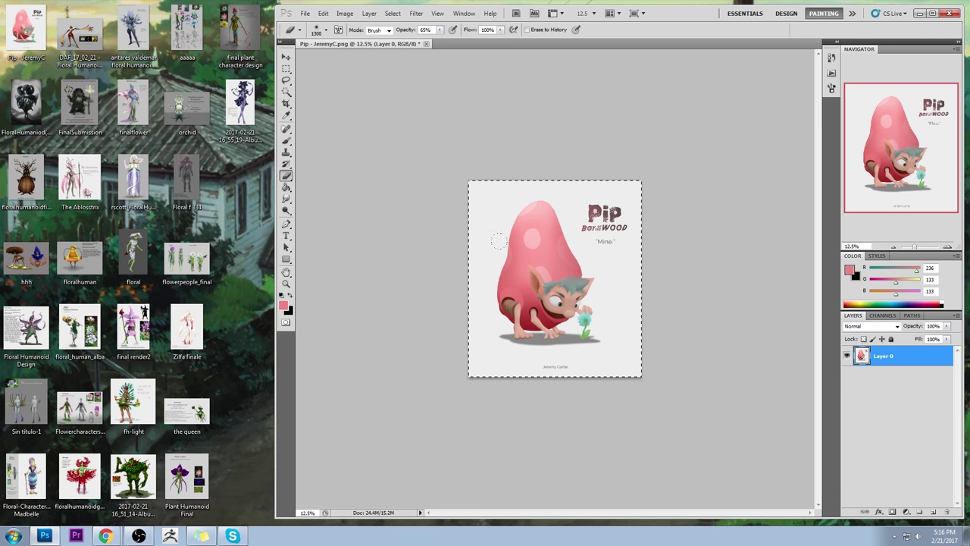
key(m)
right_click(528, 256)
click(554, 260)
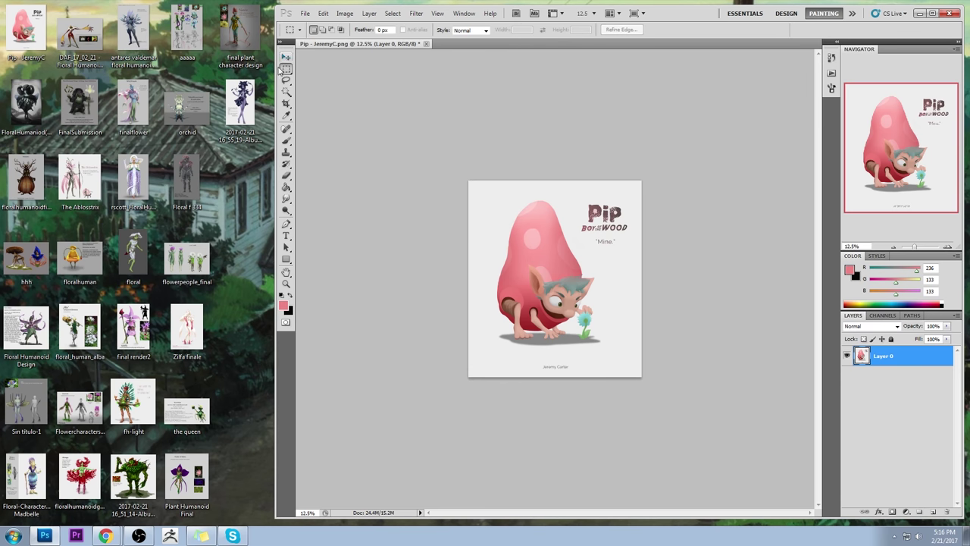
Select Pip's red shirt, pink mushroom cap and cap highlight with the Magic Wand.
click(286, 92)
click(552, 329)
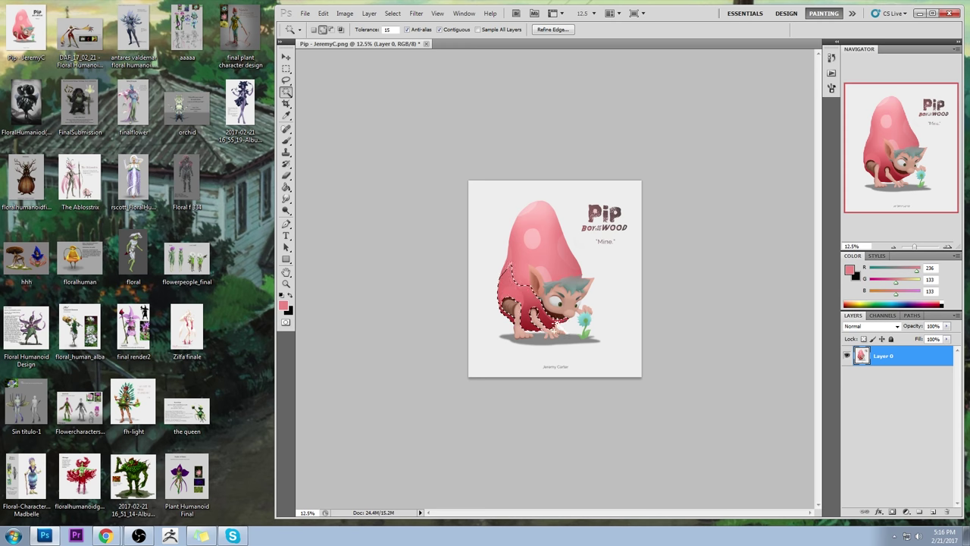
click(529, 283)
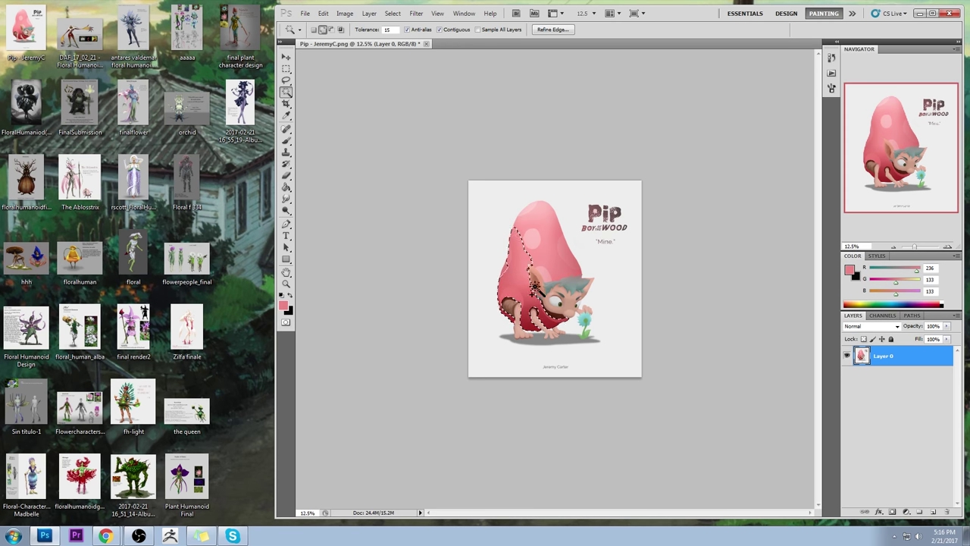
click(511, 273)
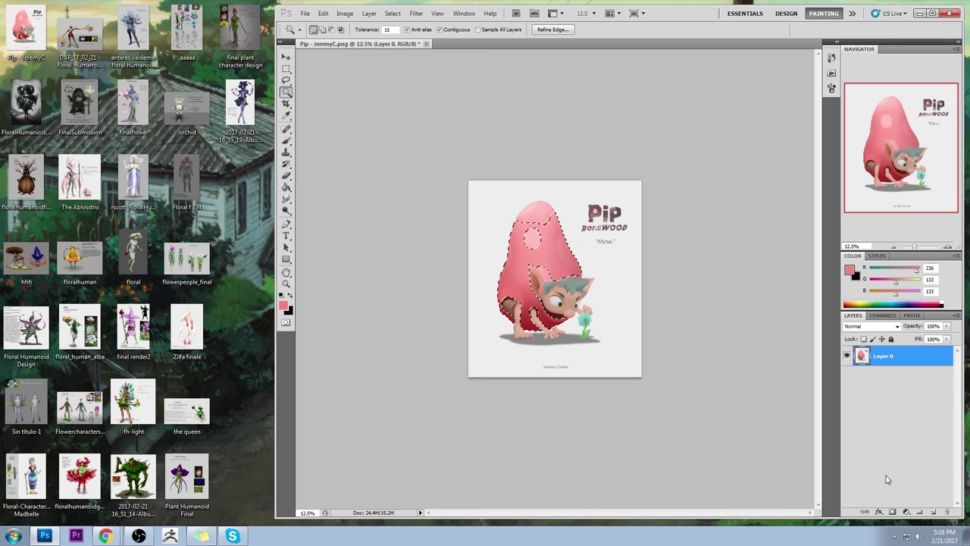
shift+click(538, 241)
On a new layer, paint light grey onto the character's arm, then erase it back.
click(932, 511)
key(ctrl+d)
key(b)
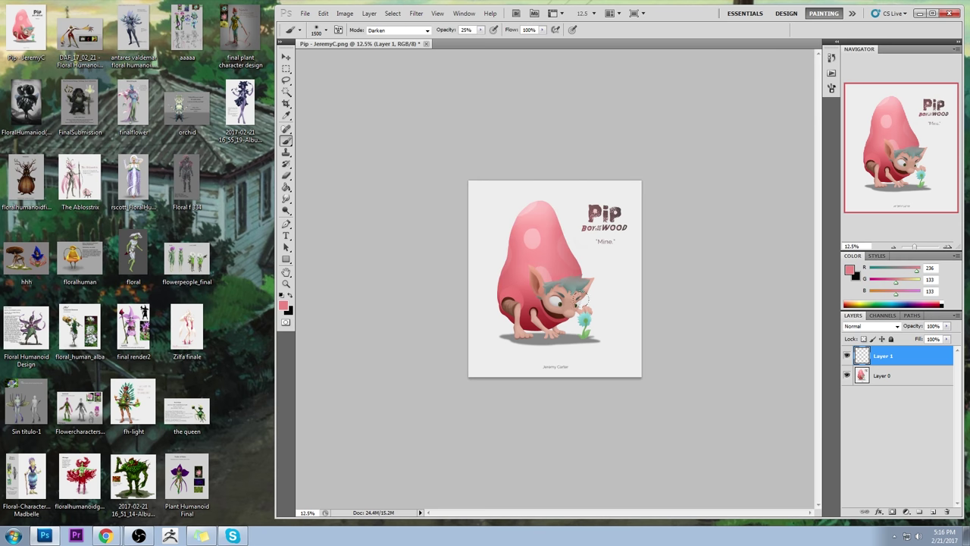
alt+click(628, 325)
drag(535, 322, 528, 297)
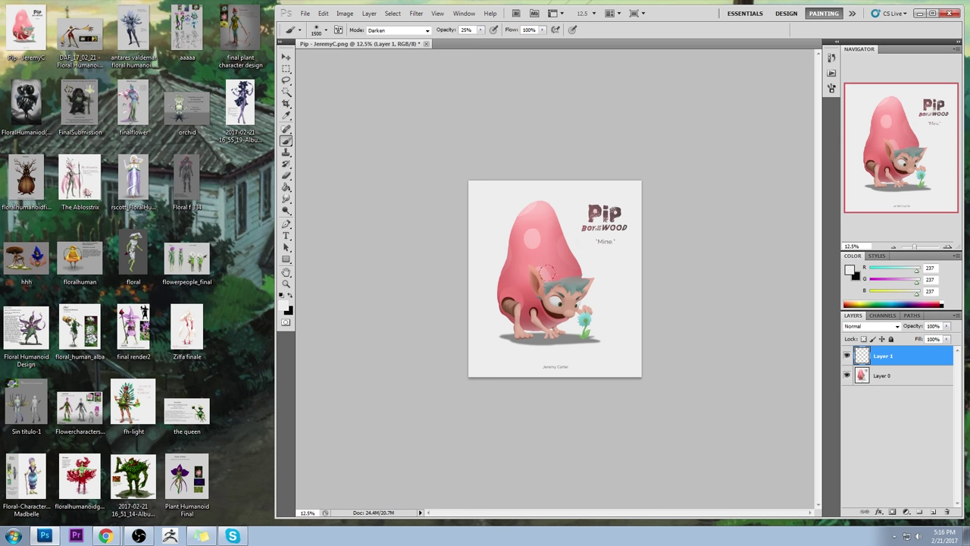
key(e)
key(bracketleft)
key(bracketleft)
drag(550, 320, 520, 318)
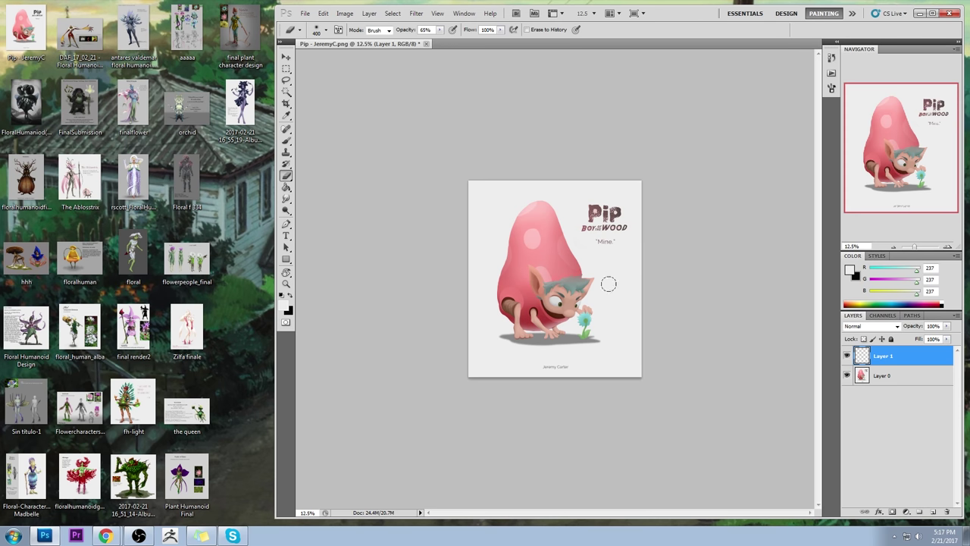
key(bracketright)
key(bracketright)
key(bracketright)
Select the painted body area, merge Layer 1 into Layer 0, and deselect.
key(w)
click(573, 322)
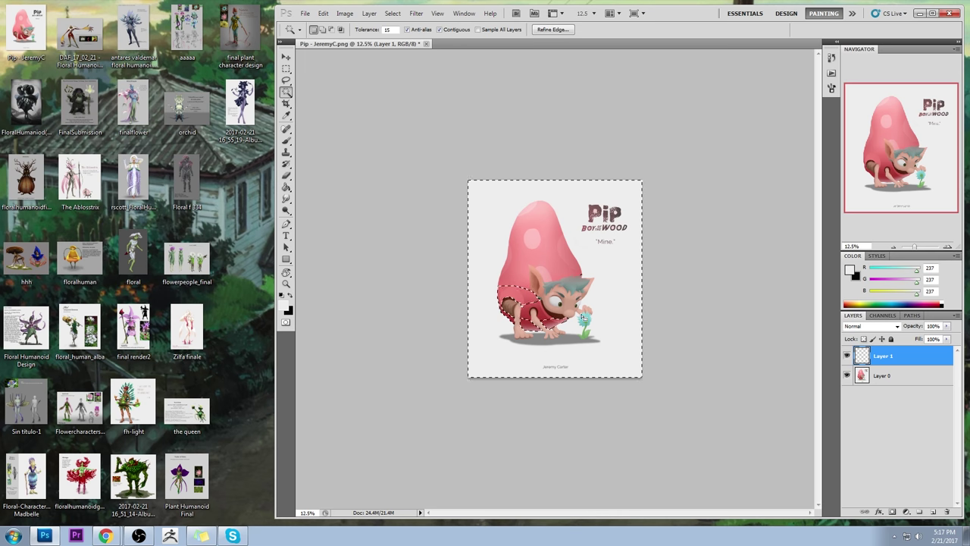
right_click(856, 358)
click(915, 342)
key(ctrl+d)
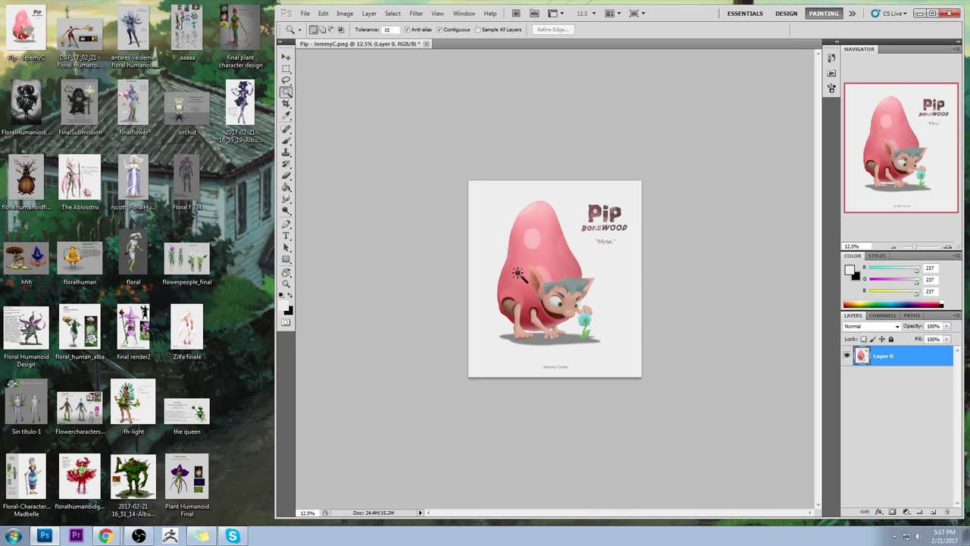
Select the face and hair with Magic Wand tolerance 30, then hide the selection around the eye.
click(569, 313)
shift+click(588, 319)
key(ctrl+z)
double_click(388, 29)
text(3)
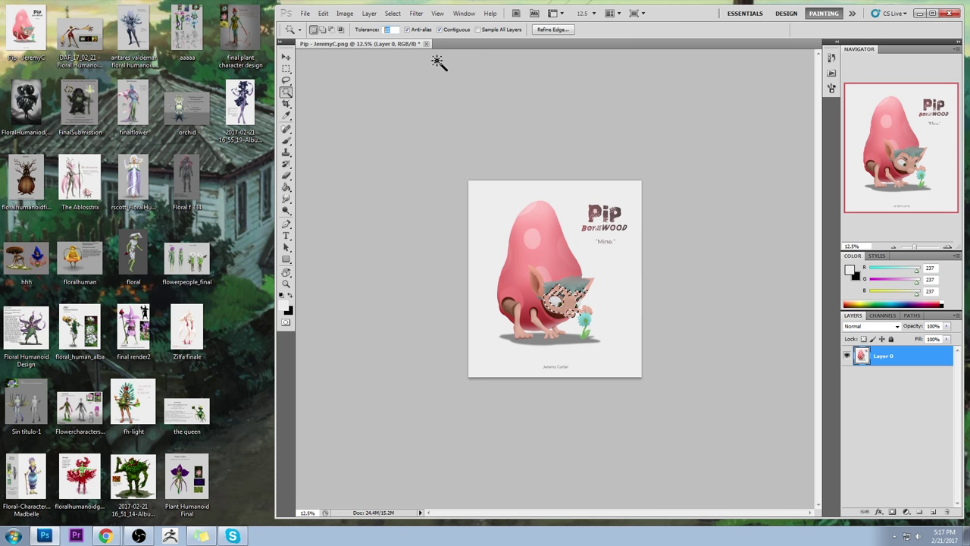
text(0)
shift+click(578, 326)
key(ctrl+z)
shift+click(536, 279)
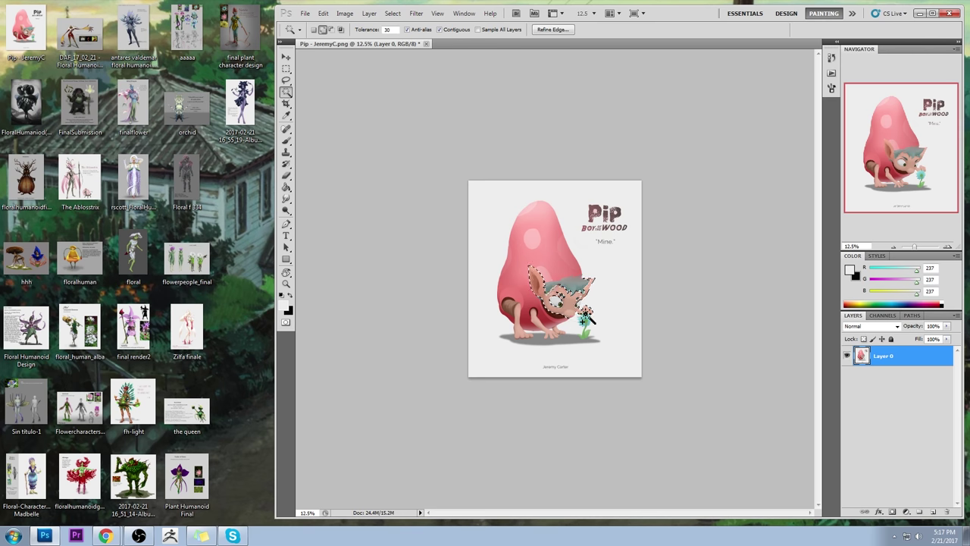
key(ctrl+h)
key(b)
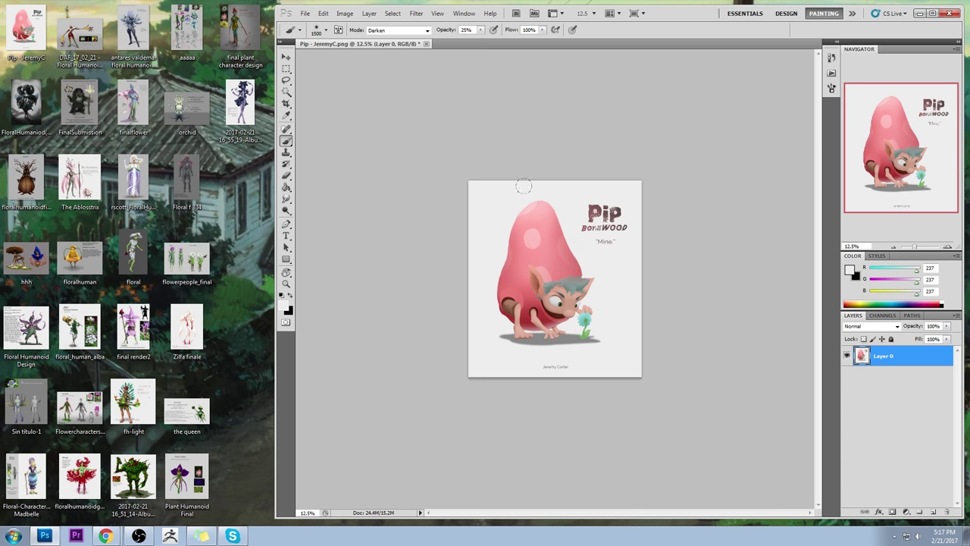
Set the paint colour to a darker skin tone (83/35/16).
alt+click(557, 297)
click(849, 270)
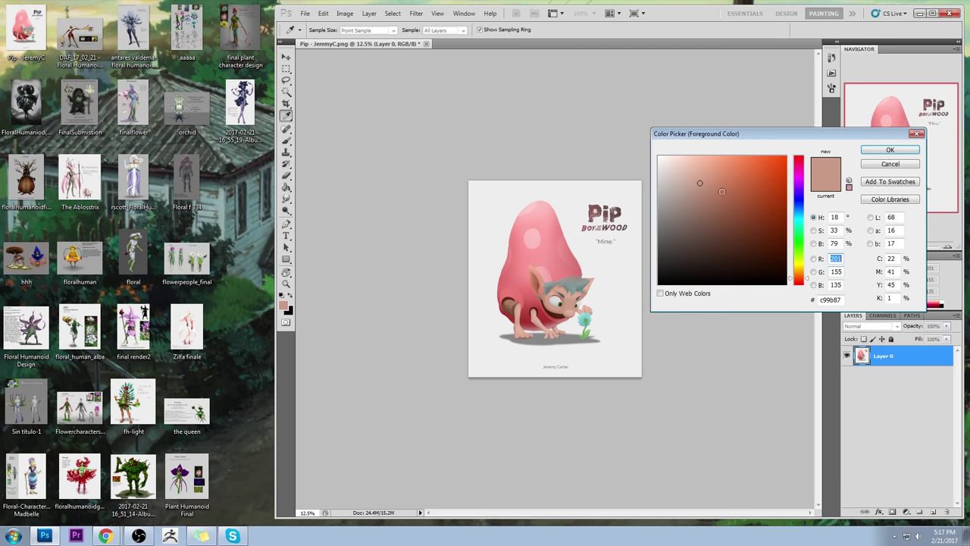
click(699, 200)
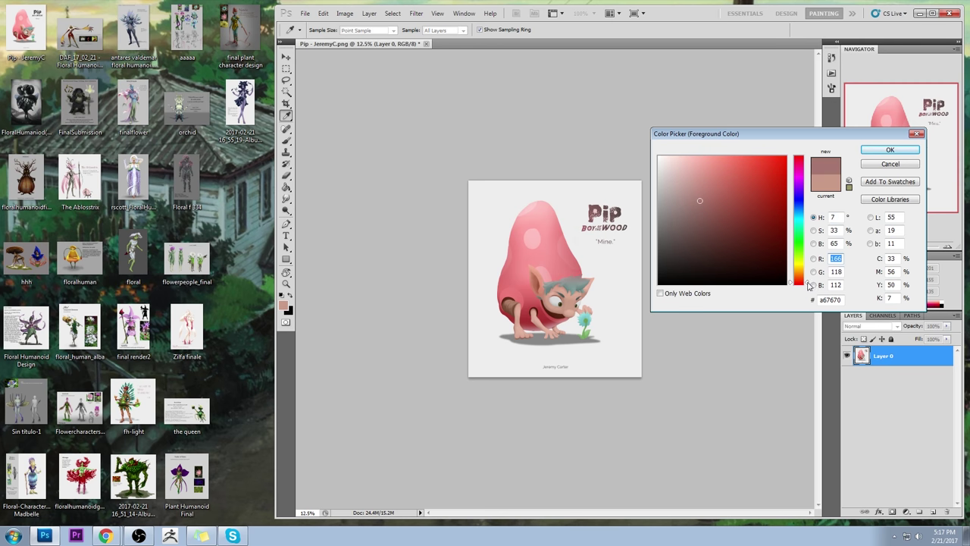
click(881, 155)
On a new layer, paint darker shading over Pip's face and erase the excess.
click(933, 513)
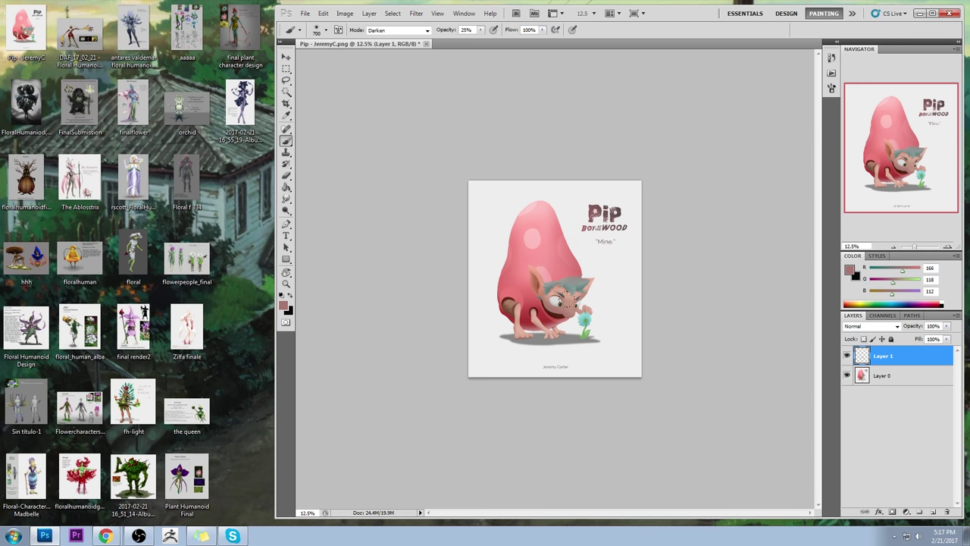
mouse_move(559, 300)
mouse_down()
mouse_move(528, 301)
mouse_move(544, 302)
mouse_up()
alt+click(561, 310)
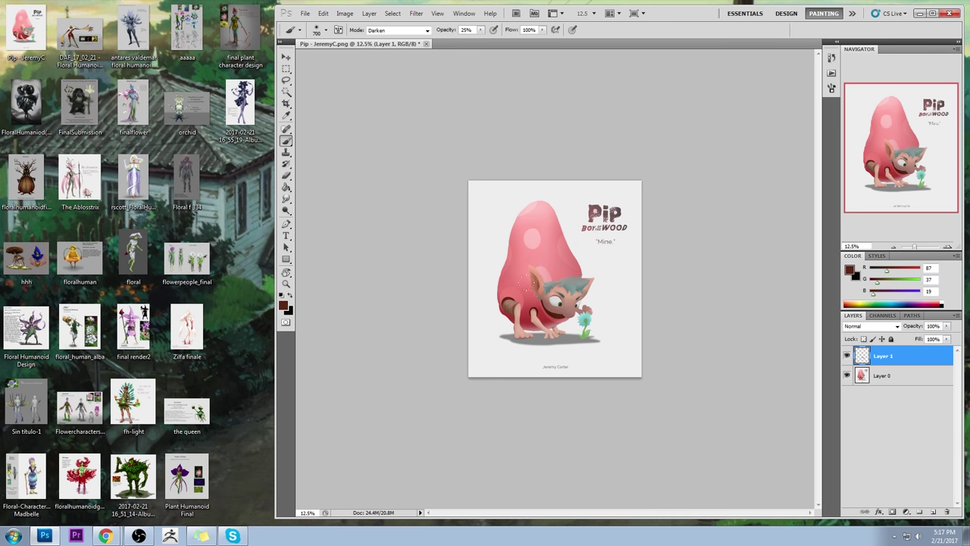
key(e)
key(bracketleft)
key(bracketleft)
key(bracketleft)
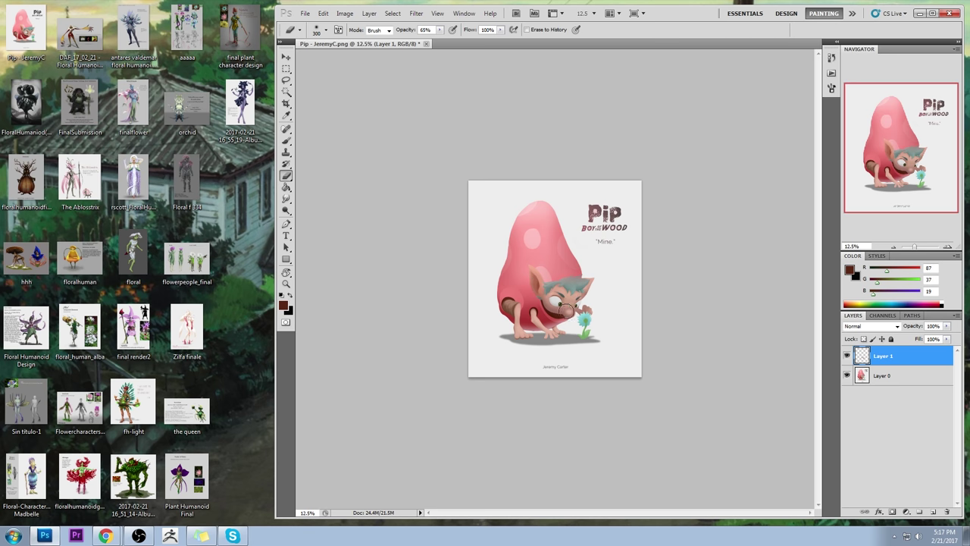
key(bracketright)
key(bracketright)
key(bracketright)
Zoom to 25%, select the eye white on Layer 0, and dab darker shading near the eyebrow.
key(w)
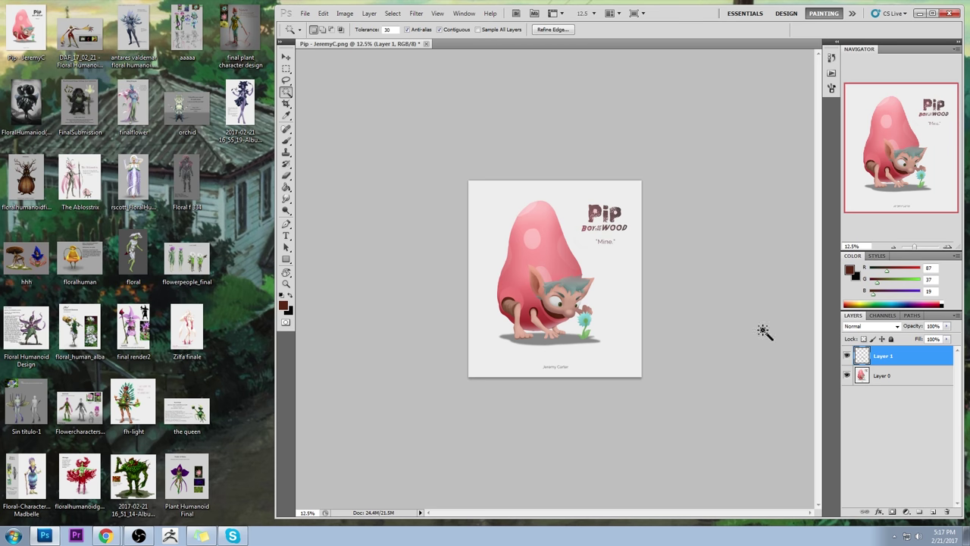
click(909, 375)
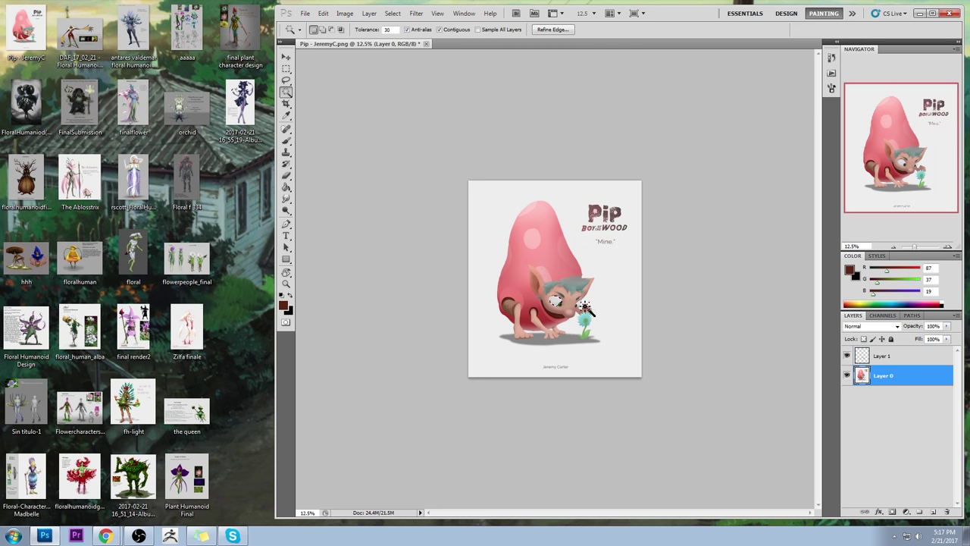
key(b)
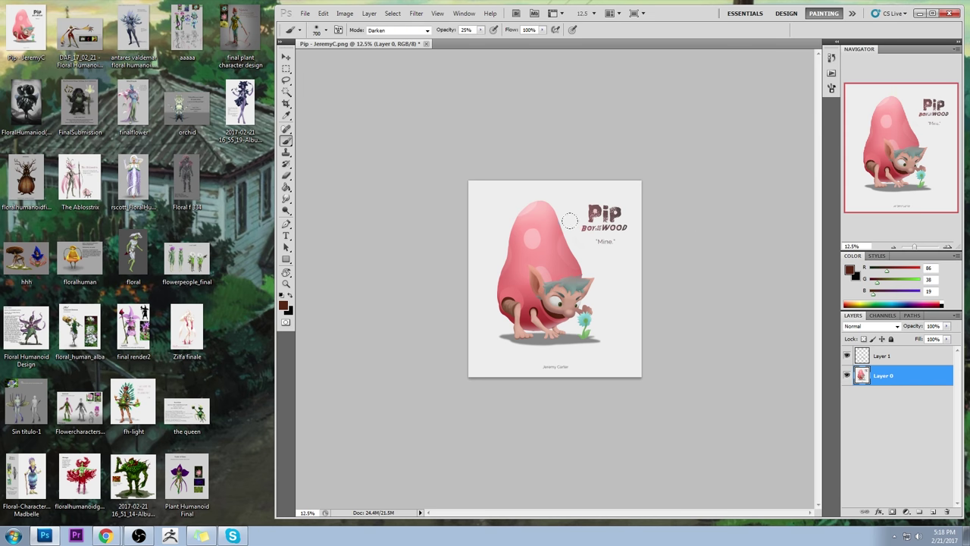
key(ctrl+plus)
key(ctrl+plus)
click(286, 92)
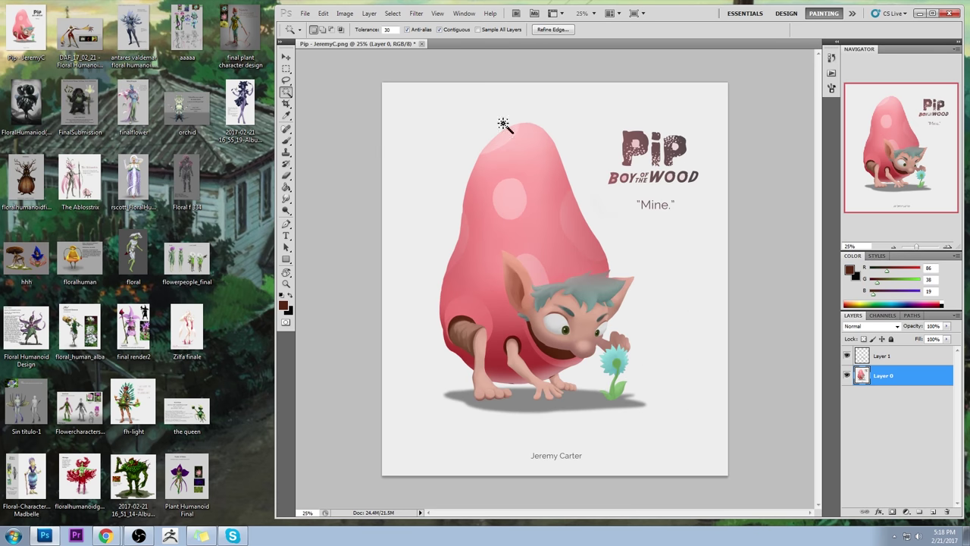
click(555, 334)
key(ctrl+h)
key(b)
click(550, 323)
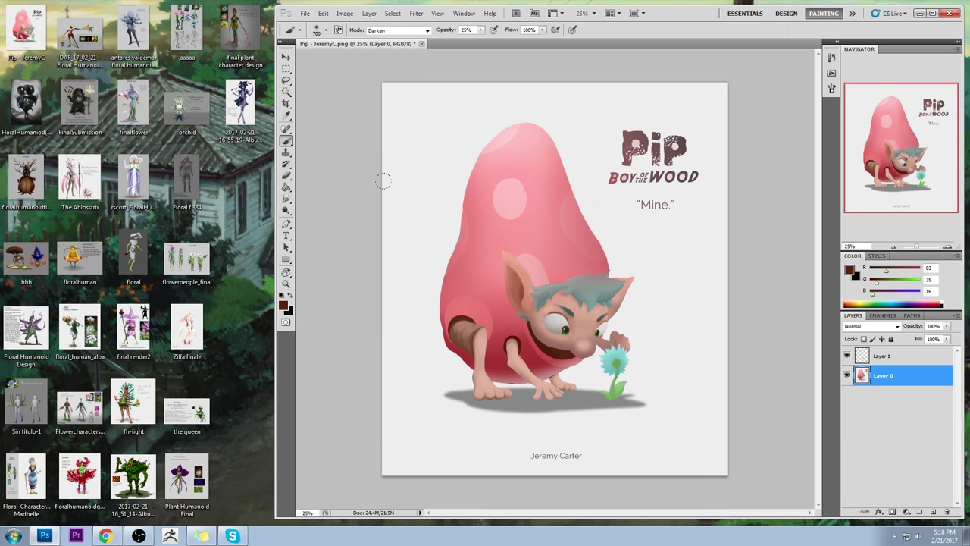
click(286, 91)
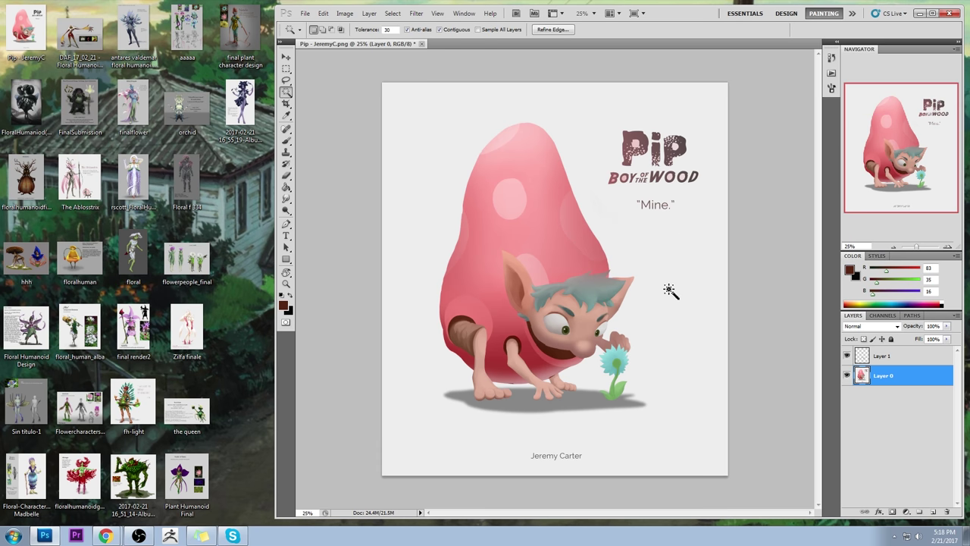
Select and deselect the background, then delete the empty Layer 1.
key(shift)
shift+click(607, 331)
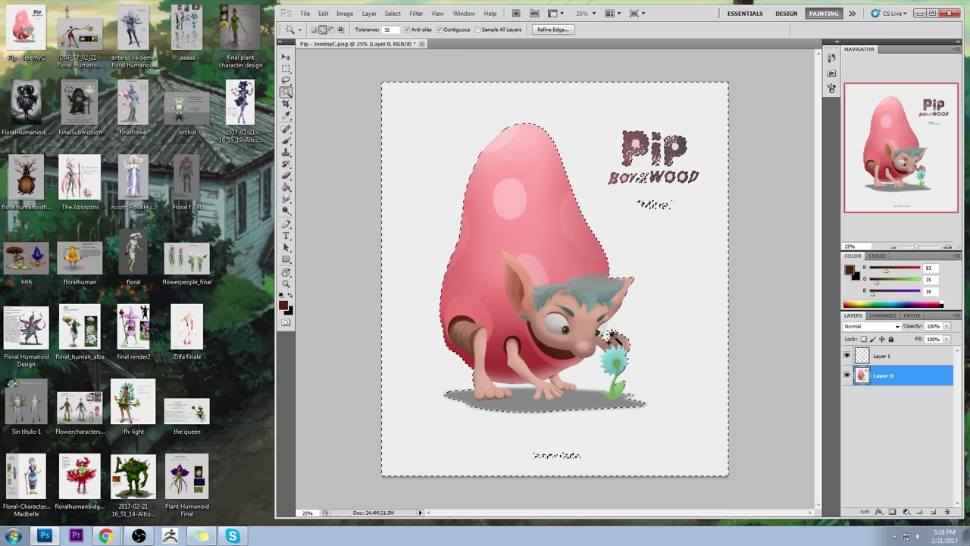
key(ctrl+d)
key(b)
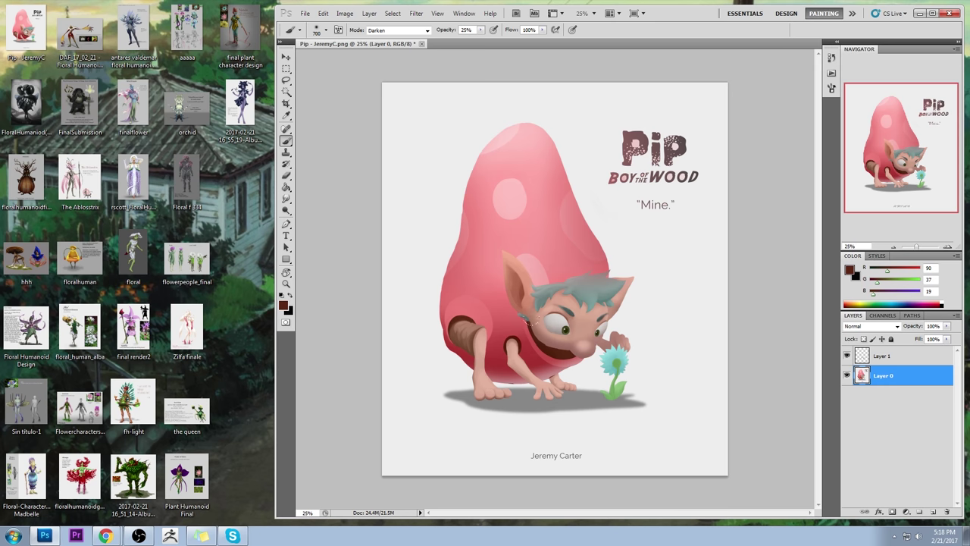
right_click(879, 355)
click(883, 160)
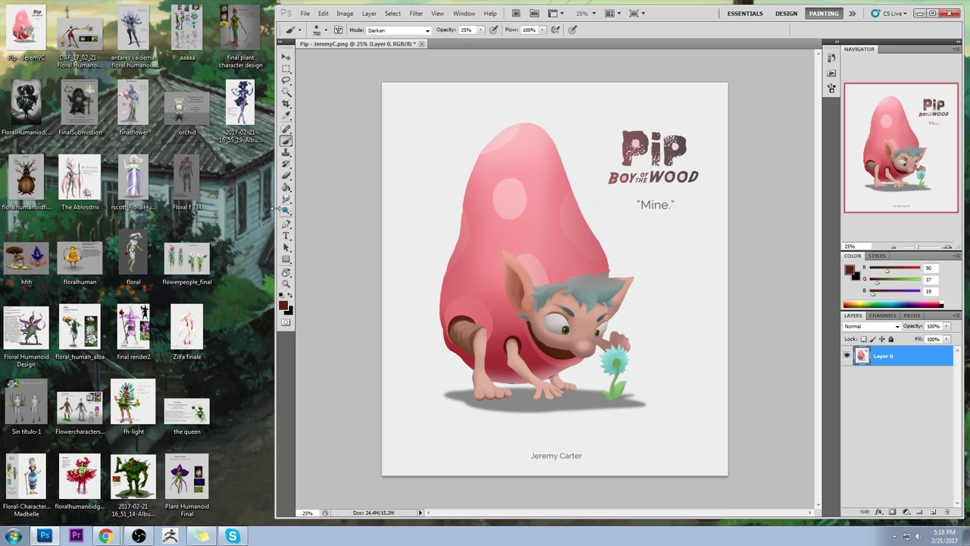
Magic Wand select both of Pip's eye whites and sample the light background colour.
click(285, 210)
click(287, 94)
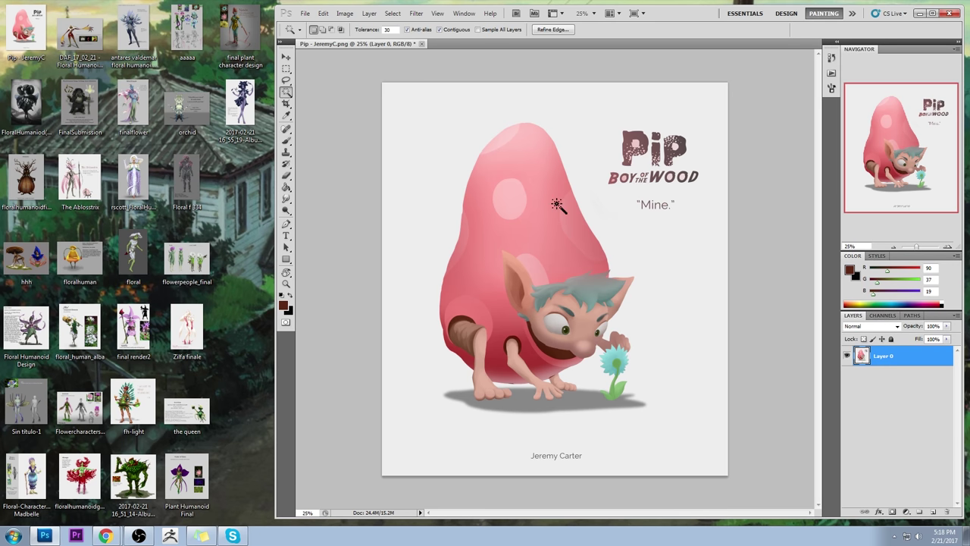
click(559, 328)
click(603, 333)
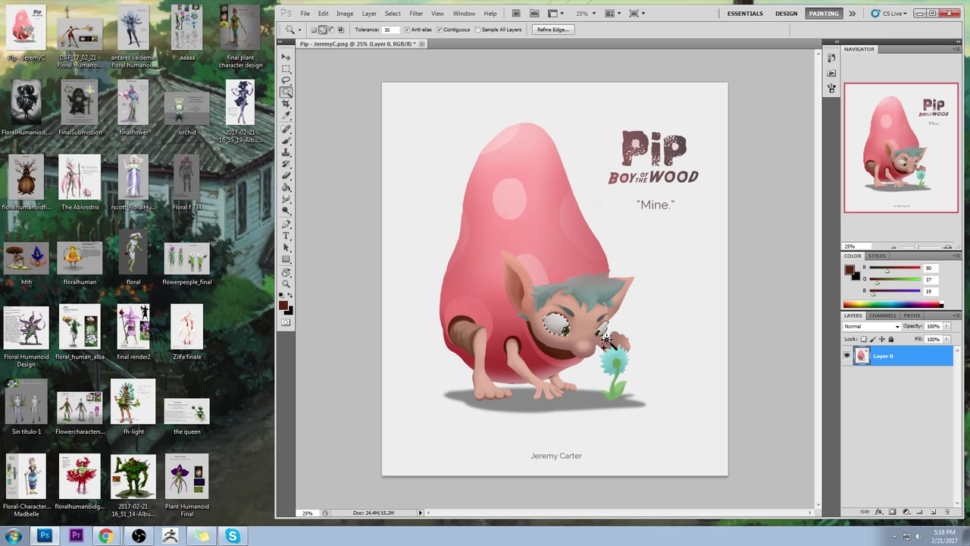
key(b)
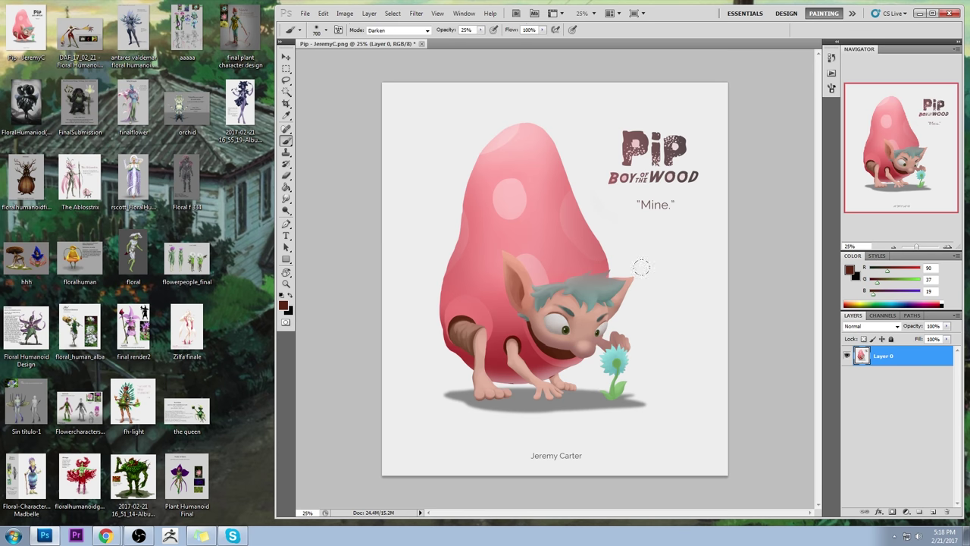
alt+click(688, 257)
Paint the eye whites with near-white #fdfdfd in Normal brush mode.
click(848, 270)
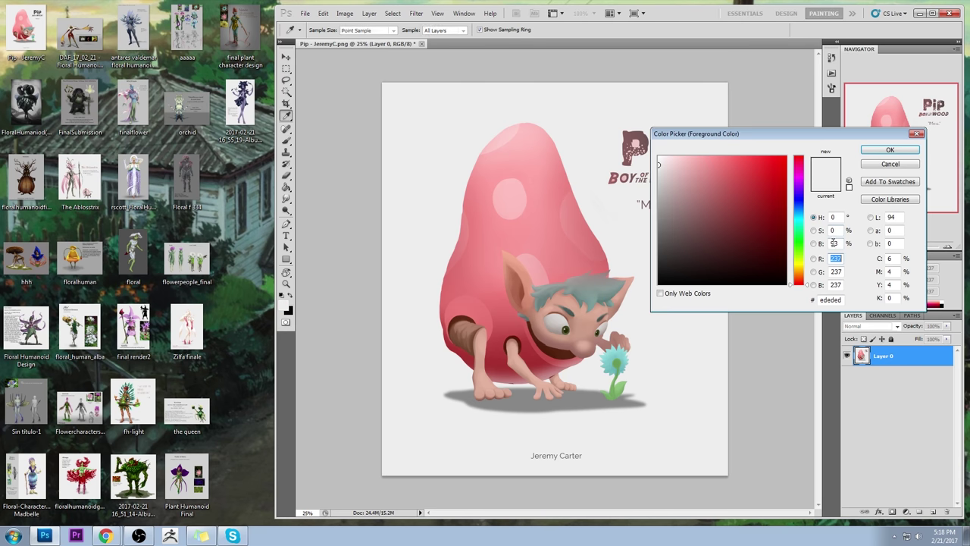
click(885, 151)
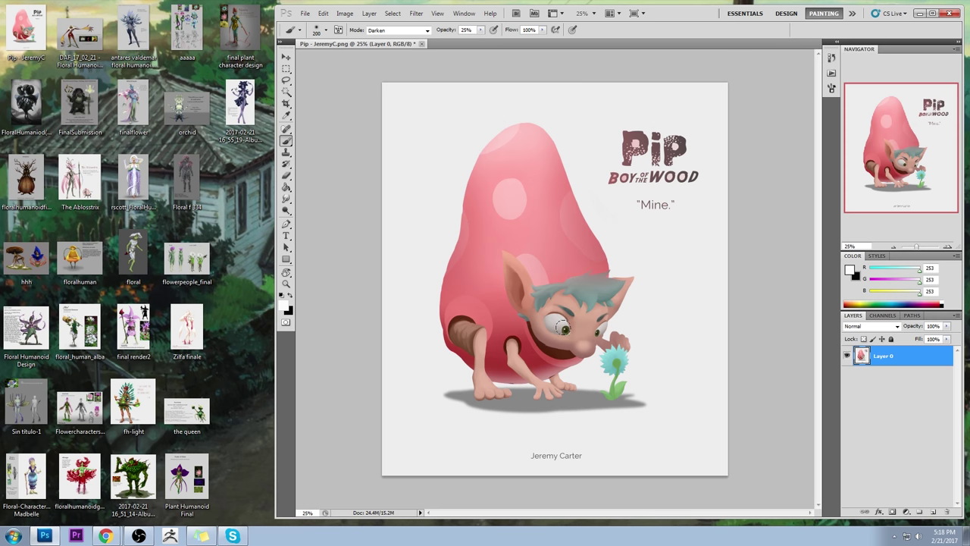
click(427, 31)
click(409, 39)
click(561, 326)
drag(560, 325, 551, 318)
Zoom out to show the whole page.
key(m)
right_click(609, 218)
click(692, 189)
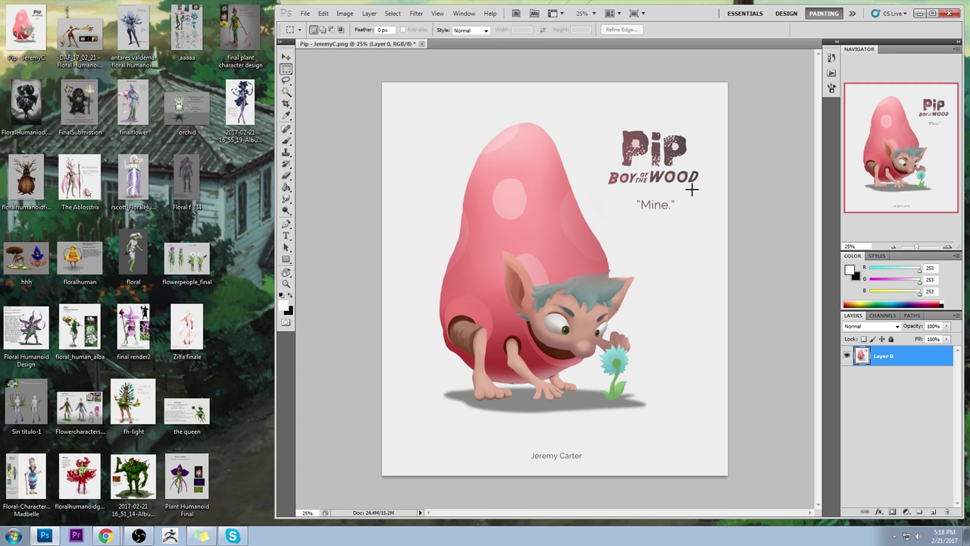
double_click(885, 356)
key(ctrl+minus)
key(ctrl+minus)
key(ctrl+minus)
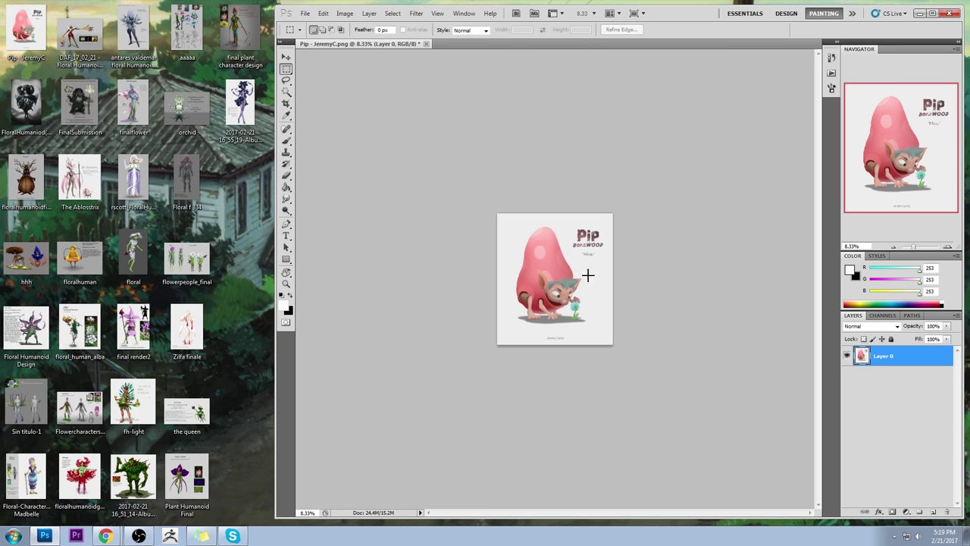
click(287, 211)
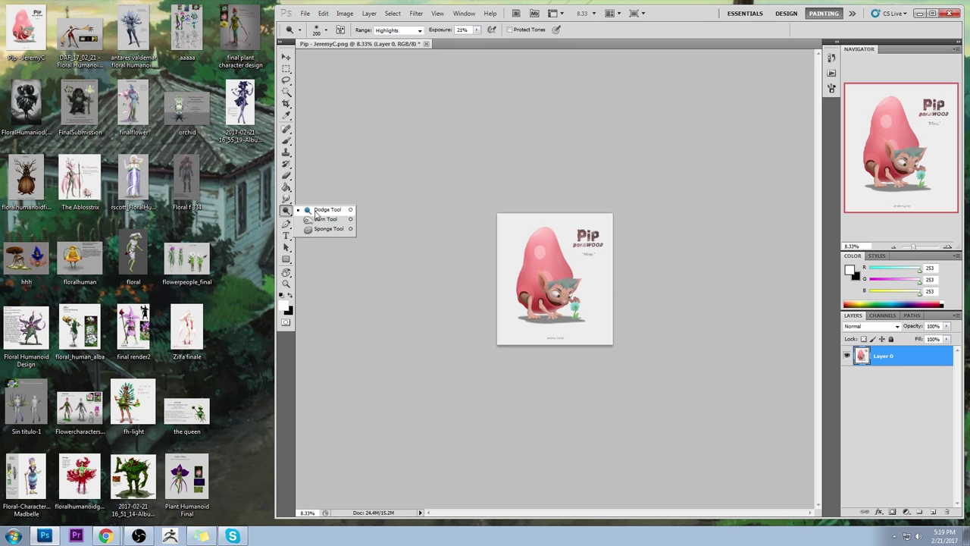
Zoom to 31.7% and lighten Pip's ears with the Dodge tool (Highlights, 21%).
key(z)
drag(619, 338, 491, 221)
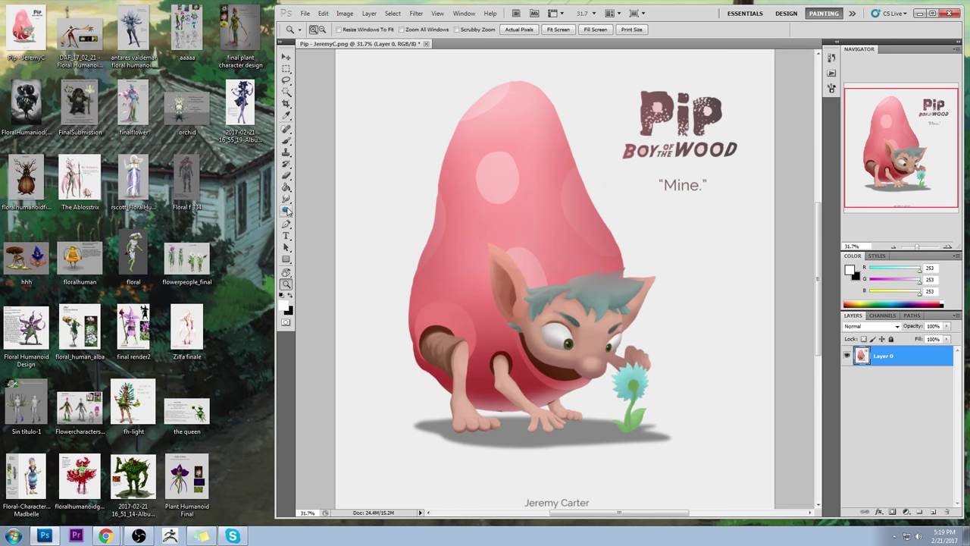
click(286, 211)
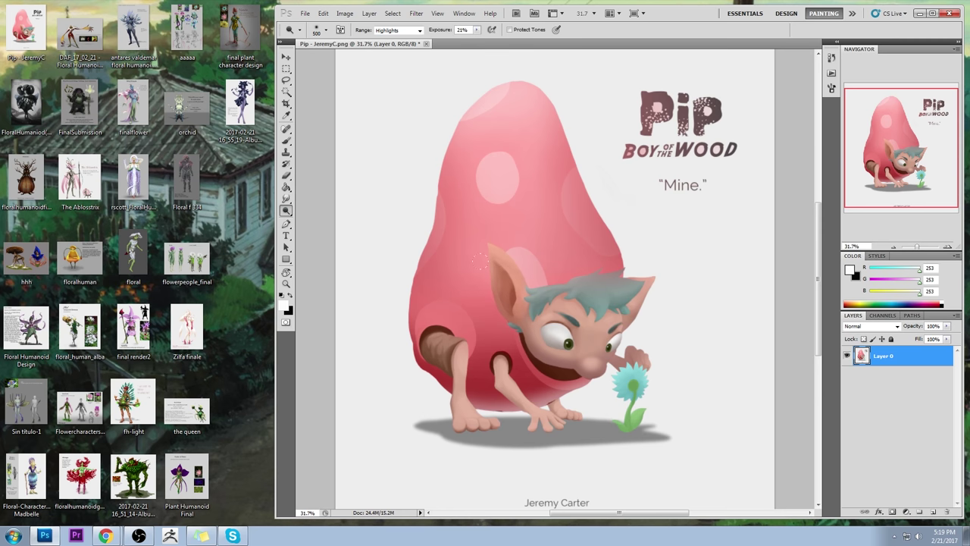
mouse_move(486, 280)
mouse_down()
mouse_move(501, 282)
mouse_move(492, 265)
mouse_move(506, 280)
mouse_up()
key(bracketleft)
key(bracketleft)
key(bracketright)
key(bracketright)
key(bracketright)
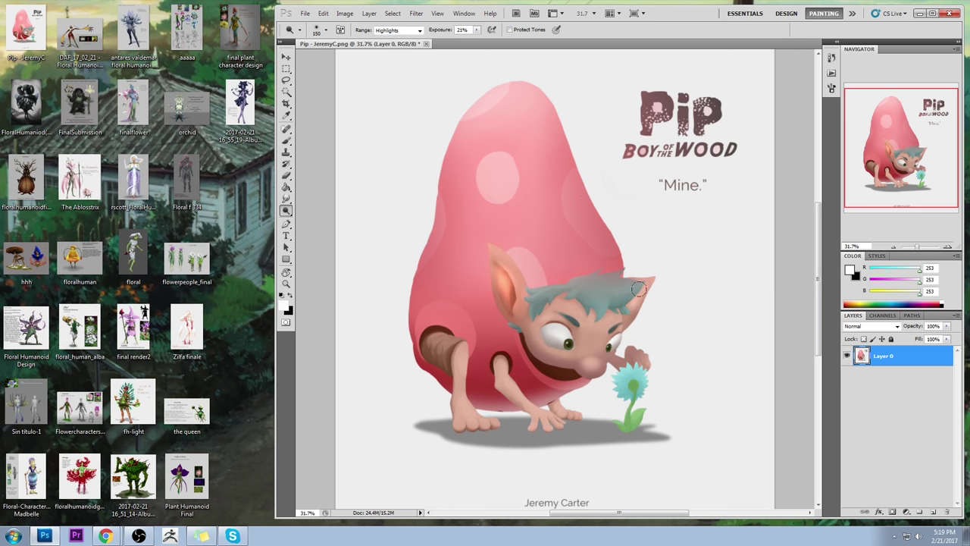
Add a new layer and sample the mushroom's pink (247/154/154) as paint colour.
click(919, 512)
key(b)
alt+click(527, 225)
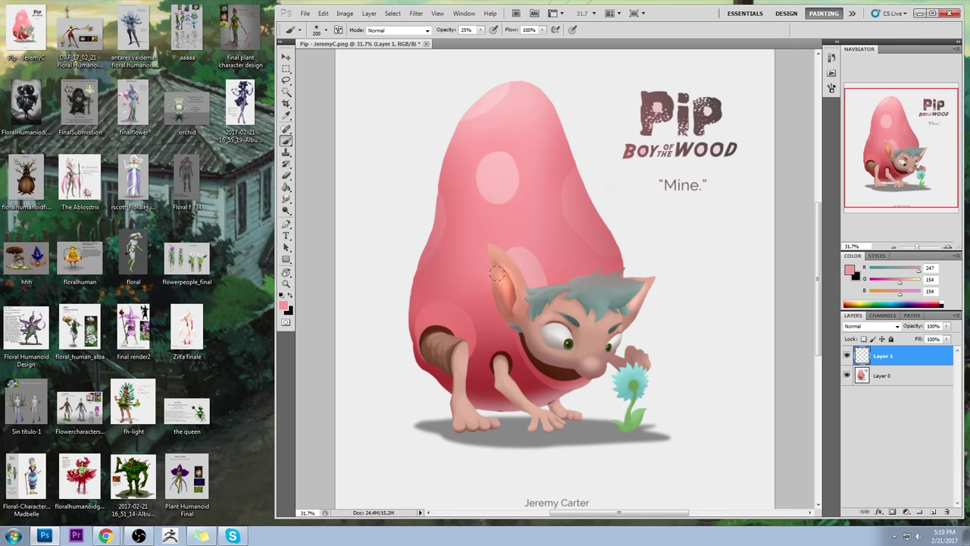
Set Layer 1 to Color blending, select both ears, and merge Layer 1 into Layer 0.
click(872, 326)
click(863, 317)
key(w)
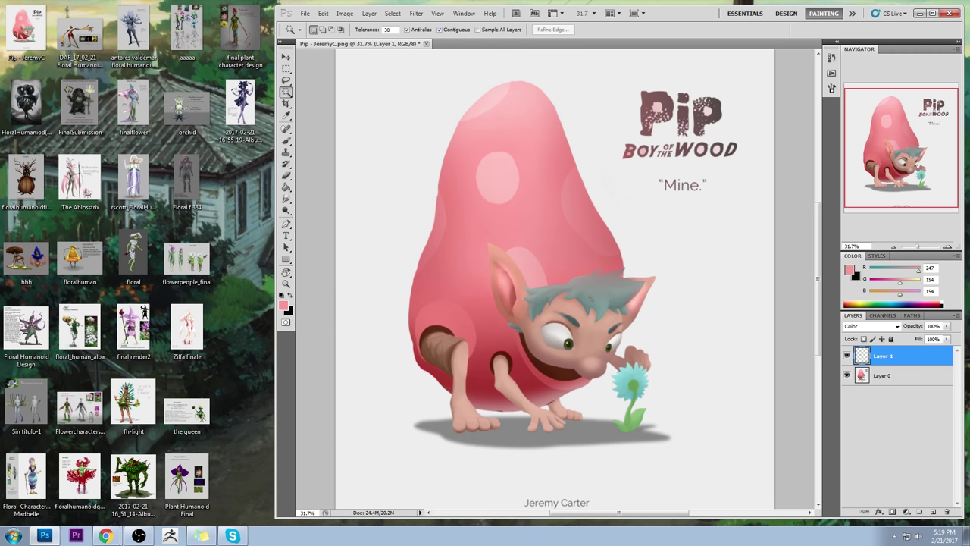
click(726, 319)
right_click(902, 355)
click(879, 318)
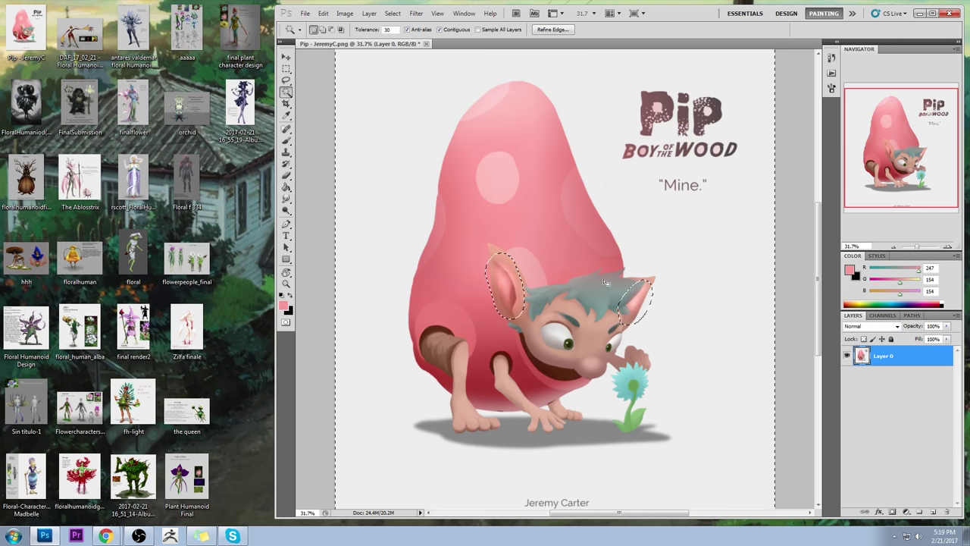
Select Pip's hair and sample its grey-teal colour (129/147/145).
click(593, 300)
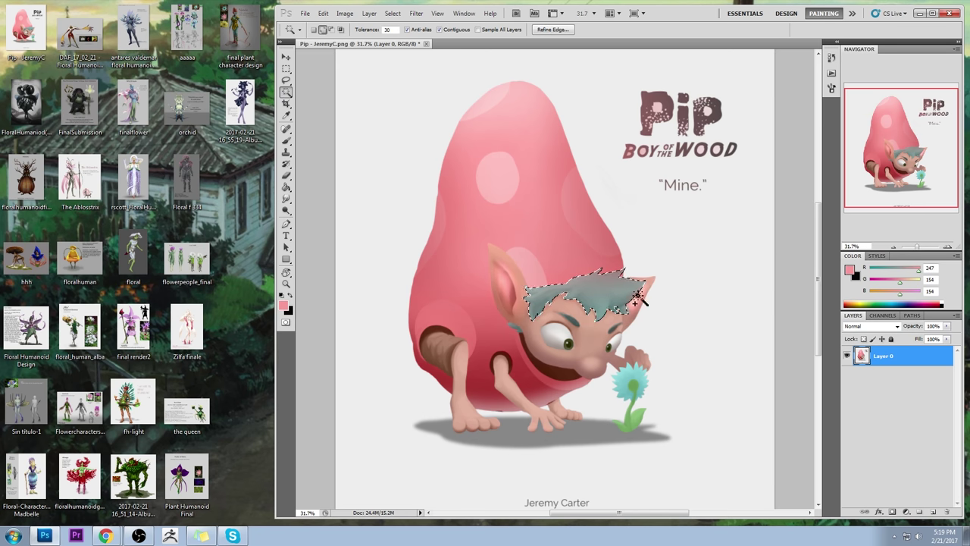
key(ctrl+d)
key(b)
alt+click(596, 289)
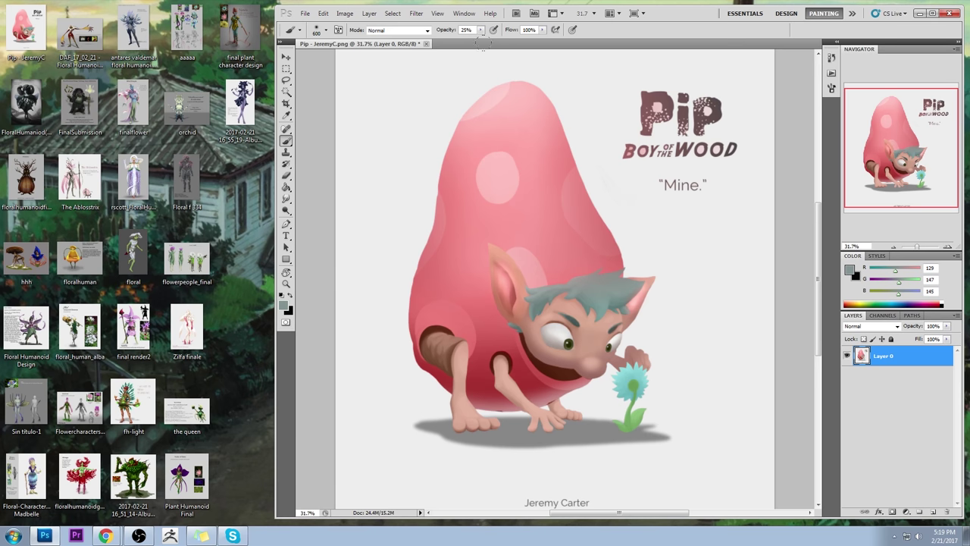
Raise the brush opacity to 62% and pick a lighter grey paint colour.
drag(480, 30, 514, 36)
click(592, 248)
key(alt)
scroll(781, 241, down, 1)
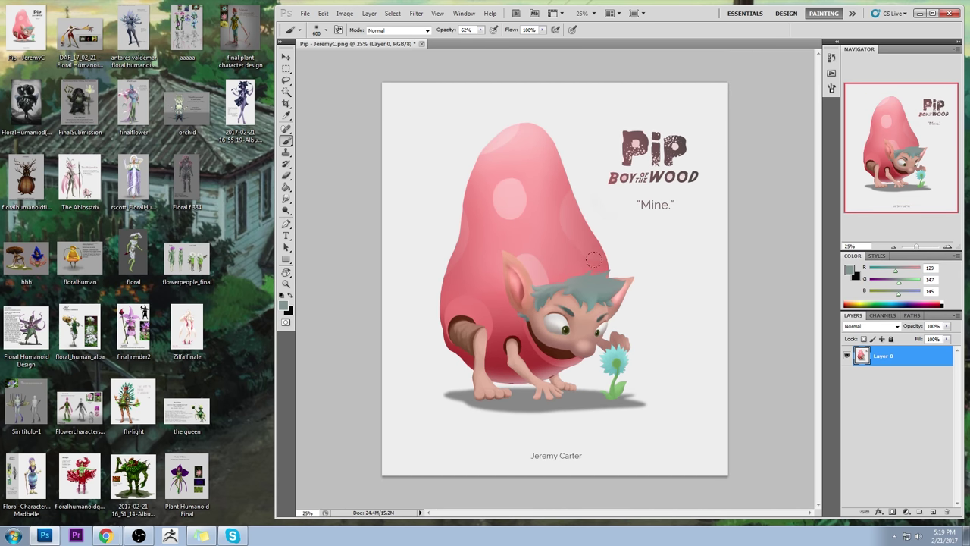
alt+click(555, 281)
Dodge Pip's grey-teal hair beside his eye with a 500 brush.
drag(287, 209, 319, 214)
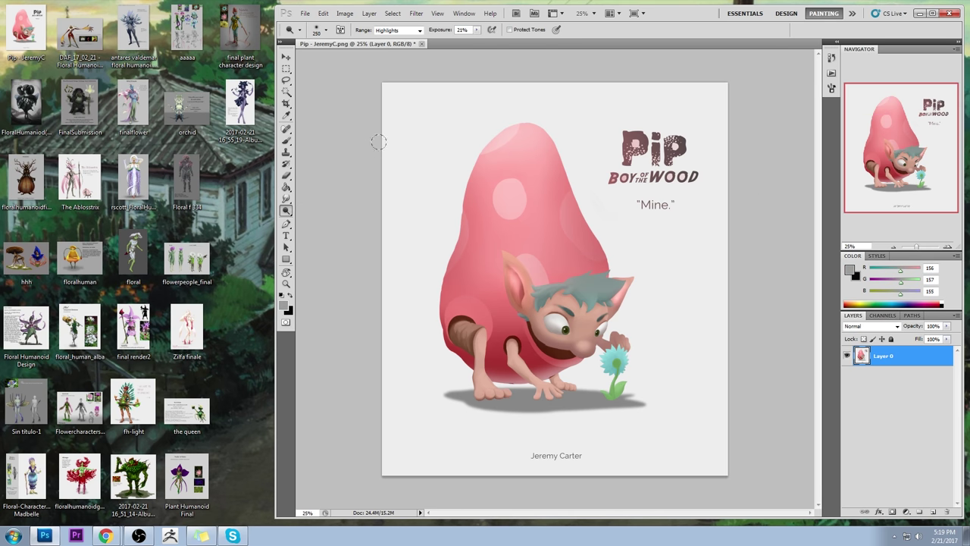
key(bracketleft)
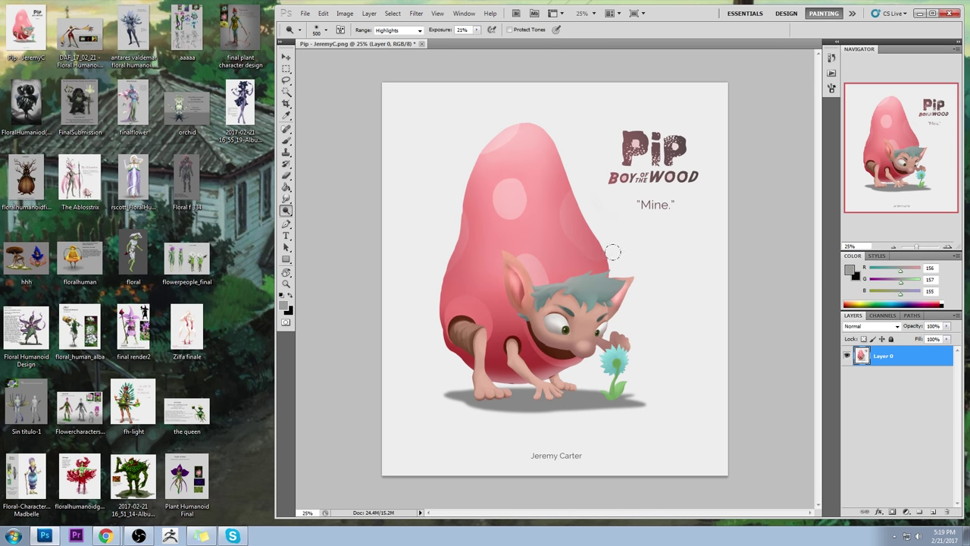
key(ctrl+minus)
key(ctrl+minus)
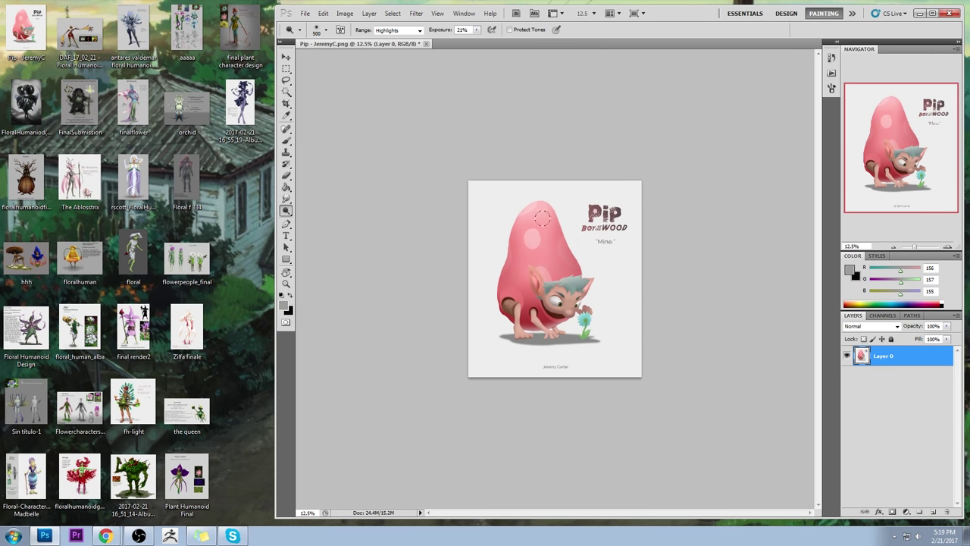
drag(558, 286, 559, 290)
right_click(909, 361)
key(Escape)
Limit the Dodge range to Midtones with a 500 brush, viewing at 25%.
key(m)
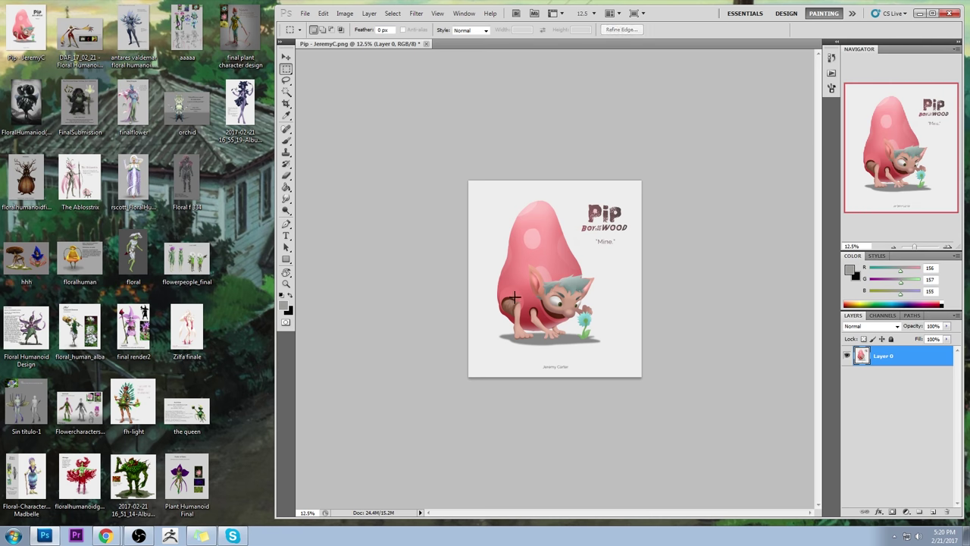
key(o)
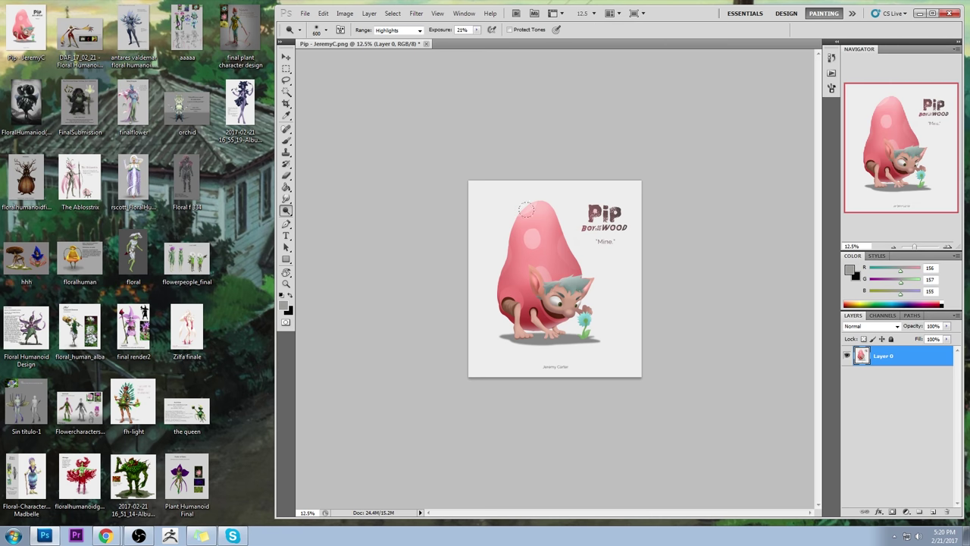
click(419, 30)
click(388, 47)
key(bracketright)
key(ctrl+plus)
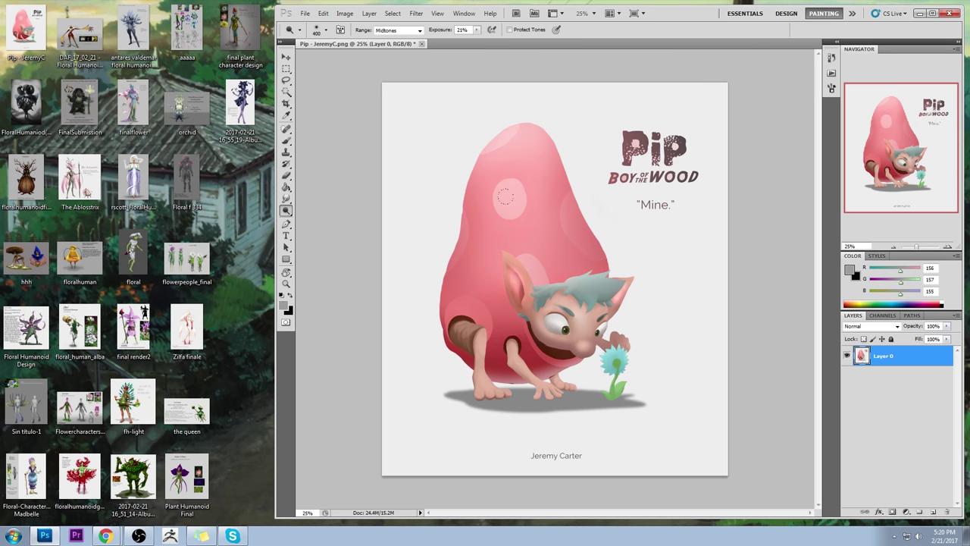
Sample skin pink from Pip's face, set the brush to Color mode, and Magic Wand his hair.
key(b)
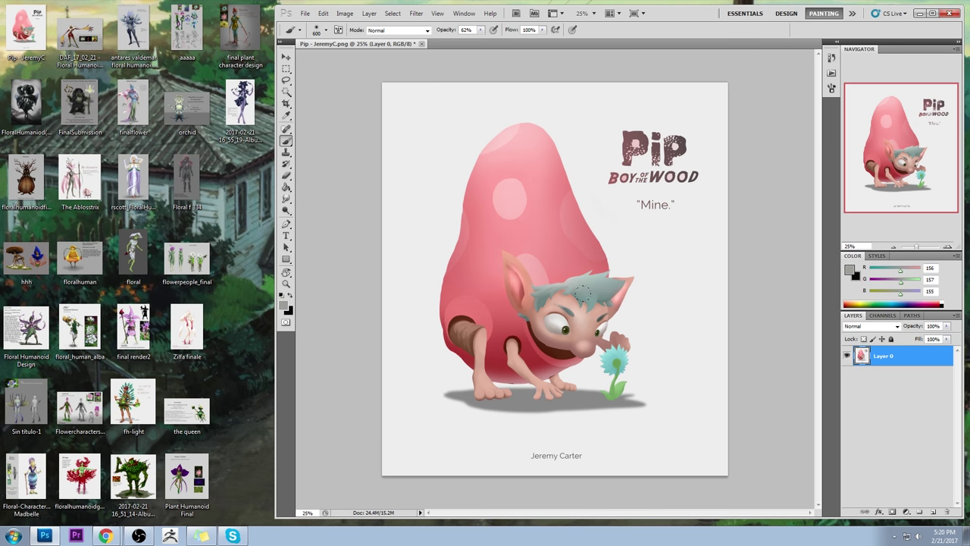
alt+click(602, 311)
mouse_move(405, 43)
mouse_down()
mouse_move(402, 13)
mouse_move(465, 54)
mouse_move(416, 44)
mouse_move(417, 34)
mouse_up()
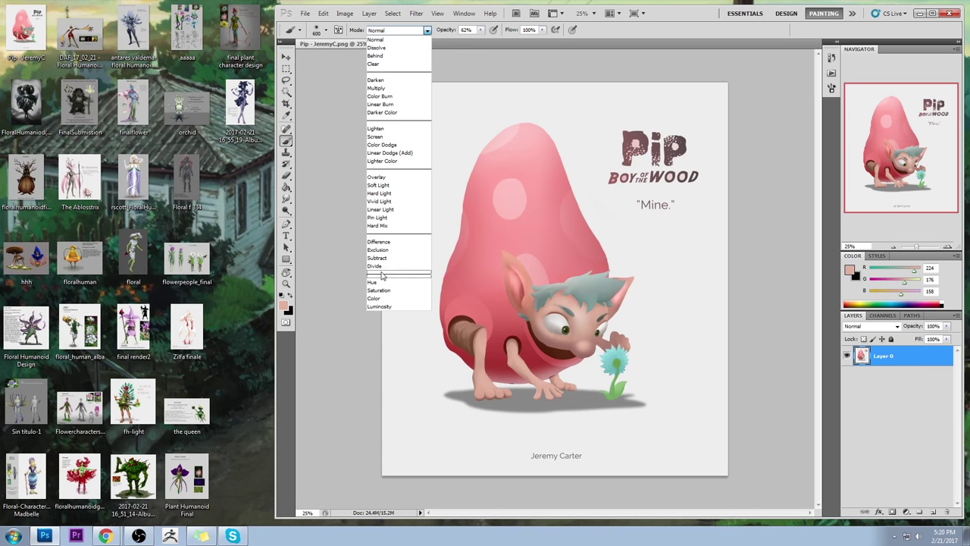
click(399, 301)
click(338, 270)
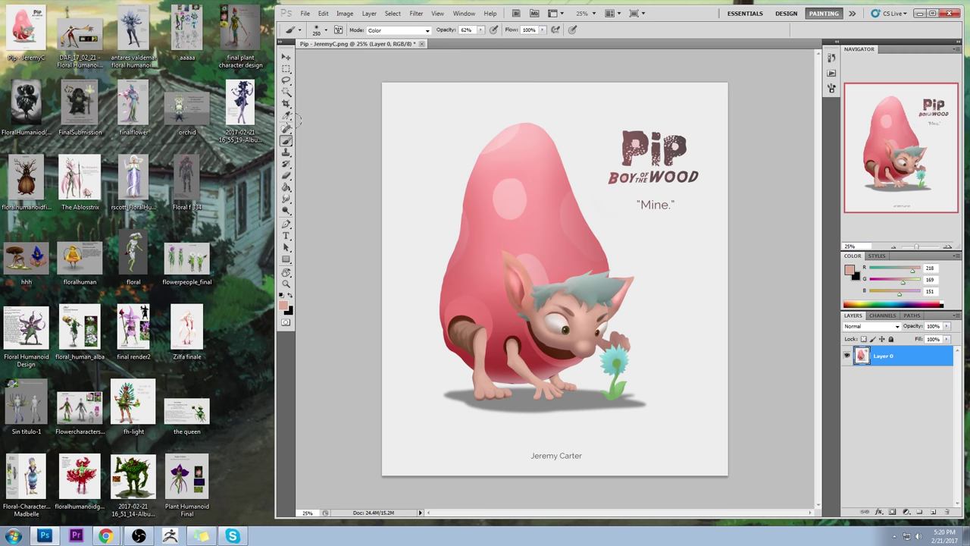
key(w)
click(585, 302)
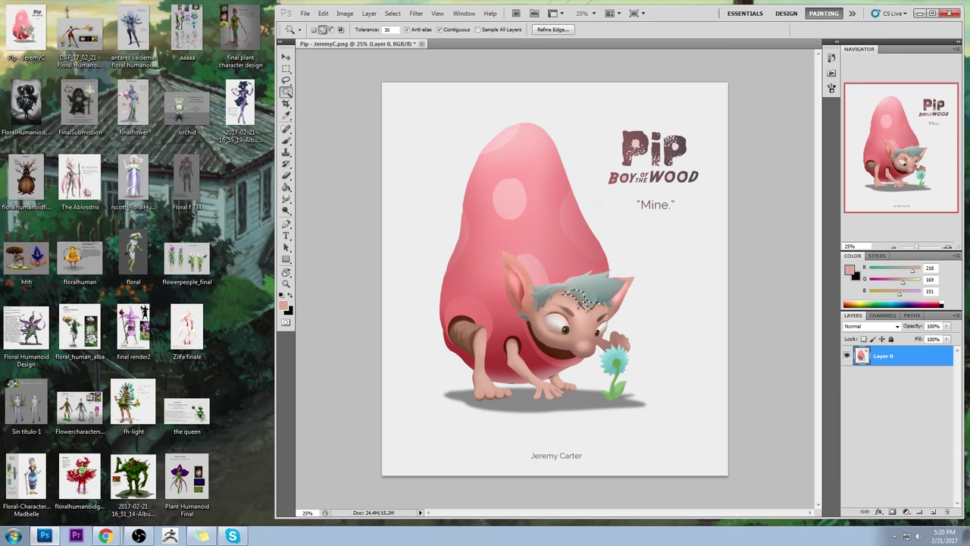
Refine the Magic Wand hair selection and zoom in closely on Pip's face.
shift+click(553, 318)
shift+click(614, 337)
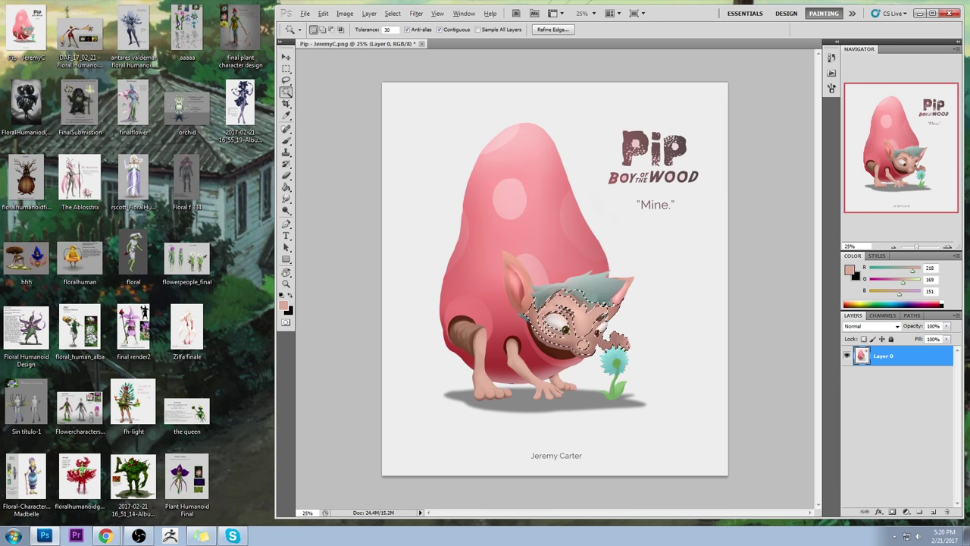
click(598, 303)
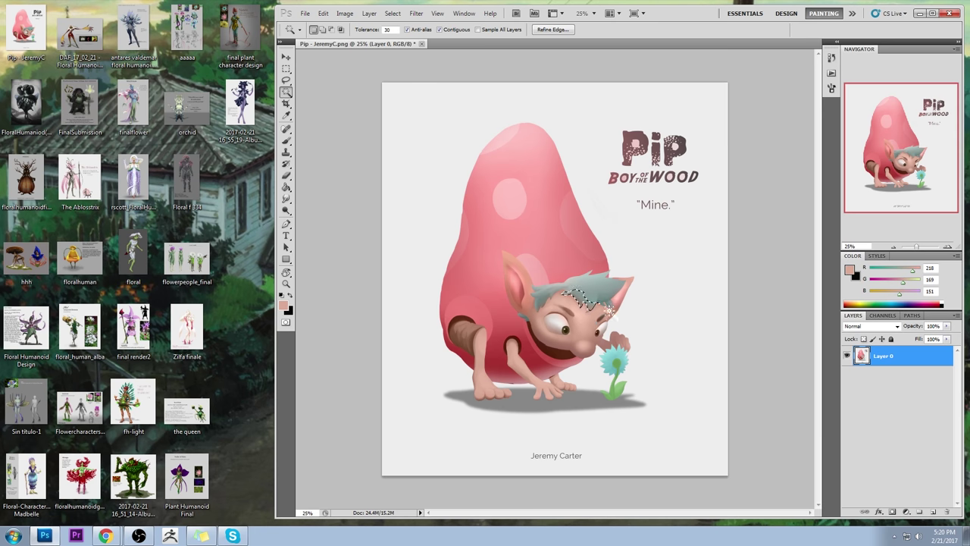
key(z)
drag(591, 319, 591, 319)
Lasso-add the fringe's jagged top and left edges to the hair selection.
key(l)
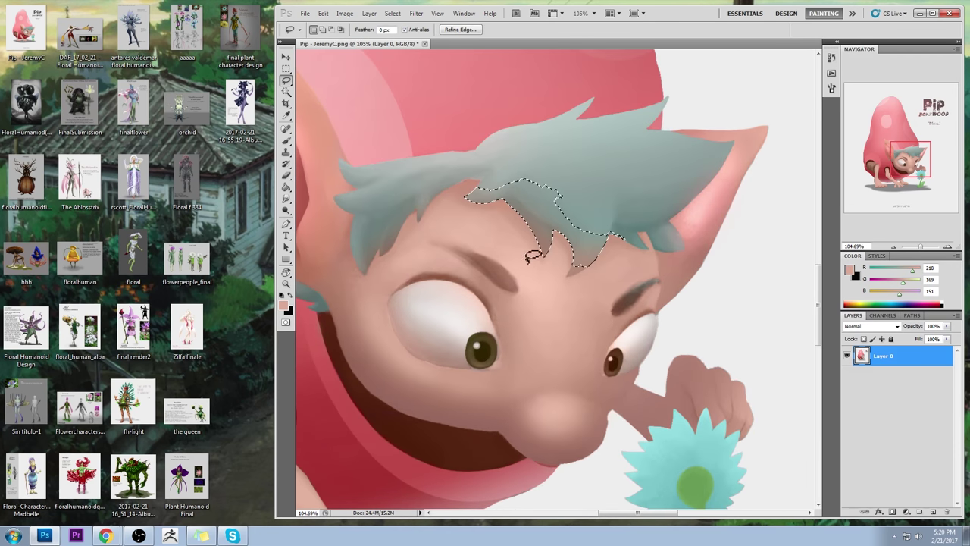
key(shift)
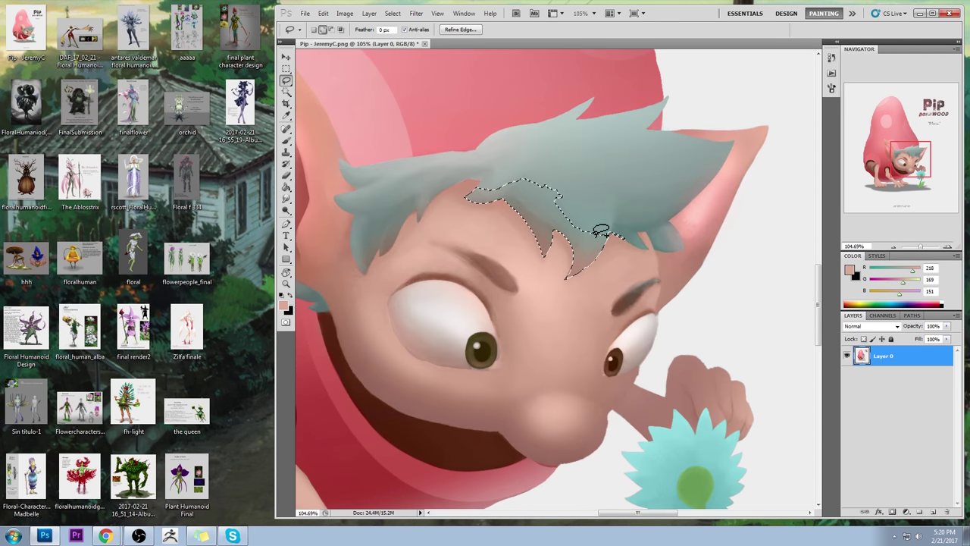
mouse_move(599, 230)
mouse_down()
mouse_move(601, 258)
mouse_move(628, 250)
mouse_move(630, 240)
mouse_move(580, 219)
mouse_move(623, 231)
mouse_up()
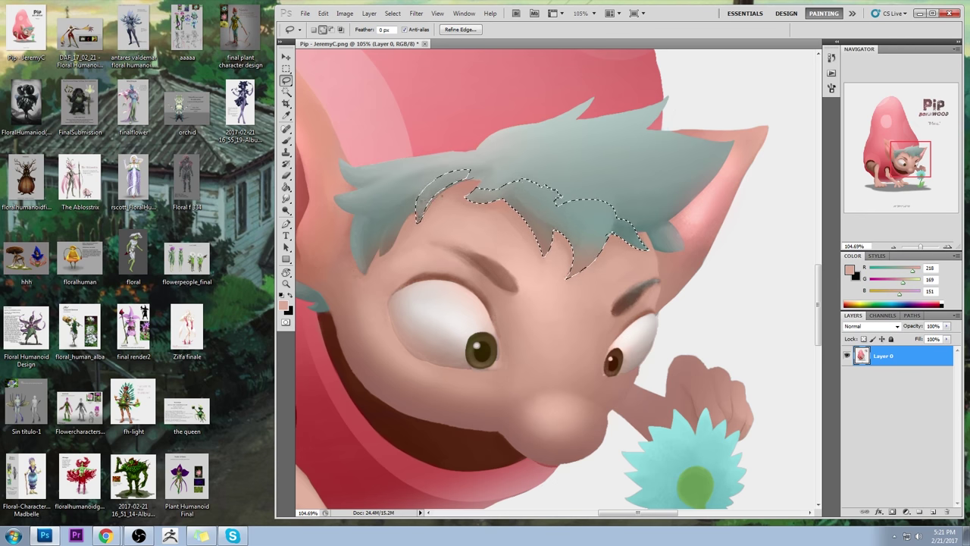
mouse_move(470, 163)
mouse_down()
mouse_move(490, 182)
mouse_move(504, 179)
mouse_up()
mouse_move(434, 166)
mouse_down()
mouse_move(385, 250)
mouse_move(365, 196)
mouse_move(362, 269)
mouse_up()
key(shift)
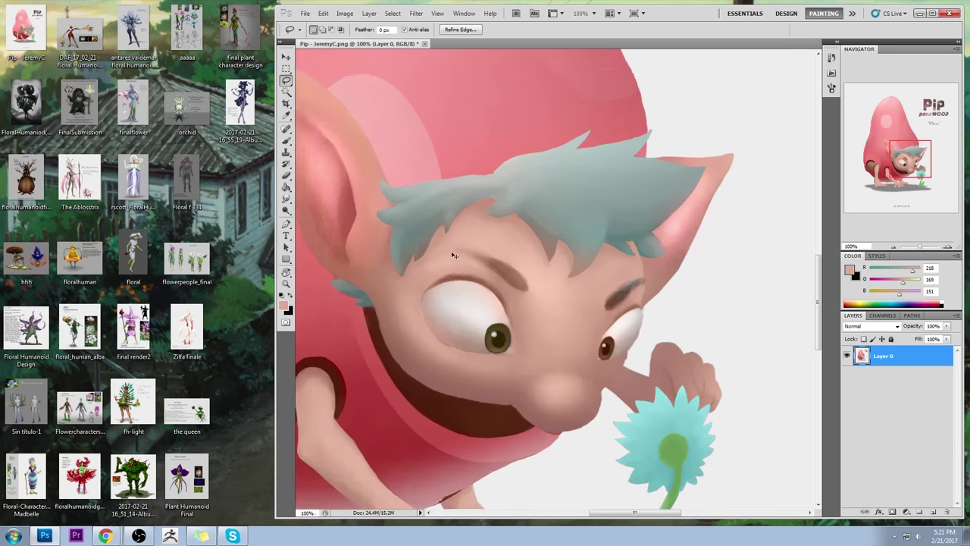
key(ctrl+minus)
key(ctrl+minus)
key(ctrl+minus)
key(ctrl+minus)
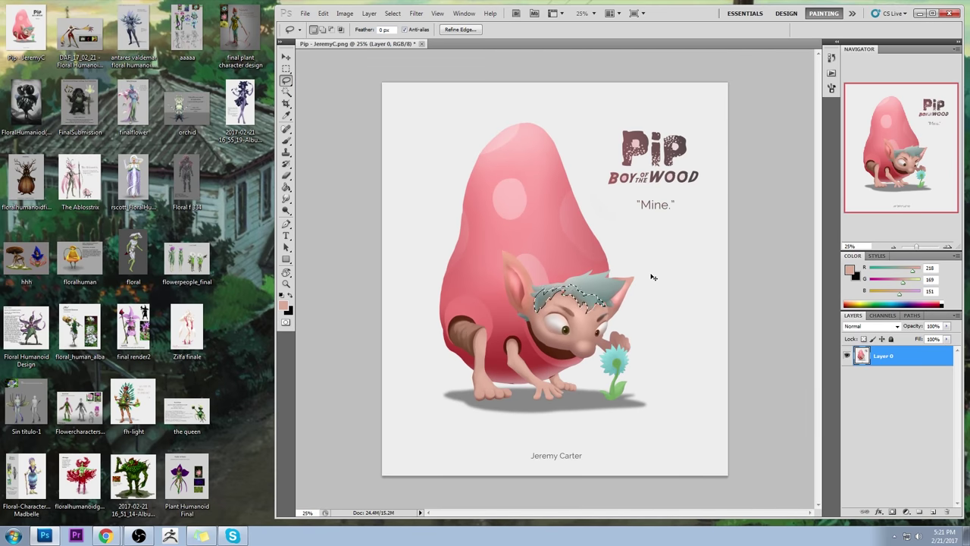
Lasso-add the hair's top-right and left edges to the selection.
key(shift)
mouse_move(640, 262)
mouse_down()
mouse_move(621, 282)
mouse_move(606, 268)
mouse_up()
key(shift)
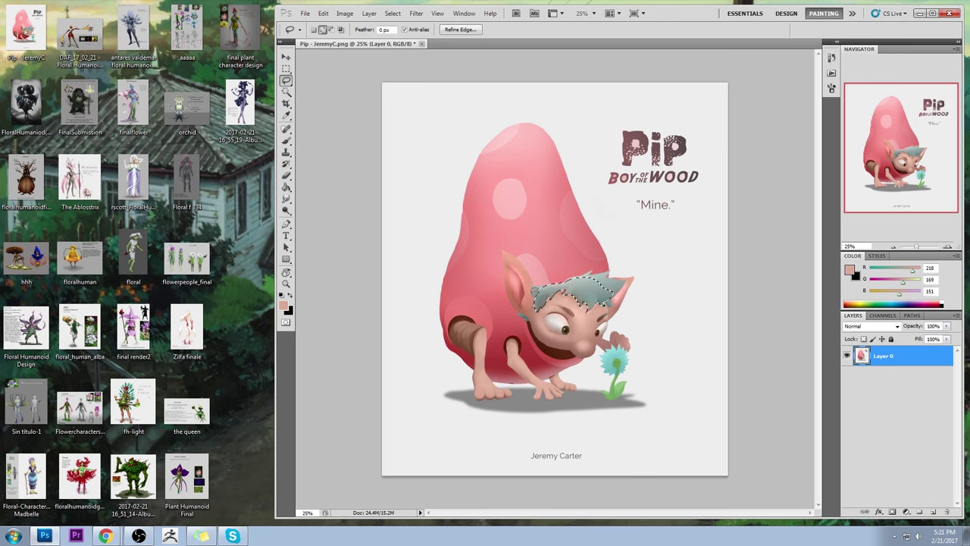
mouse_move(548, 290)
mouse_down()
mouse_move(540, 300)
mouse_move(534, 282)
mouse_up()
key(alt)
key(shift)
drag(537, 297, 531, 299)
Add the right hair spike with Magic Wand, hide edges, and sample grey-teal 141/157/155.
click(287, 92)
click(601, 283)
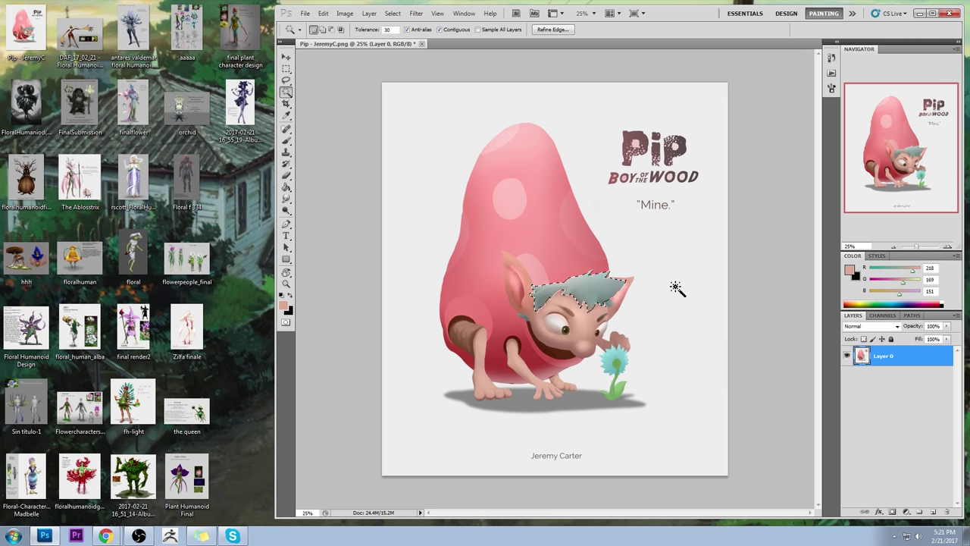
key(b)
key(ctrl+h)
alt+click(609, 285)
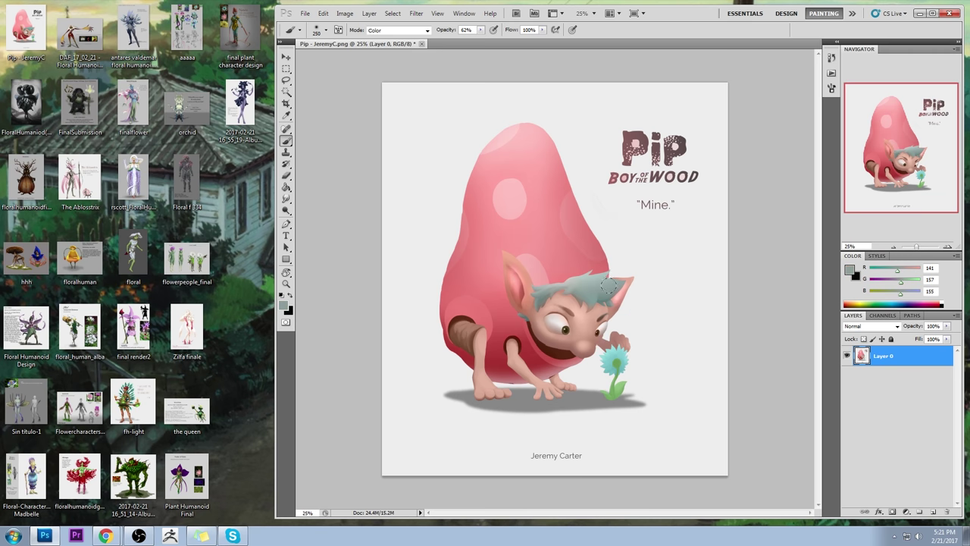
Darken the paint colour to grey-teal 87/105/104 and set the brush back to Normal mode.
click(850, 270)
drag(674, 216, 679, 231)
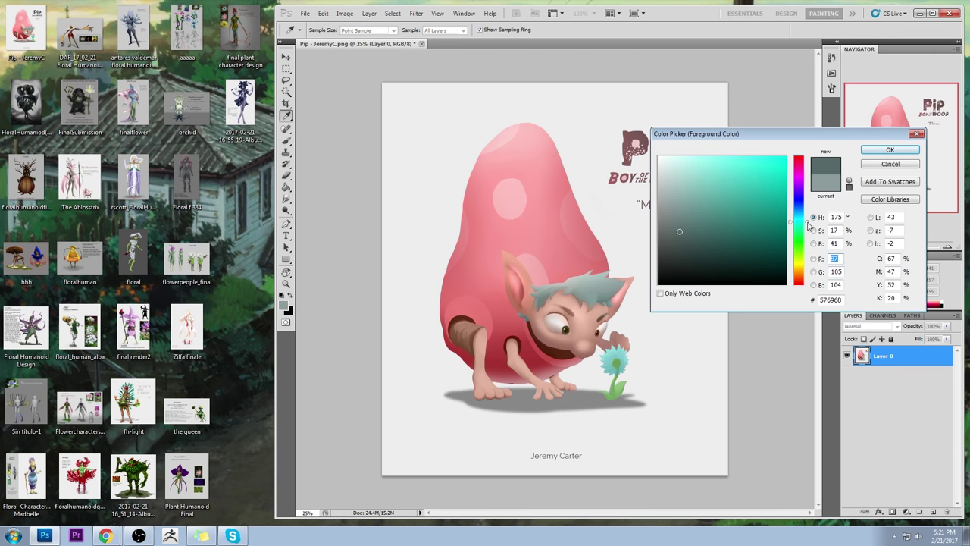
click(887, 151)
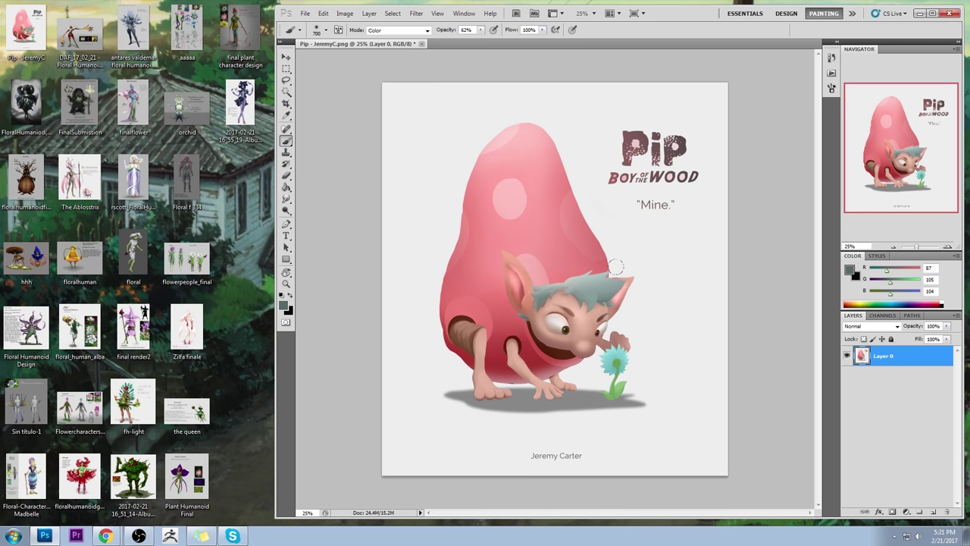
click(383, 31)
click(391, 29)
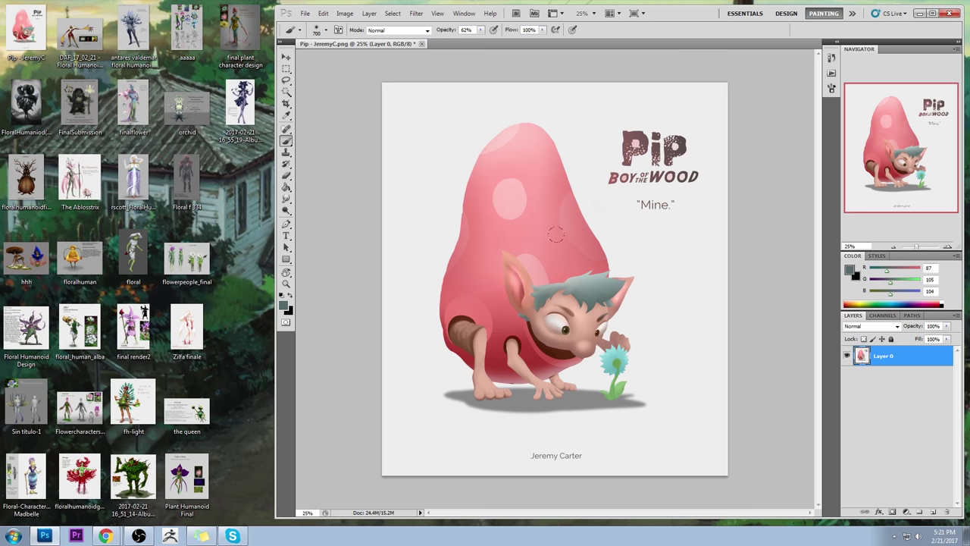
Try the Sponge variant with 89% flow and a 125 brush, zoomed to 12.5%.
key(o)
right_click(286, 210)
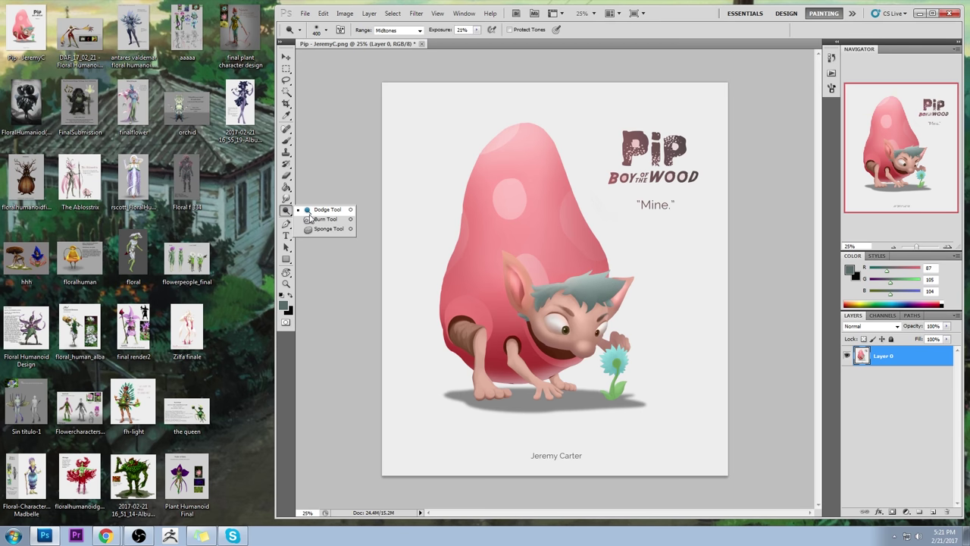
click(327, 210)
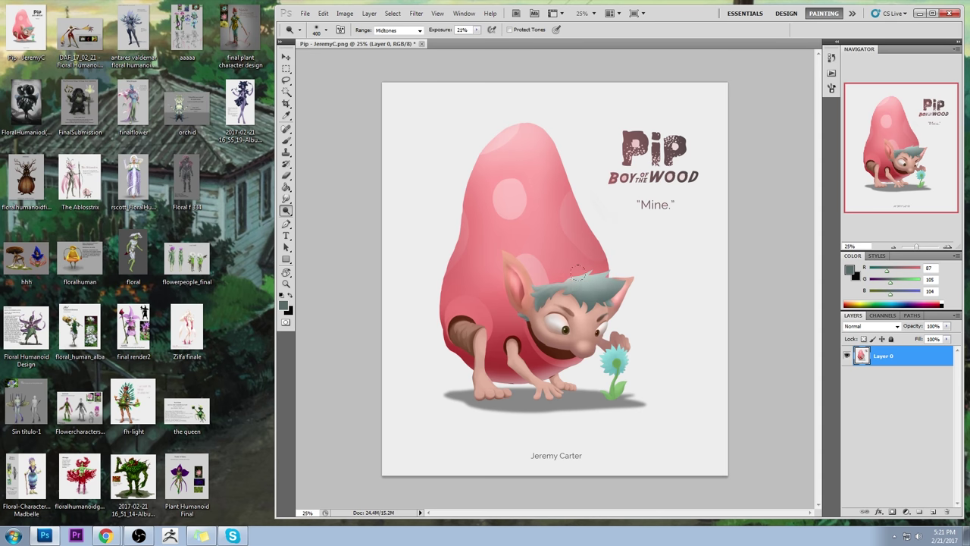
right_click(286, 210)
click(326, 229)
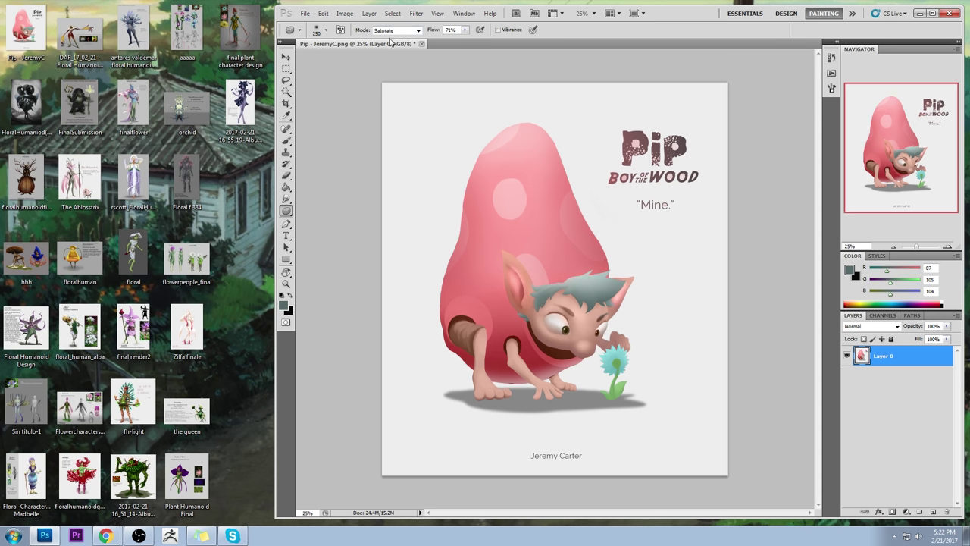
mouse_move(465, 29)
mouse_down()
mouse_move(464, 44)
mouse_move(477, 43)
mouse_up()
key(bracketleft)
key(bracketleft)
key(bracketleft)
key(bracketleft)
key(ctrl+minus)
Set the toning brush to Highlights range, 46% exposure and size 1400.
drag(286, 211, 322, 219)
key(bracketright)
key(bracketright)
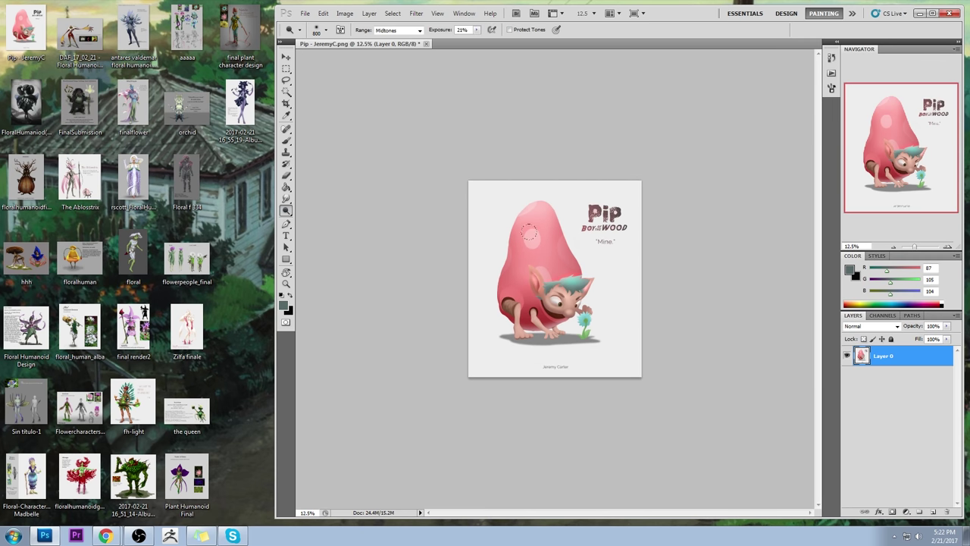
key(bracketright)
key(bracketright)
key(bracketright)
click(405, 32)
click(387, 55)
drag(476, 29, 491, 41)
key(bracketright)
Dodge highlights on the mushroom cap, lowering exposure to 21%.
drag(507, 181, 503, 185)
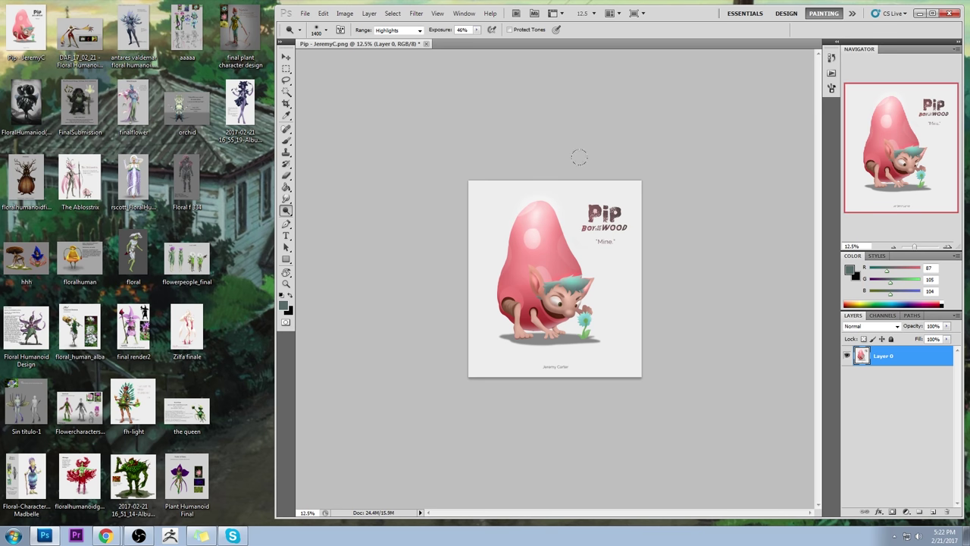
click(476, 30)
drag(474, 39, 463, 39)
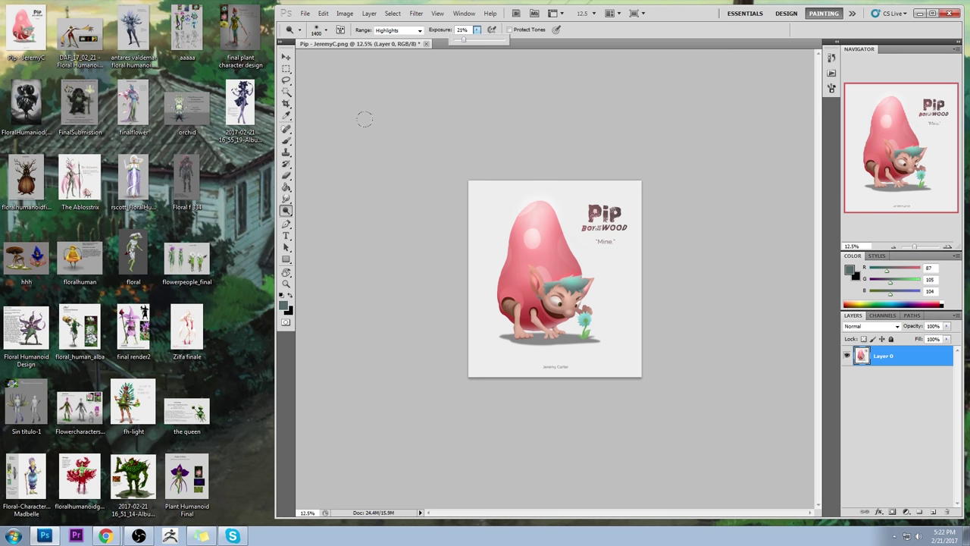
click(503, 192)
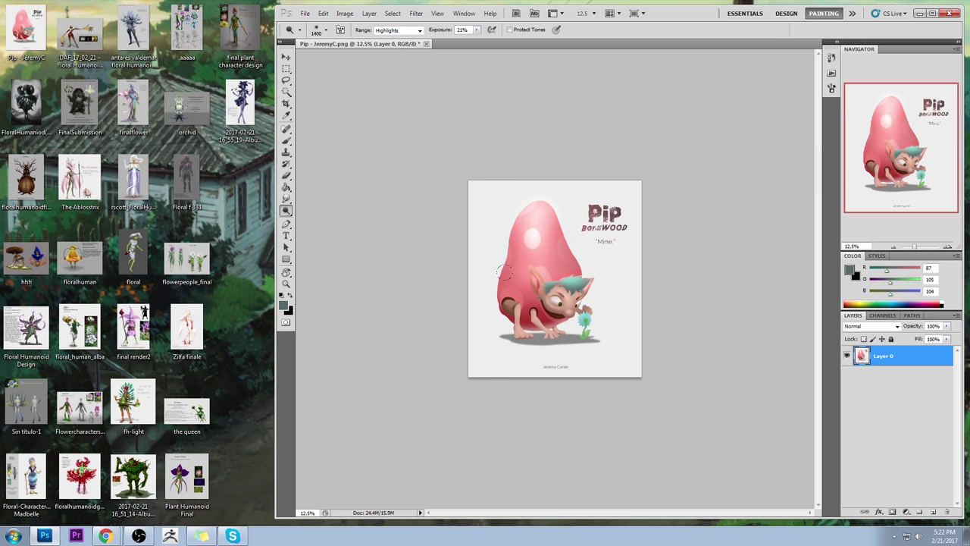
drag(524, 299, 524, 287)
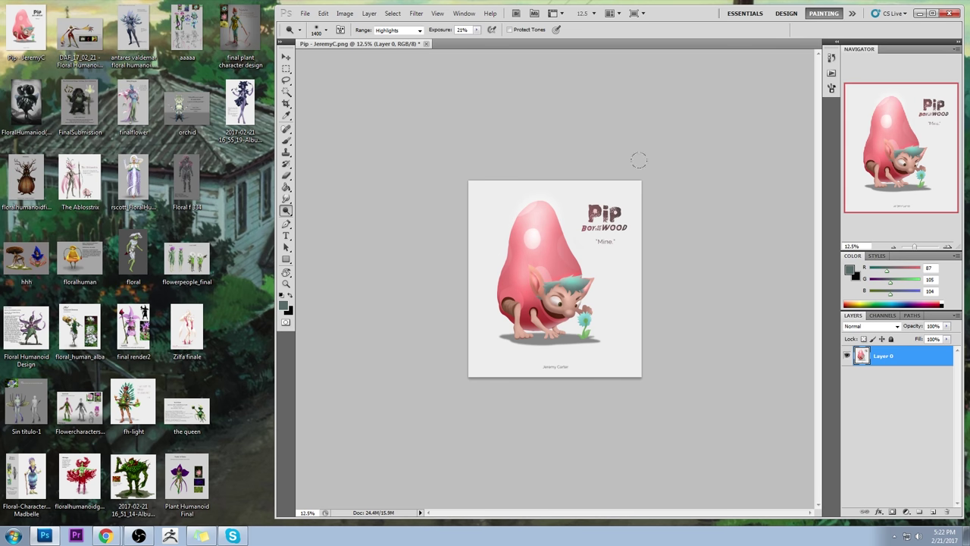
click(286, 92)
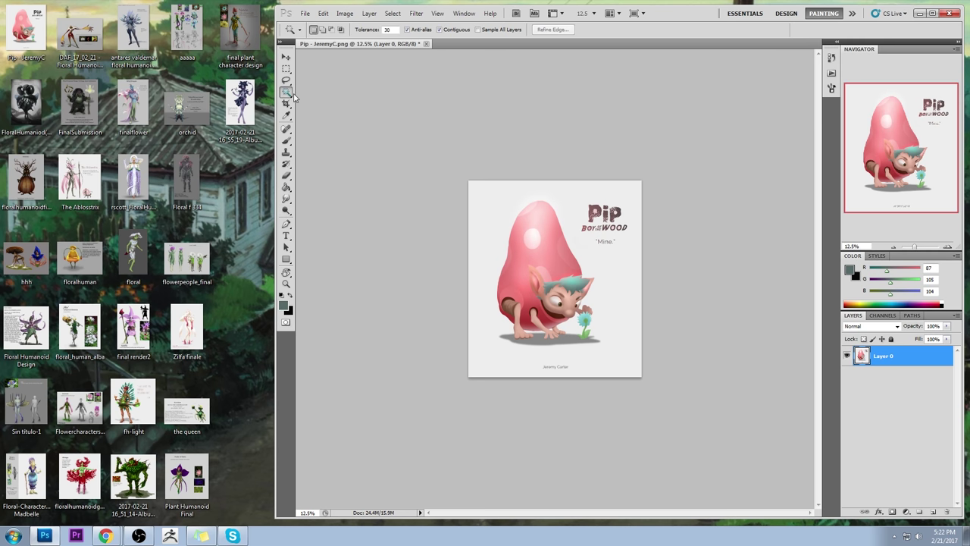
Magic Wand the white background around Pip, then deselect it.
click(638, 292)
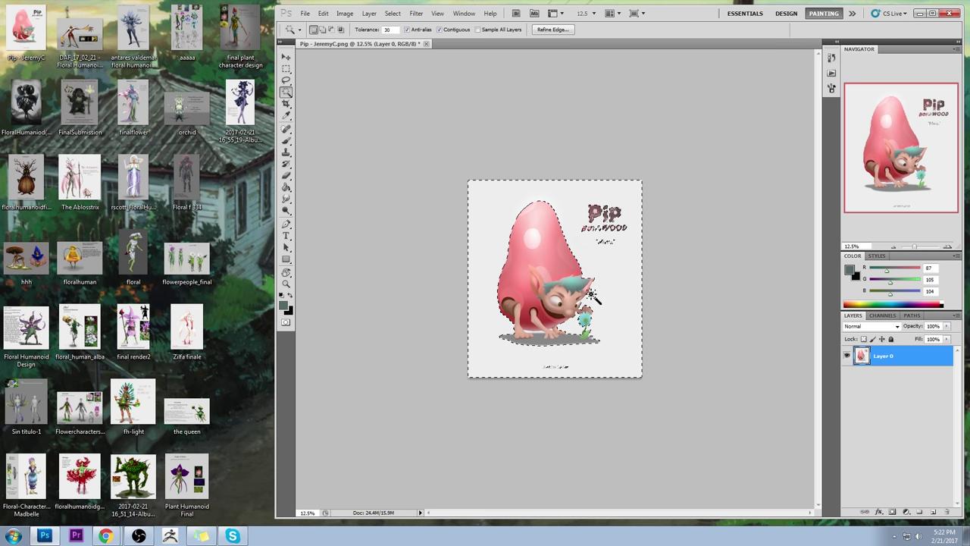
key(m)
right_click(591, 277)
click(619, 283)
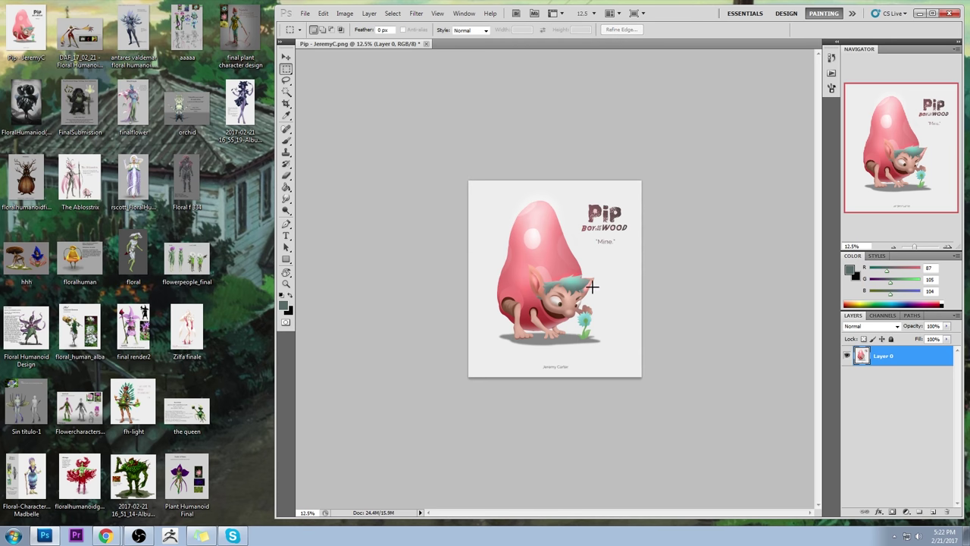
Burn the mushroom cap's left edge with the Burn Tool (Shadows, 50%) at size 800.
key(o)
click(285, 210)
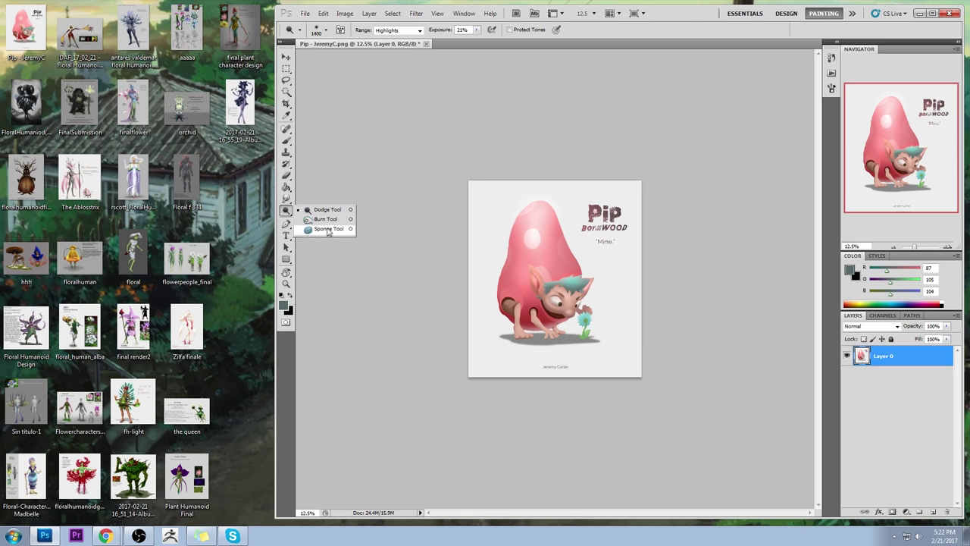
click(327, 229)
click(286, 210)
click(325, 218)
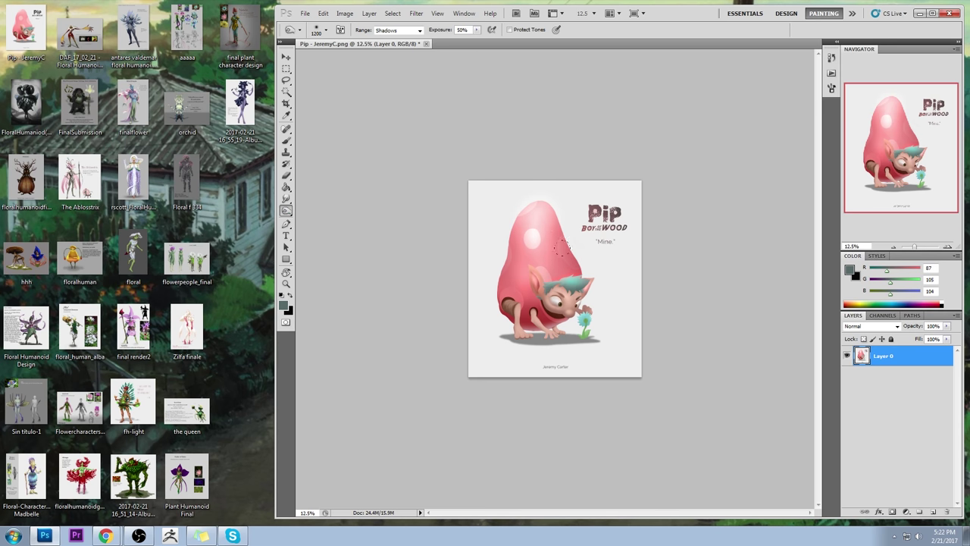
mouse_move(485, 234)
mouse_down()
mouse_move(478, 291)
mouse_move(494, 318)
mouse_move(479, 255)
mouse_up()
key(bracketleft)
key(bracketleft)
key(bracketleft)
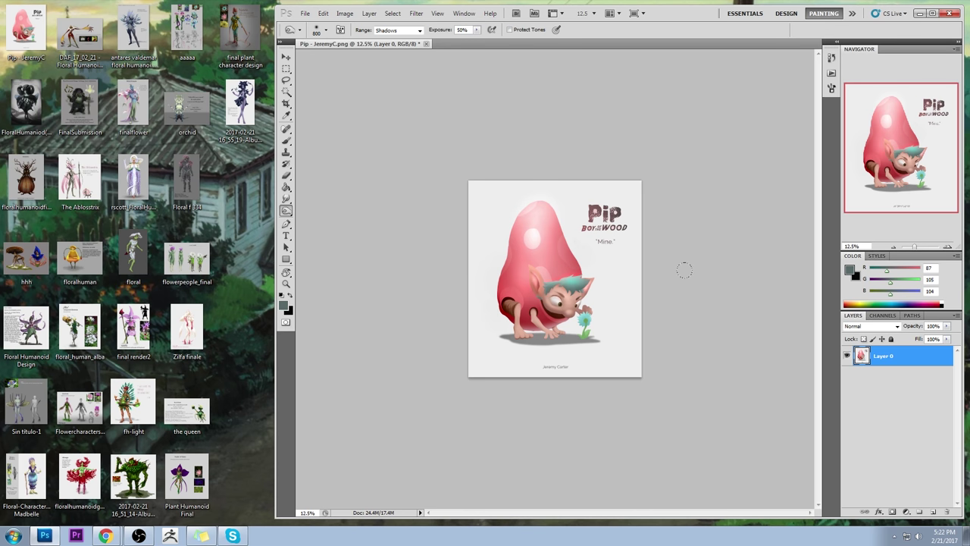
Add a new layer above the artwork set to Color blend mode.
key(m)
right_click(539, 250)
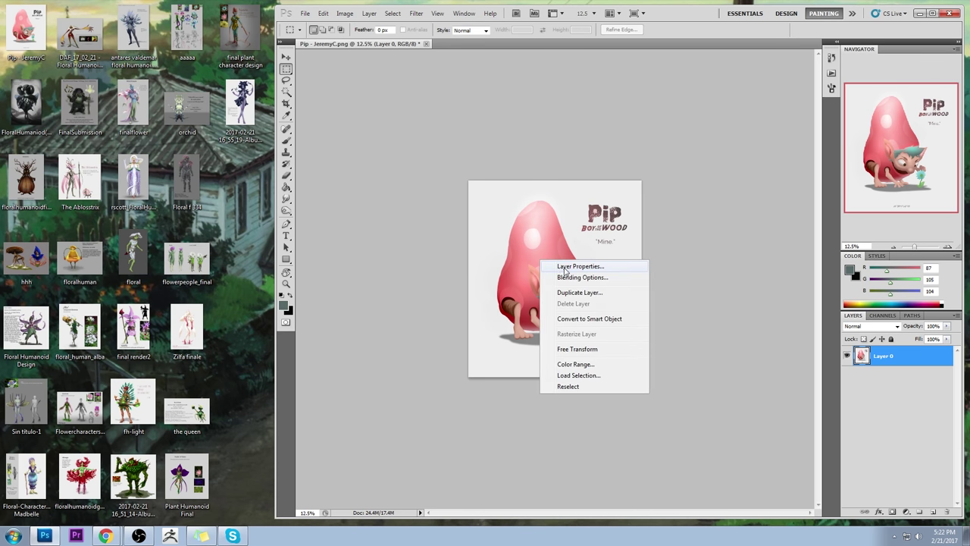
click(577, 258)
click(551, 194)
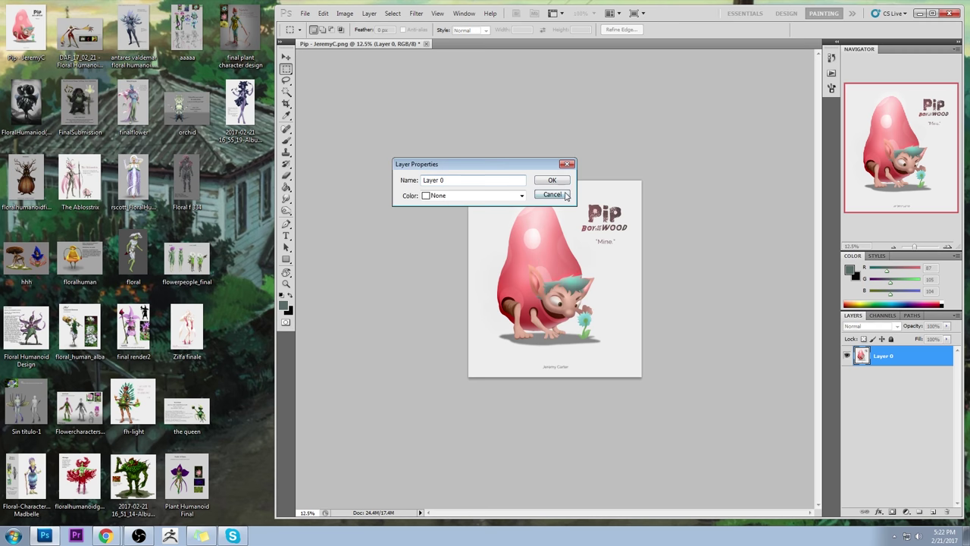
click(933, 512)
click(867, 327)
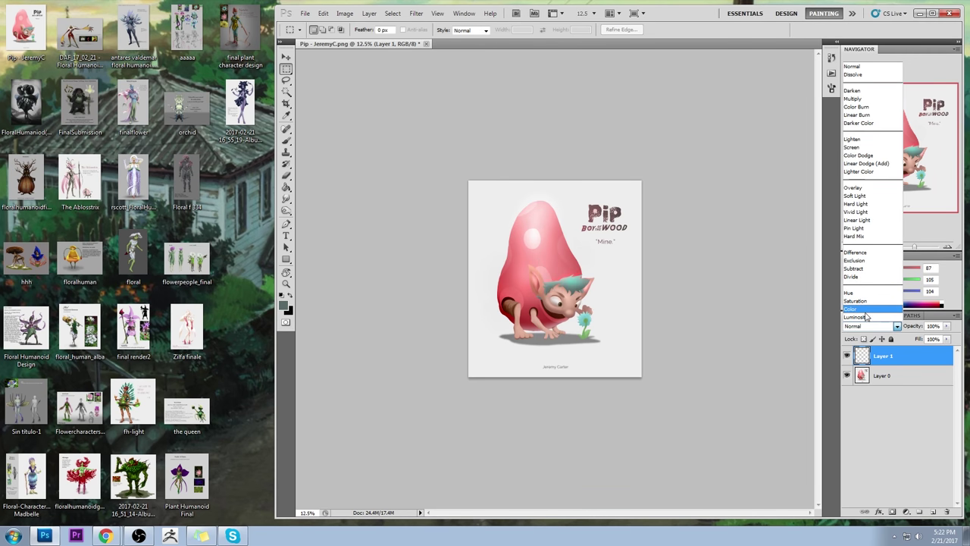
click(850, 309)
Fill the new layer with neutral grey 173 to view the artwork in greyscale.
click(284, 305)
click(670, 196)
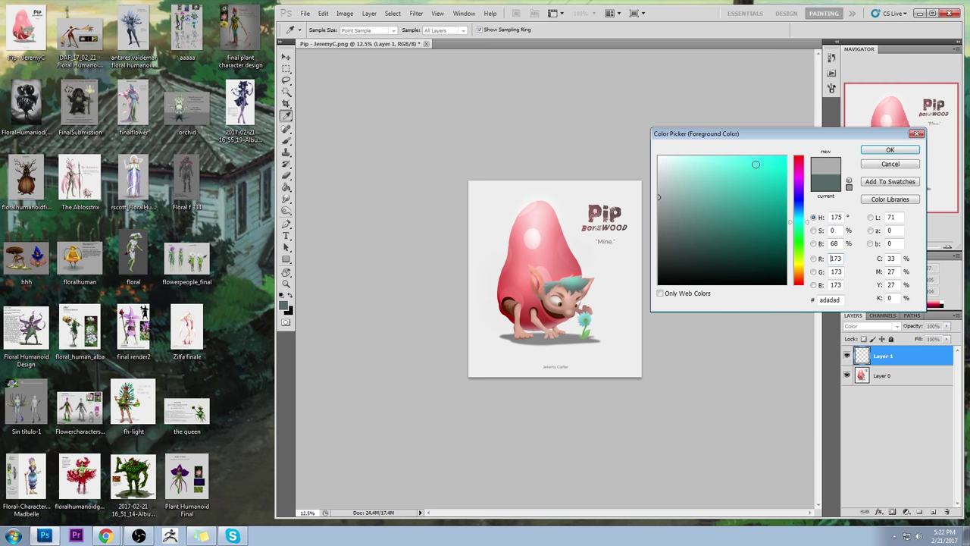
click(890, 149)
key(g)
click(589, 248)
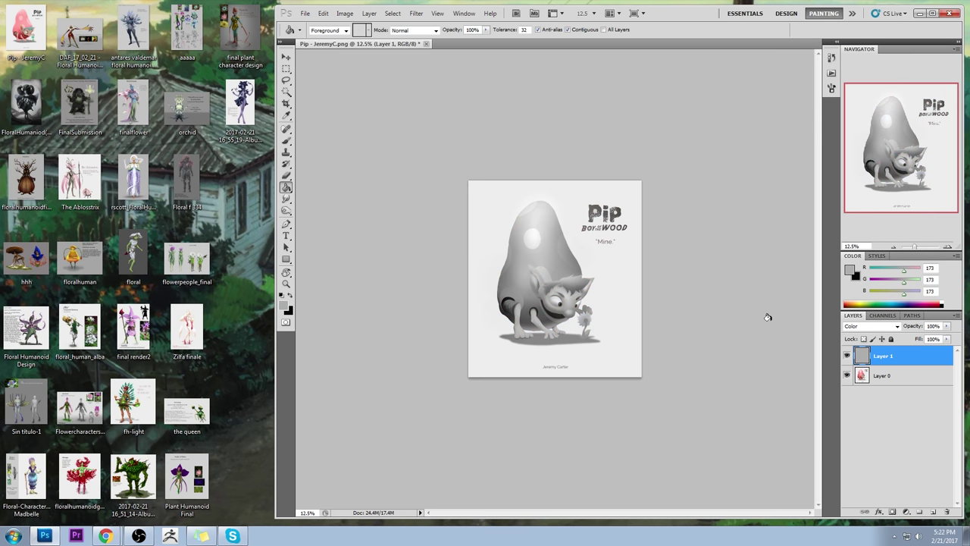
Toggle the grey layer on and off to compare, leaving it hidden.
click(847, 356)
click(847, 356)
click(847, 356)
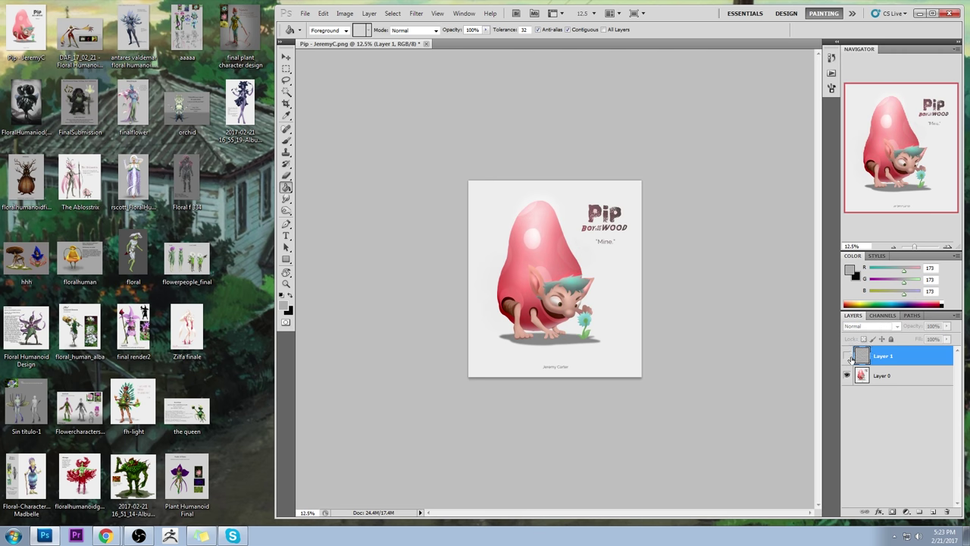
key(shift+alt+c)
key(ctrl+z)
Delete the grey layer, revert to the Open snapshot, and paste the shaded artwork in place.
click(846, 355)
click(846, 356)
click(946, 513)
key(ctrl+a)
click(831, 58)
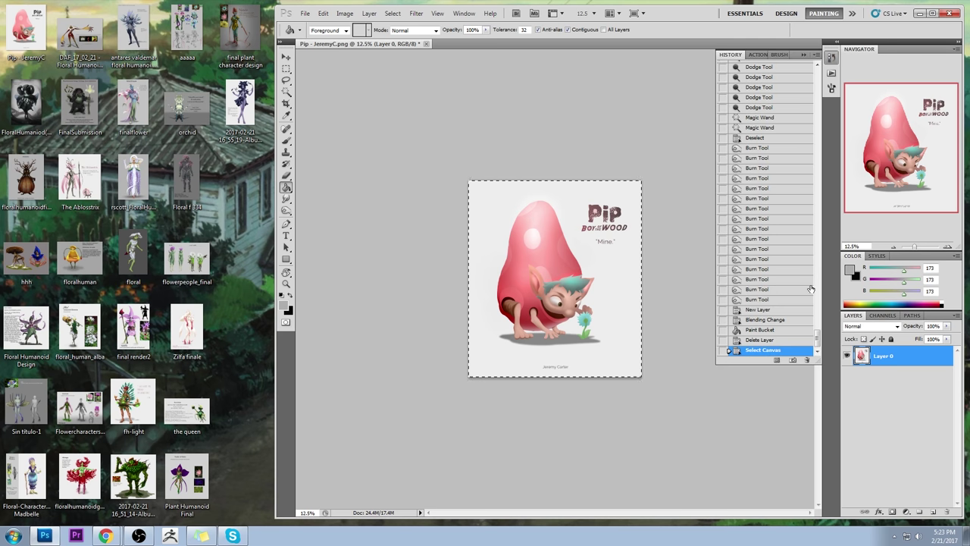
scroll(814, 329, up, 10)
click(790, 67)
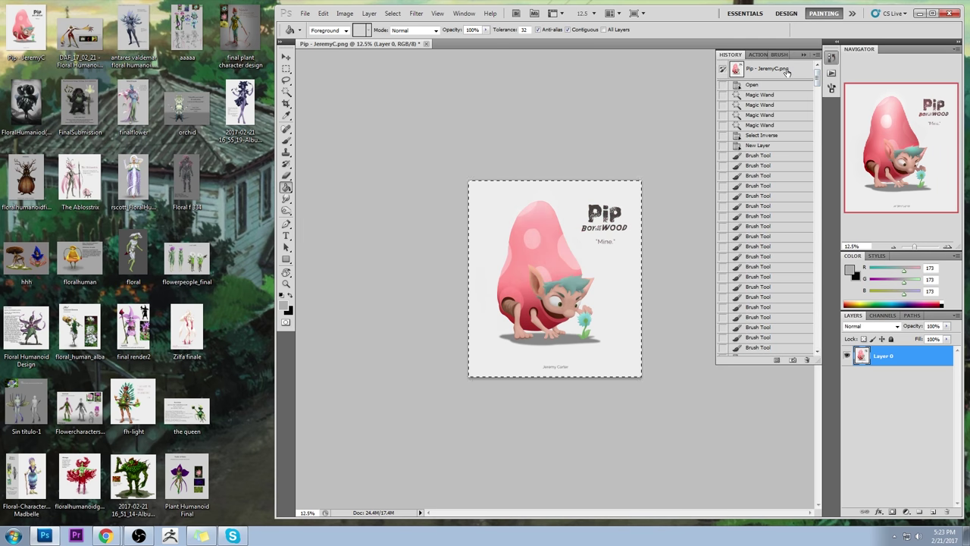
key(ctrl+shift+v)
click(806, 55)
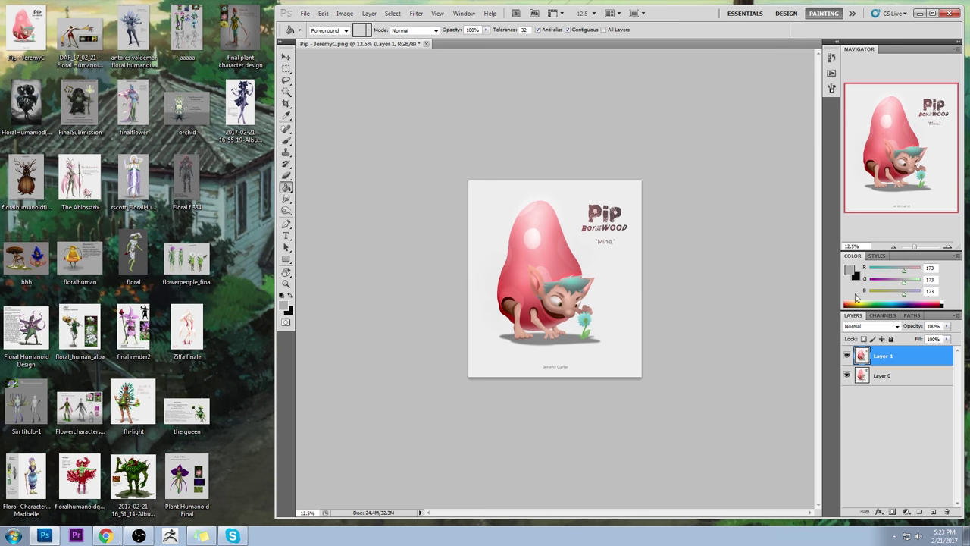
Toggle the pasted shaded layer repeatedly to compare it against the original.
click(846, 355)
click(847, 355)
click(846, 355)
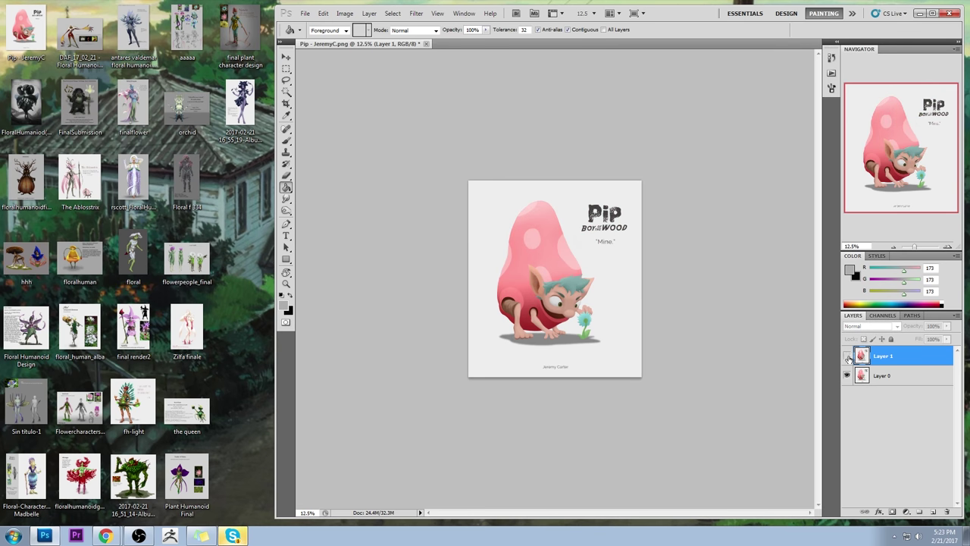
key(ctrl+plus)
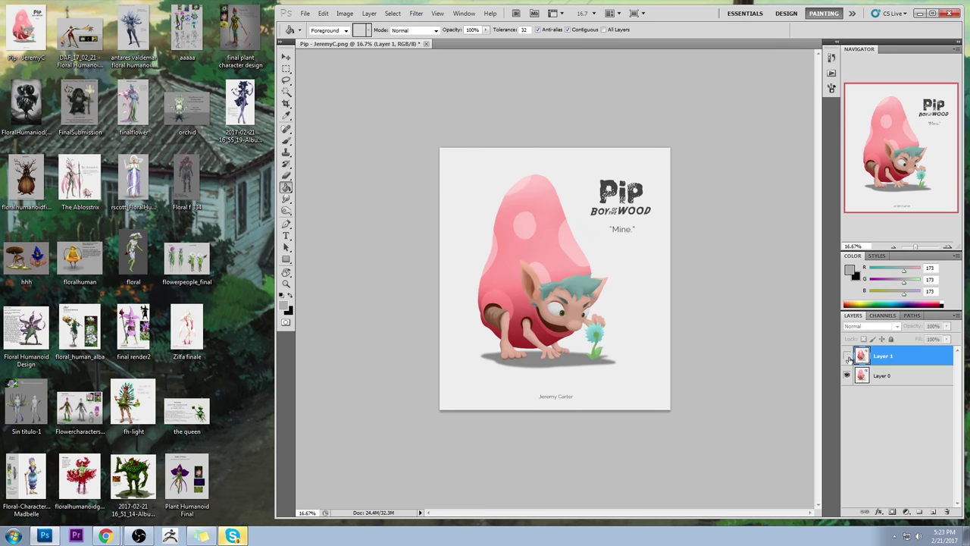
click(846, 356)
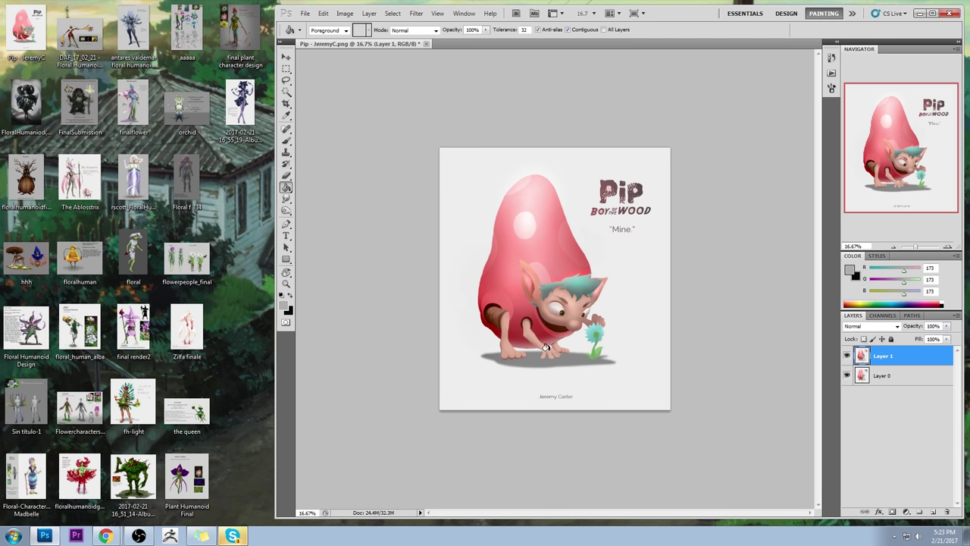
click(847, 356)
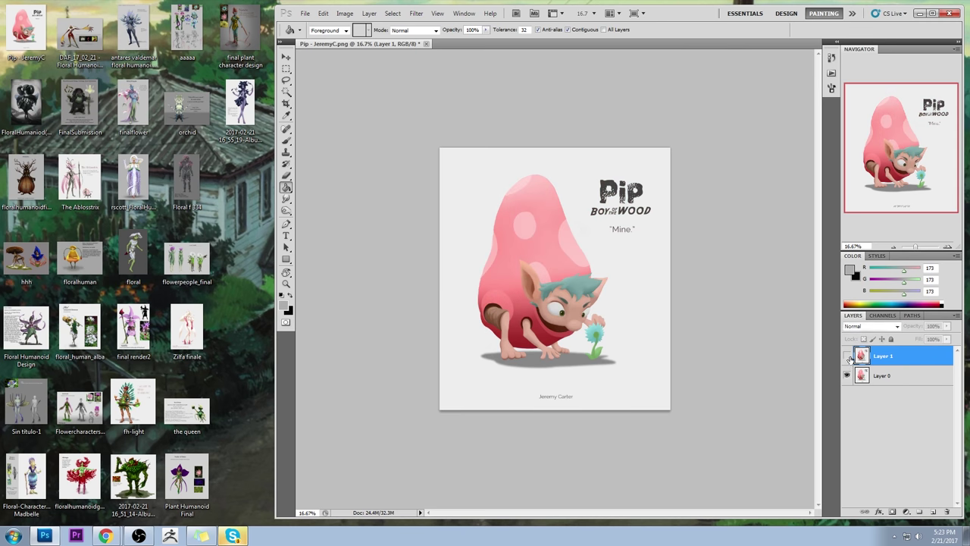
click(848, 358)
click(847, 356)
click(847, 357)
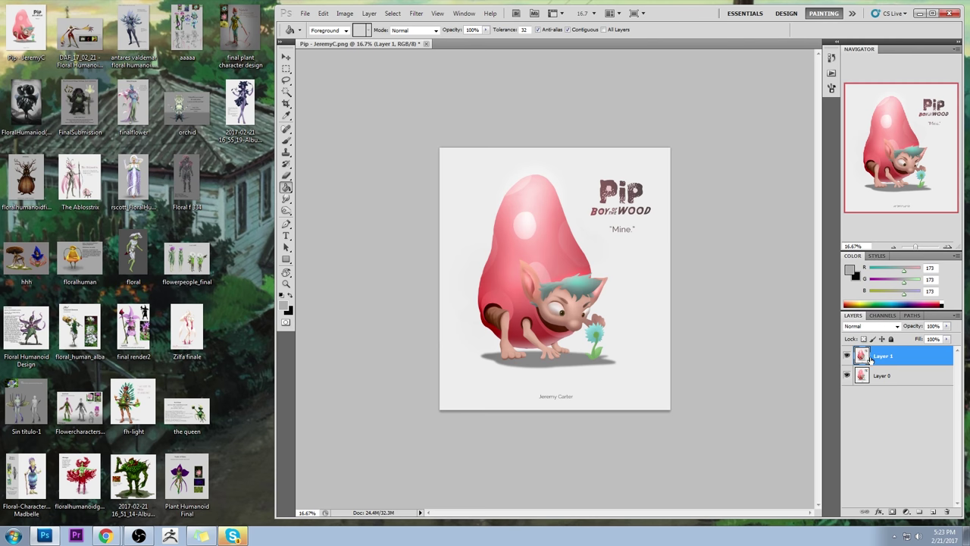
click(847, 357)
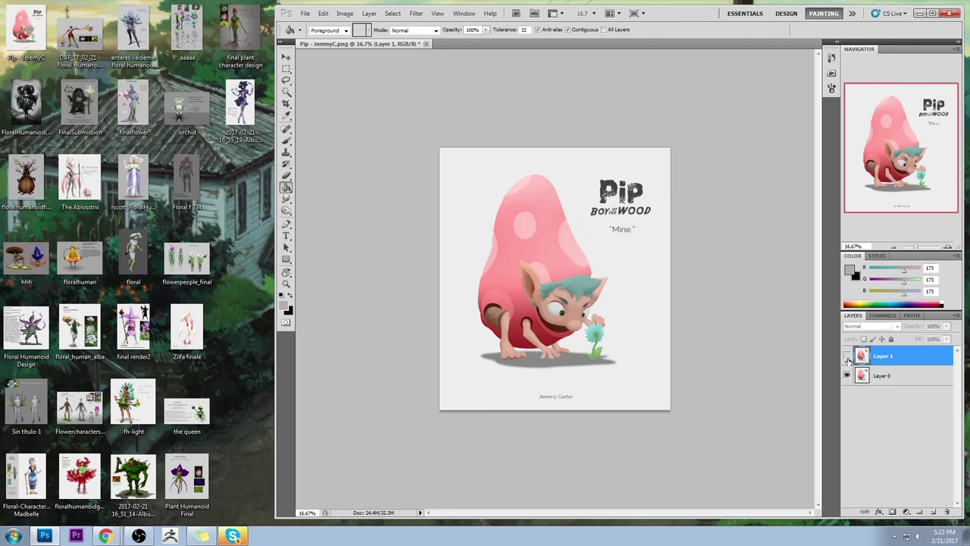
click(847, 358)
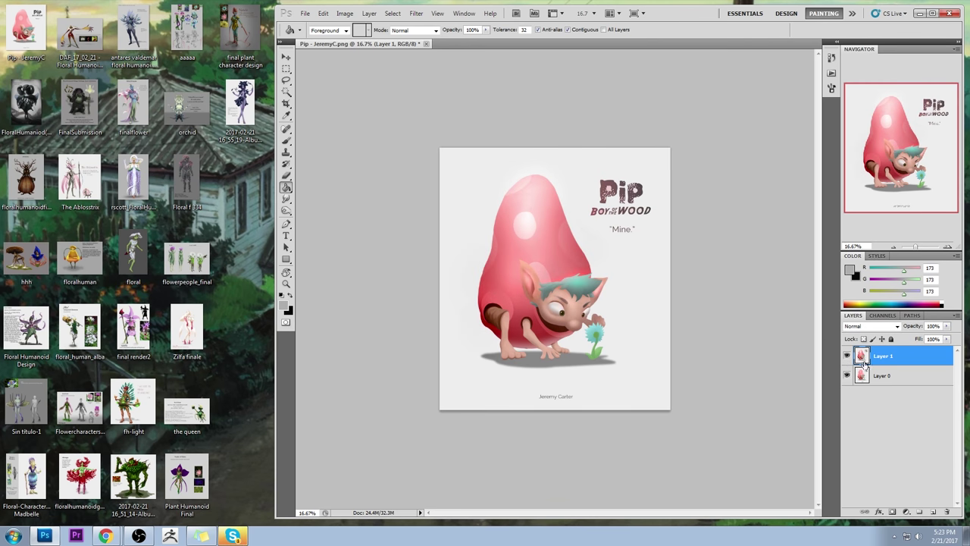
Dodge the top of the mushroom cap in Midtones range, then compare again.
mouse_move(286, 210)
mouse_down()
mouse_move(325, 222)
mouse_move(329, 213)
mouse_up()
click(400, 30)
click(395, 47)
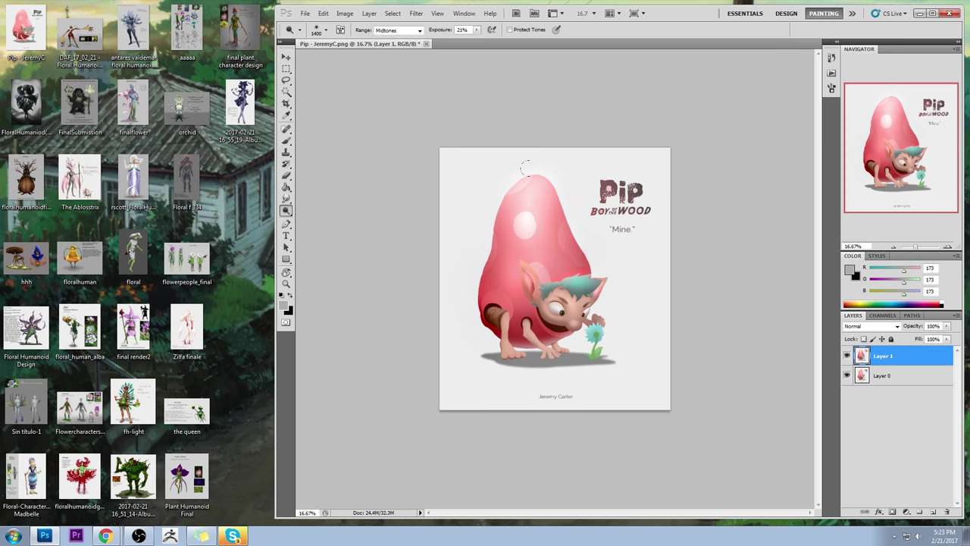
drag(526, 168, 530, 176)
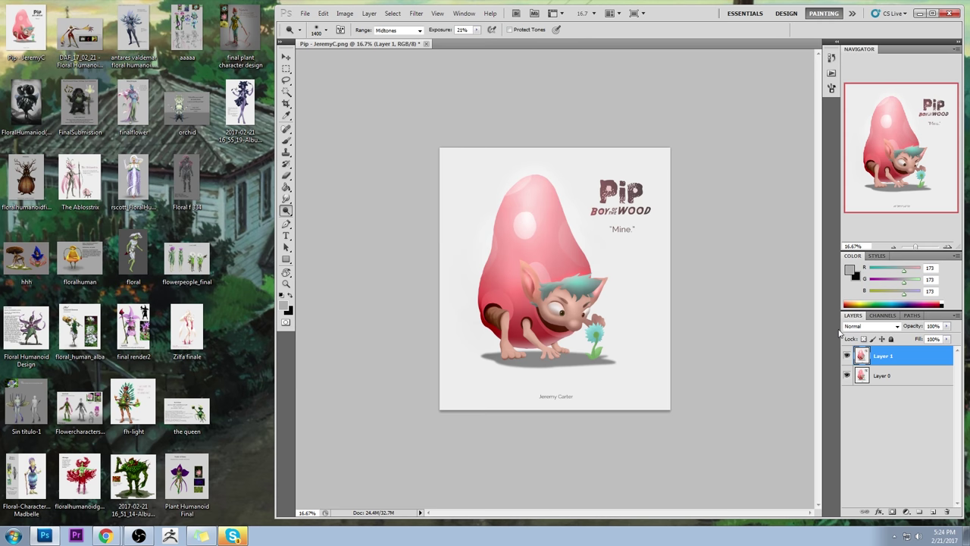
click(846, 356)
click(846, 355)
Flatten the Pip artwork to a Background layer, close it, and choose Yes to save.
right_click(907, 356)
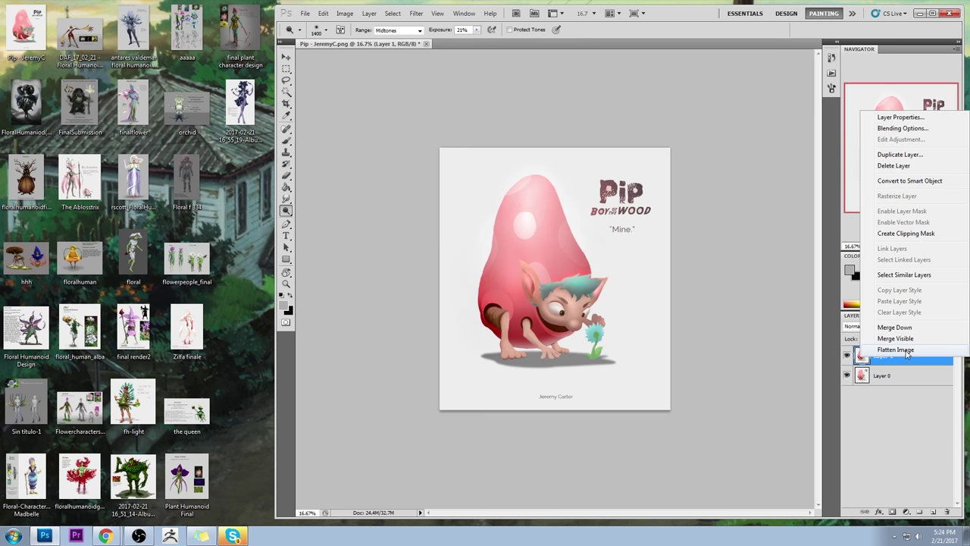
click(886, 402)
click(404, 44)
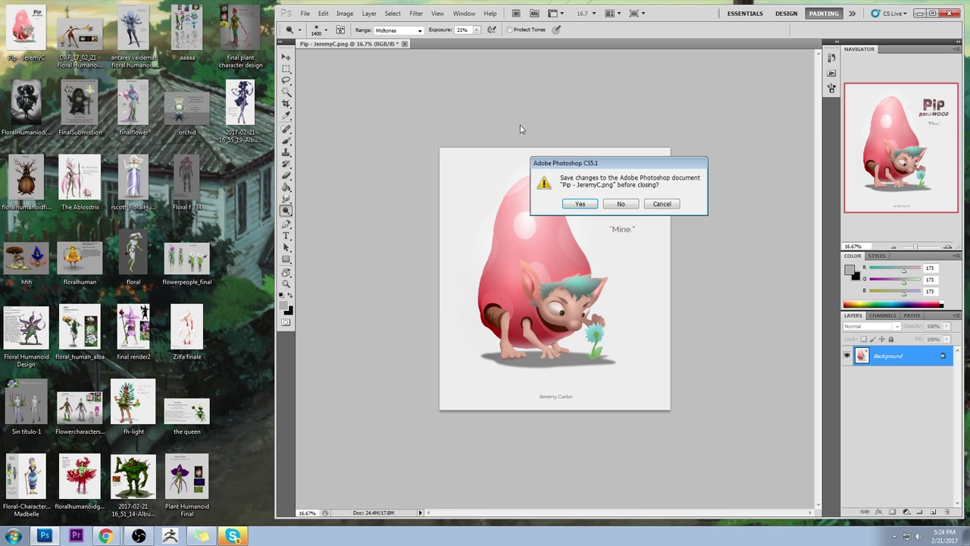
click(576, 206)
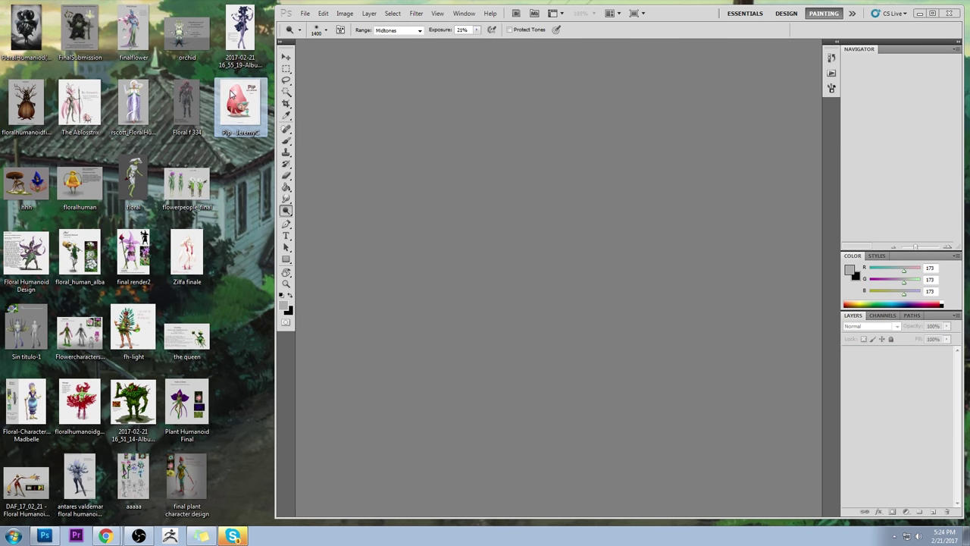
Open the purple floral figure image at 100% and magic-wand select the background.
drag(240, 34, 564, 158)
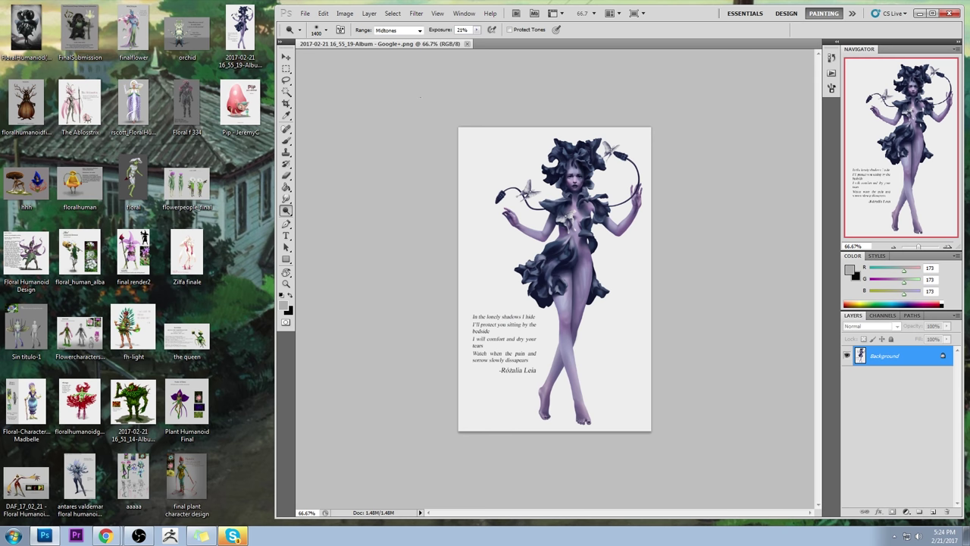
key(ctrl+plus)
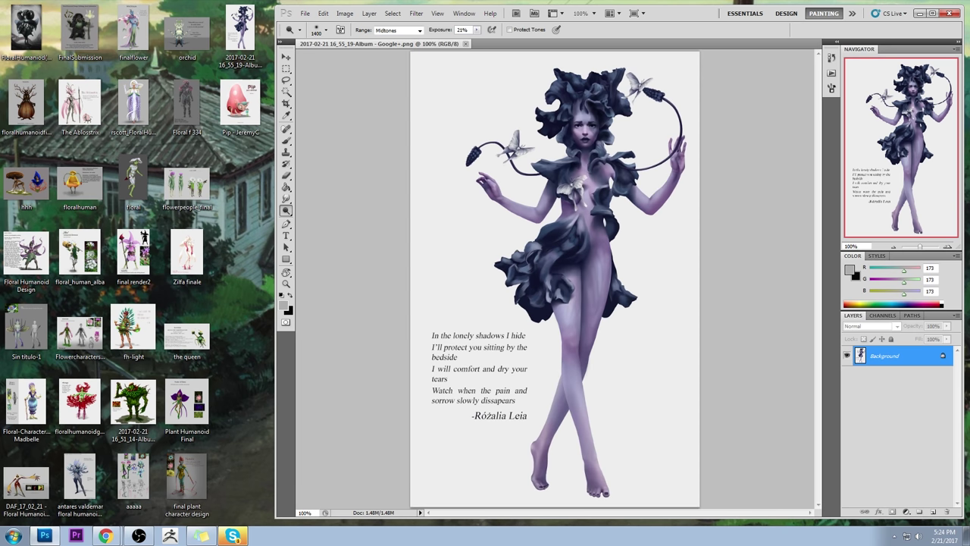
click(285, 91)
click(589, 399)
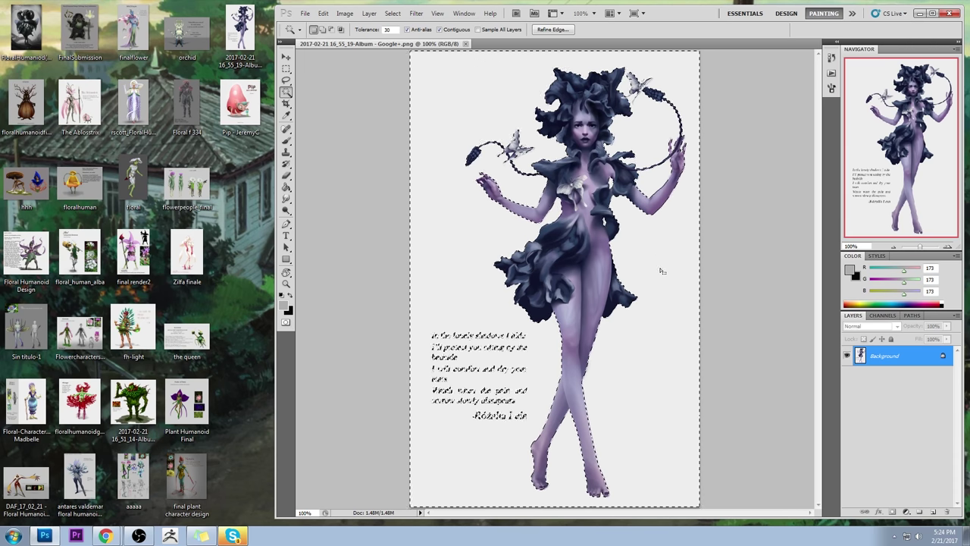
Invert the selection, deselect it, and add a new empty layer.
key(m)
right_click(673, 227)
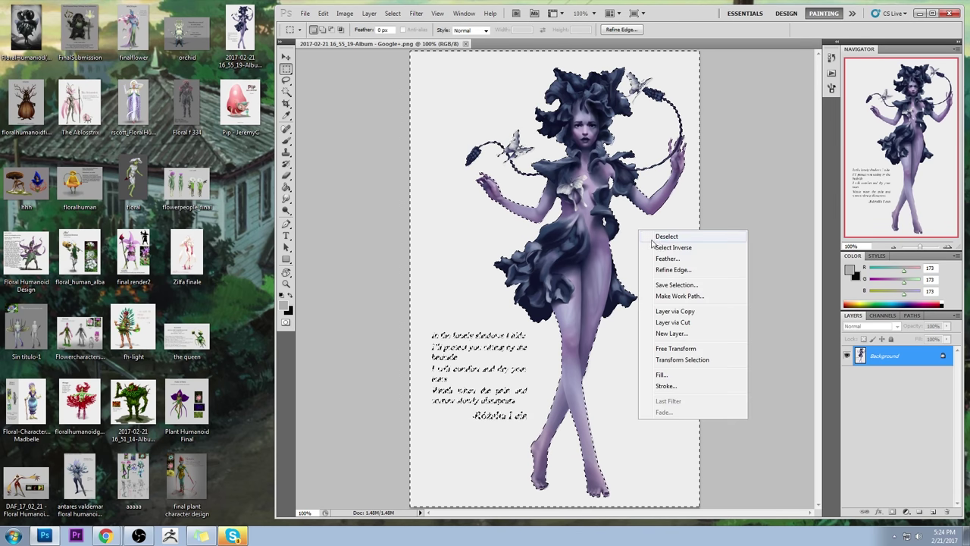
click(684, 249)
key(ctrl+d)
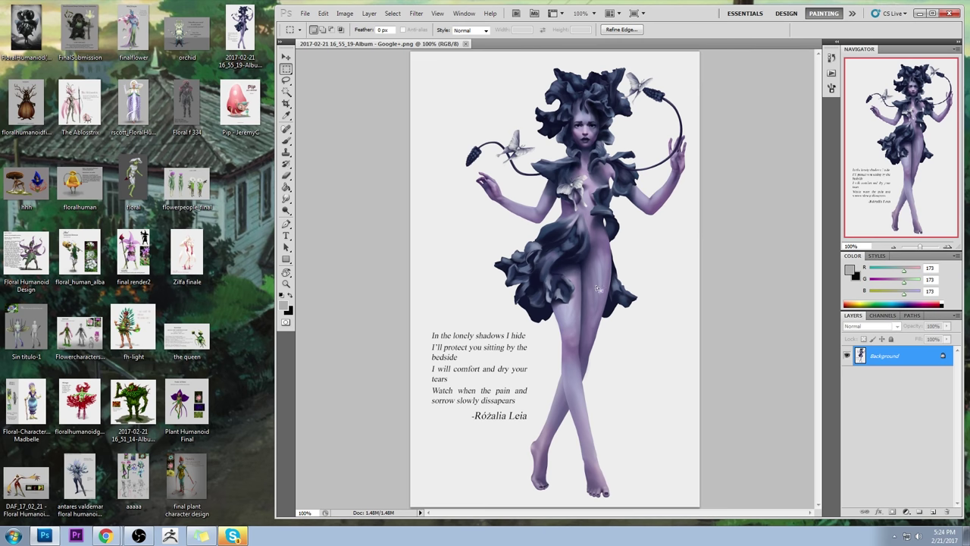
click(933, 511)
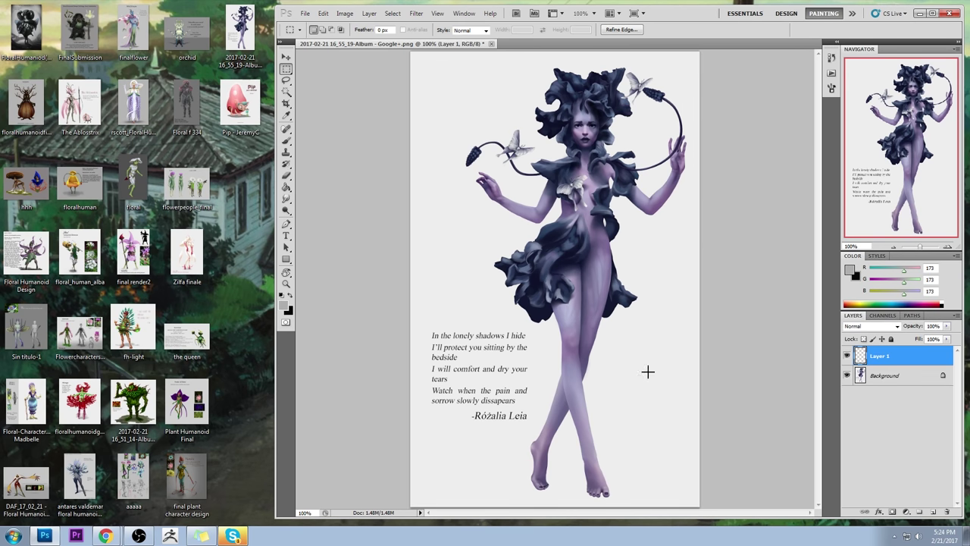
Sample dark navy from the skirt and paint shading up the figure's legs.
key(b)
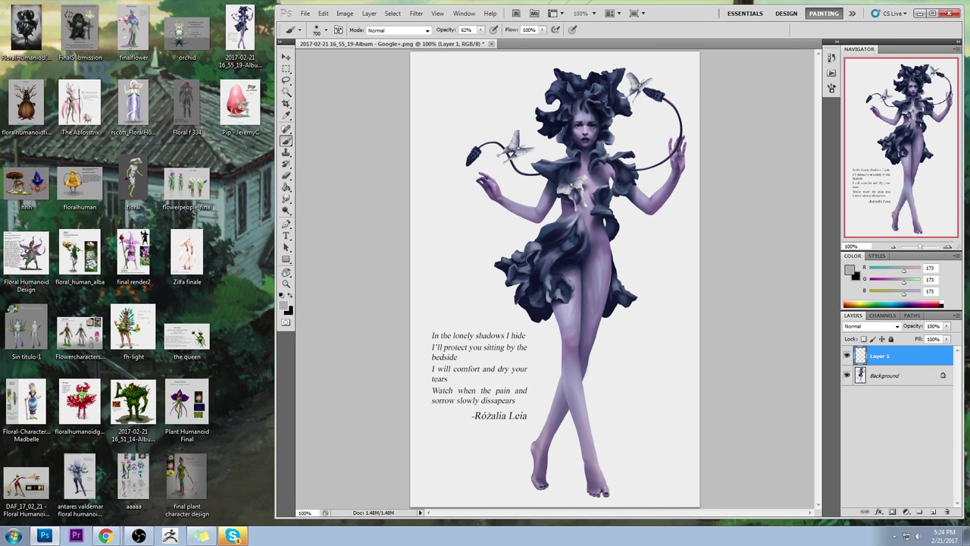
alt+click(572, 253)
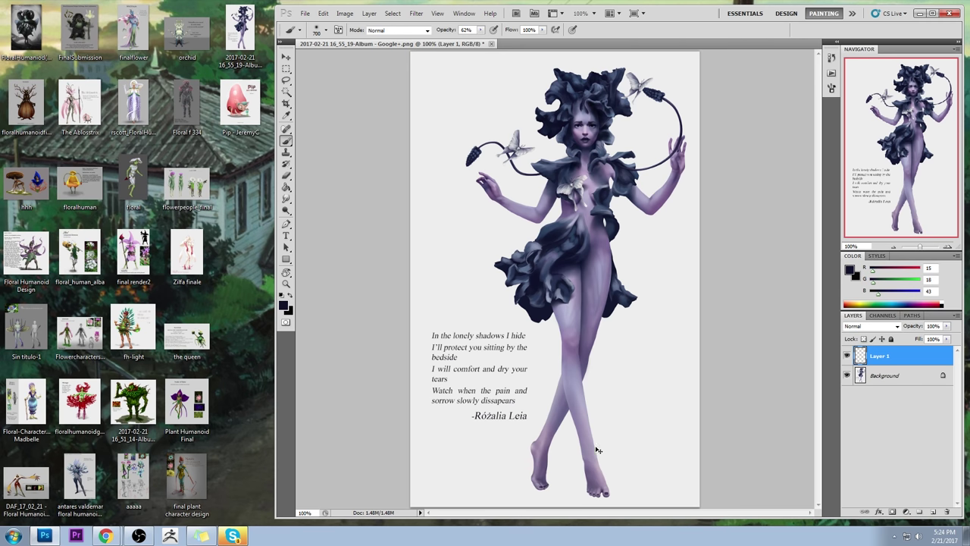
key(ctrl+minus)
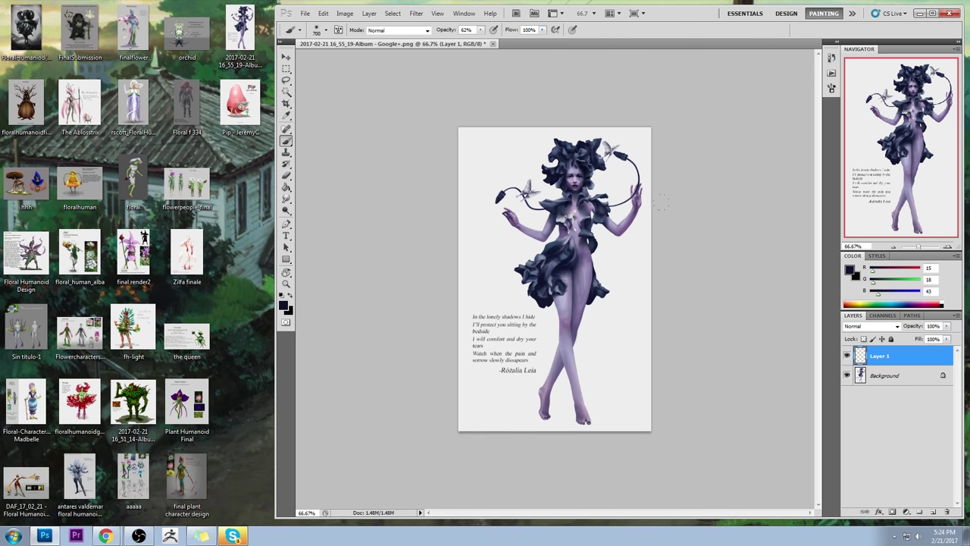
key(ctrl+plus)
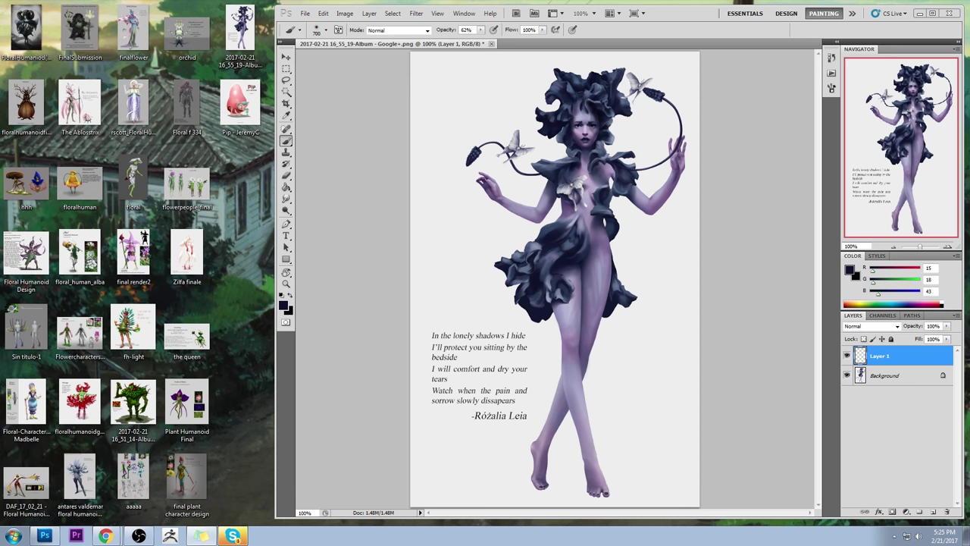
mouse_move(597, 481)
mouse_down()
mouse_move(570, 413)
mouse_move(568, 364)
mouse_up()
key(ctrl+minus)
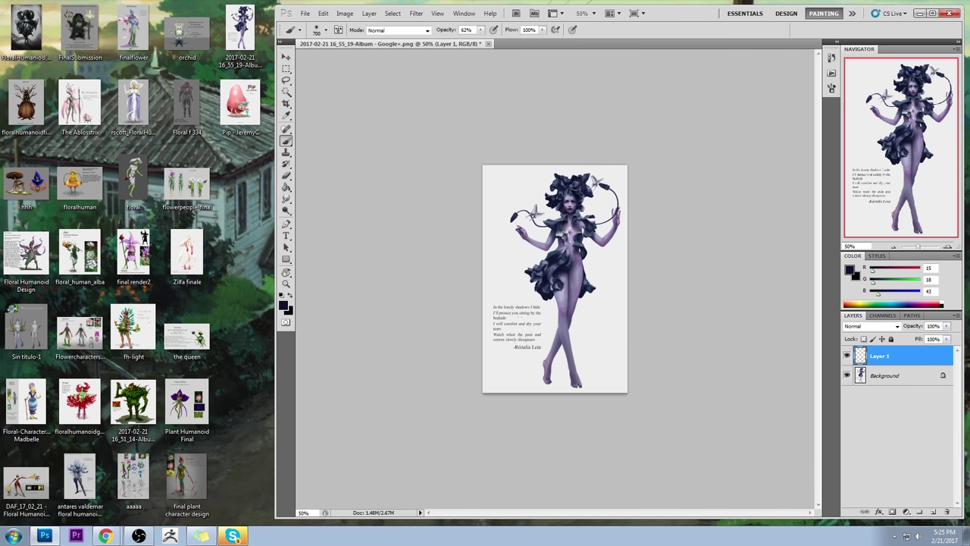
mouse_move(576, 387)
mouse_down()
mouse_move(574, 362)
mouse_move(547, 356)
mouse_move(553, 338)
mouse_up()
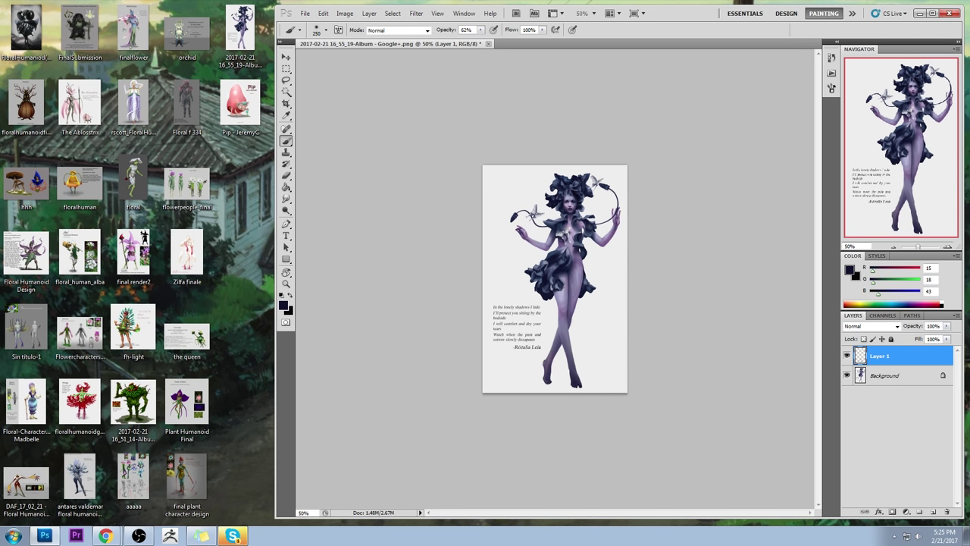
drag(564, 350, 566, 288)
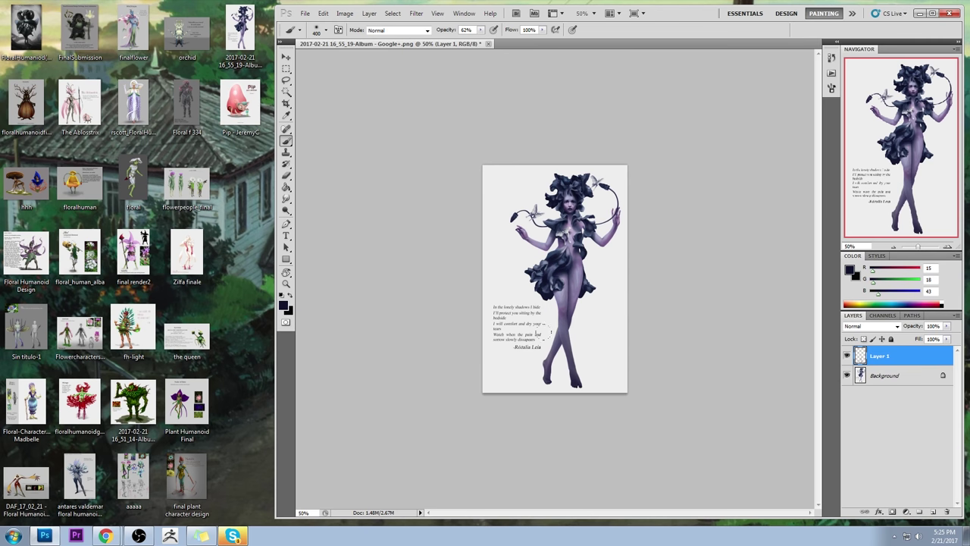
mouse_move(576, 382)
mouse_down()
mouse_move(575, 365)
mouse_move(547, 356)
mouse_up()
key(ctrl+plus)
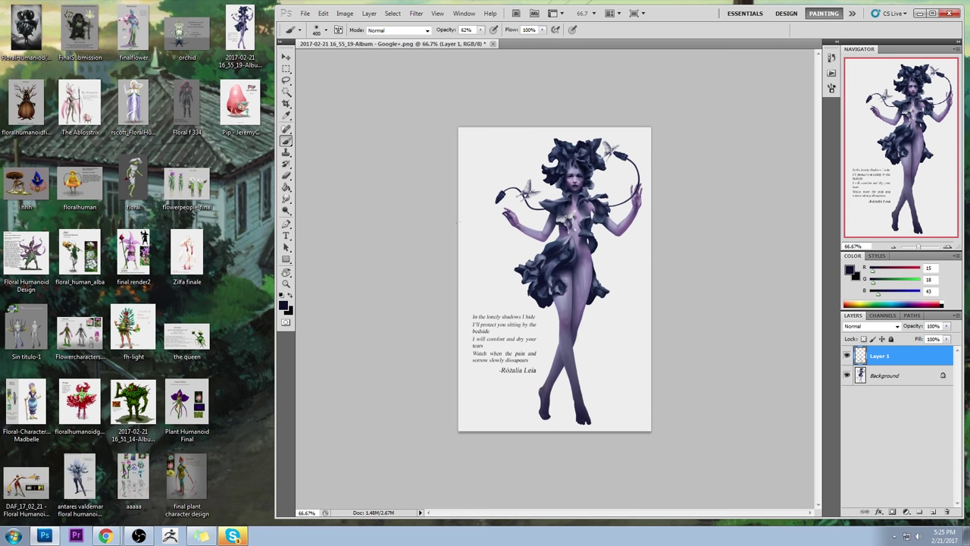
Set the eraser to size 60 and 41% opacity, undoing the full-strength erase.
key(e)
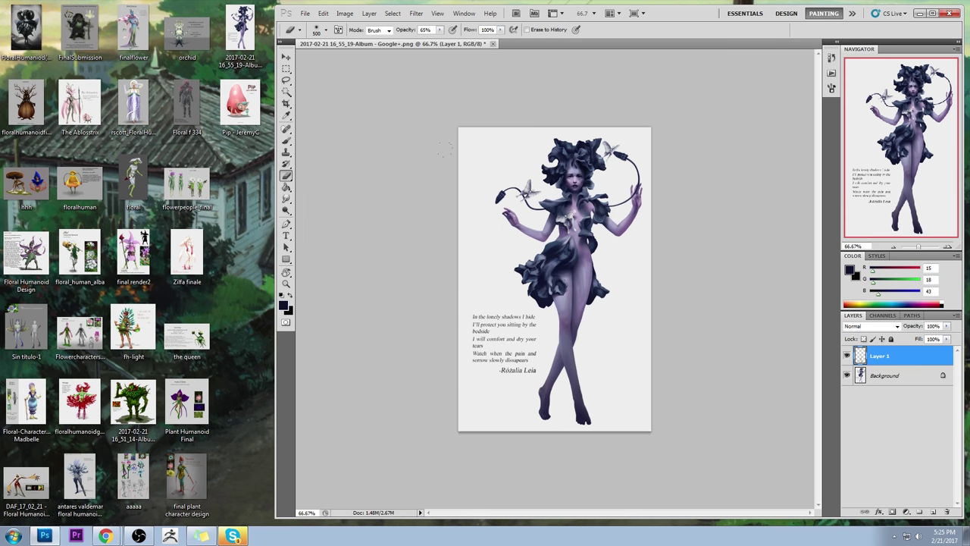
drag(563, 337, 567, 375)
key(bracketleft)
click(439, 30)
drag(440, 34, 426, 34)
click(357, 145)
key(ctrl+z)
Gently erase the navy shading on the thighs, lower legs and right foot.
drag(564, 333, 575, 376)
key(ctrl+z)
drag(563, 324, 576, 382)
drag(564, 333, 575, 394)
key(ctrl+z)
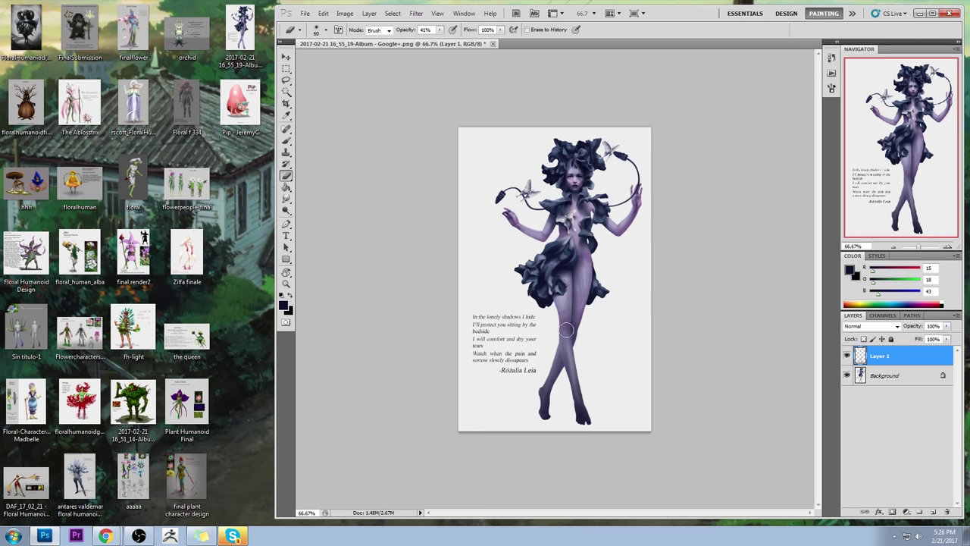
key(ctrl+z)
drag(564, 334, 575, 394)
drag(562, 363, 538, 394)
mouse_move(583, 416)
mouse_down()
mouse_move(579, 405)
mouse_move(543, 396)
mouse_move(550, 420)
mouse_up()
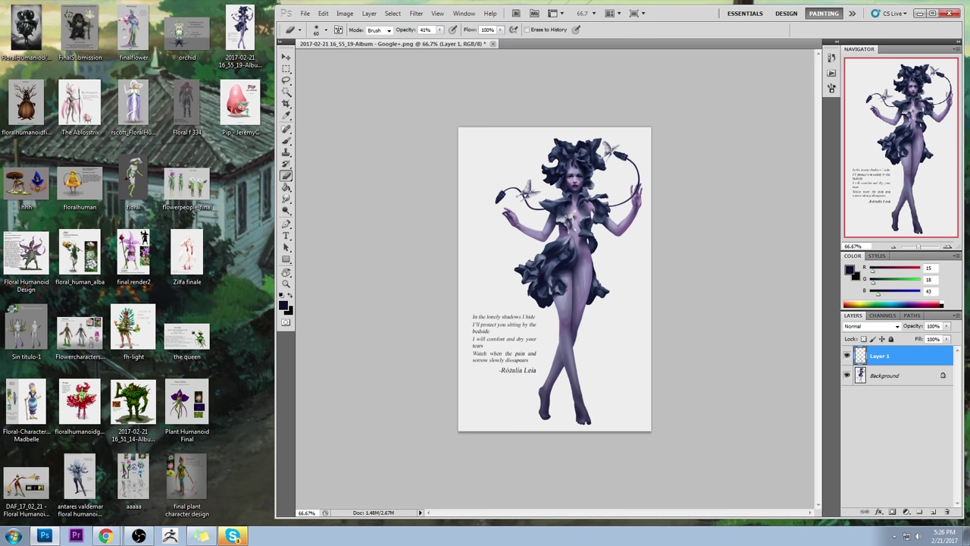
Toggle Layer 1's visibility to compare the softened leg shading.
click(847, 357)
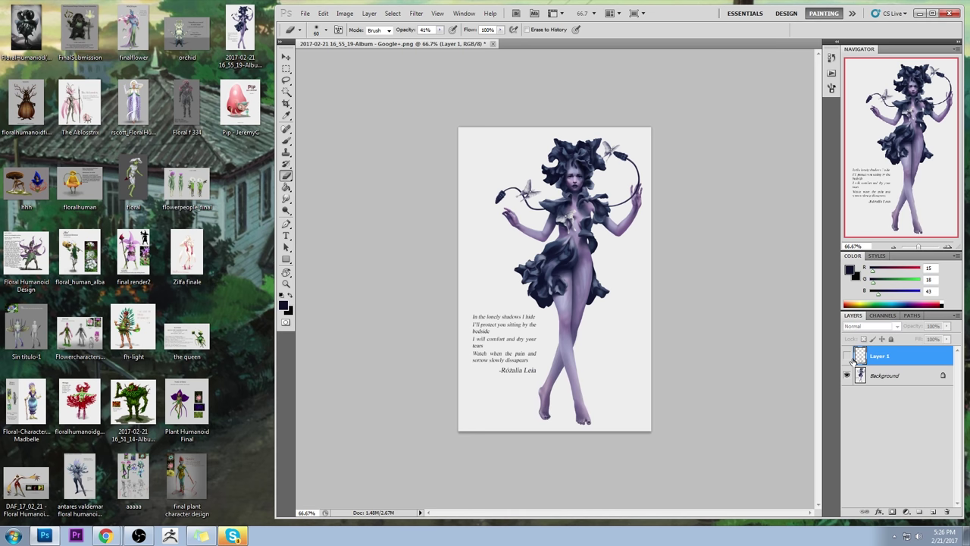
click(846, 357)
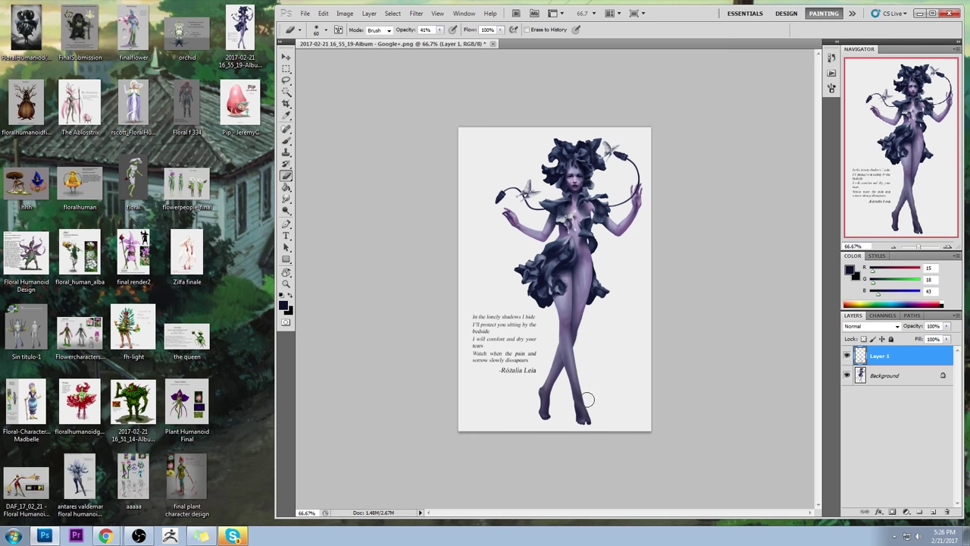
click(846, 356)
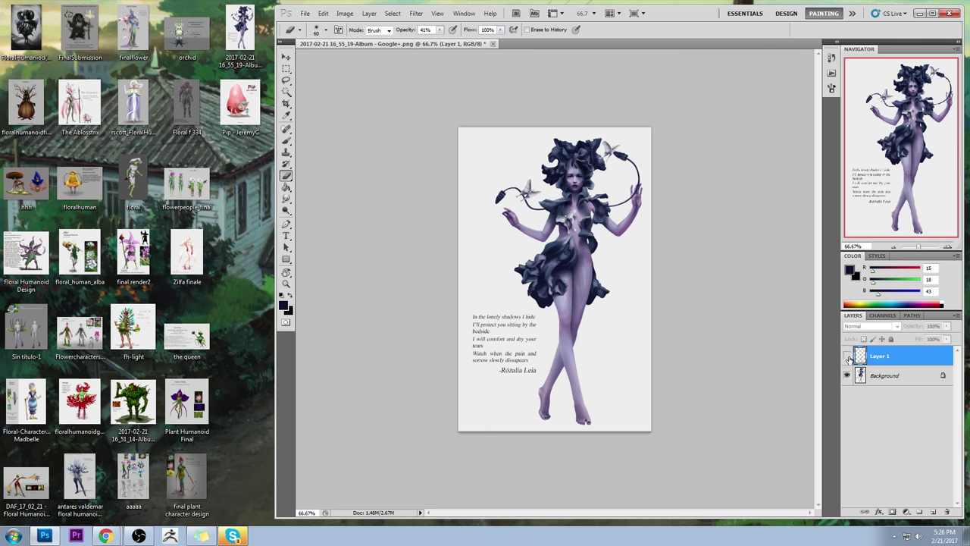
click(846, 356)
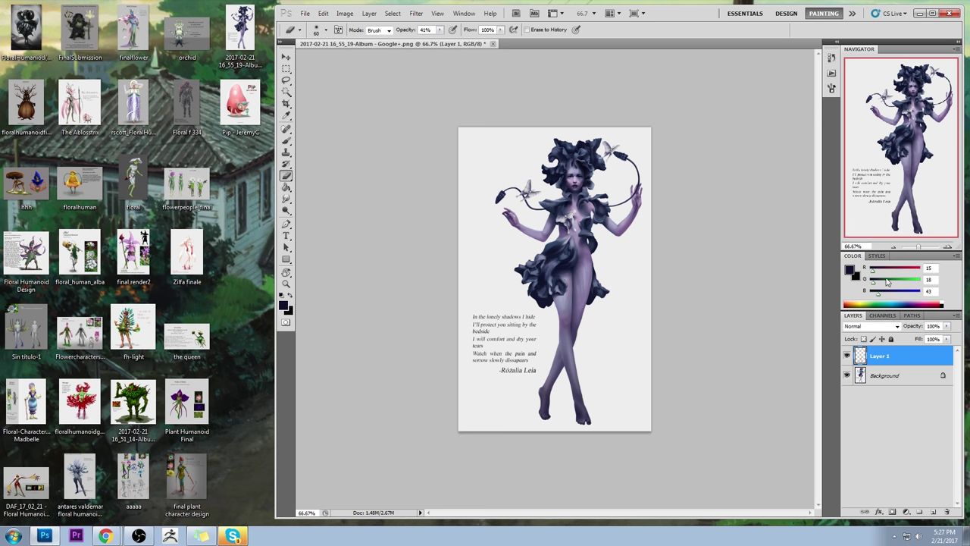
Set Layer 1's blend mode to Soft Light.
right_click(901, 358)
click(856, 326)
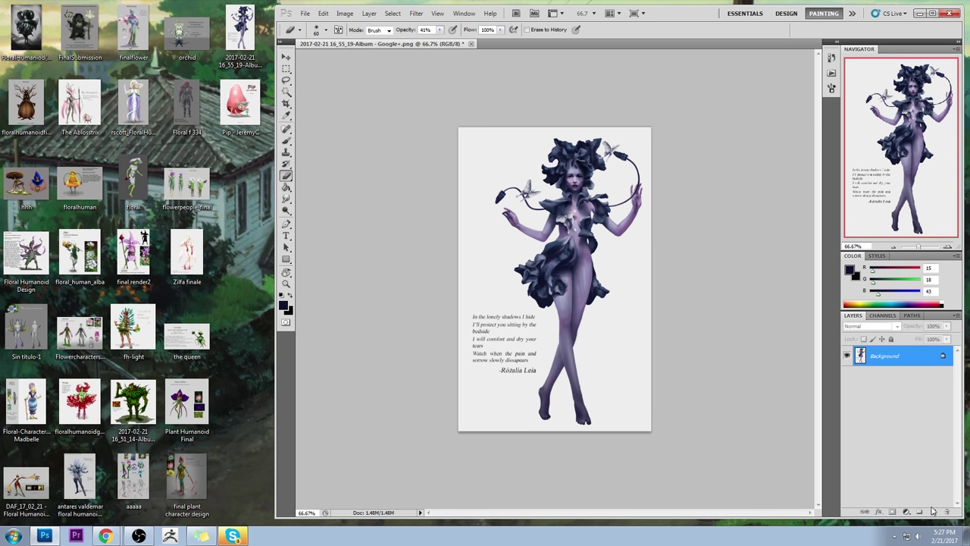
click(861, 325)
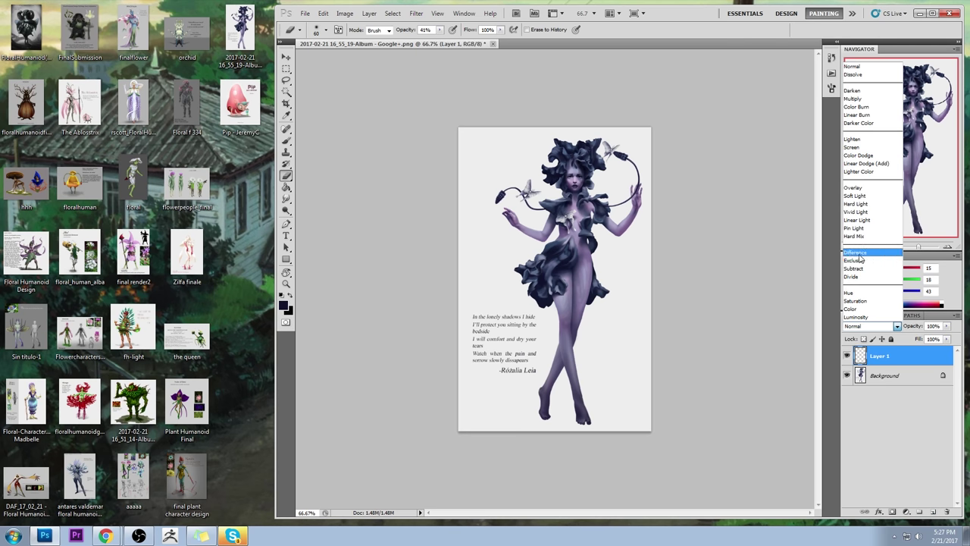
click(855, 196)
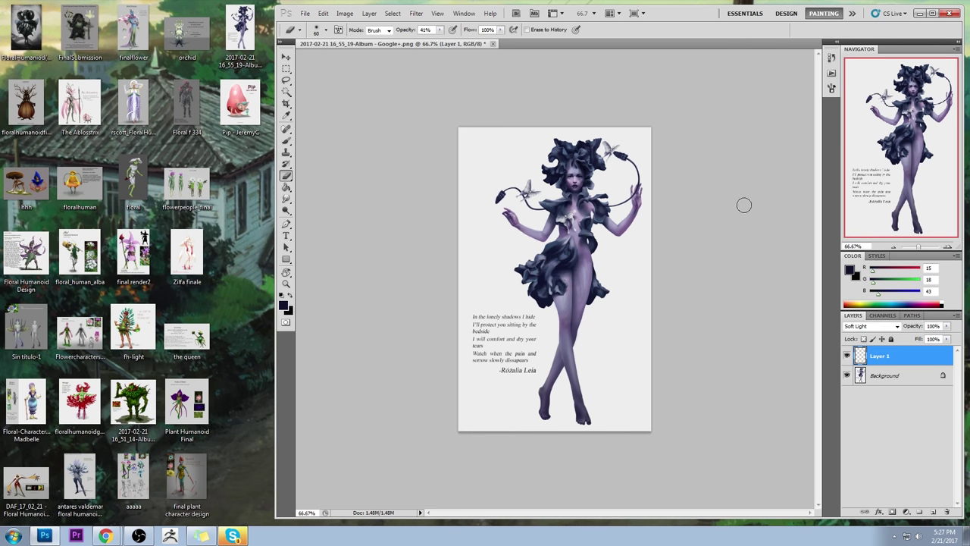
Make pale cream #f6f4e8 the brush colour and enlarge the brush slightly.
key(b)
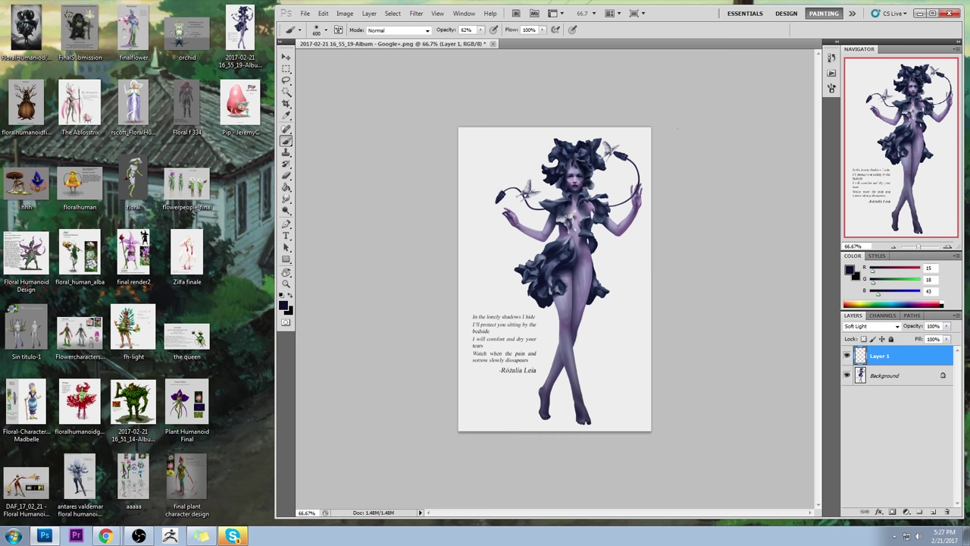
click(849, 268)
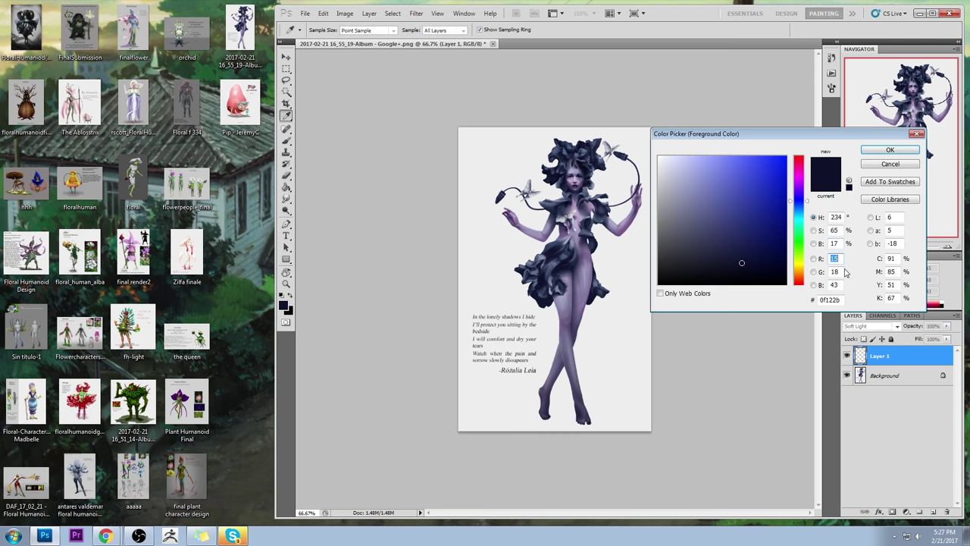
click(594, 268)
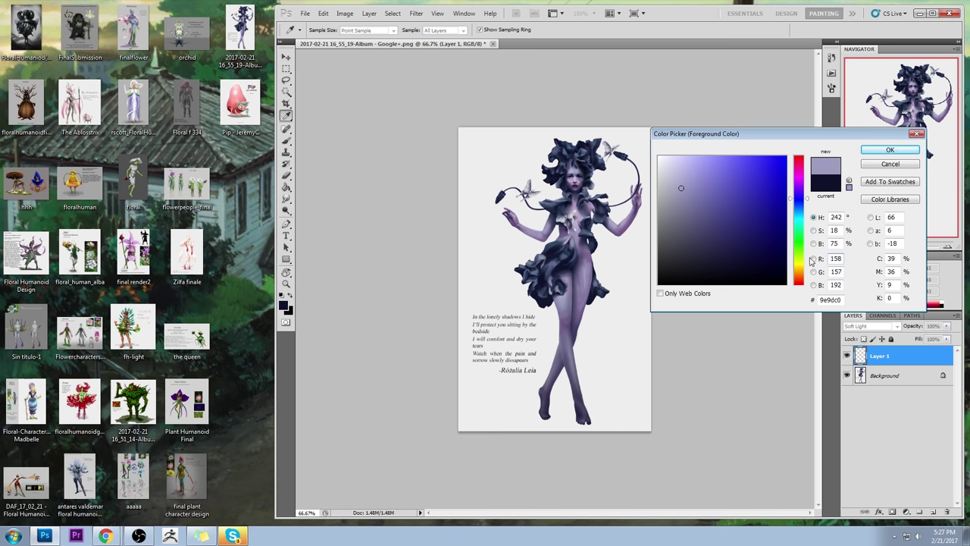
drag(801, 258, 803, 269)
drag(682, 188, 669, 163)
drag(808, 271, 810, 269)
drag(667, 164, 666, 158)
click(888, 150)
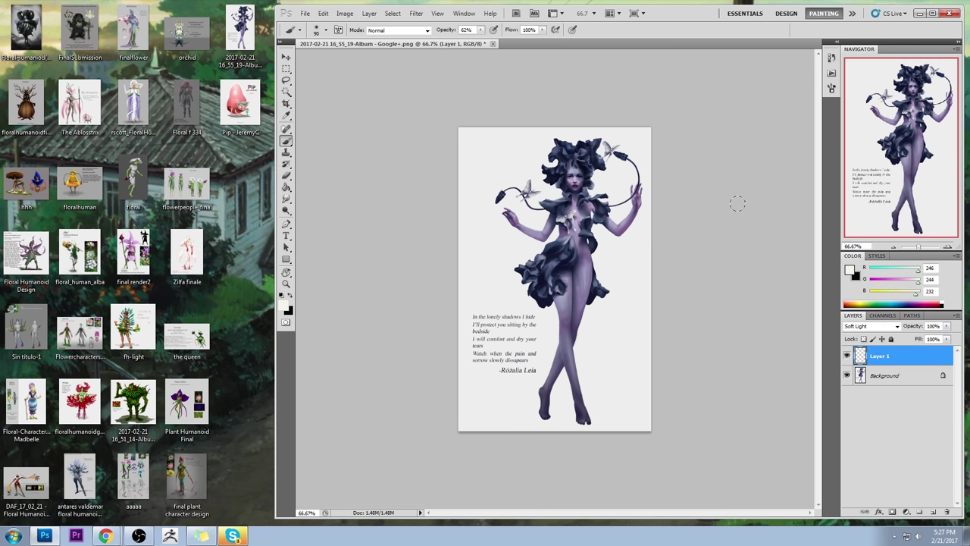
key(bracketright)
Add empty Layer 2, then paint cream highlights on Layer 1's hip, chest and face.
click(931, 512)
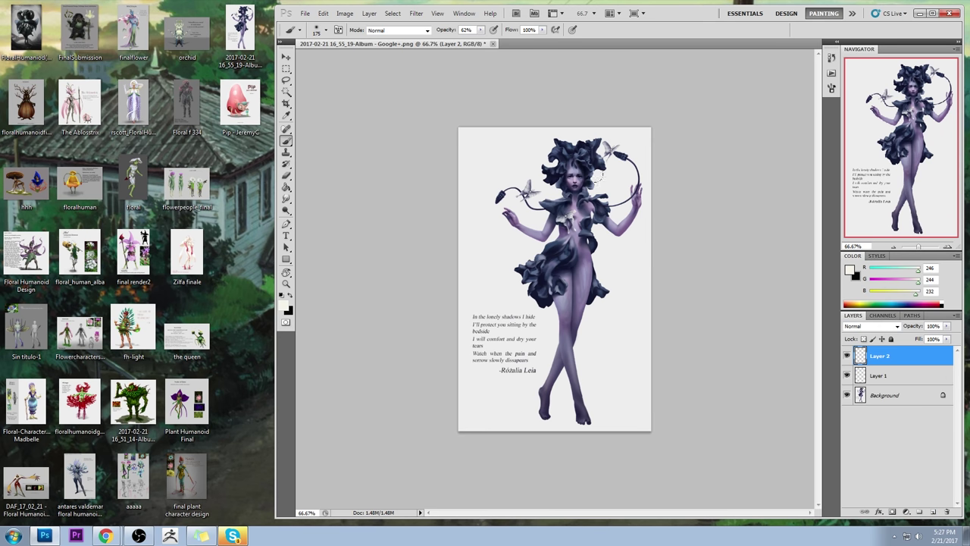
click(899, 375)
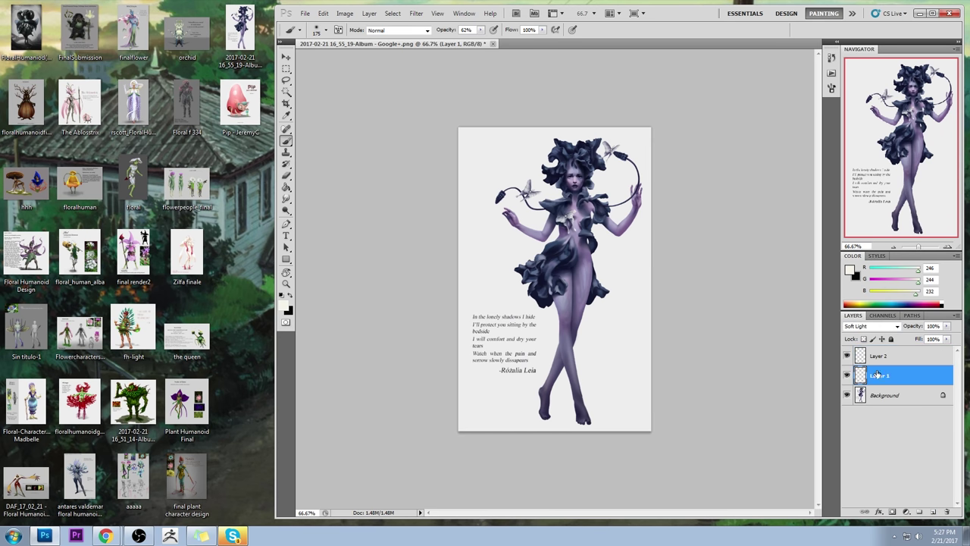
key(bracketleft)
key(bracketleft)
drag(568, 262, 583, 298)
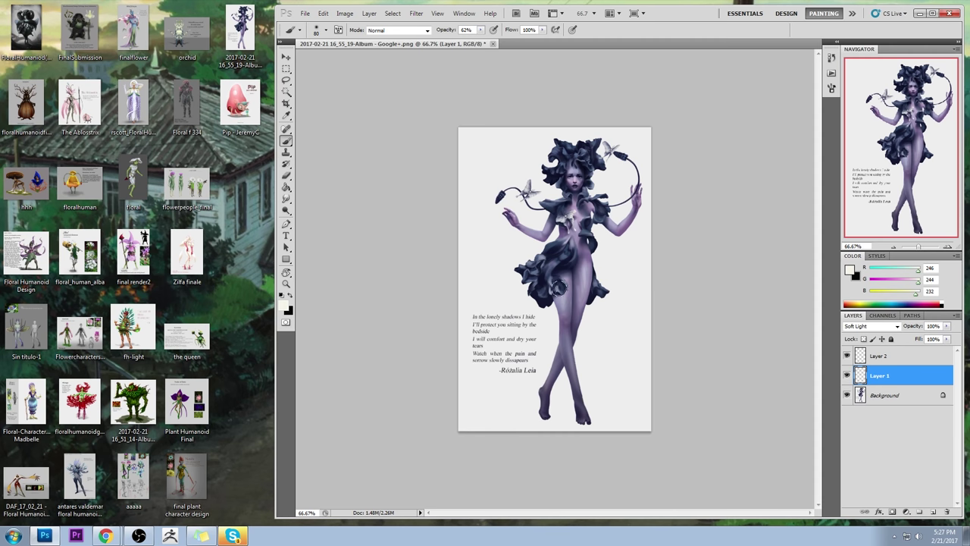
key(bracketright)
key(bracketleft)
key(bracketleft)
key(bracketleft)
key(bracketleft)
key(bracketleft)
drag(577, 214, 583, 224)
key(bracketleft)
key(bracketleft)
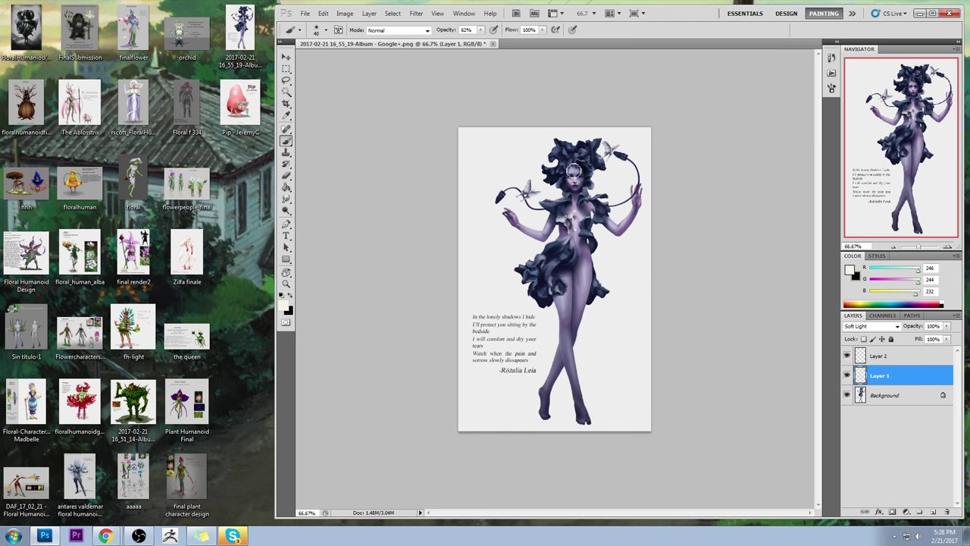
mouse_move(578, 169)
mouse_down()
mouse_move(586, 203)
mouse_move(570, 180)
mouse_move(577, 191)
mouse_up()
Set the eraser to 100% opacity and a small size for fine work.
key(e)
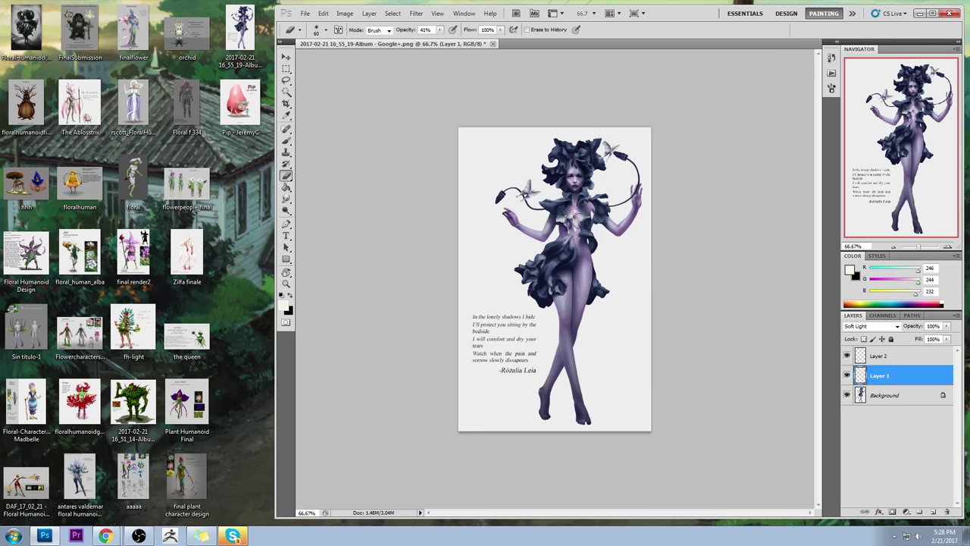
key(bracketleft)
key(bracketleft)
key(bracketleft)
click(439, 30)
drag(442, 39, 470, 39)
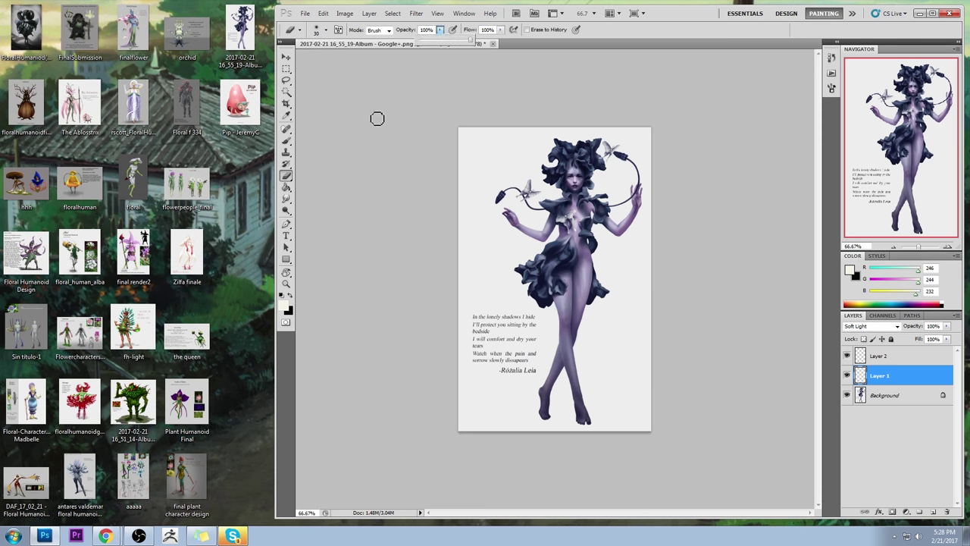
key(bracketleft)
key(bracketleft)
key(bracketleft)
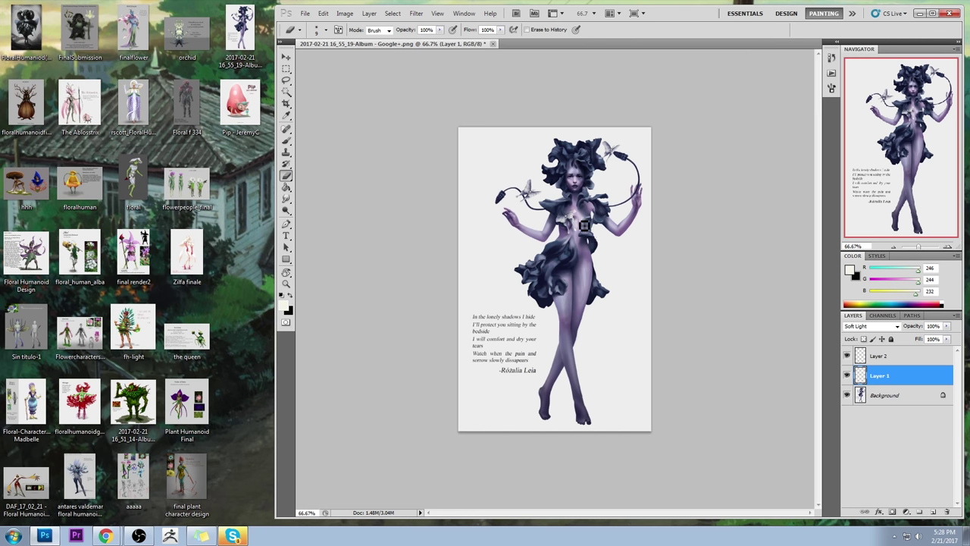
key(bracketright)
key(bracketright)
key(bracketright)
Alternate erasing and brushing on the chest, sampling a dark purple from the figure.
key(b)
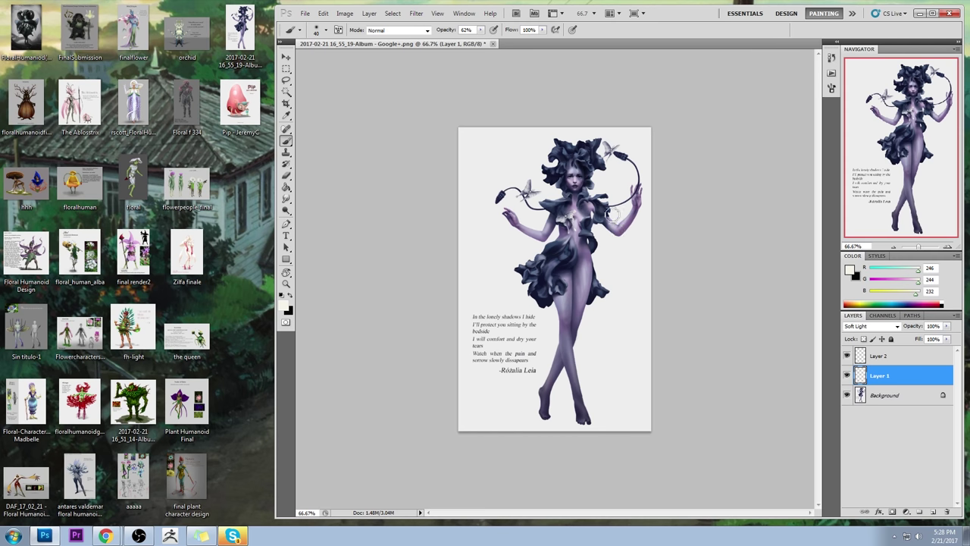
key(e)
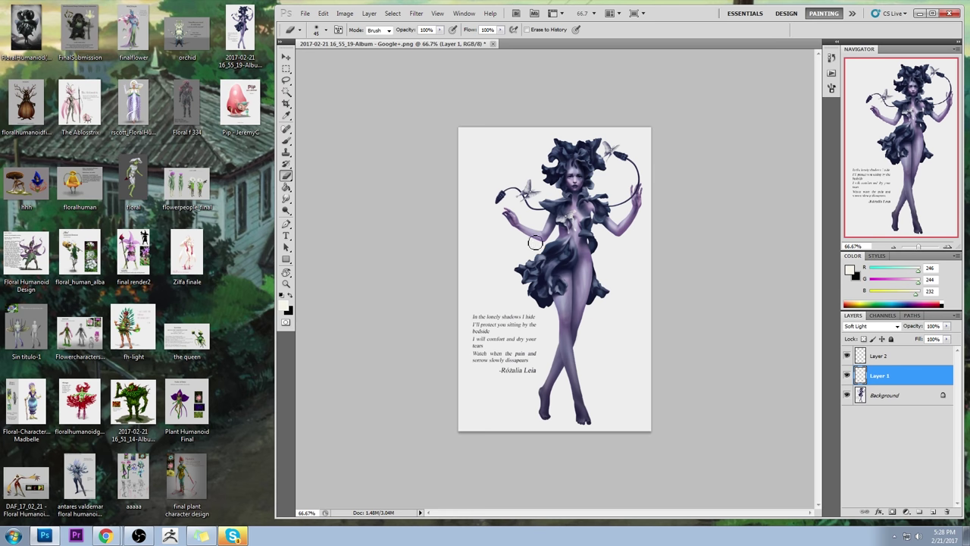
key(b)
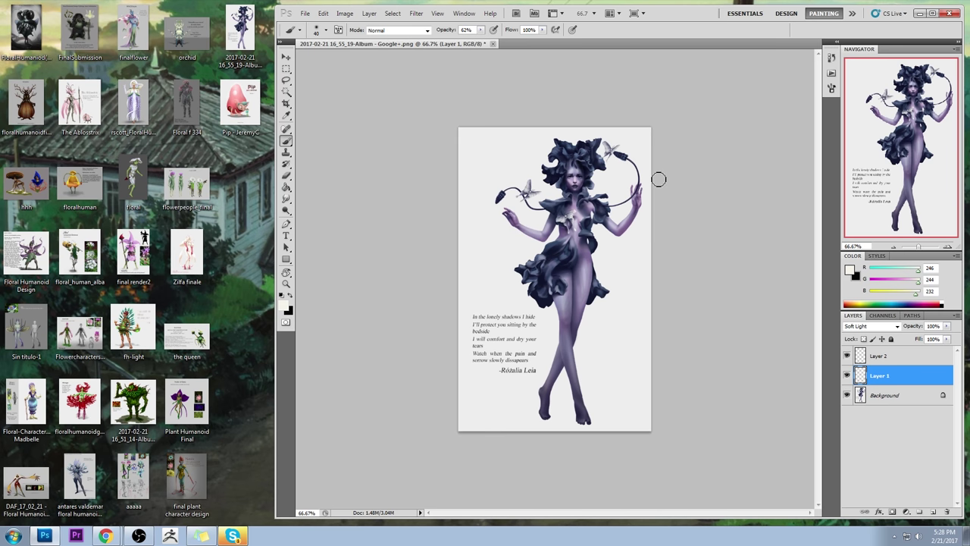
key(e)
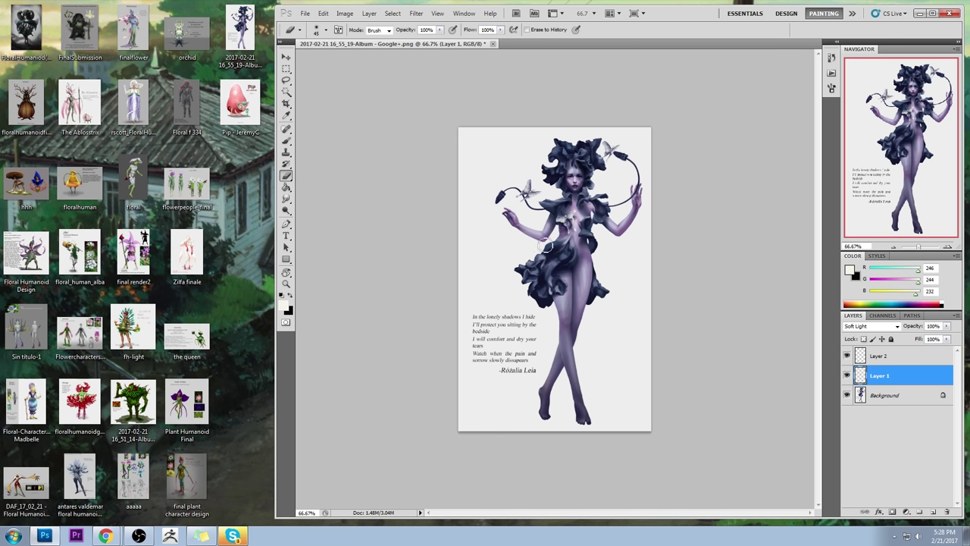
key(b)
alt+click(552, 219)
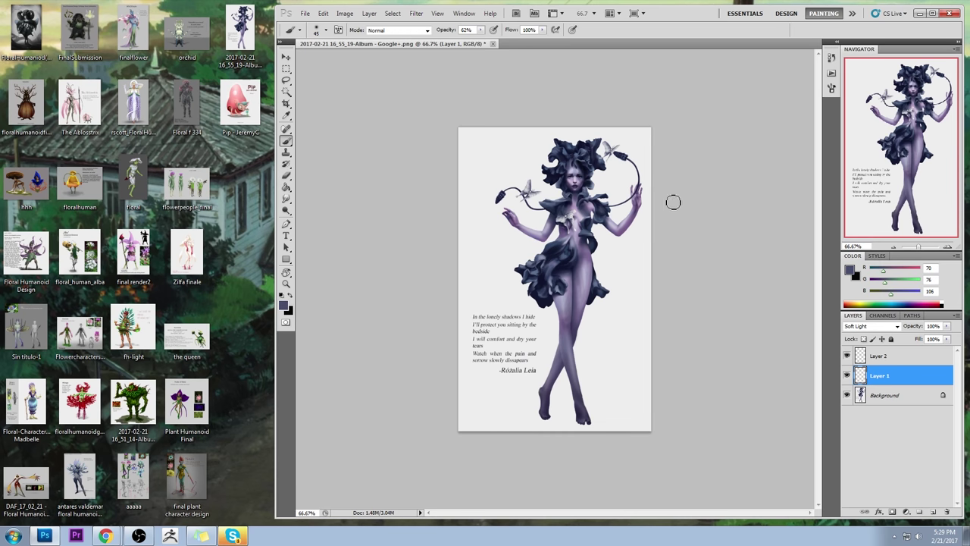
Toggle Layer 1's visibility twice to compare the chest touch-ups.
click(846, 376)
click(847, 376)
click(846, 376)
click(847, 376)
key(e)
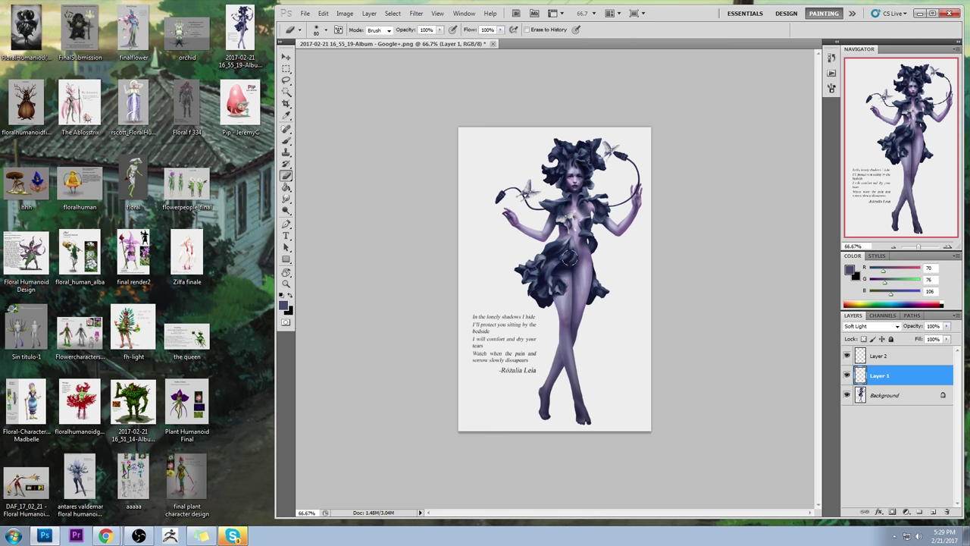
Merge Layer 2 and Layer 1 down into the Background.
right_click(890, 386)
click(879, 376)
right_click(891, 379)
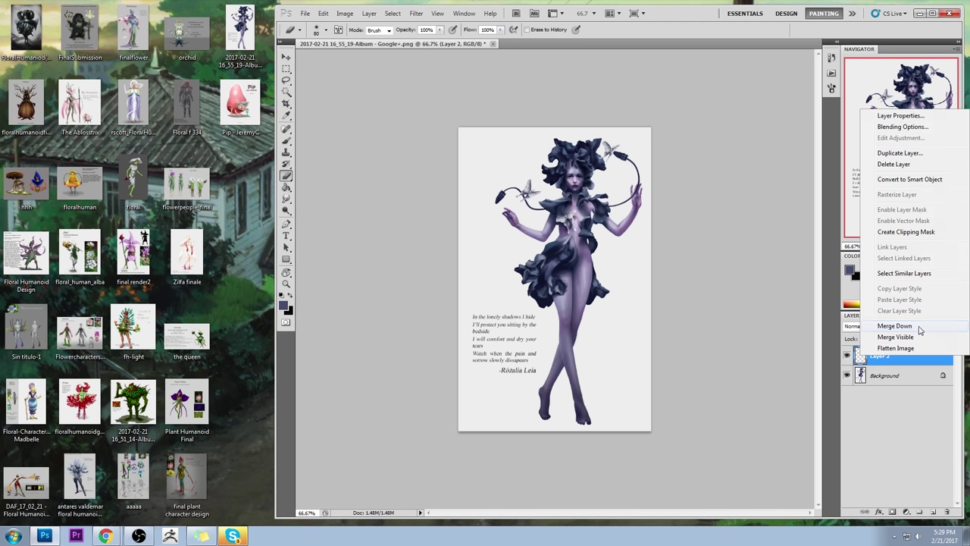
click(882, 390)
Dodge highlights in the blue hair with Range Highlights at 100% exposure.
click(287, 210)
right_click(287, 210)
click(314, 212)
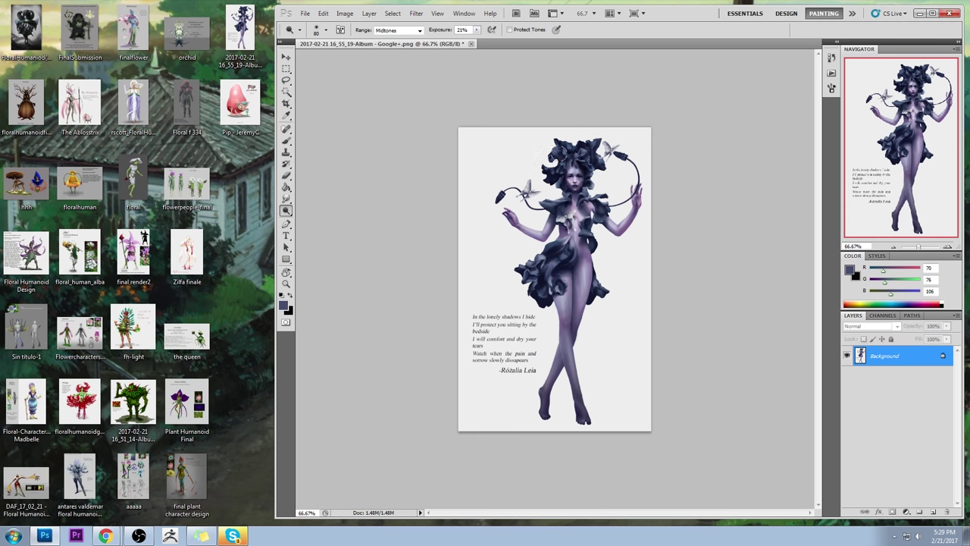
key(ctrl+plus)
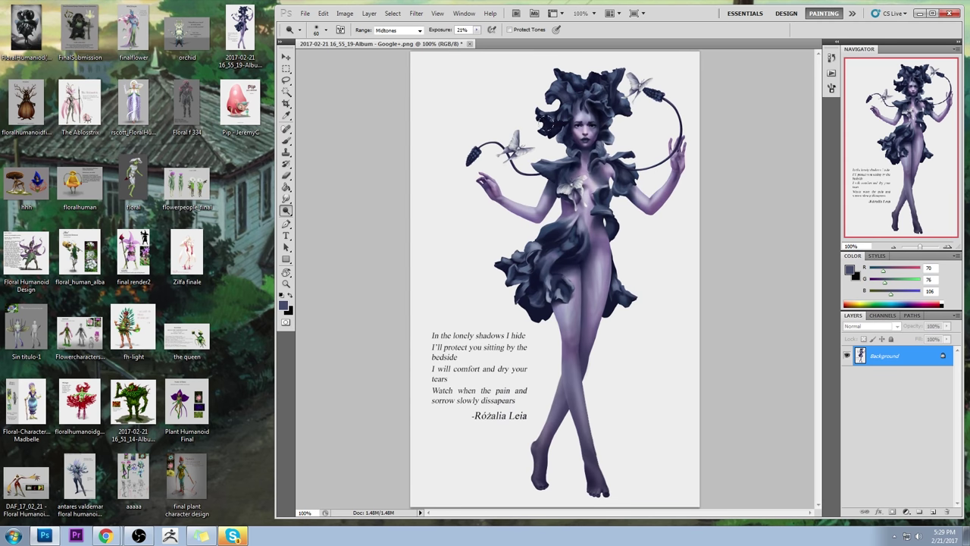
click(477, 30)
click(397, 31)
click(390, 57)
drag(610, 92, 616, 97)
drag(475, 30, 509, 43)
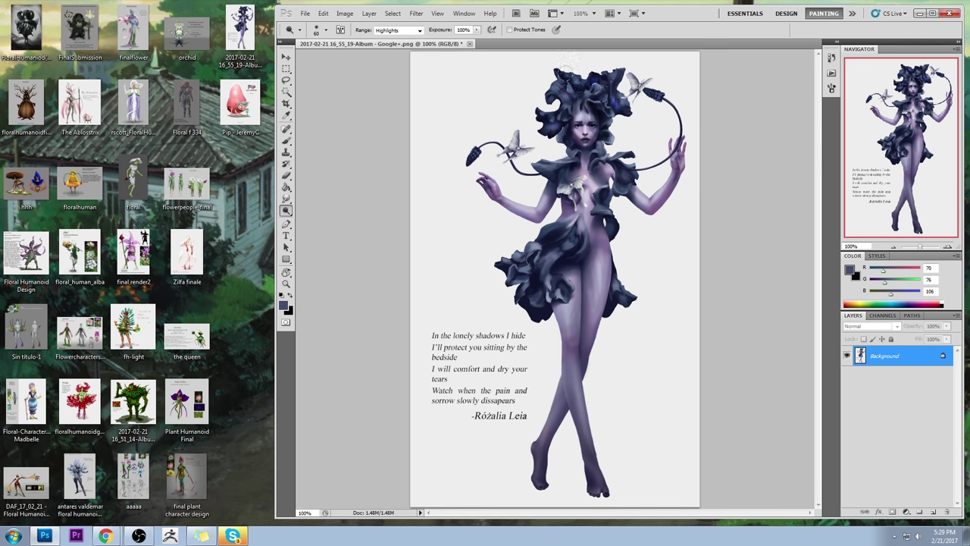
drag(576, 81, 571, 81)
drag(286, 210, 337, 231)
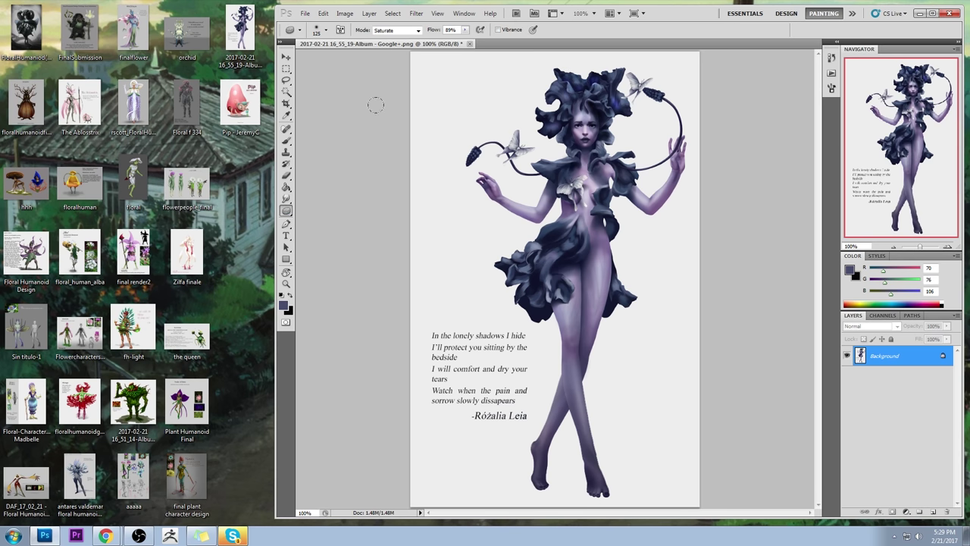
Sponge a hair spot, then revert to the second Merge Down history state.
click(549, 128)
key(ctrl+minus)
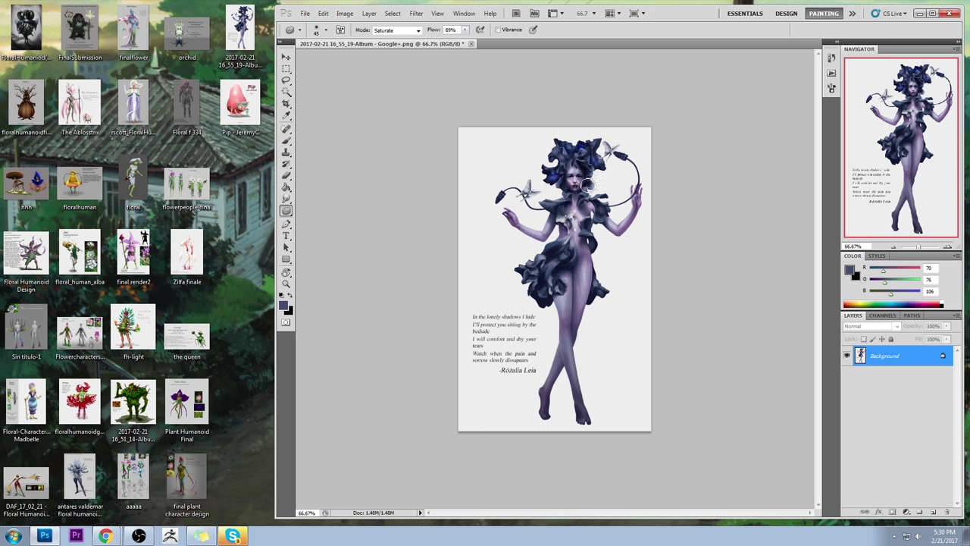
click(831, 59)
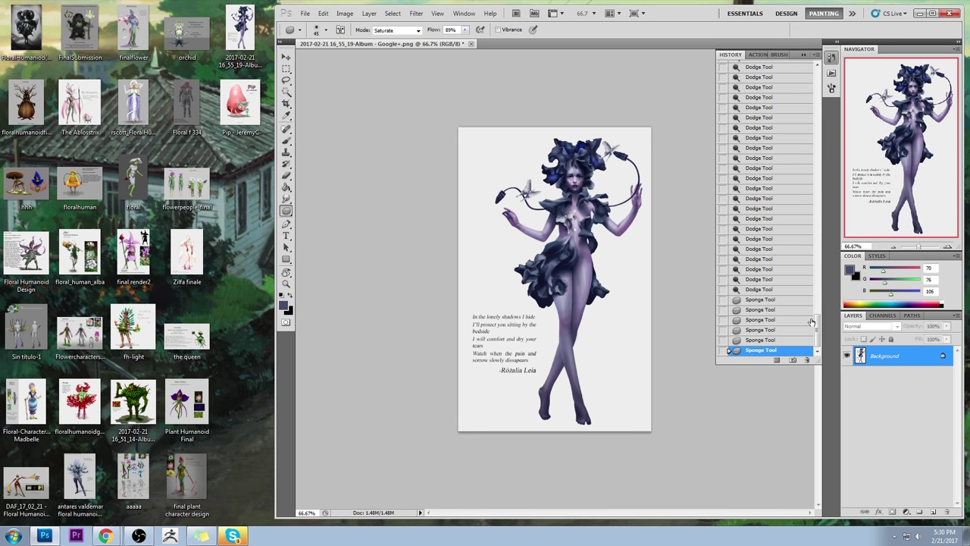
drag(815, 324, 816, 279)
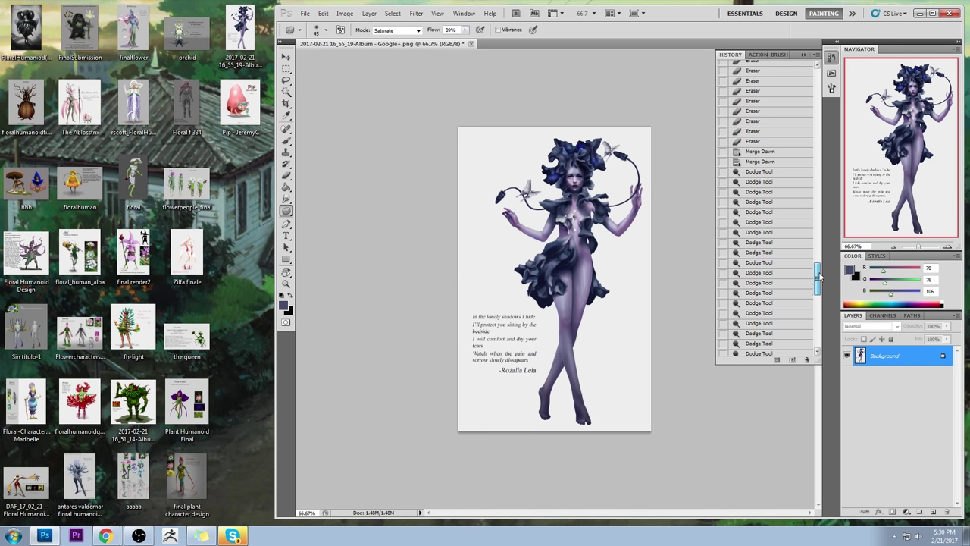
click(758, 163)
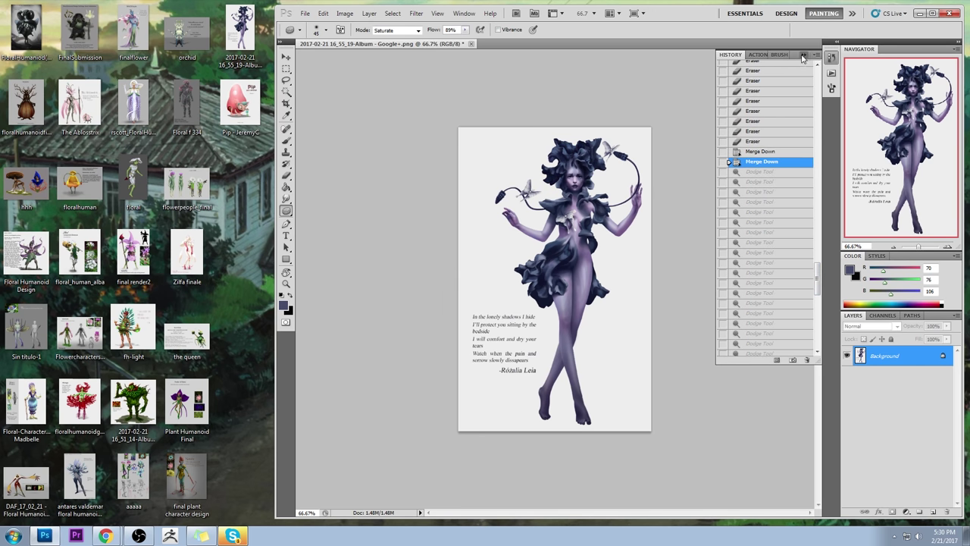
click(804, 55)
Sample a deep navy colour from the figure with the brush.
key(b)
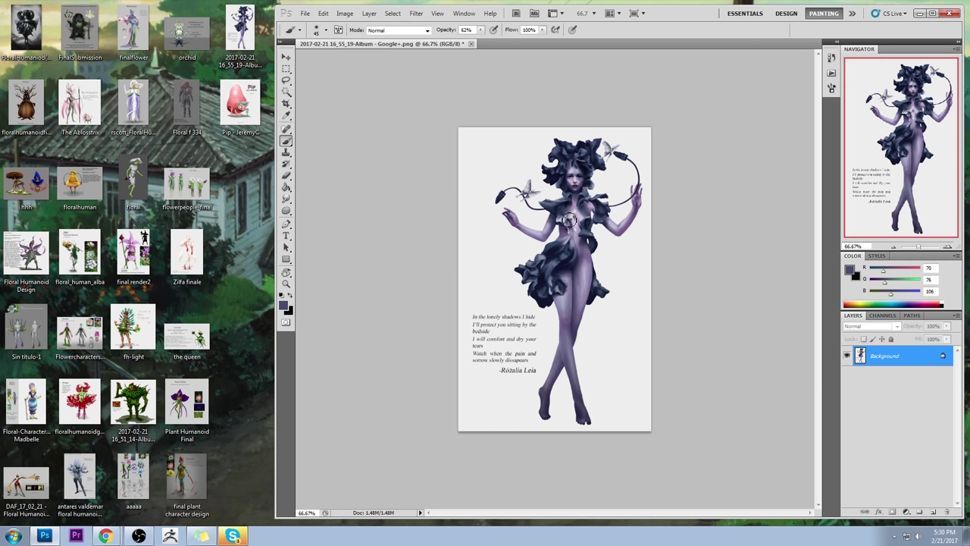
alt+click(566, 199)
alt+click(596, 198)
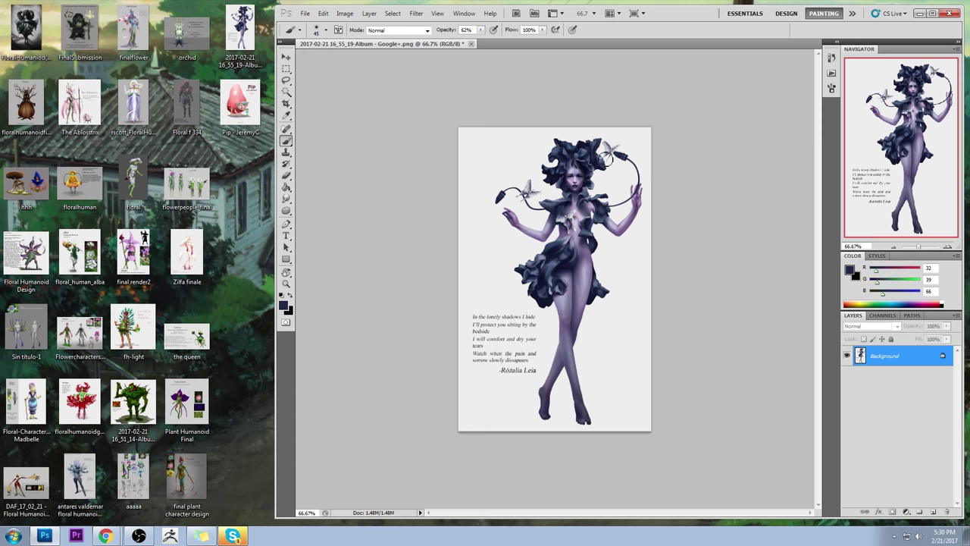
Dodge the hair highlights at 100% zoom, then select the whole canvas.
key(z)
click(287, 209)
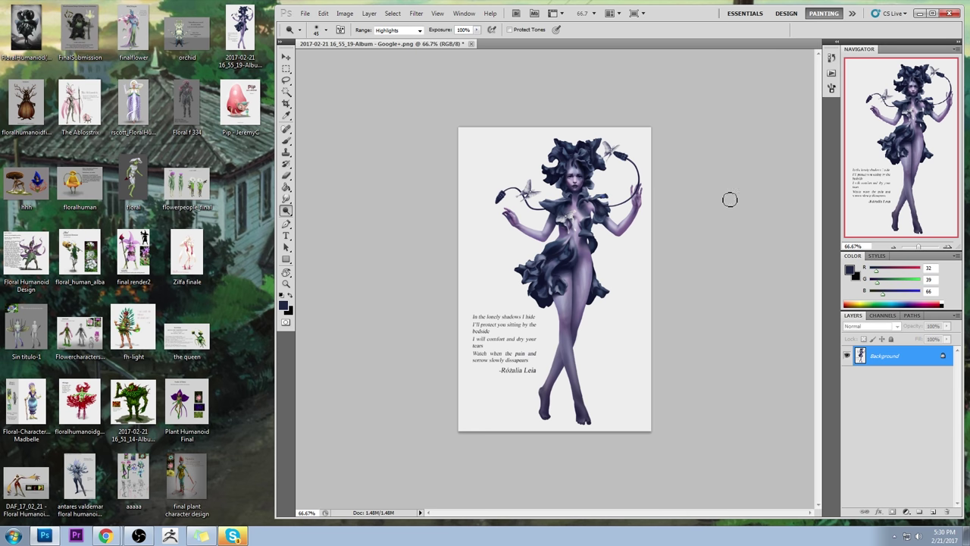
key(ctrl+plus)
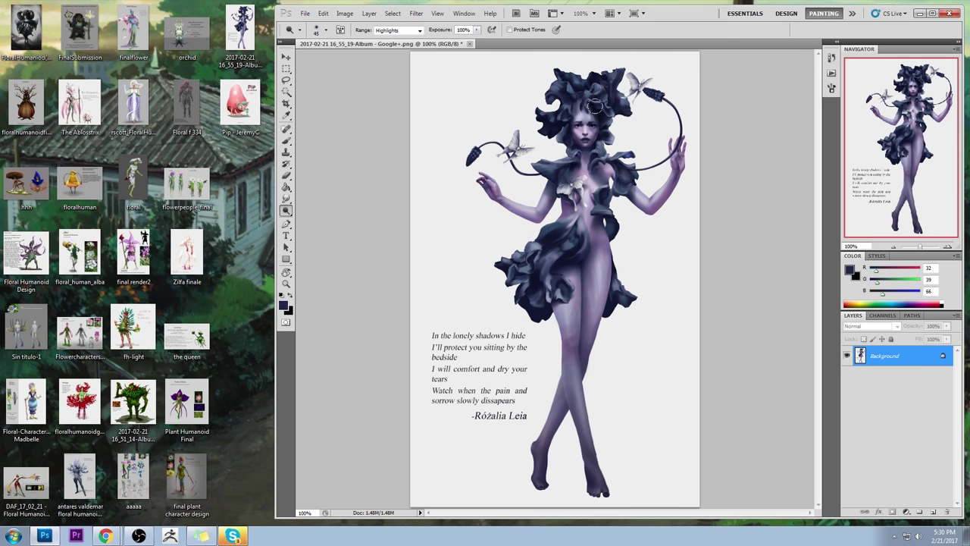
mouse_move(595, 108)
mouse_down()
mouse_move(597, 73)
mouse_move(544, 96)
mouse_move(562, 108)
mouse_move(565, 92)
mouse_move(547, 122)
mouse_move(567, 104)
mouse_up()
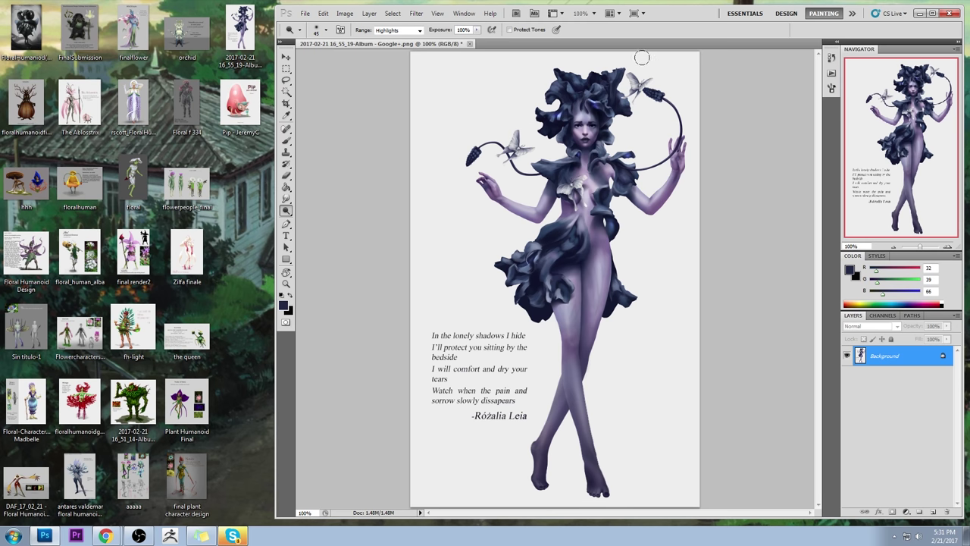
key(ctrl+a)
click(831, 57)
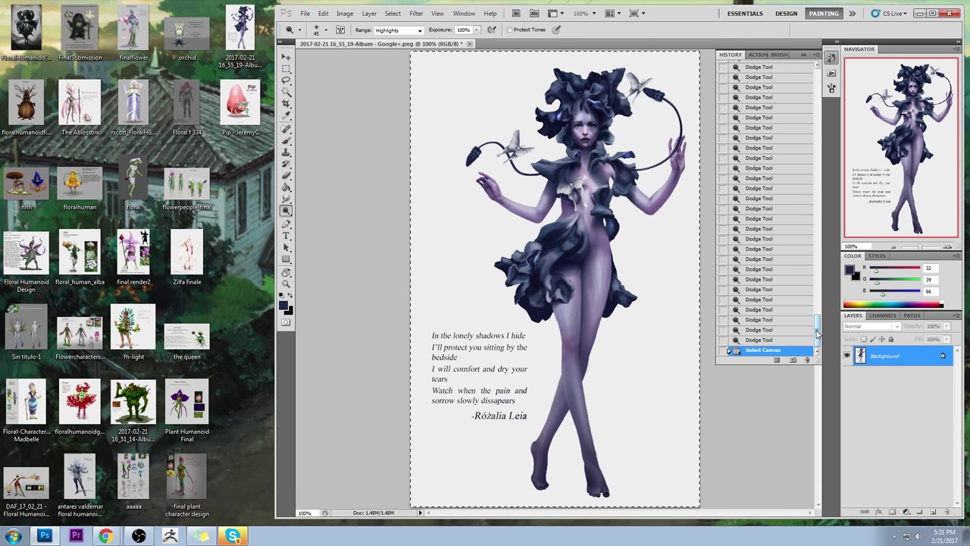
Step back to the Sponge Tool history state and paste the artwork in place.
mouse_move(817, 341)
mouse_down()
mouse_move(817, 151)
mouse_move(818, 337)
mouse_move(816, 274)
mouse_up()
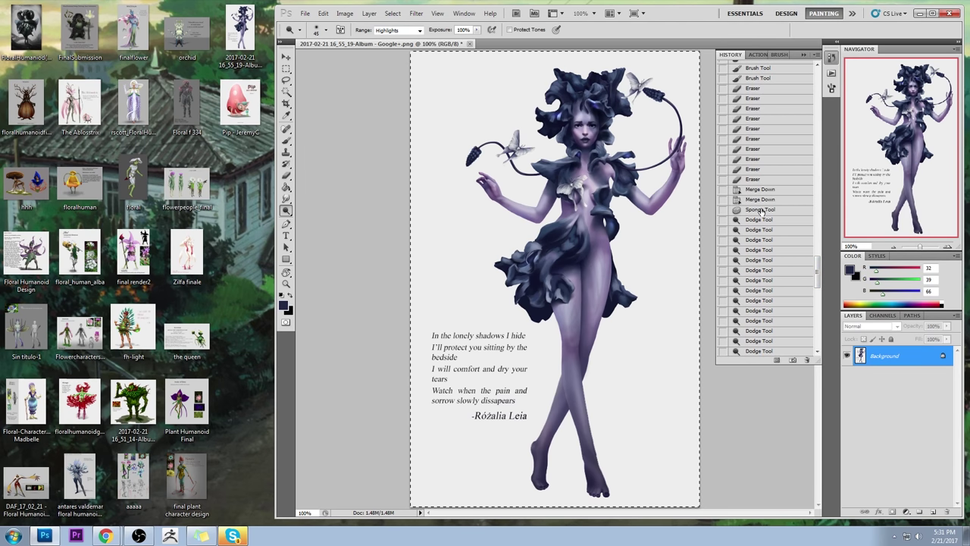
click(756, 211)
click(758, 348)
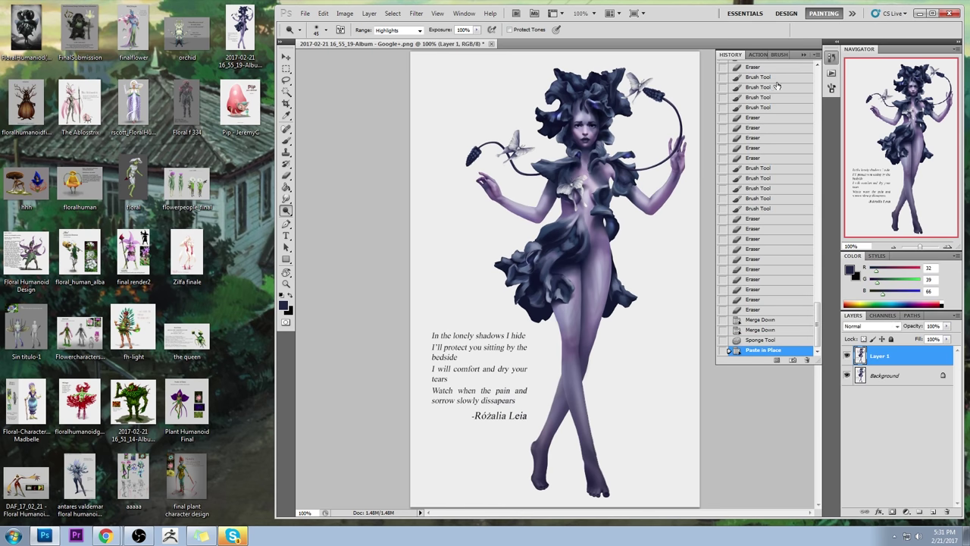
click(803, 55)
Brush dark touch-ups into the hair and right shoulder ruffle at size 9.
key(b)
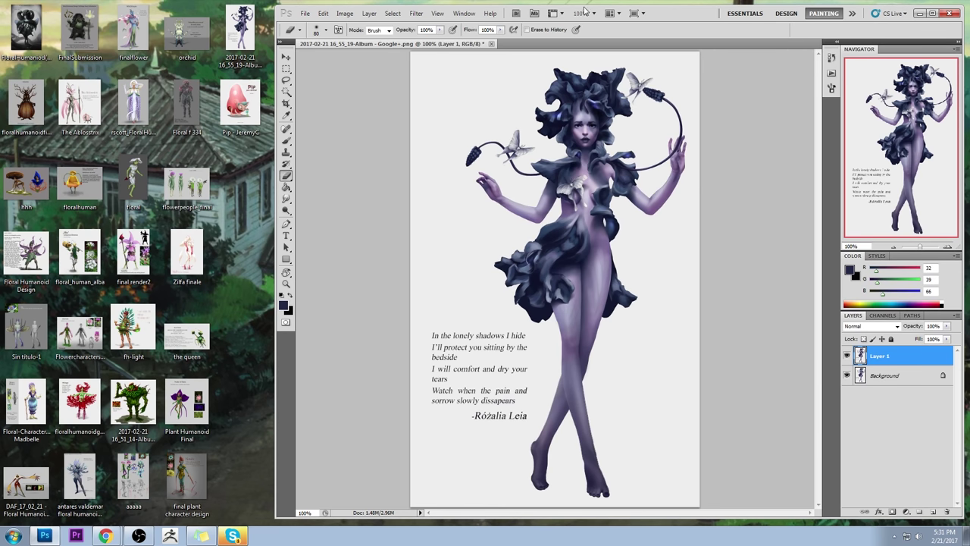
drag(574, 79, 578, 88)
key(bracketleft)
key(bracketleft)
key(bracketleft)
key(bracketleft)
mouse_move(650, 147)
mouse_down()
mouse_move(620, 162)
mouse_move(628, 161)
mouse_move(616, 155)
mouse_move(635, 163)
mouse_up()
key(bracketright)
drag(552, 122, 585, 126)
Flatten the image into a single Background layer.
ctrl+click(860, 355)
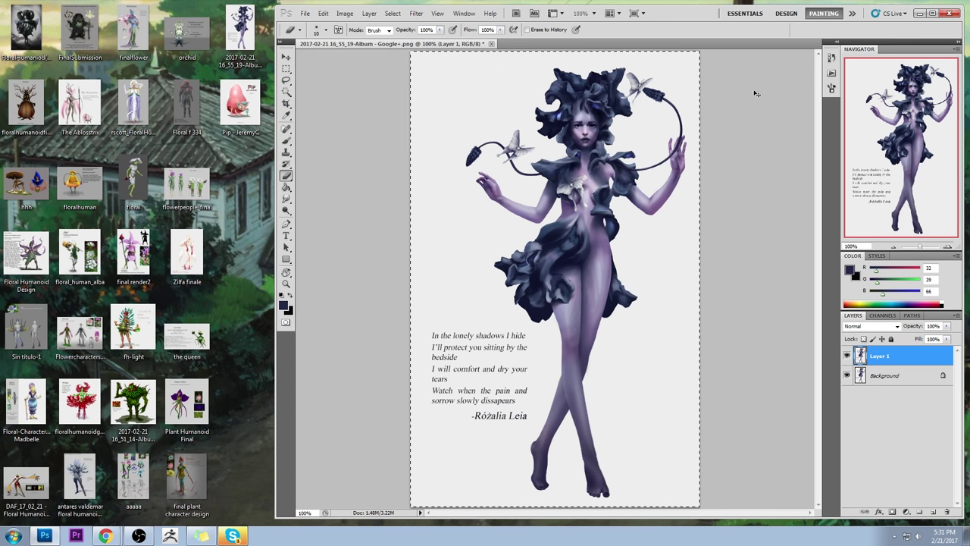
right_click(871, 356)
click(888, 350)
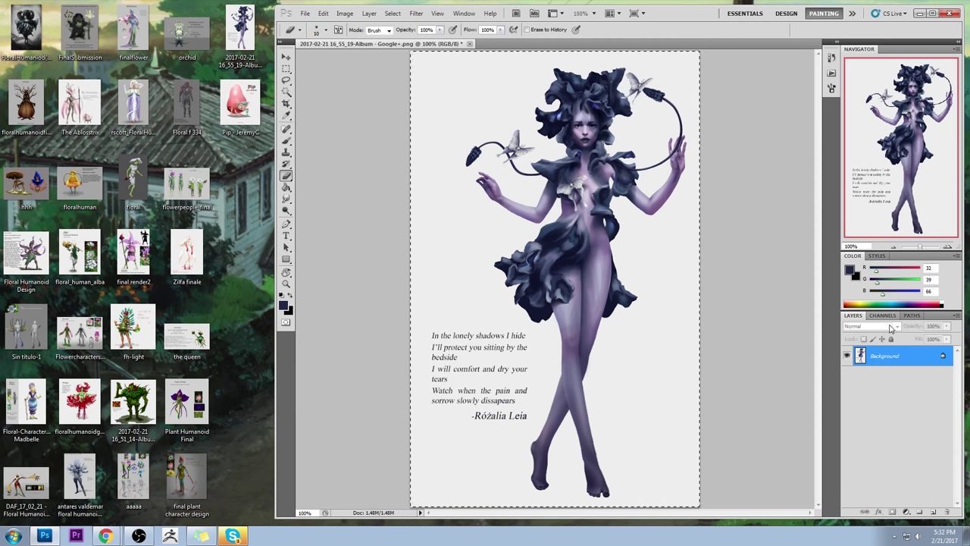
Revert to the opening snapshot and paste the flattened artwork in place as Layer 1.
click(831, 58)
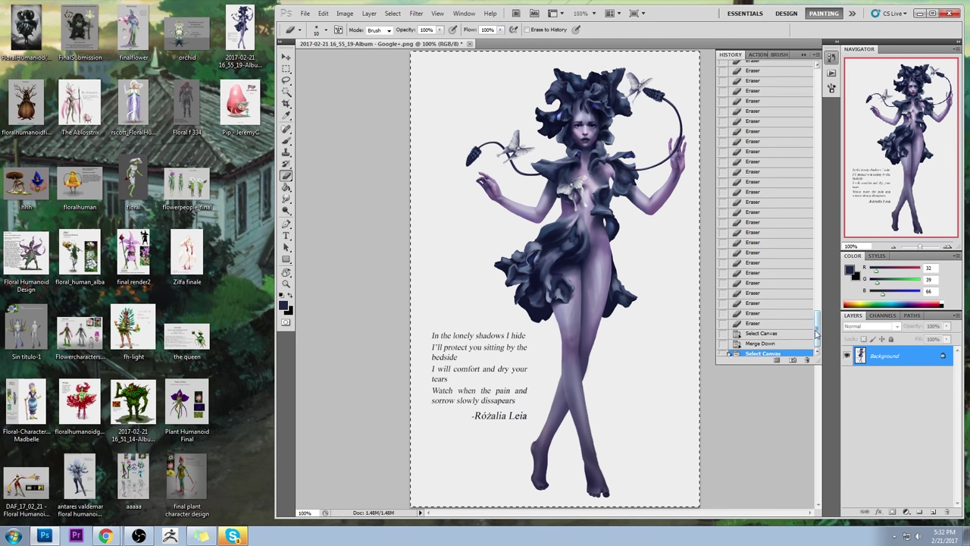
drag(816, 334, 816, 72)
click(782, 70)
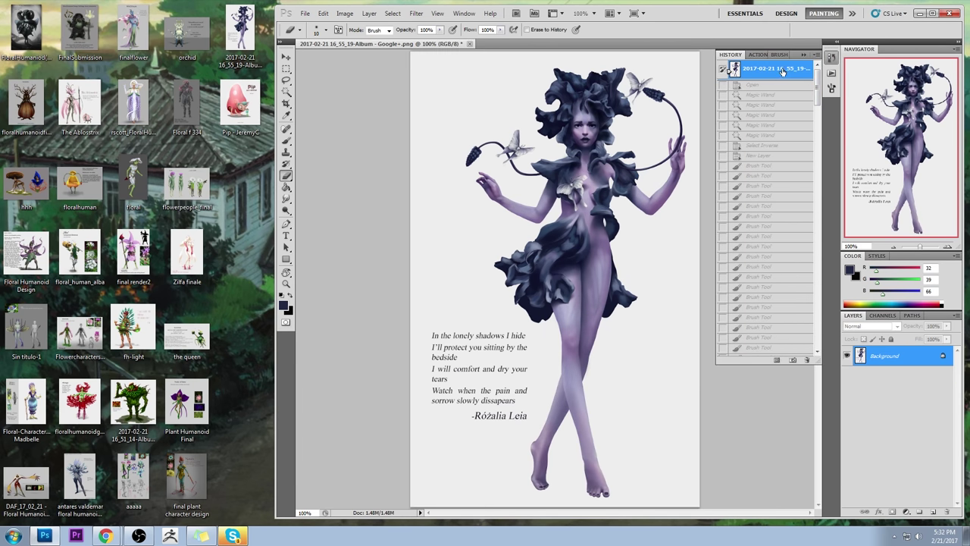
key(ctrl+shift+v)
click(805, 55)
click(846, 356)
click(846, 356)
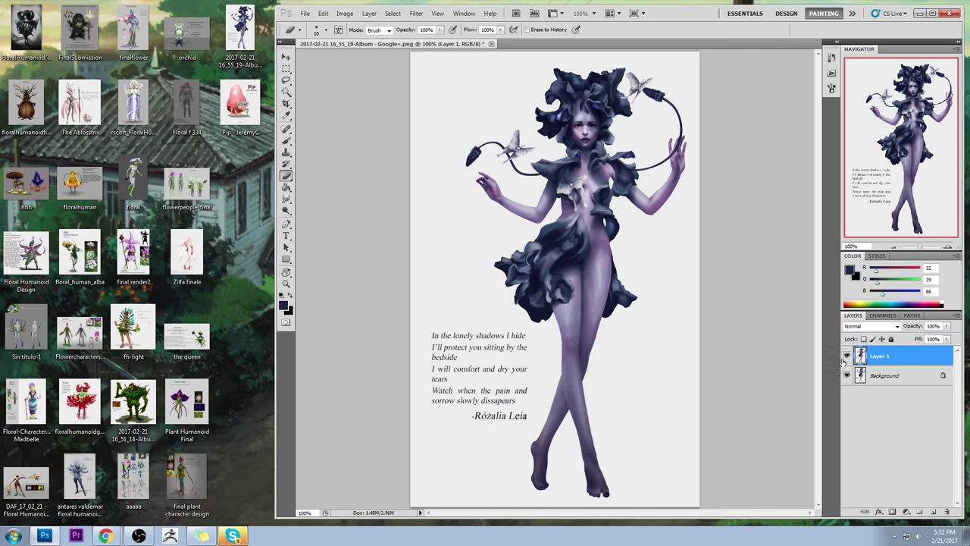
click(846, 356)
click(846, 356)
double_click(877, 356)
Lighten the torso with the Dodge tool, lowering exposure to 37%.
click(286, 210)
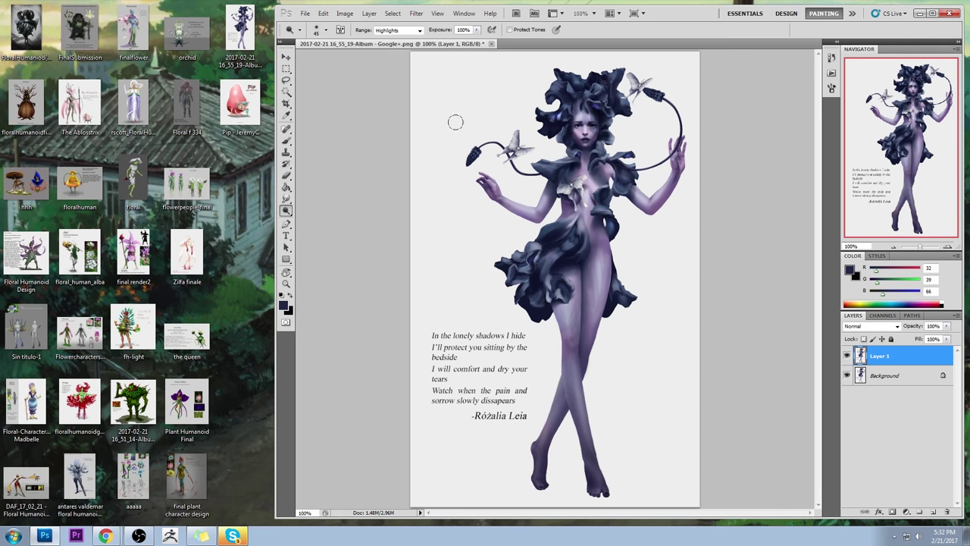
mouse_move(597, 265)
mouse_down()
mouse_move(596, 303)
mouse_move(597, 264)
mouse_up()
click(476, 29)
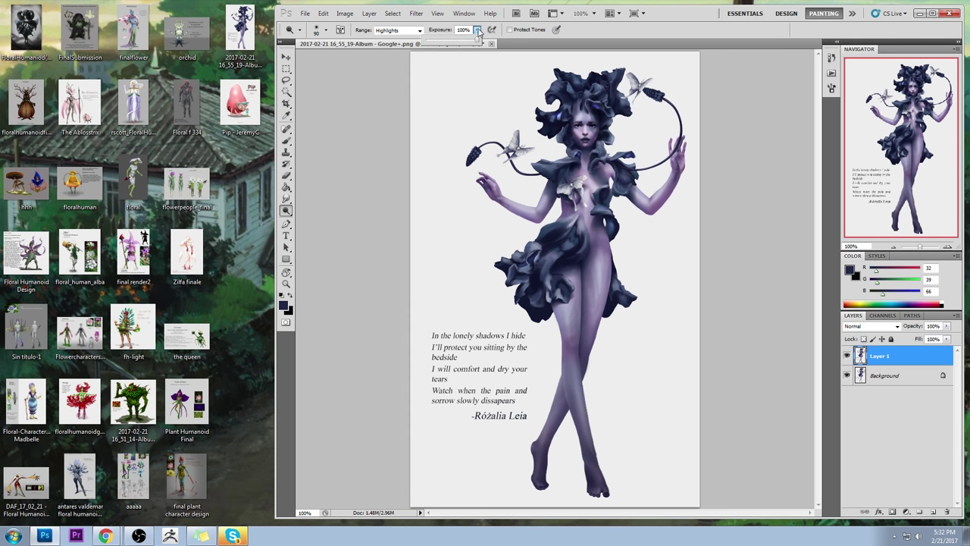
click(307, 94)
drag(598, 294, 597, 265)
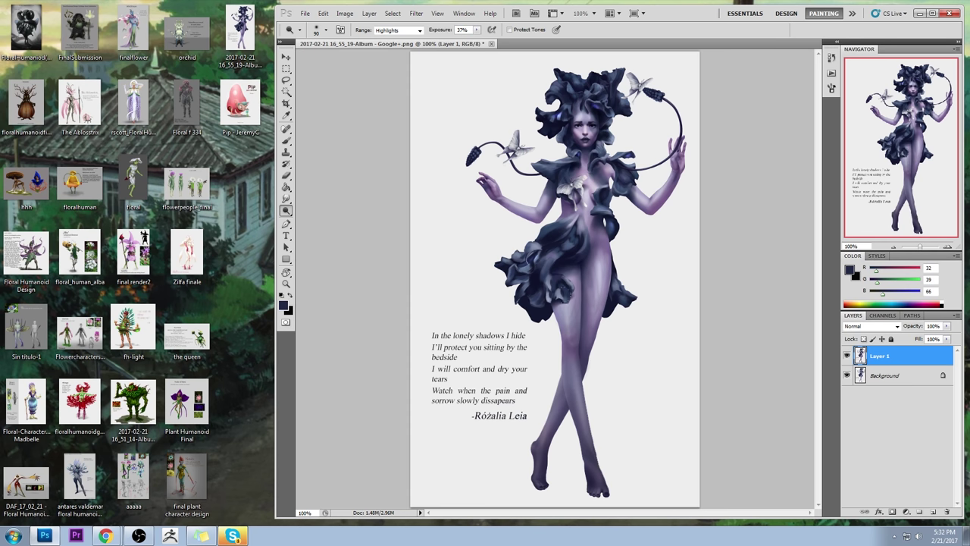
click(285, 213)
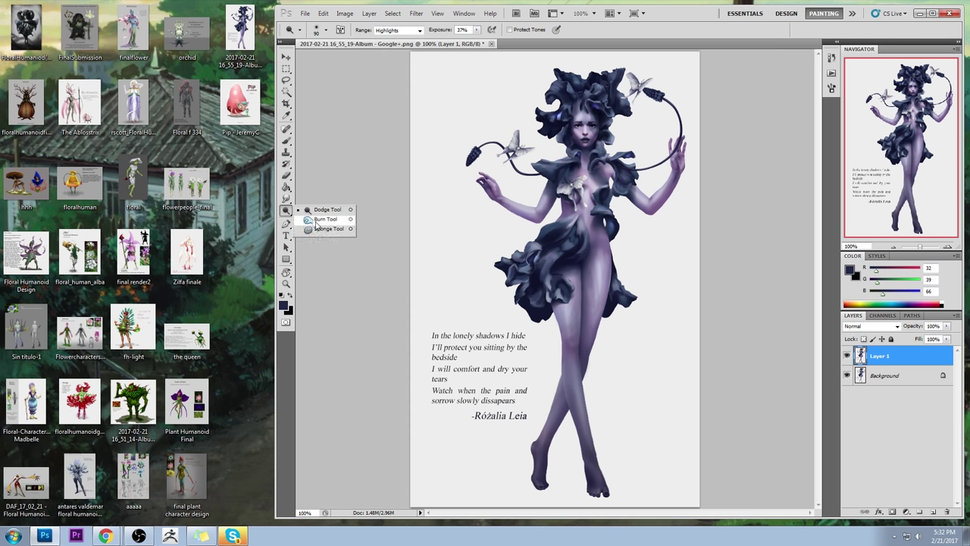
click(343, 225)
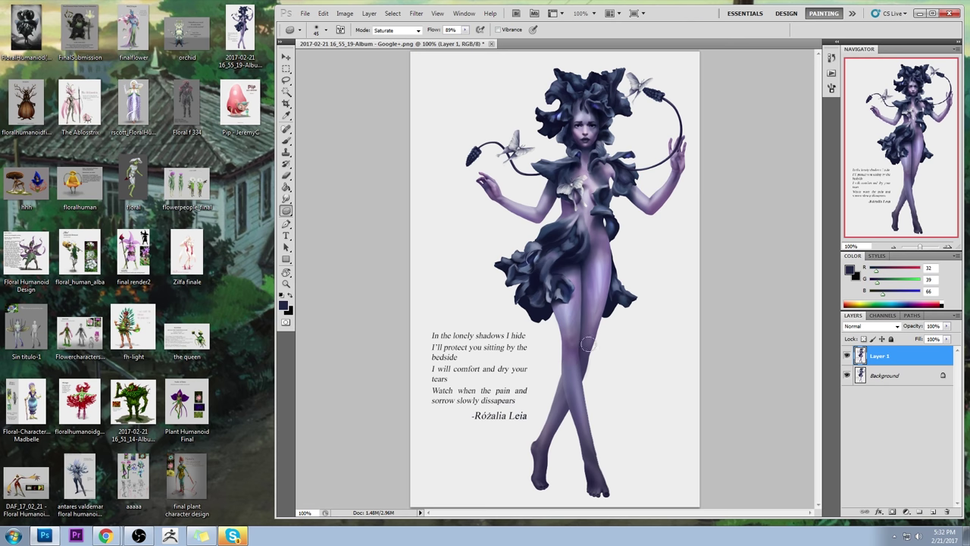
Resize the Sponge brush and saturate the woman's lips and cheeks.
key(bracketleft)
key(bracketleft)
key(bracketleft)
key(bracketleft)
key(bracketright)
key(bracketright)
mouse_move(581, 139)
mouse_down()
mouse_move(614, 133)
mouse_move(615, 123)
mouse_up()
Toggle Layer 1 on and off to compare, then merge it down into the Background.
click(846, 356)
click(846, 357)
click(846, 357)
click(847, 357)
click(847, 357)
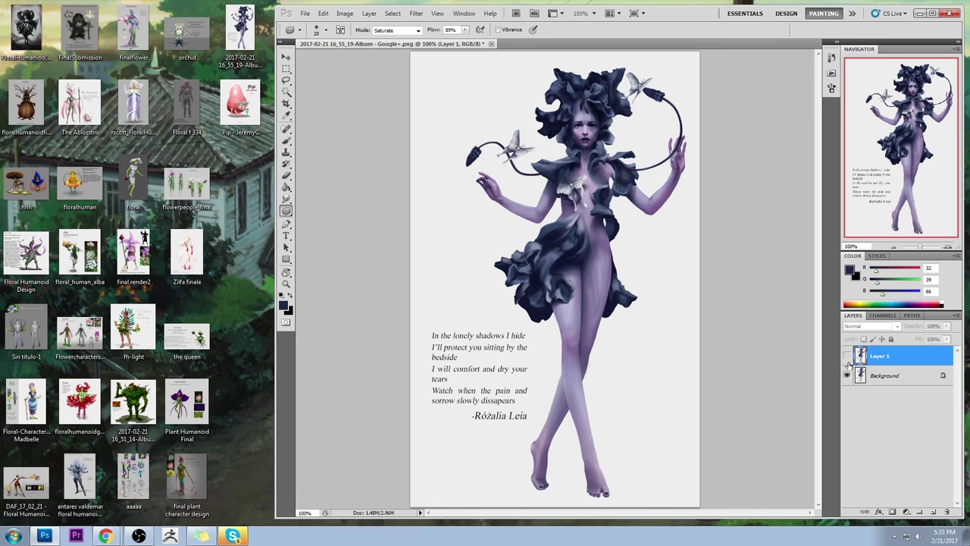
click(847, 358)
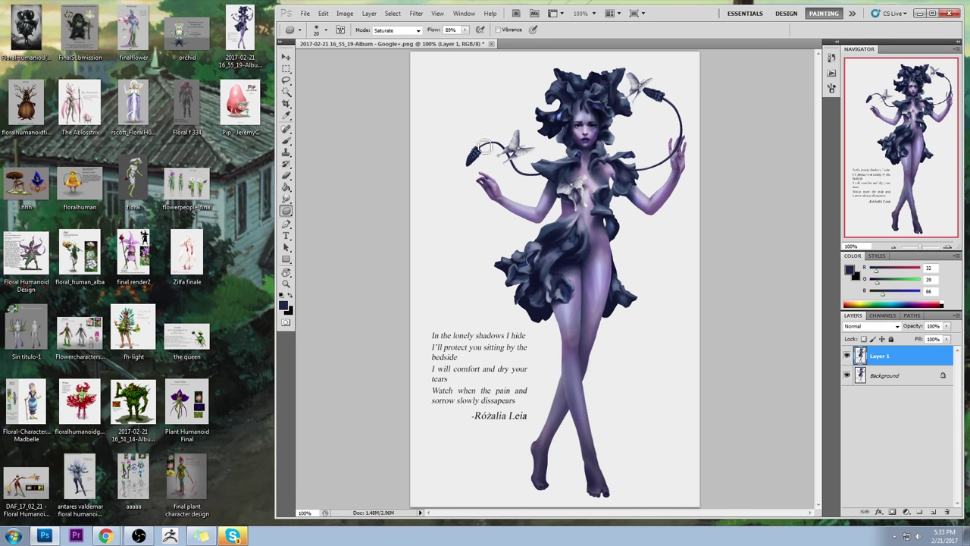
right_click(896, 358)
click(902, 318)
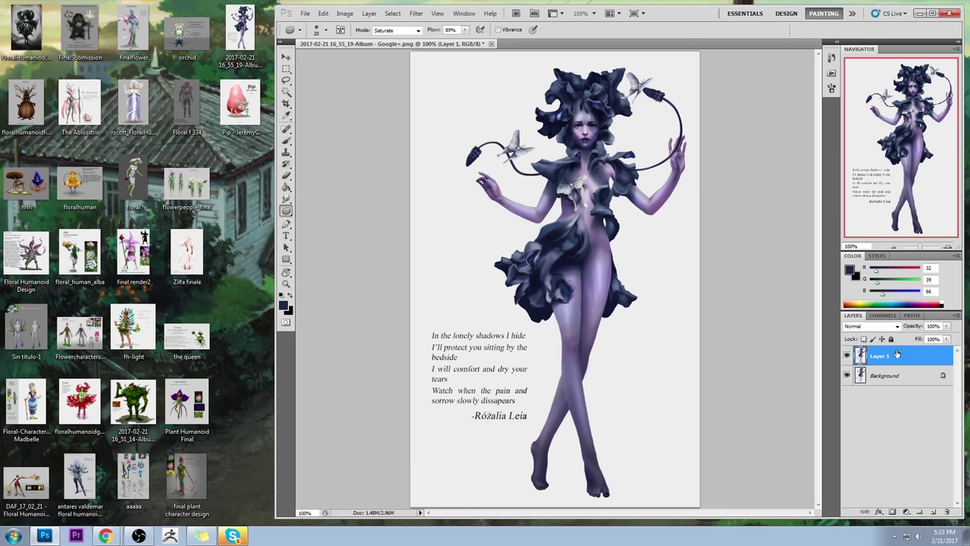
Close the purple woman artwork saving changes, then open the floral humanoid JPG from the desktop.
click(469, 44)
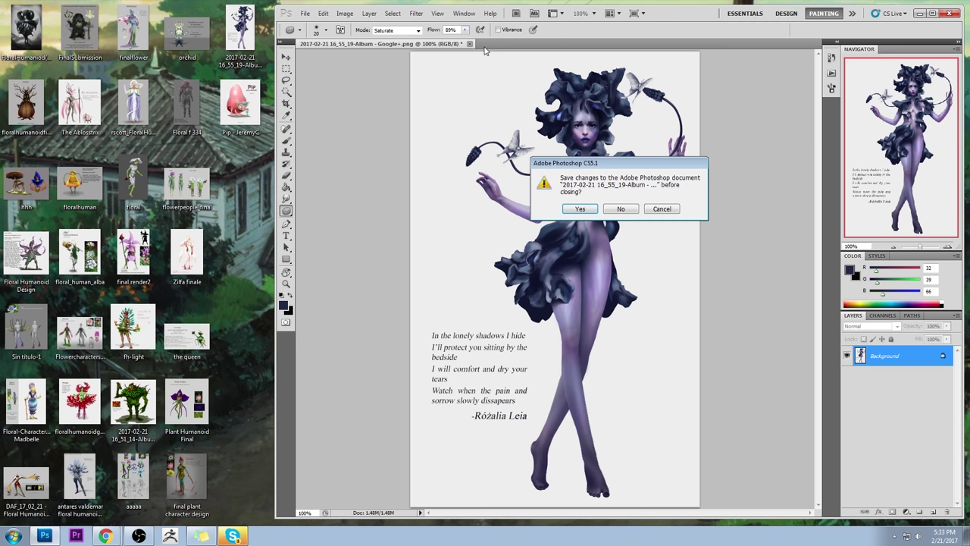
click(588, 212)
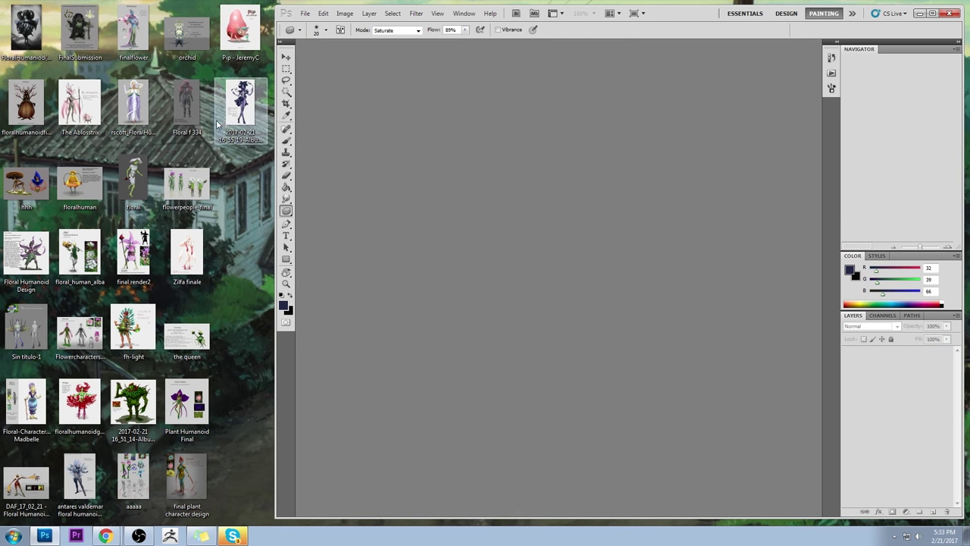
click(188, 253)
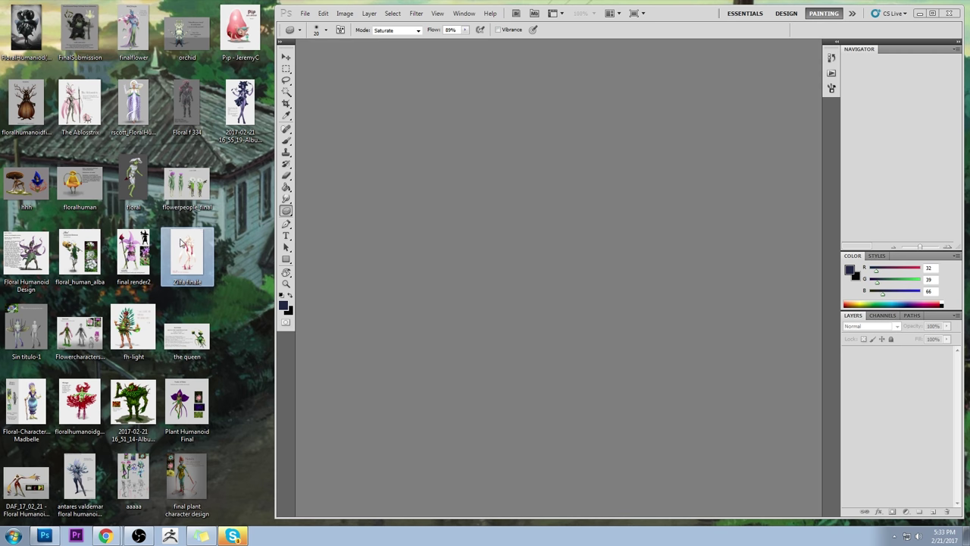
double_click(80, 477)
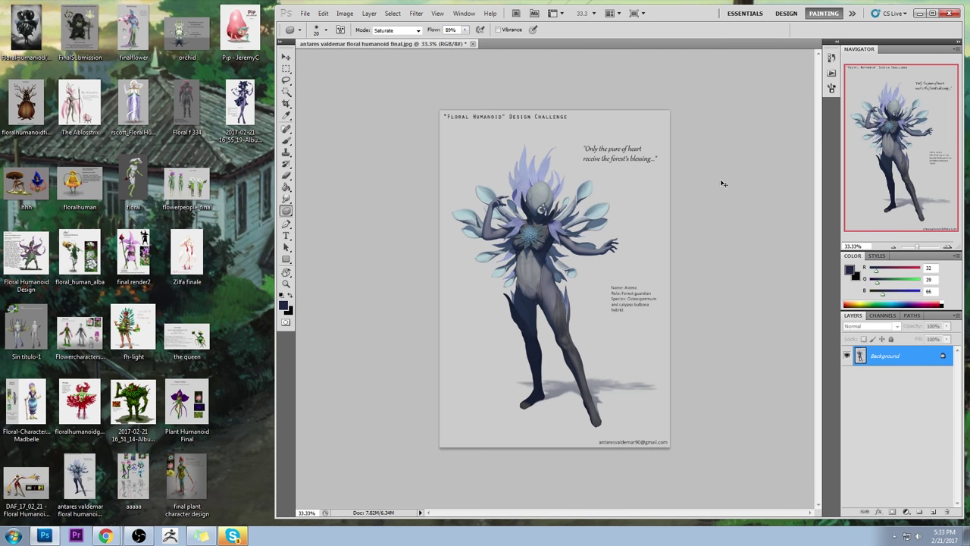
At 50% zoom, add an empty Layer 1 and set the brush colour to red 255/0/32.
key(ctrl+plus)
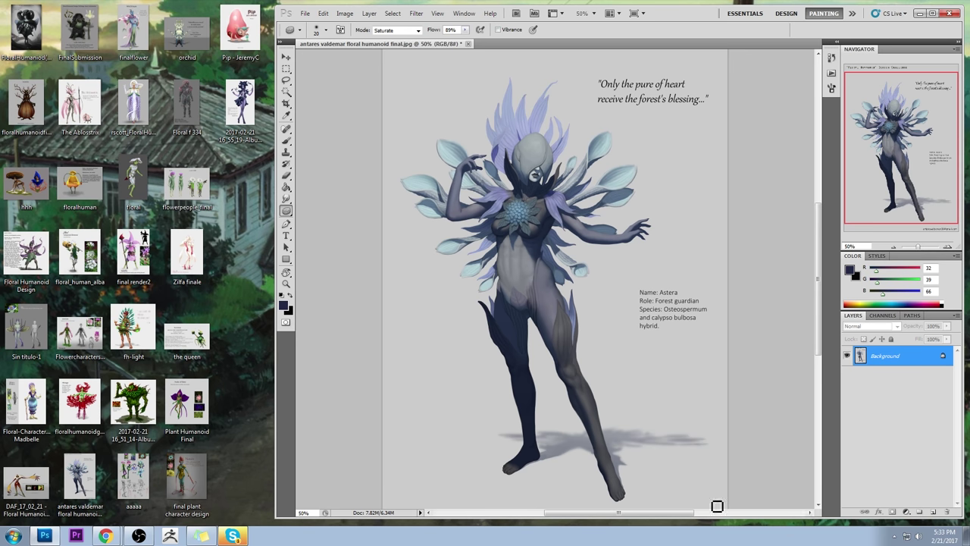
click(923, 512)
drag(876, 270, 932, 269)
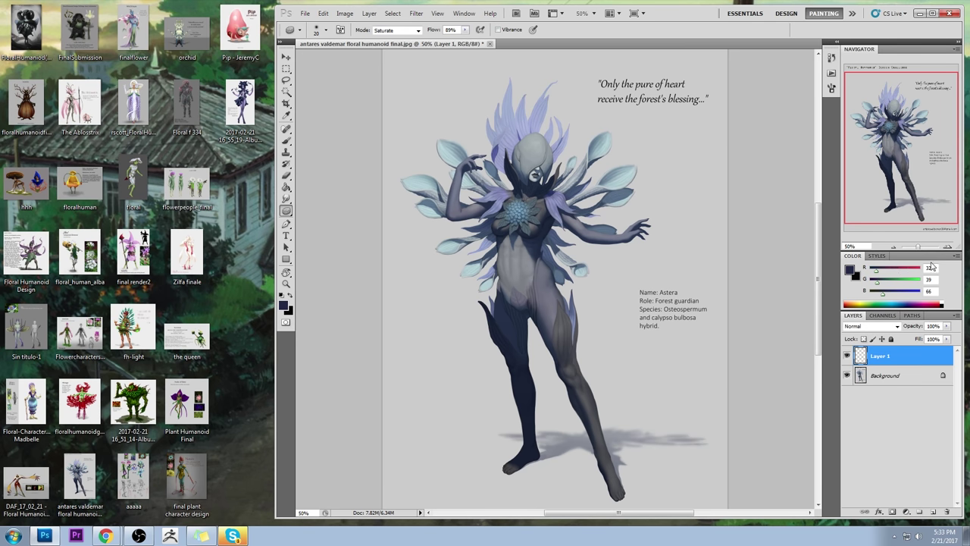
click(851, 271)
click(784, 154)
click(889, 152)
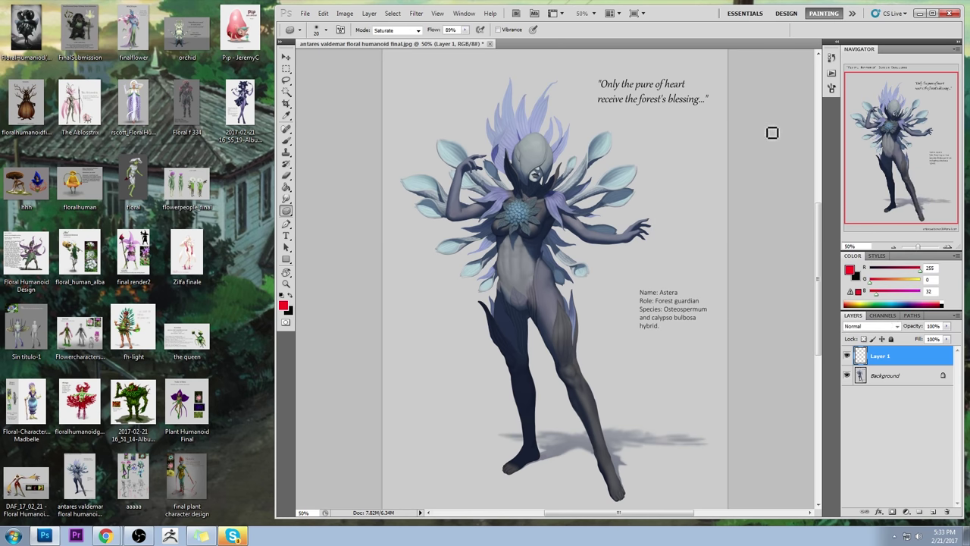
key(b)
right_click(560, 155)
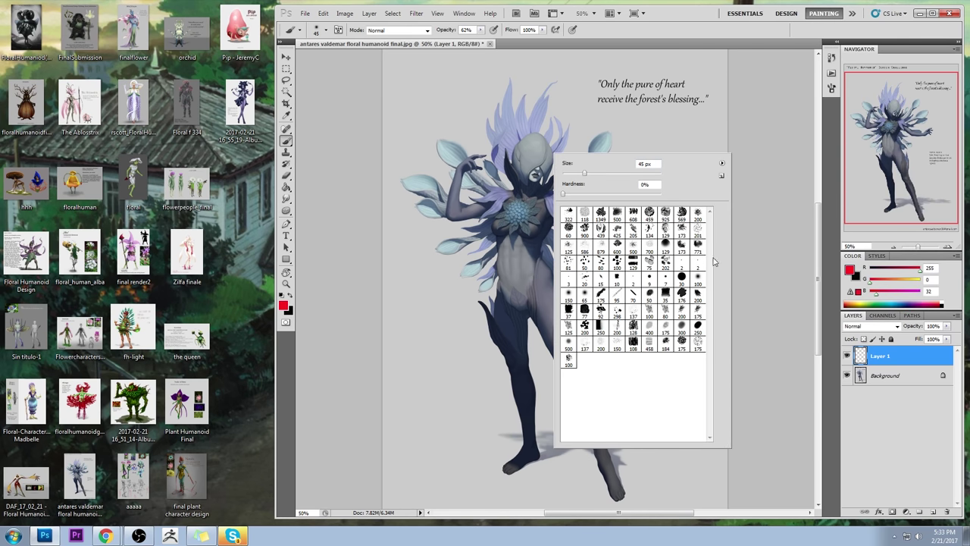
With a 9 px brush at 100% opacity, outline both hips in red.
double_click(648, 276)
key(0)
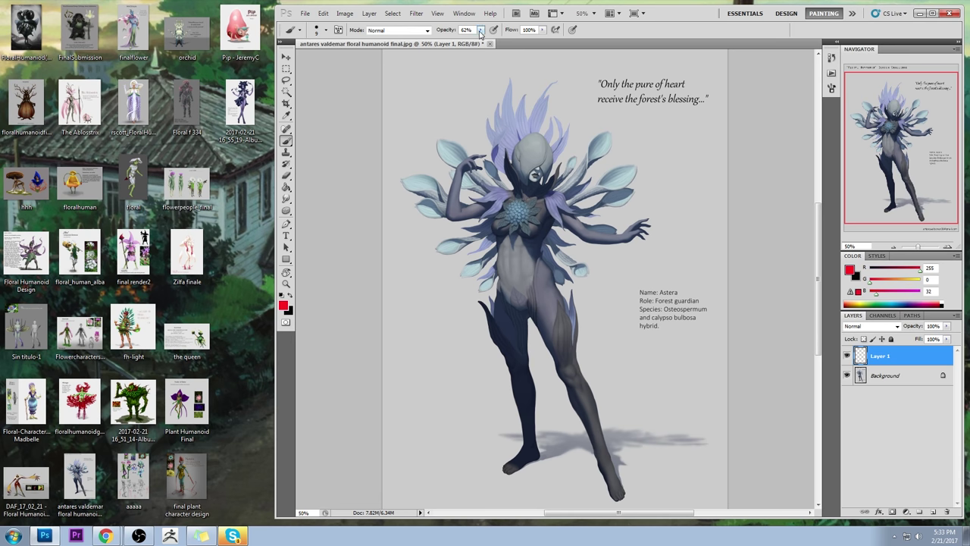
drag(540, 262, 543, 293)
drag(499, 265, 495, 293)
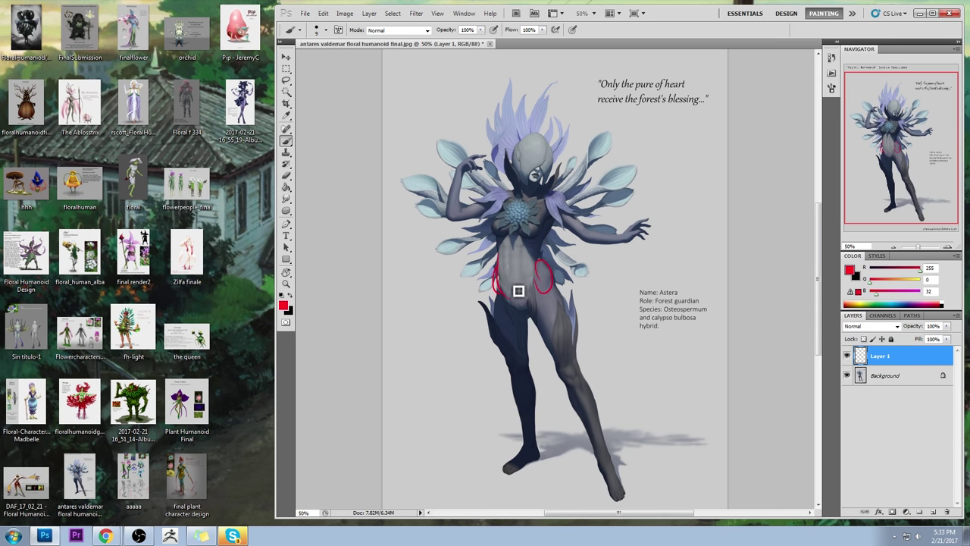
mouse_move(498, 250)
mouse_down()
mouse_move(496, 287)
mouse_move(541, 288)
mouse_up()
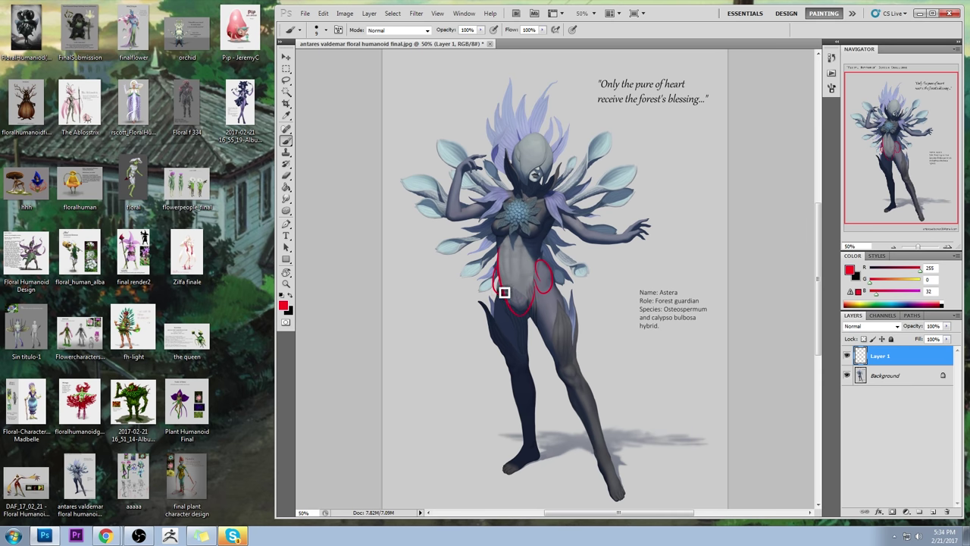
drag(496, 291, 493, 327)
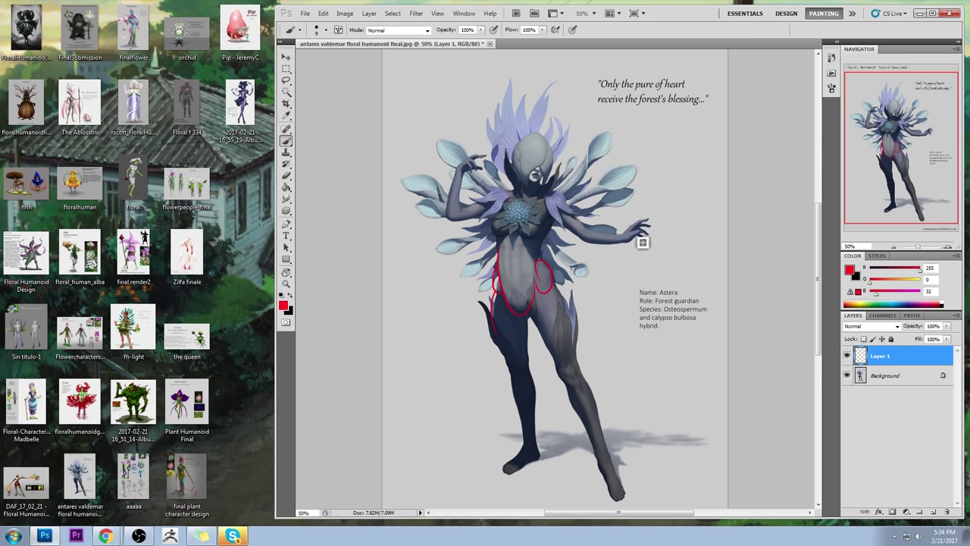
Sketch a curved line, a circle around the name text and an arrowhead, then undo them.
drag(637, 204, 659, 346)
drag(680, 275, 590, 442)
drag(613, 303, 624, 302)
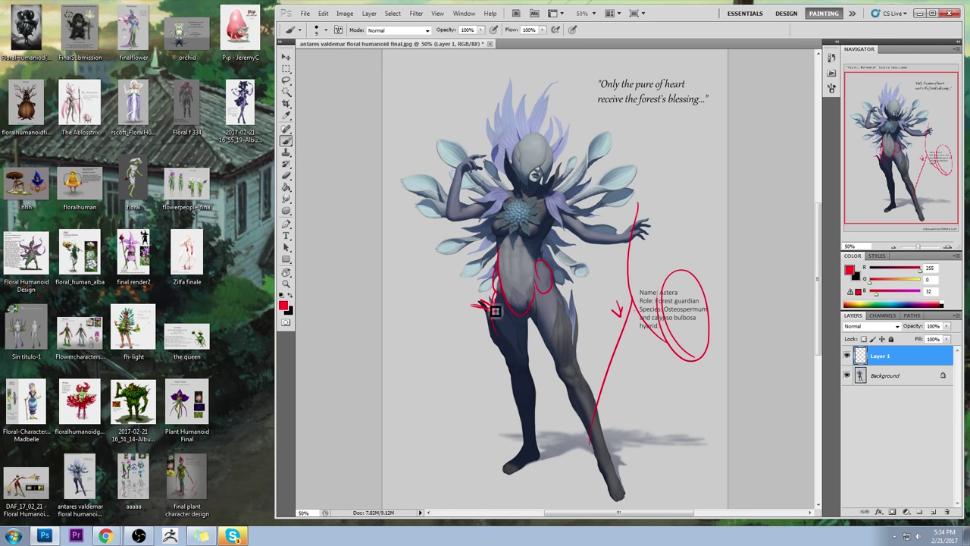
key(ctrl+alt+z)
key(ctrl+alt+z)
key(ctrl+alt+z)
key(ctrl+alt+z)
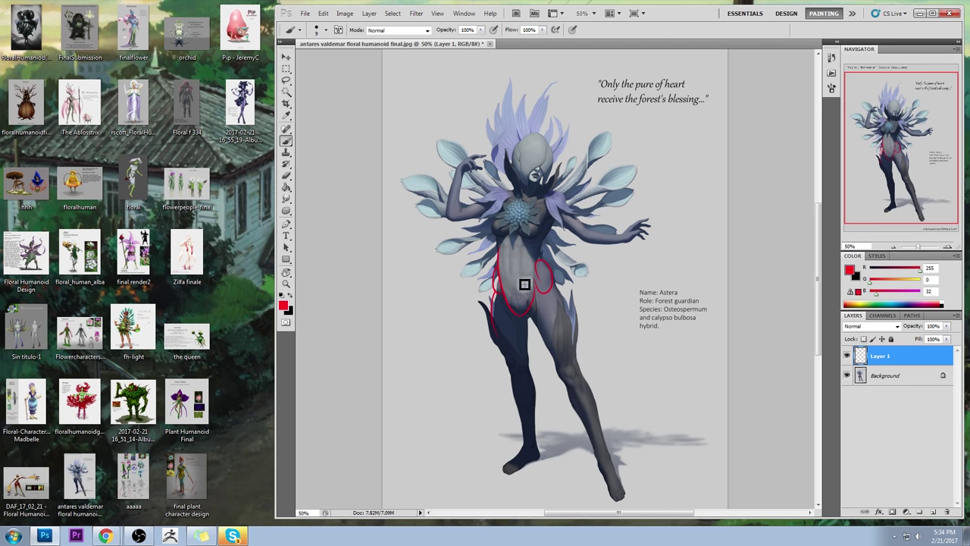
Draw red arrow lines with arrowheads pointing at the hips.
drag(564, 281, 592, 263)
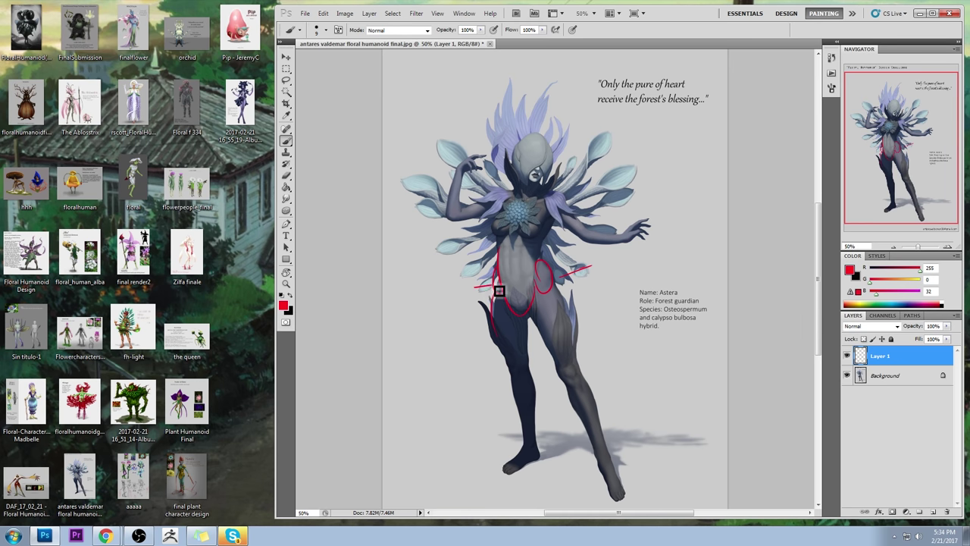
mouse_move(493, 286)
mouse_down()
mouse_move(457, 289)
mouse_move(497, 289)
mouse_move(480, 297)
mouse_up()
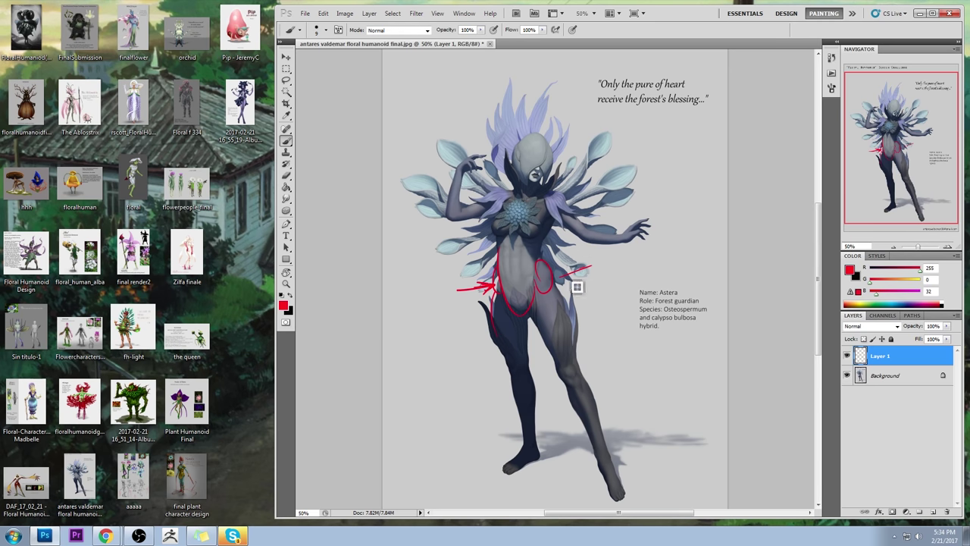
mouse_move(569, 268)
mouse_down()
mouse_move(559, 275)
mouse_move(573, 283)
mouse_up()
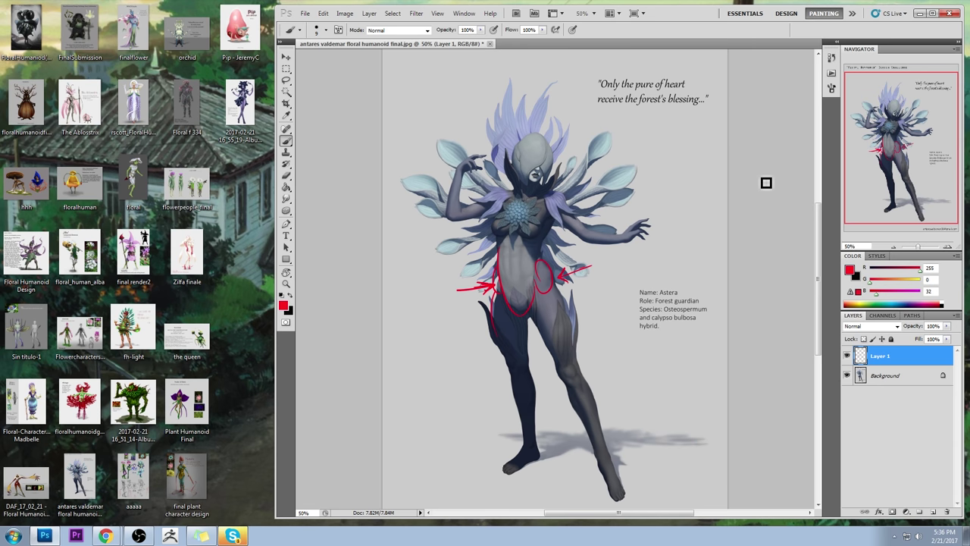
Hide the red annotation marks on Layer 1 and make Background the active layer.
click(846, 356)
click(846, 355)
click(846, 356)
double_click(856, 364)
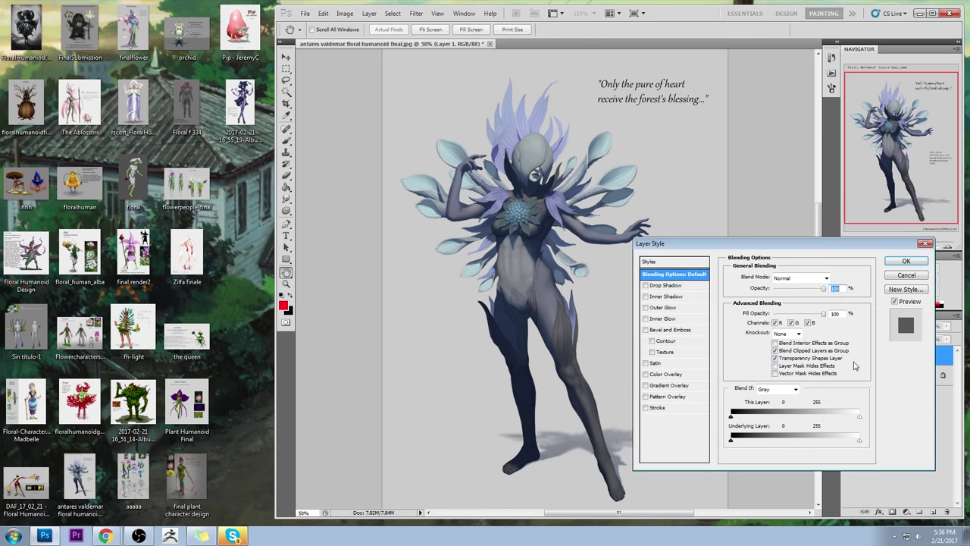
click(909, 277)
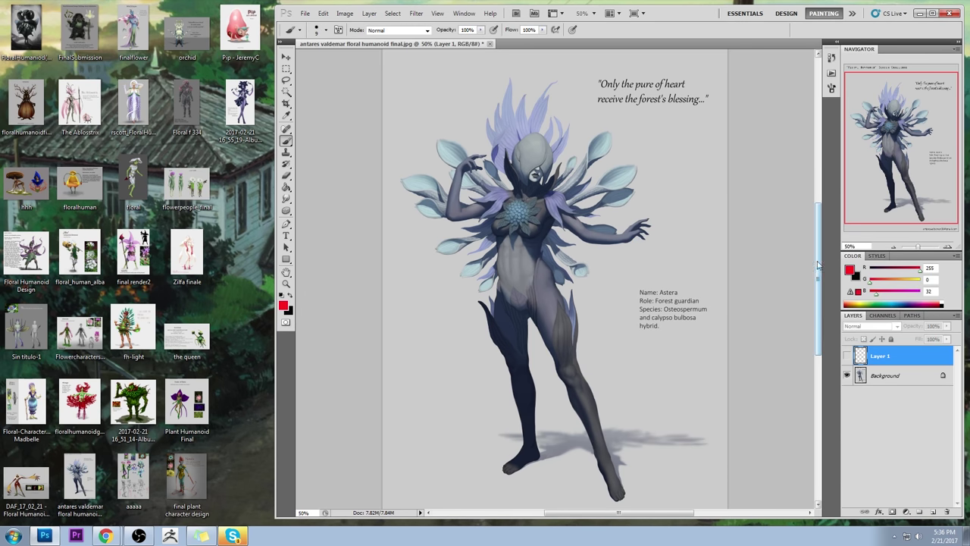
click(892, 379)
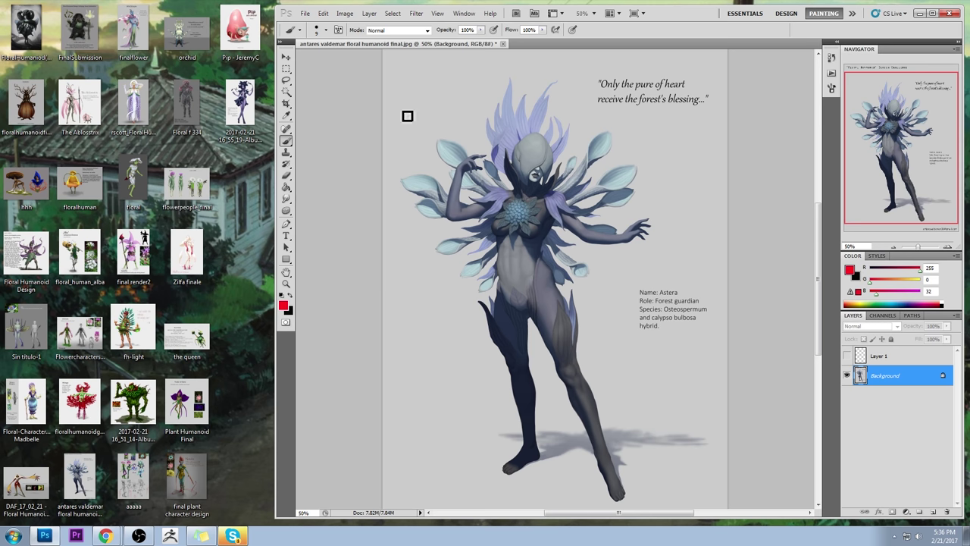
Dodge the highlights on top of the figure's head at 23% exposure on Background.
drag(292, 204, 326, 214)
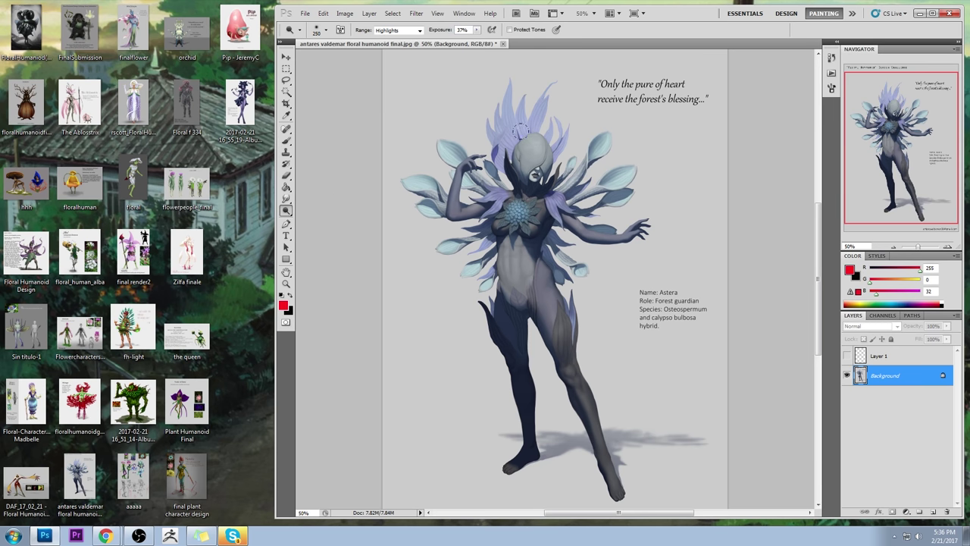
drag(520, 130, 514, 132)
drag(476, 30, 467, 41)
key(alt+bracketright)
click(868, 376)
Tune the dodge exposure between 17% and 23% and the brush size between 70 and 80.
drag(476, 30, 465, 42)
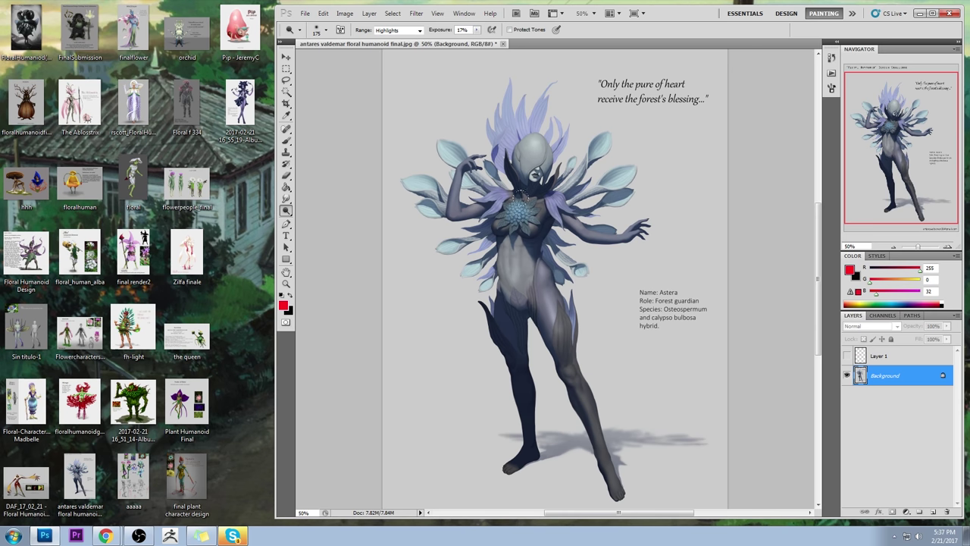
key(bracketleft)
key(bracketleft)
key(bracketleft)
key(bracketleft)
key(bracketleft)
drag(476, 29, 478, 41)
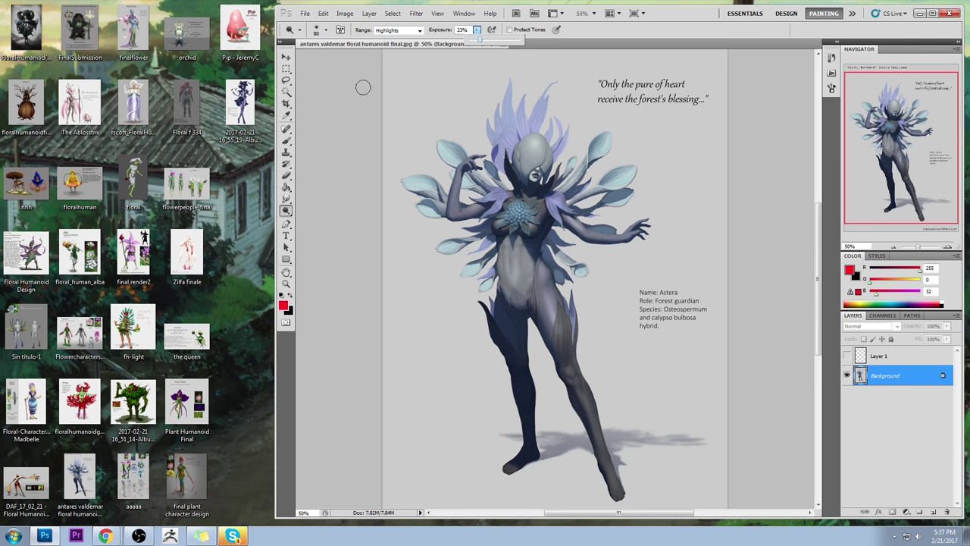
key(bracketleft)
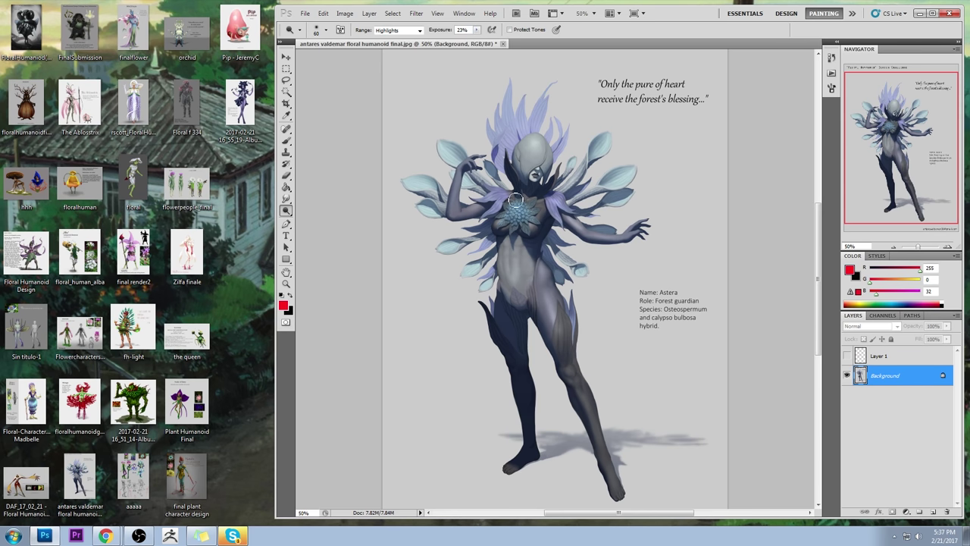
key(bracketleft)
key(bracketright)
Switch to the Sponge Tool with flow at 95% and brush size 50.
click(286, 213)
click(318, 232)
click(394, 29)
click(395, 44)
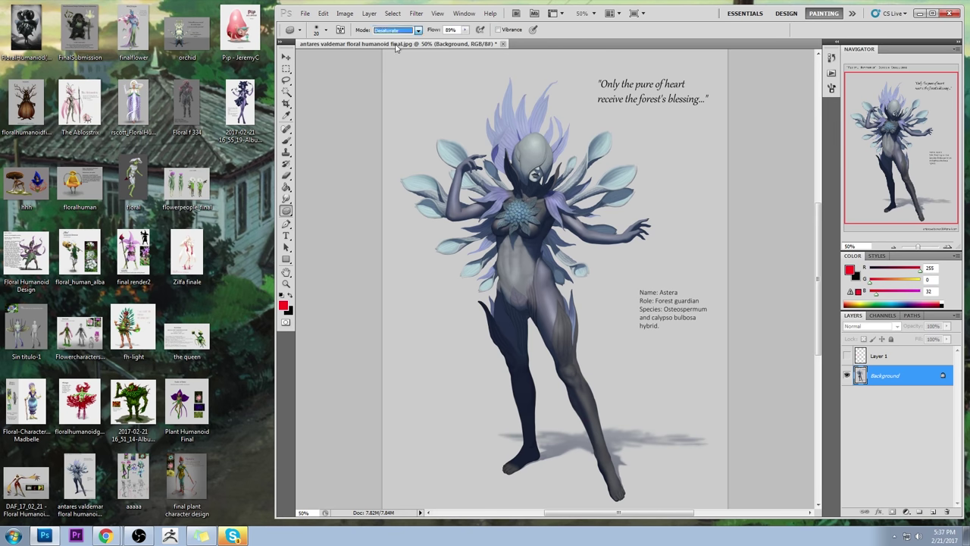
click(465, 30)
drag(468, 41, 471, 42)
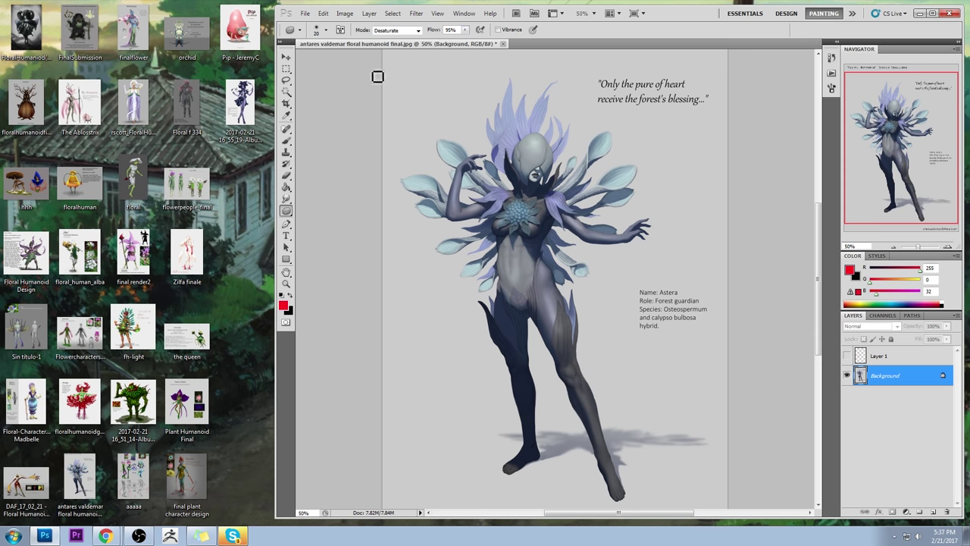
key(bracketright)
key(bracketright)
key(bracketright)
Set the sponge to Saturate mode at 100% flow with a 70 brush.
click(287, 210)
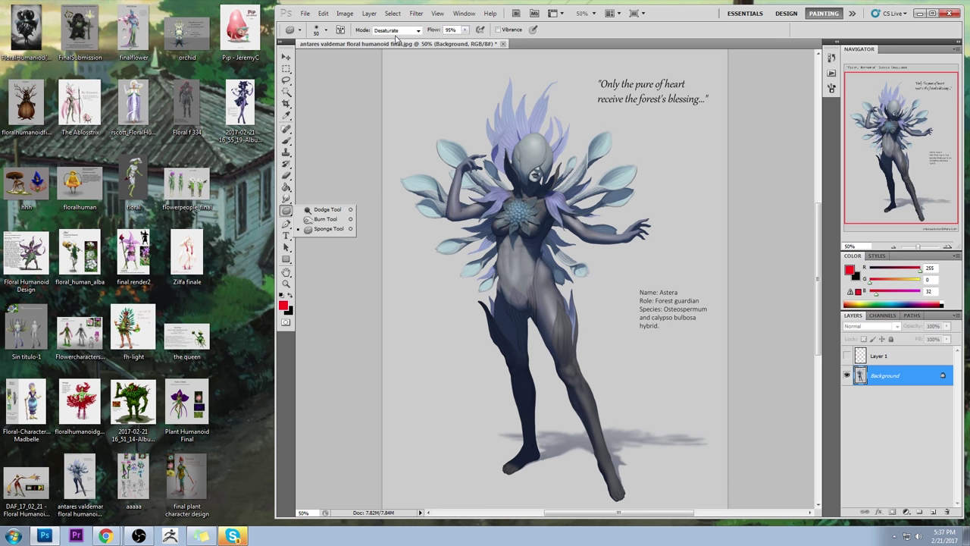
click(396, 31)
click(390, 52)
drag(465, 29, 474, 42)
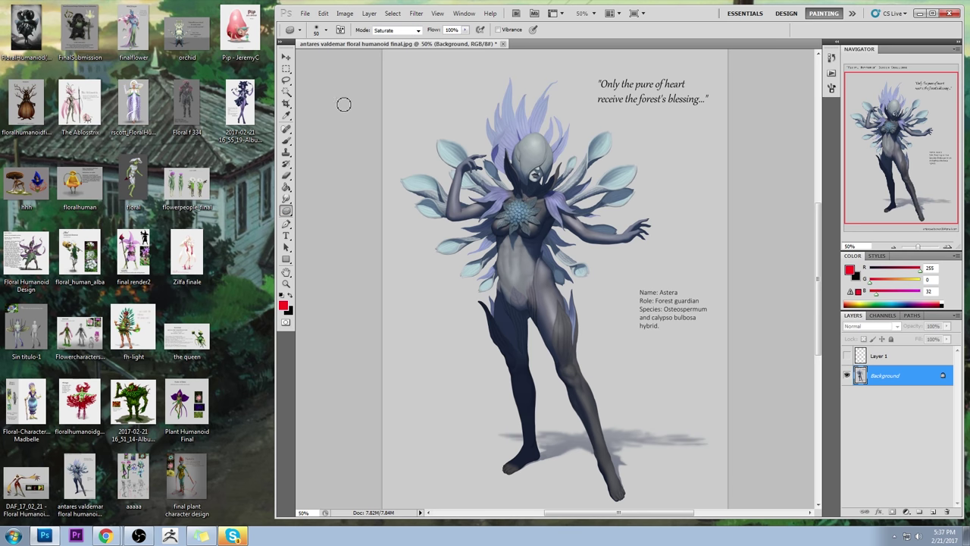
key(bracketright)
key(bracketright)
key(bracketright)
key(bracketright)
key(bracketleft)
key(bracketleft)
Saturate the chest glow, the purple hair strands, the upper-right crest petals and the lower-left petals.
mouse_move(515, 195)
mouse_down()
mouse_move(504, 191)
mouse_move(547, 197)
mouse_up()
mouse_move(497, 150)
mouse_down()
mouse_move(522, 133)
mouse_move(531, 110)
mouse_move(539, 120)
mouse_move(550, 97)
mouse_move(512, 81)
mouse_move(499, 119)
mouse_move(500, 107)
mouse_move(482, 121)
mouse_move(499, 100)
mouse_up()
mouse_move(550, 82)
mouse_down()
mouse_move(560, 125)
mouse_move(549, 113)
mouse_move(571, 126)
mouse_move(567, 142)
mouse_move(544, 104)
mouse_move(614, 183)
mouse_move(602, 185)
mouse_move(622, 186)
mouse_move(592, 229)
mouse_up()
mouse_move(456, 242)
mouse_down()
mouse_move(479, 250)
mouse_move(466, 256)
mouse_move(485, 260)
mouse_move(484, 279)
mouse_up()
Return to the Dodge Tool on Midtones at 58% exposure with a 300 brush.
drag(286, 212, 326, 210)
click(397, 30)
click(388, 47)
click(477, 29)
drag(479, 35, 493, 42)
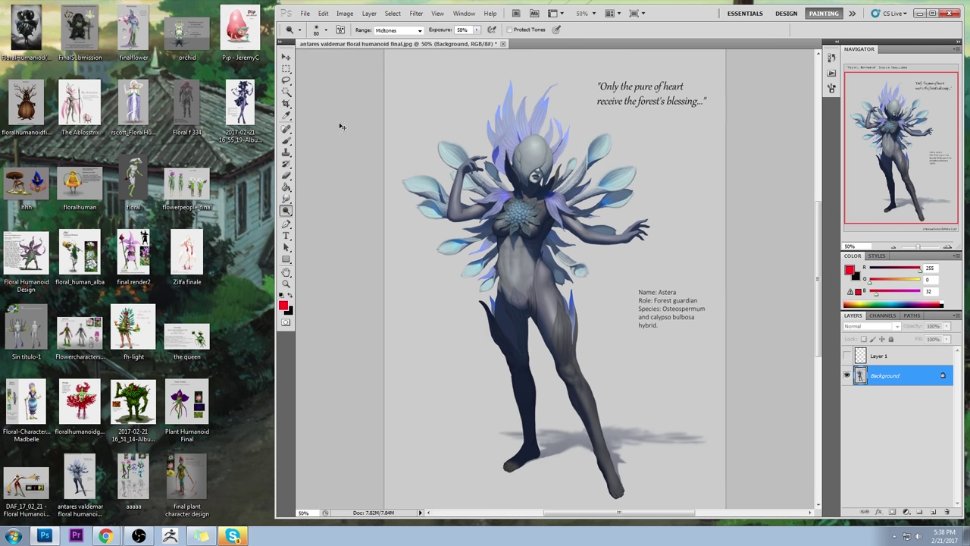
key(ctrl+minus)
key(bracketright)
key(bracketright)
key(bracketright)
key(bracketright)
key(bracketright)
key(bracketright)
key(bracketright)
key(bracketright)
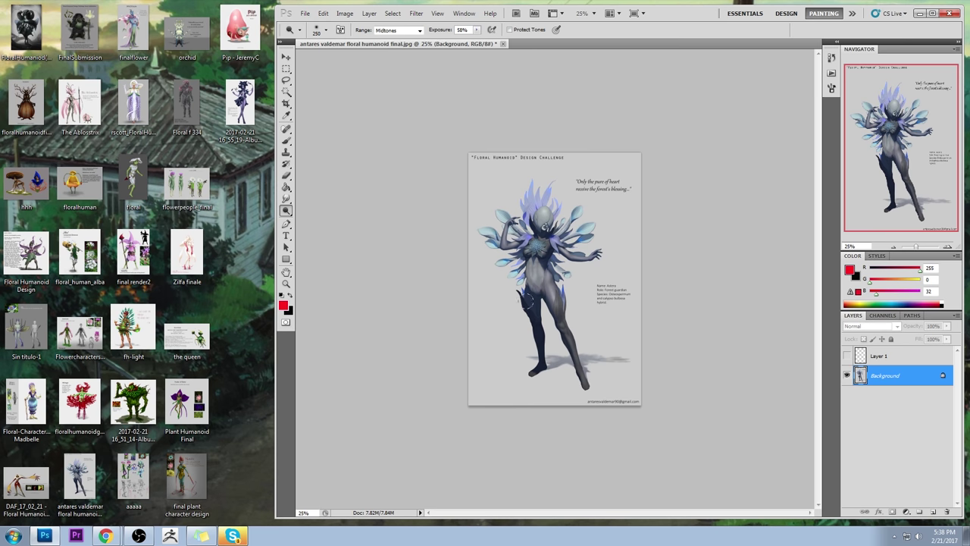
Add a new layer above Background and choose the 100 px soft round brush.
key(b)
mouse_move(545, 242)
mouse_down()
mouse_move(598, 339)
mouse_move(524, 268)
mouse_up()
click(286, 198)
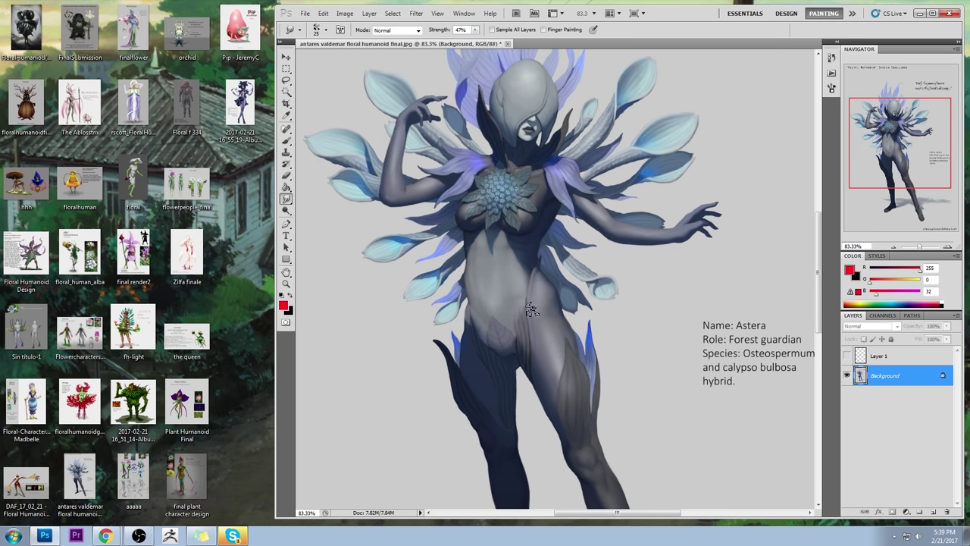
click(932, 512)
key(b)
right_click(506, 257)
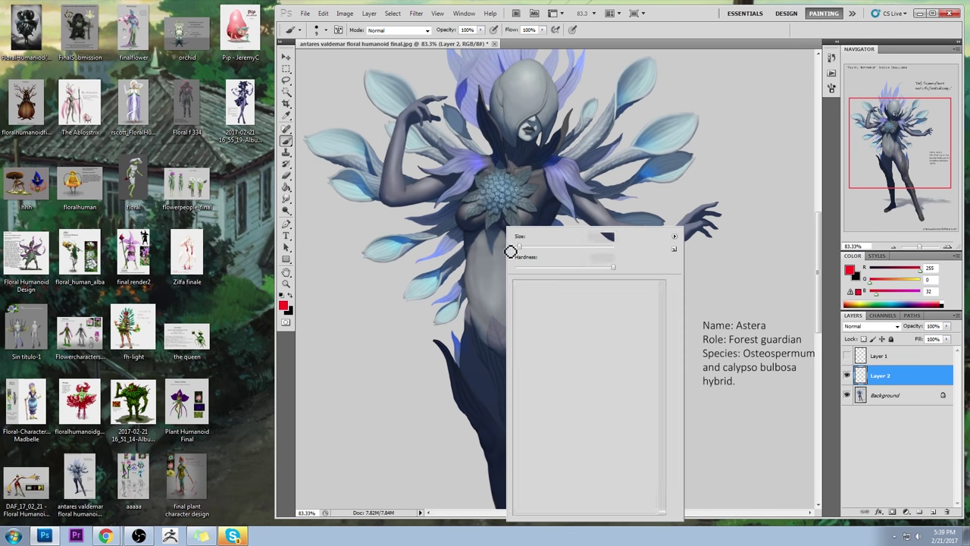
click(650, 351)
alt+click(473, 235)
key(bracketright)
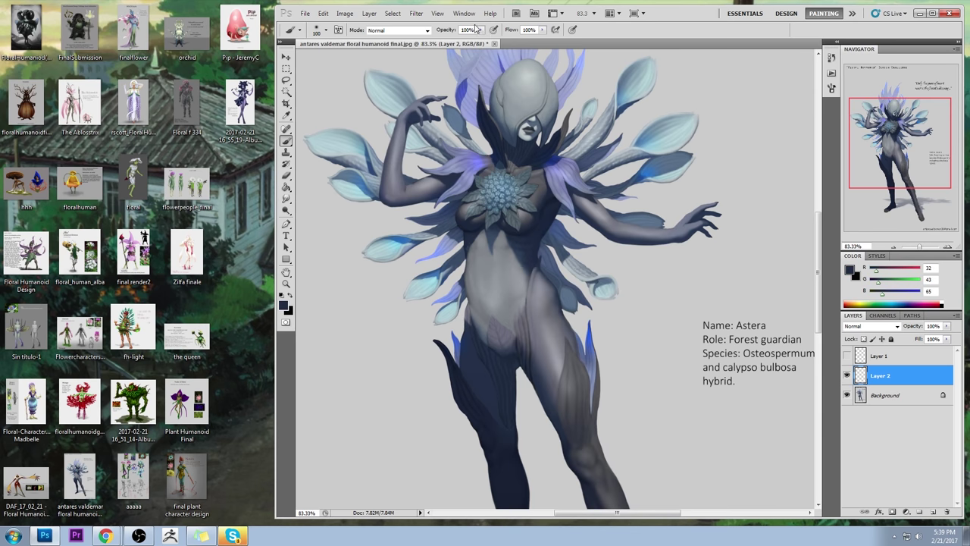
Paint a soft stroke on the chest at 28% opacity with a 200 brush.
click(478, 29)
drag(470, 42, 451, 41)
key(bracketright)
key(bracketright)
key(bracketright)
click(480, 30)
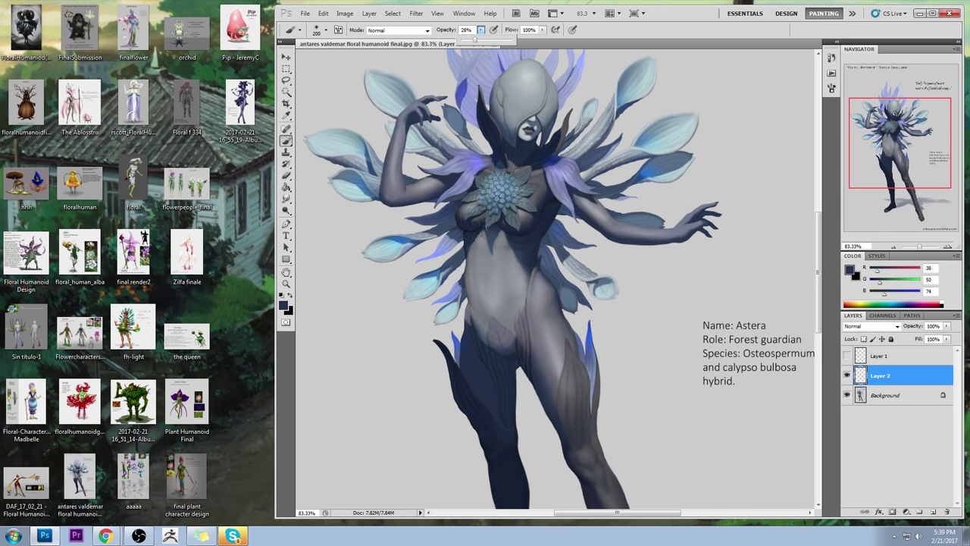
click(496, 254)
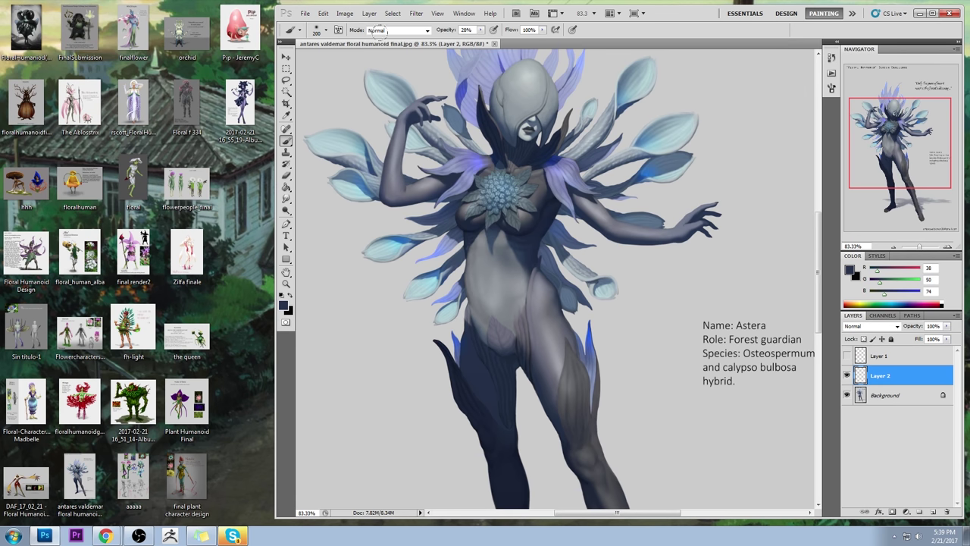
drag(456, 230, 479, 202)
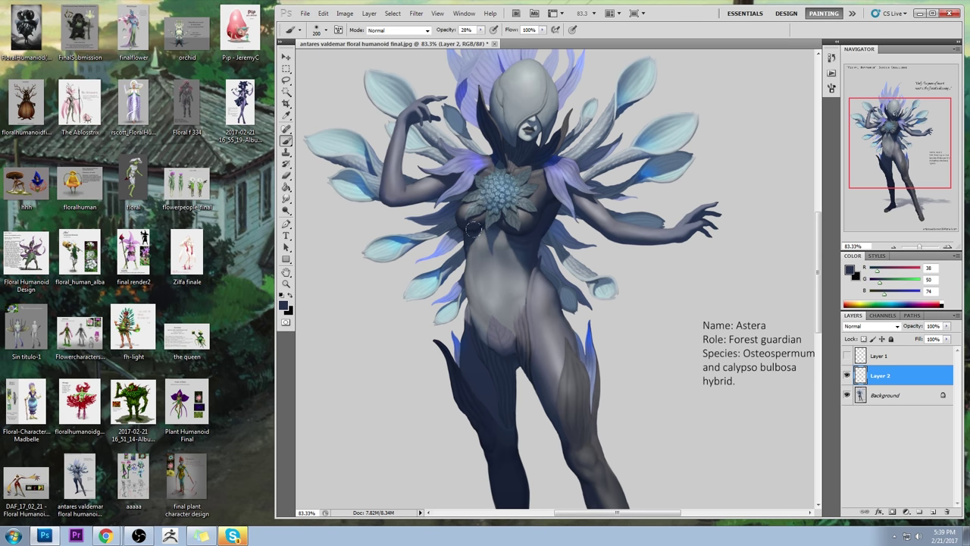
scroll(487, 219, down, 2)
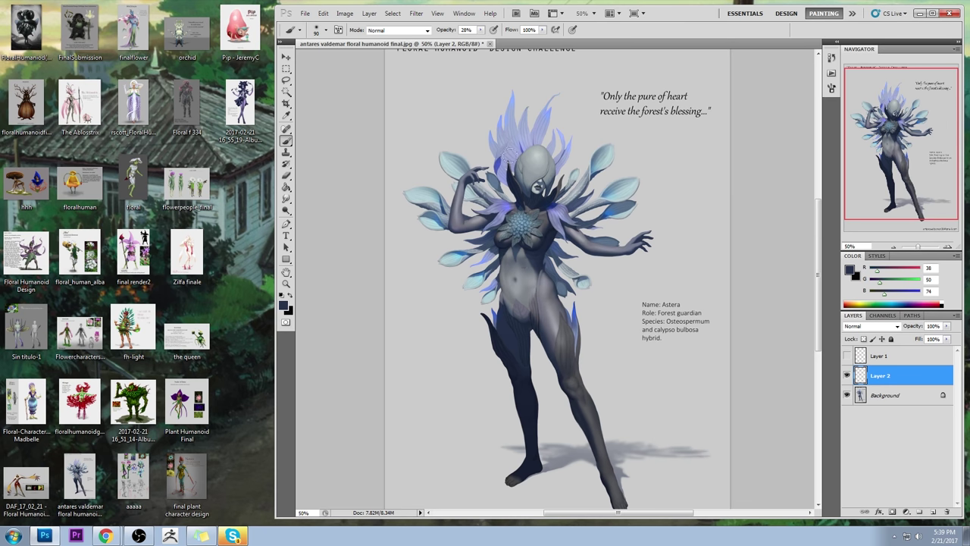
Raise brush opacity to 89% and sample light and darker greys from the belly.
alt+click(519, 281)
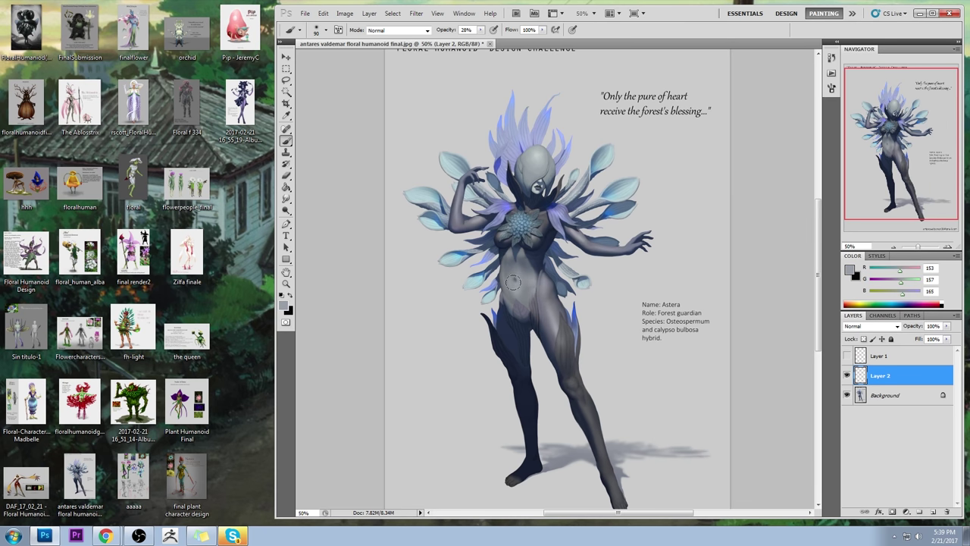
drag(479, 30, 506, 46)
drag(424, 200, 581, 356)
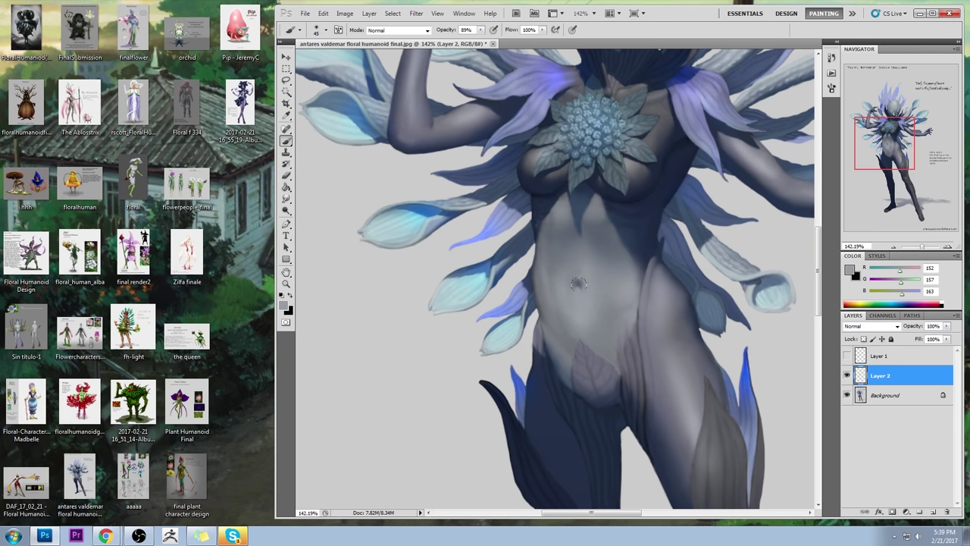
alt+click(579, 280)
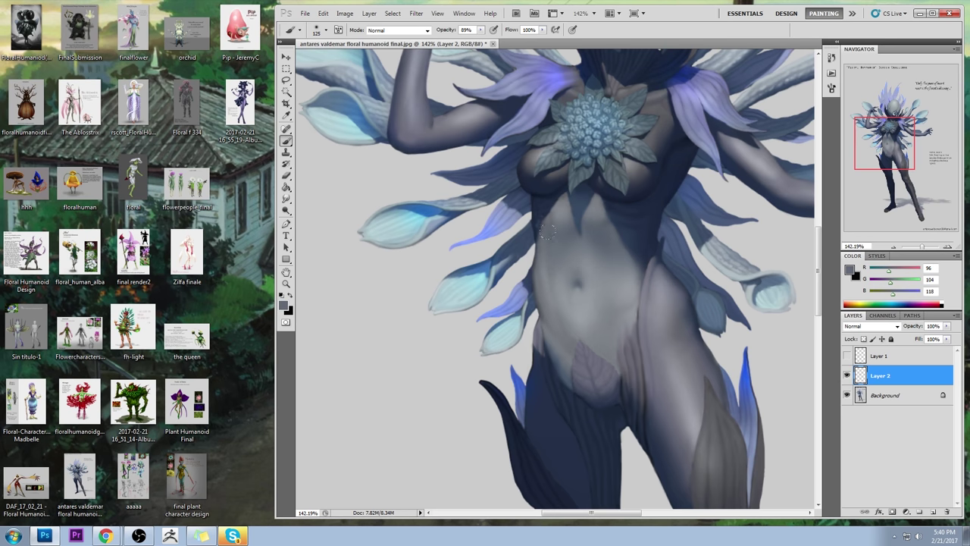
key(ctrl+minus)
key(ctrl+minus)
key(ctrl+minus)
Sample light greys and a dark blue from the chest and belly, with brush size 150.
alt+click(554, 280)
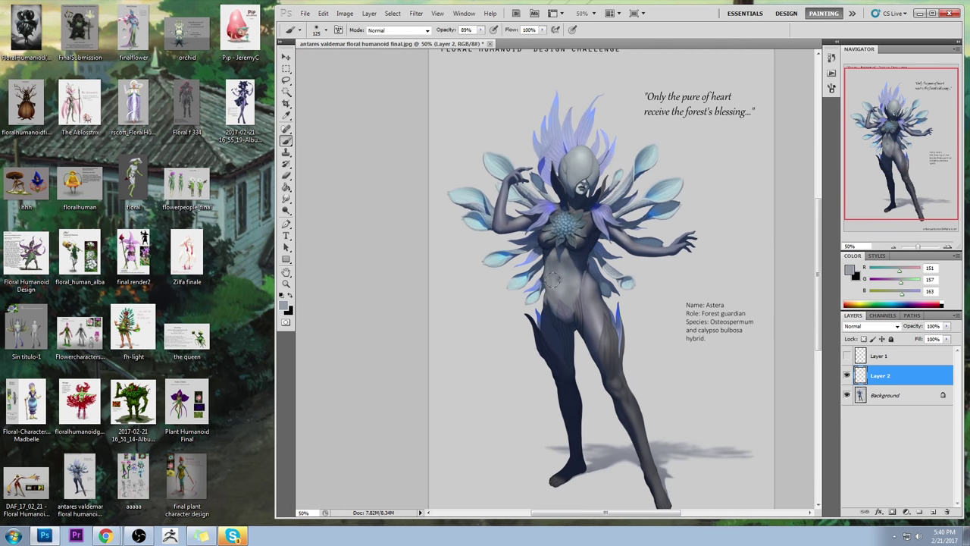
alt+click(555, 278)
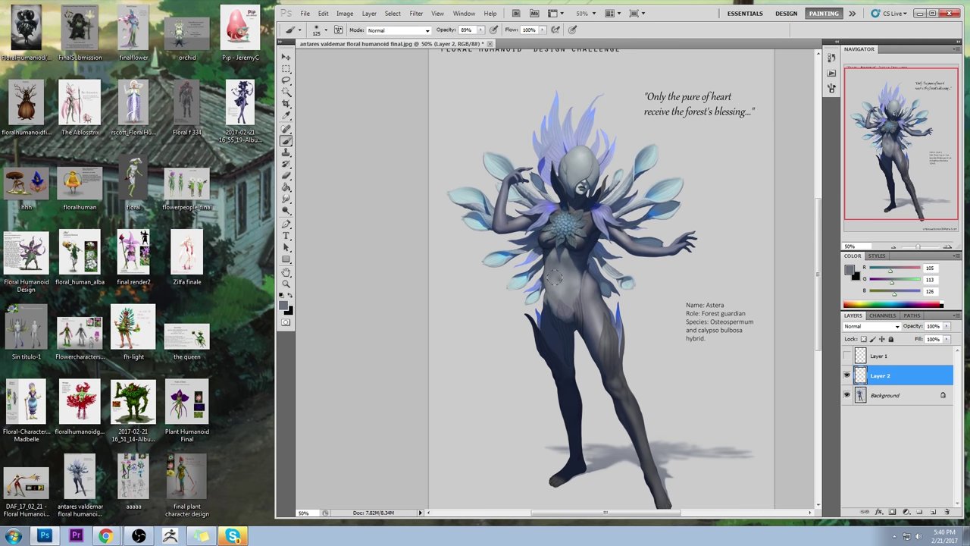
alt+click(562, 292)
key(ctrl+minus)
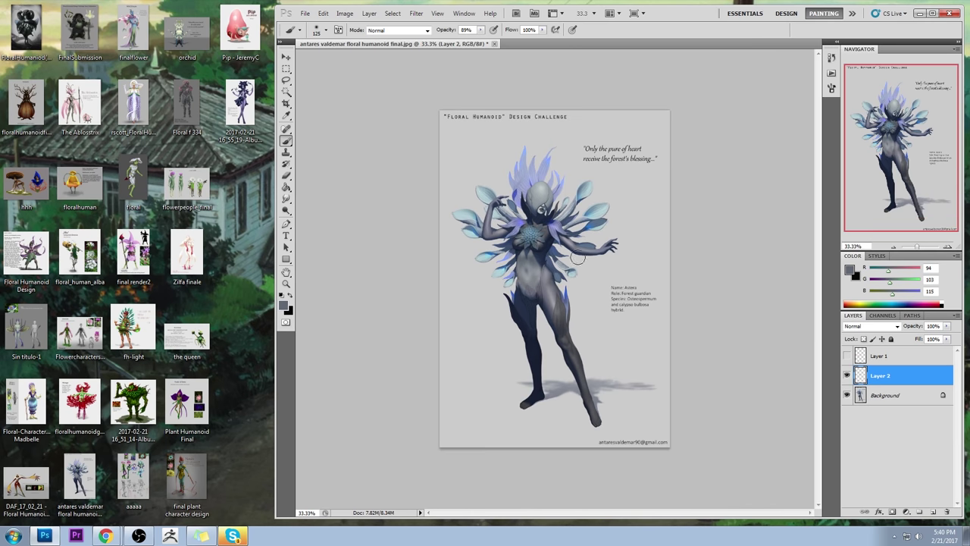
alt+click(528, 271)
alt+click(519, 251)
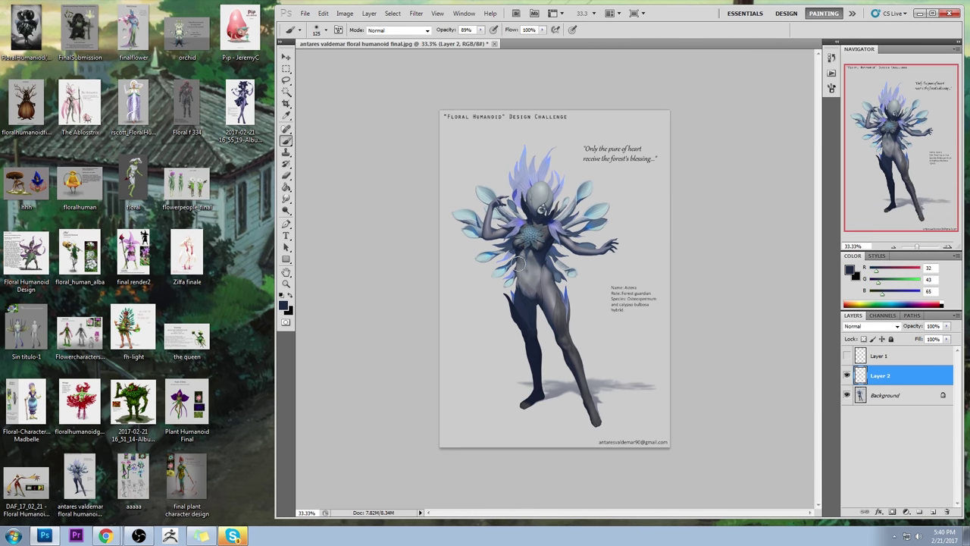
key(bracketright)
Merge Layer 2 into Background, then Liquify the waist contour with a 211 brush.
right_click(900, 381)
click(906, 360)
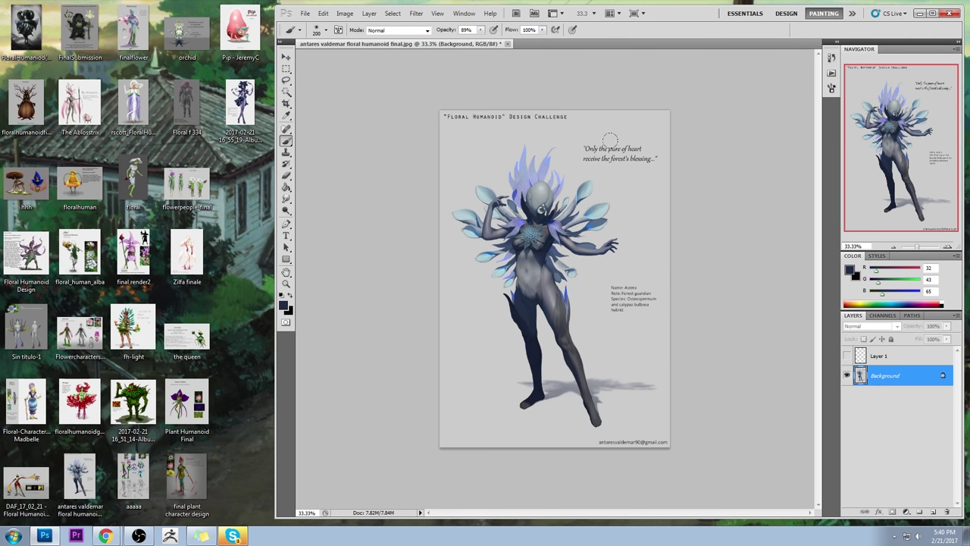
click(416, 14)
click(436, 72)
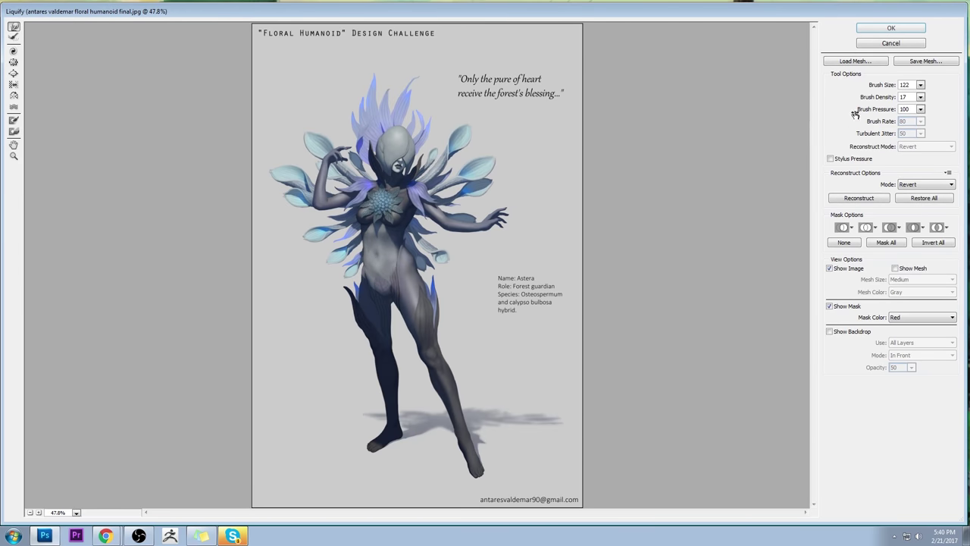
click(919, 84)
click(899, 97)
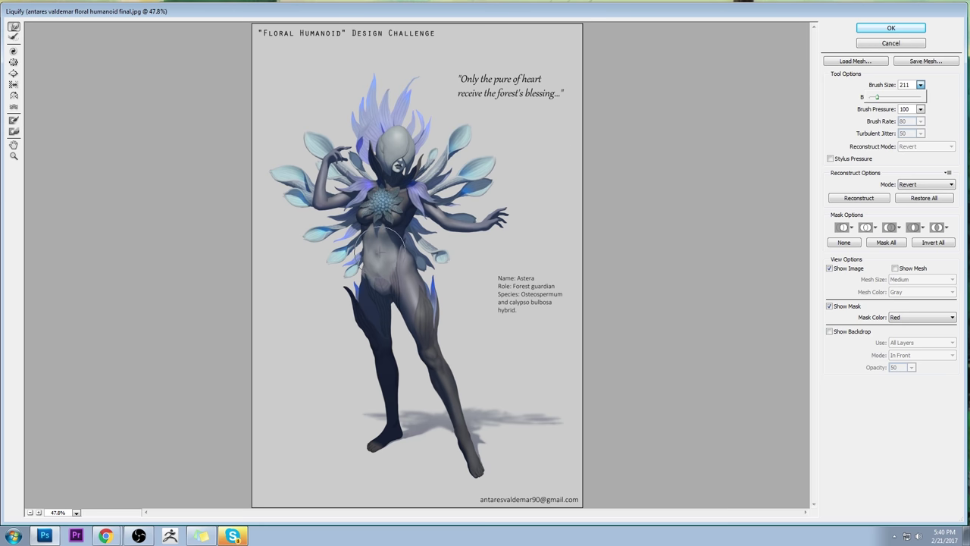
click(356, 252)
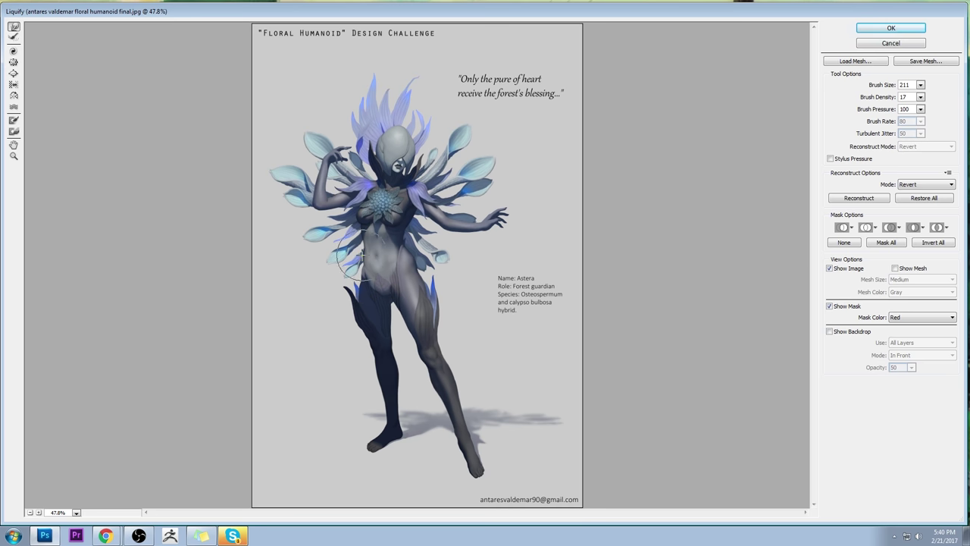
click(890, 29)
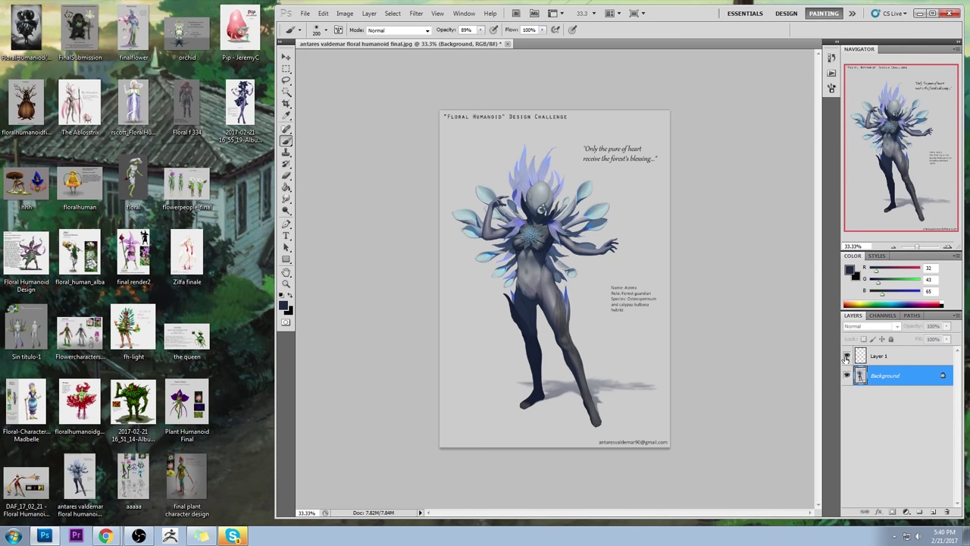
Hide Layer 1 and brush darker shading under the chest.
click(847, 355)
key(z)
click(589, 326)
key(b)
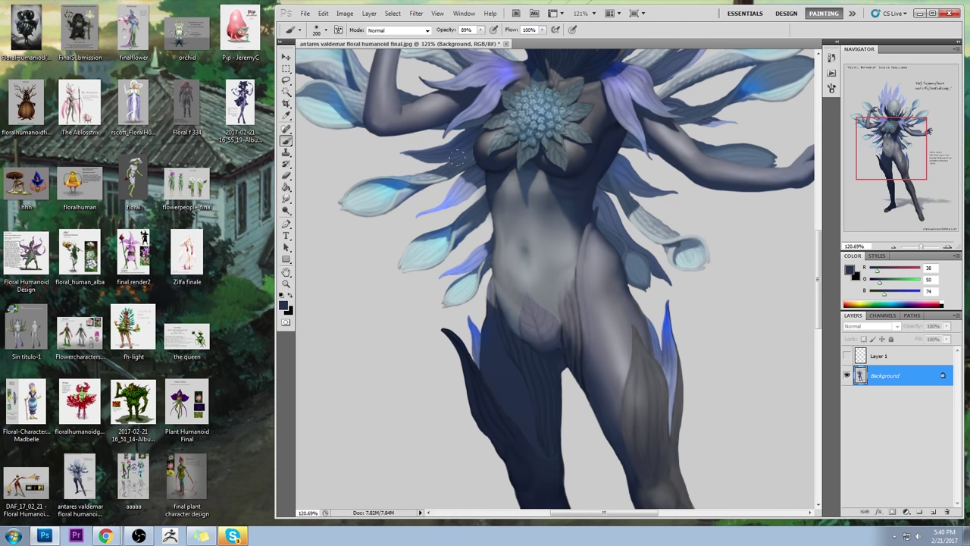
drag(481, 190, 504, 203)
Fit the image on screen and switch to the Dodge Tool with a smaller brush.
key(ctrl+0)
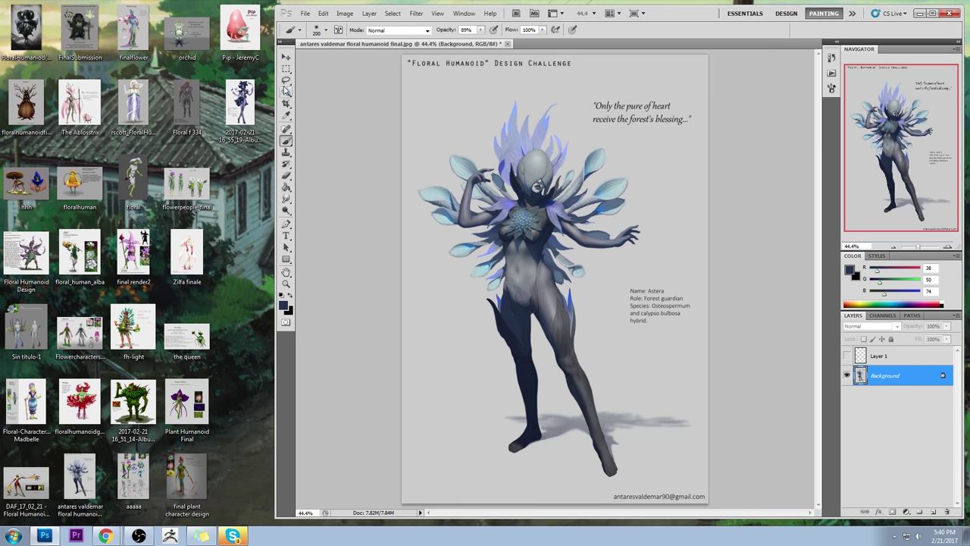
click(286, 91)
click(287, 210)
click(326, 213)
key(bracketleft)
key(bracketleft)
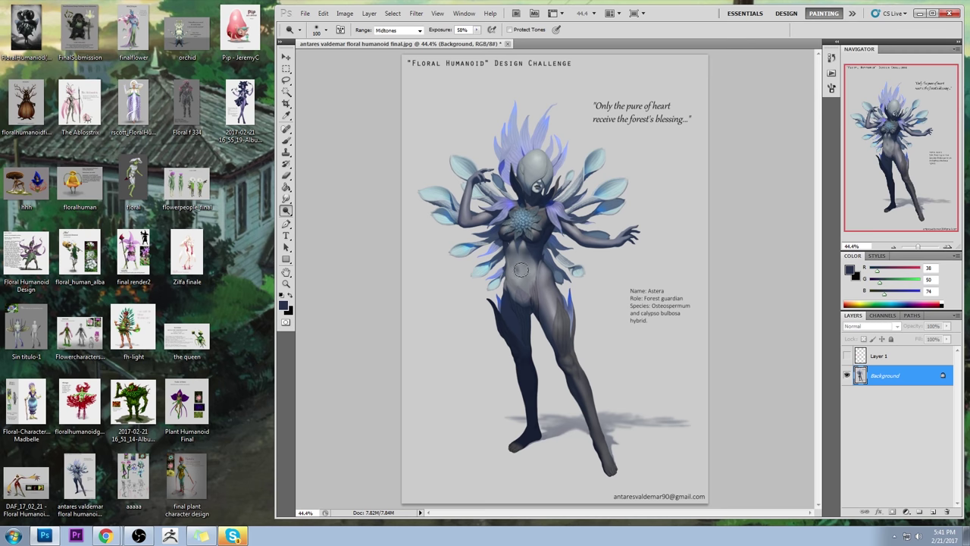
Sample the chest colour for a 70% opacity brush and add a new empty layer.
key(b)
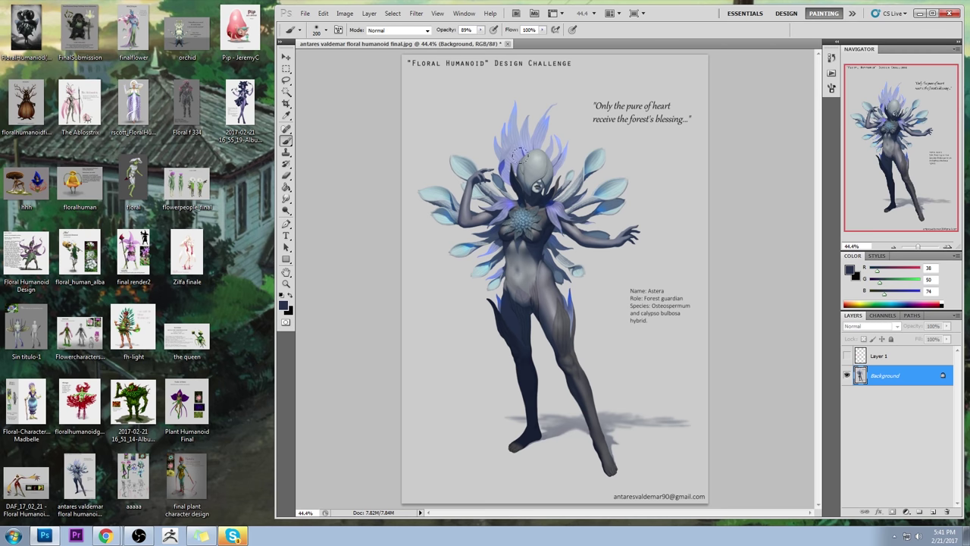
alt+click(511, 238)
drag(480, 30, 468, 44)
key(ctrl+minus)
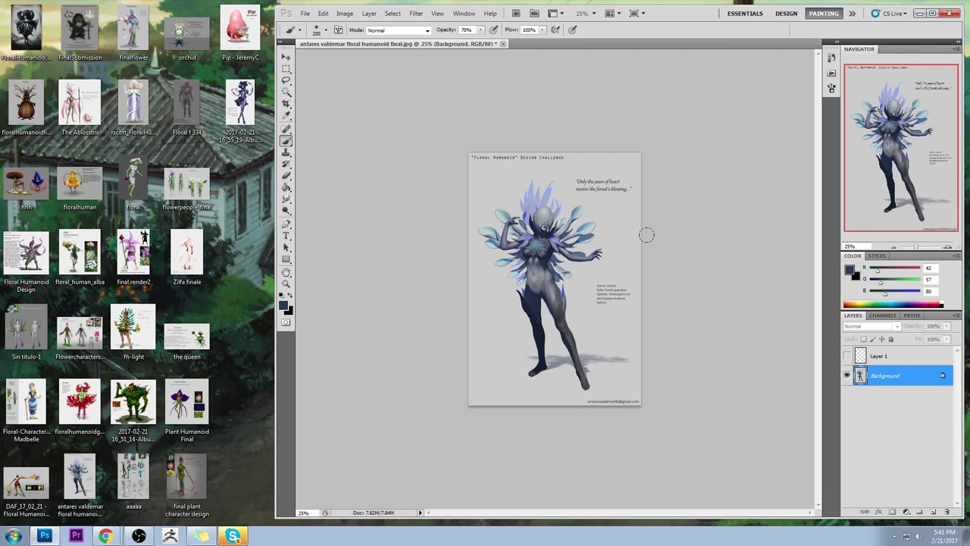
key(ctrl+plus)
key(ctrl+plus)
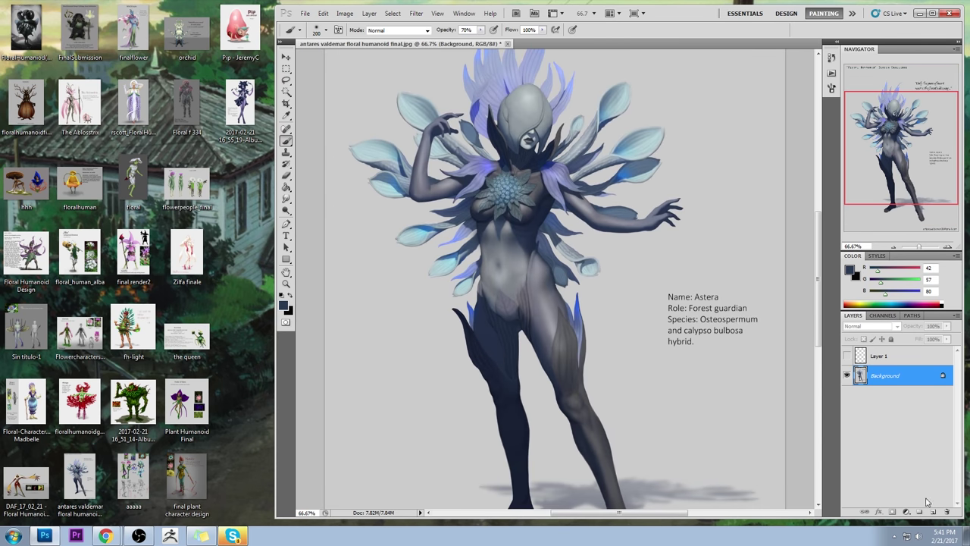
click(933, 511)
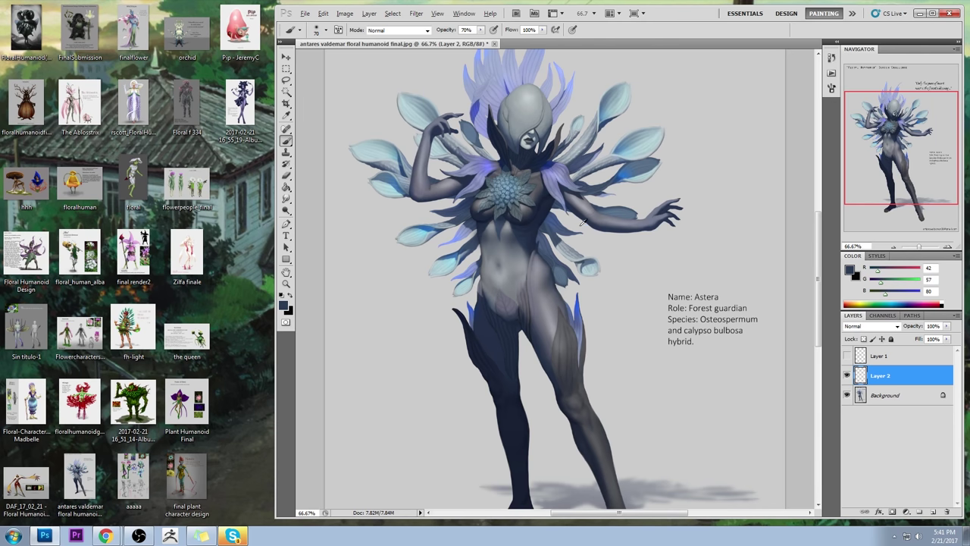
Sample the light grey background colour and set the eraser size to about 45–50.
alt+click(574, 217)
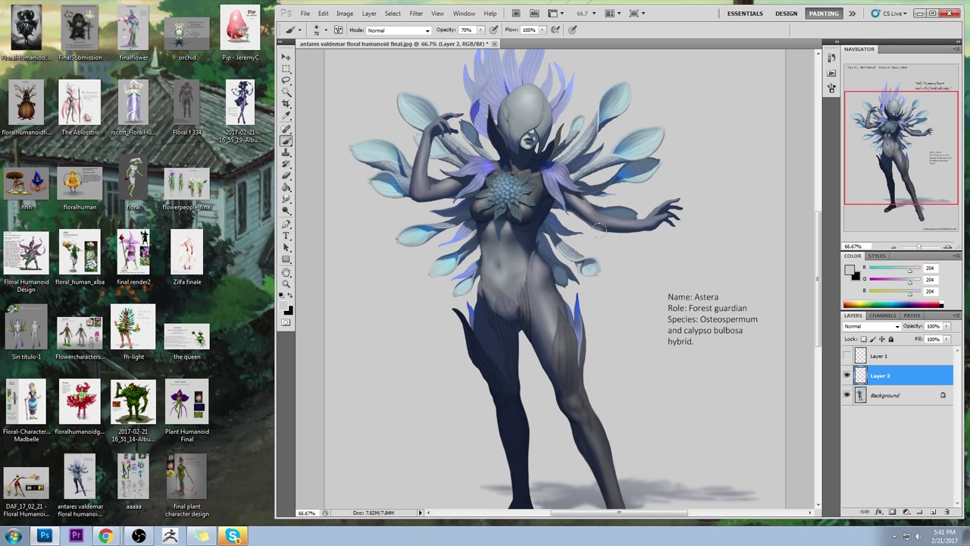
key(e)
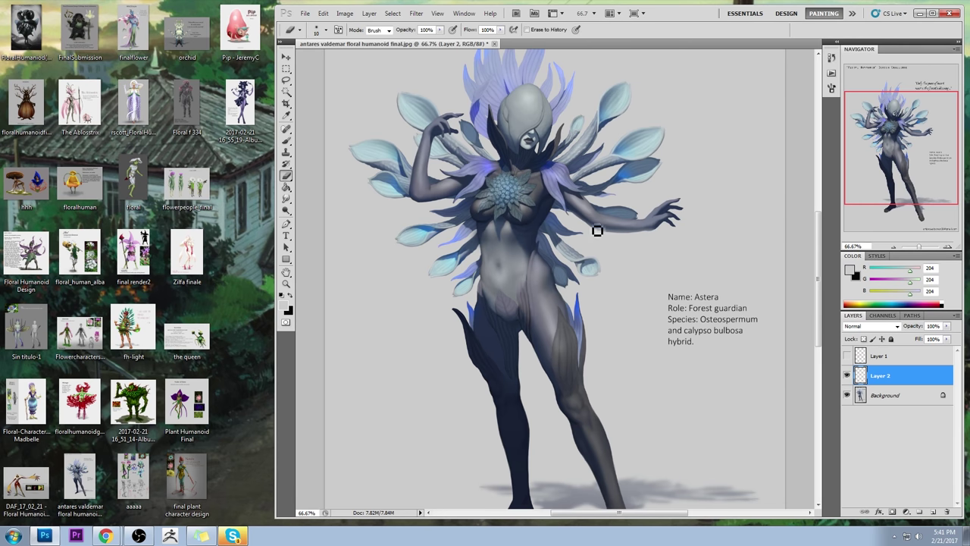
key(bracketright)
key(bracketright)
key(bracketright)
key(bracketright)
key(bracketleft)
key(bracketright)
Alternate between brush and eraser, trying eraser sizes from 30 to 50.
key(b)
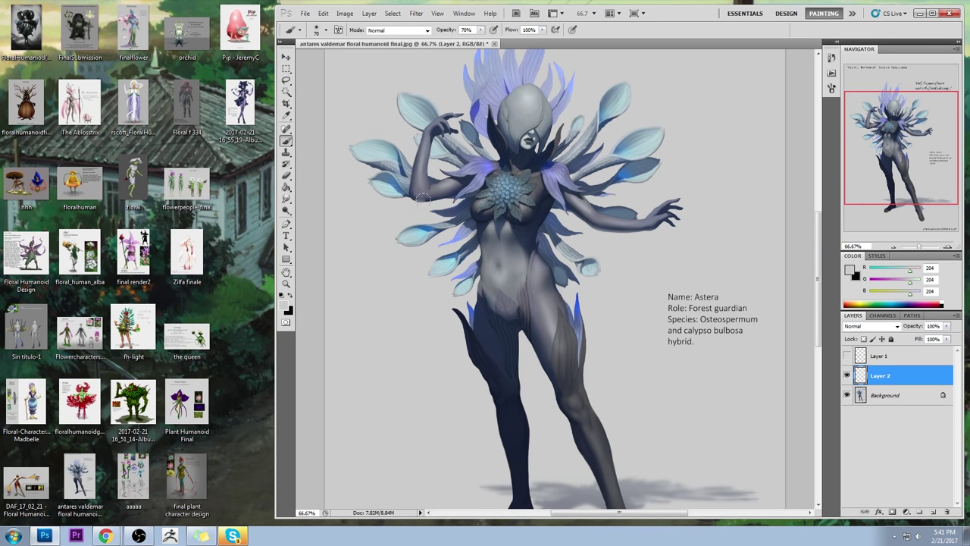
key(e)
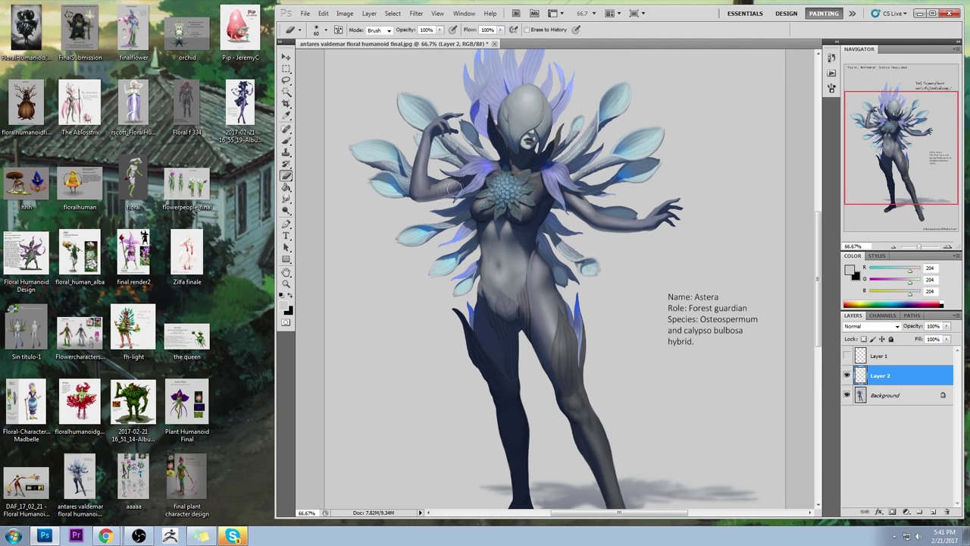
key(bracketleft)
key(bracketleft)
key(bracketleft)
key(bracketright)
key(bracketright)
key(b)
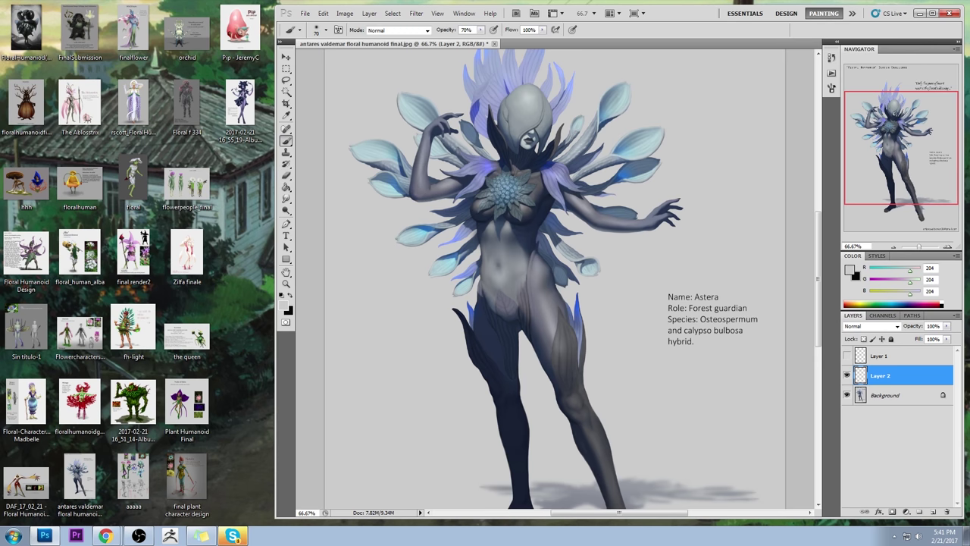
Paint light grey strokes below the chest flower and erase parts beside it with a 35 eraser.
drag(534, 189, 530, 250)
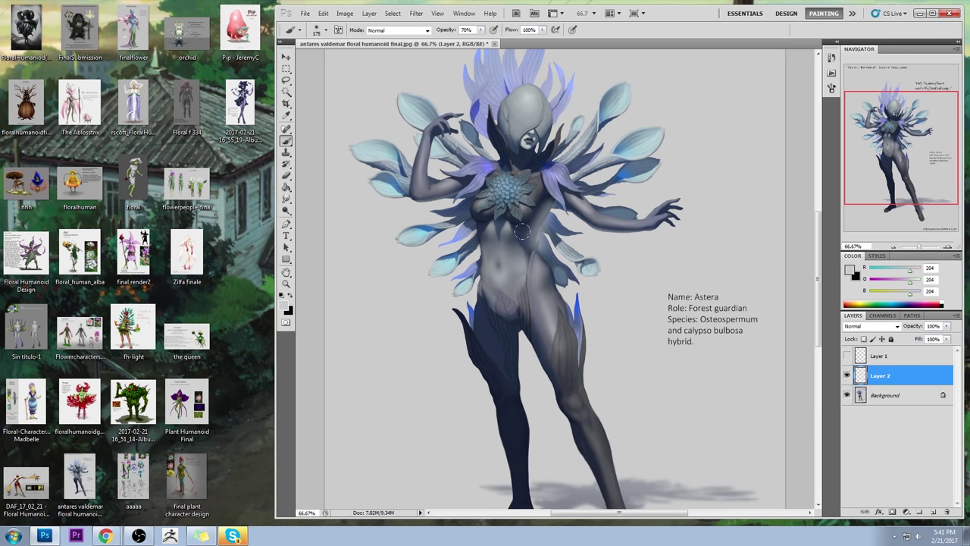
key(e)
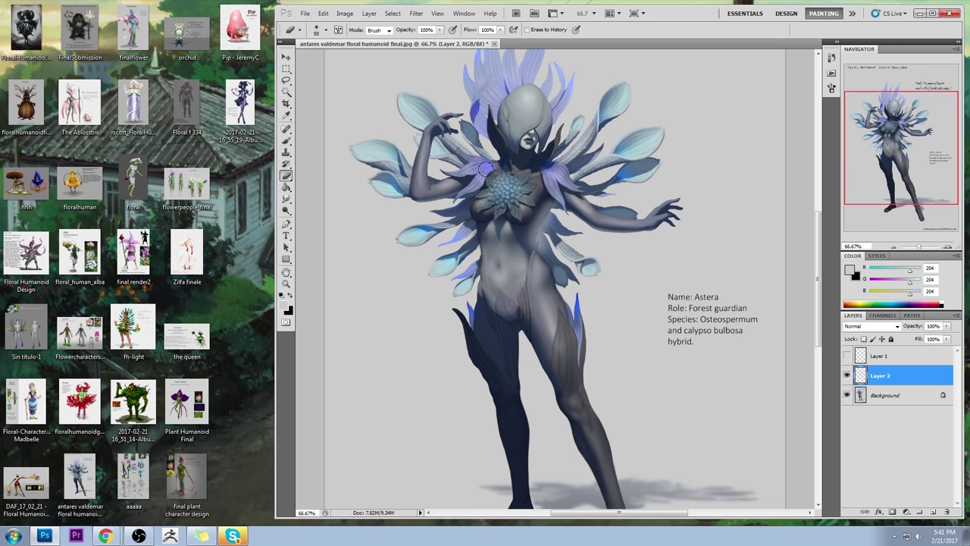
mouse_move(525, 204)
mouse_down()
mouse_move(541, 214)
mouse_move(513, 224)
mouse_up()
key(bracketleft)
key(bracketleft)
key(bracketleft)
key(bracketleft)
key(bracketleft)
key(bracketleft)
key(bracketleft)
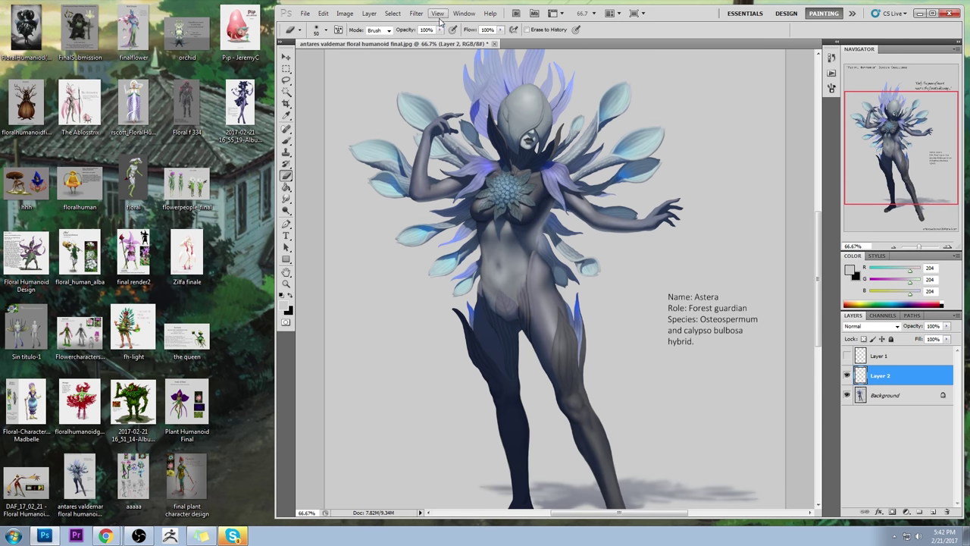
mouse_move(563, 213)
mouse_down()
mouse_move(549, 231)
mouse_move(560, 195)
mouse_move(544, 235)
mouse_move(552, 251)
mouse_up()
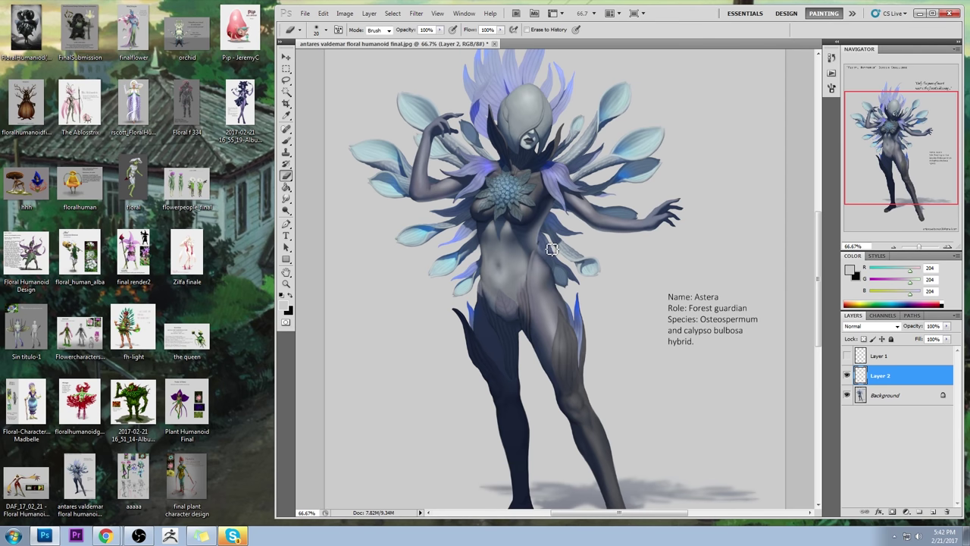
key(bracketright)
key(bracketright)
key(bracketright)
Paint faint dark strokes over the chest and torso at 28% brush opacity.
scroll(551, 172, down, 2)
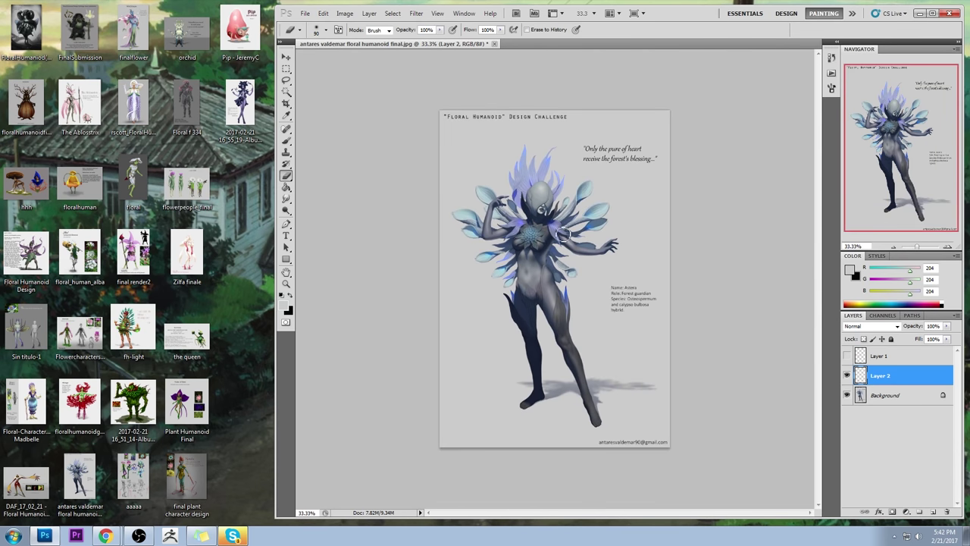
drag(439, 30, 423, 42)
click(439, 29)
drag(440, 42, 429, 41)
drag(541, 259, 547, 262)
mouse_move(541, 253)
mouse_down()
mouse_move(542, 234)
mouse_move(576, 215)
mouse_up()
Zoom in on the torso and set the brush to size 80 at 26% opacity.
key(z)
key(b)
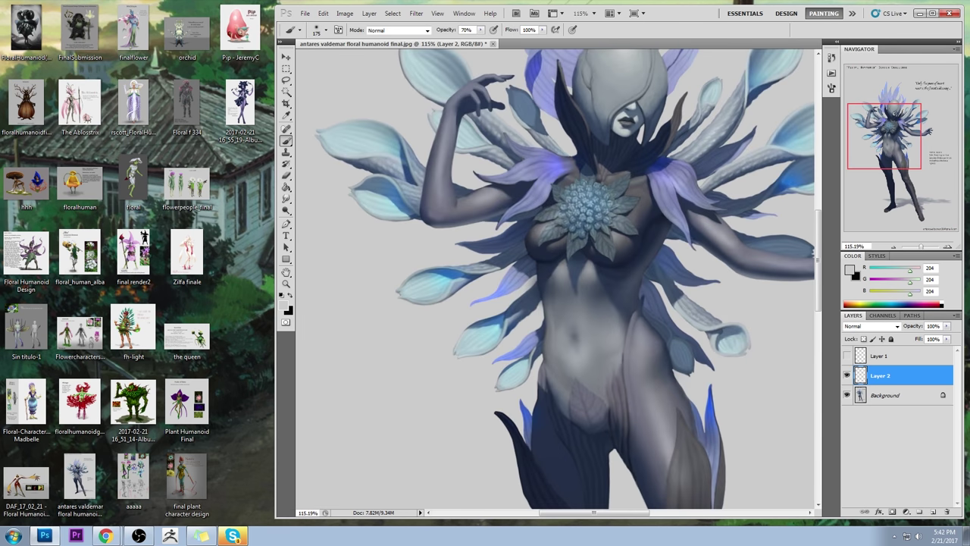
key(bracketleft)
key(bracketleft)
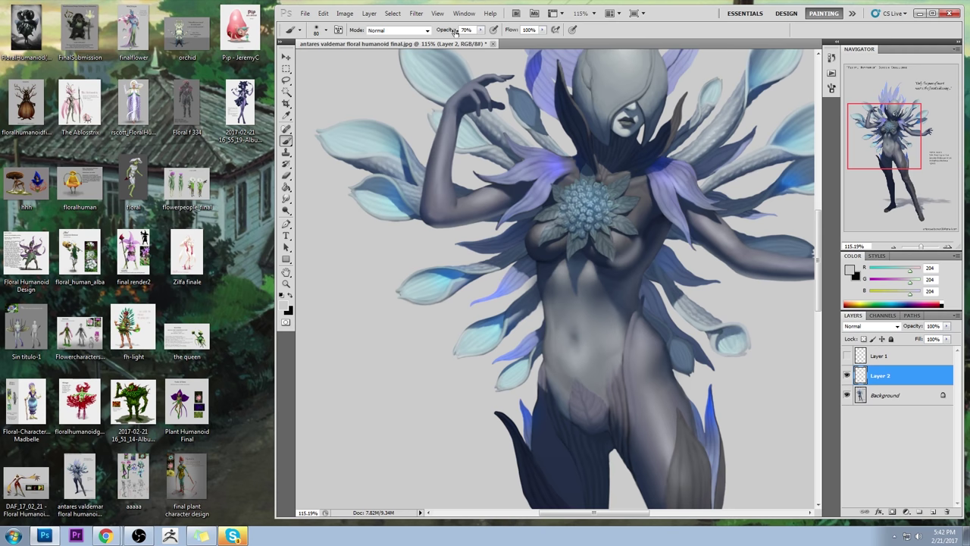
click(479, 30)
drag(479, 35, 459, 40)
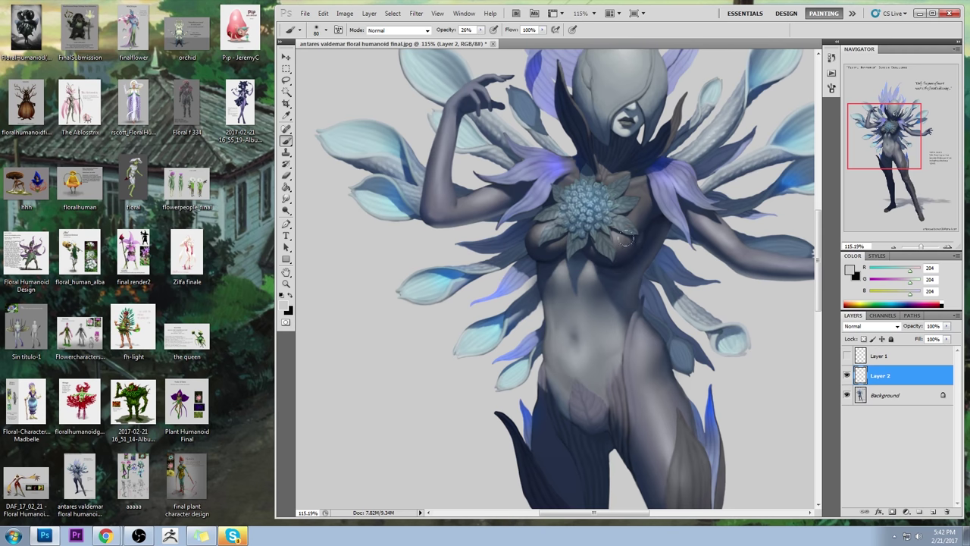
Set the eraser to 53% opacity, resizing it between 25 and 45.
key(e)
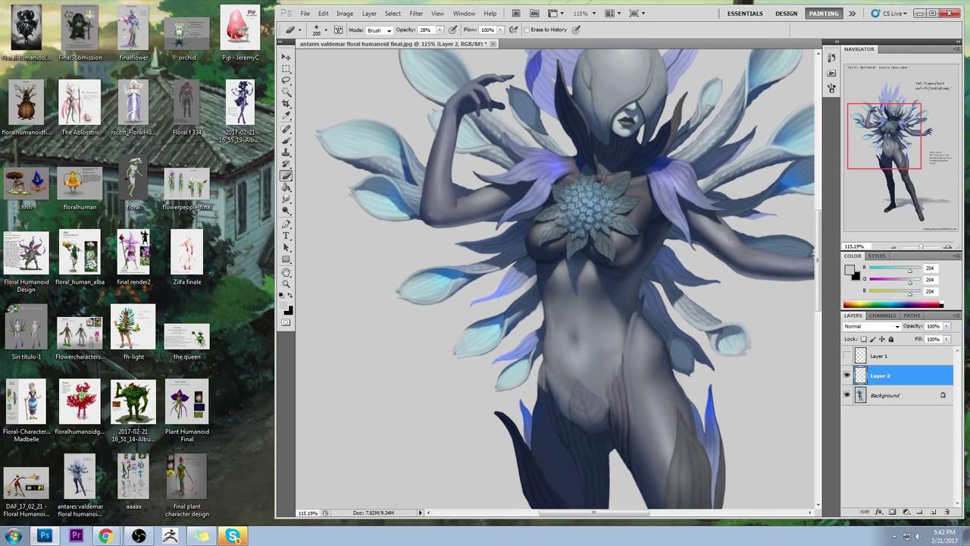
key(bracketleft)
key(bracketleft)
key(bracketright)
key(5)
key(3)
key(bracketright)
key(bracketright)
Zoom out to the whole poster, enlarge the brush to 150 and clear the selection.
key(bracketleft)
key(bracketleft)
key(bracketleft)
key(ctrl+minus)
key(ctrl+minus)
key(ctrl+minus)
key(ctrl+minus)
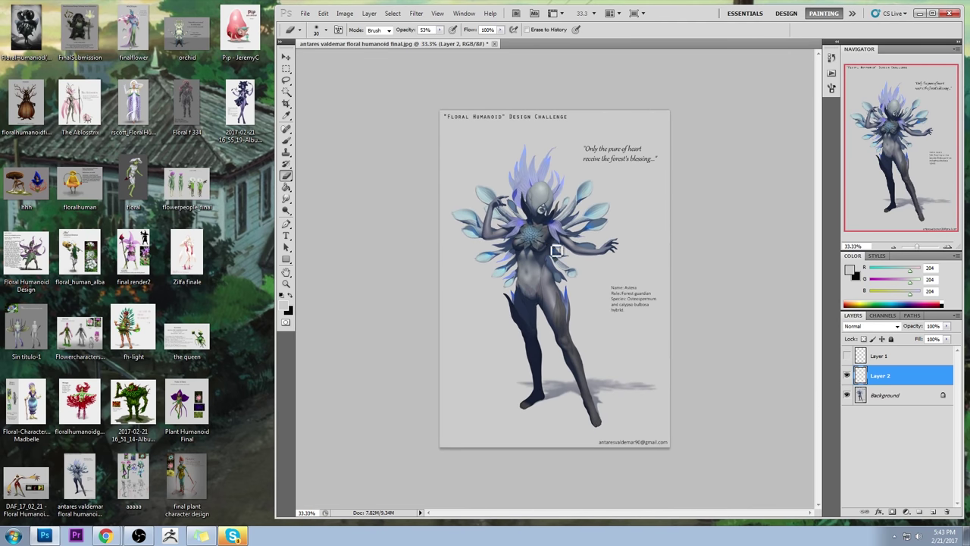
key(bracketright)
key(bracketright)
key(bracketright)
key(z)
key(ctrl+d)
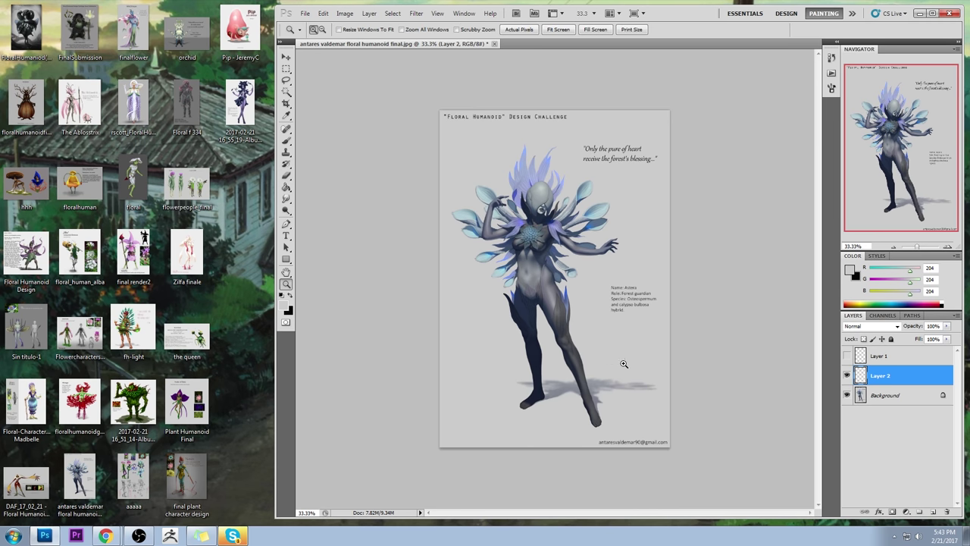
Zoom in on the figure and set the eraser to 100% opacity at a slightly smaller size.
click(596, 314)
key(b)
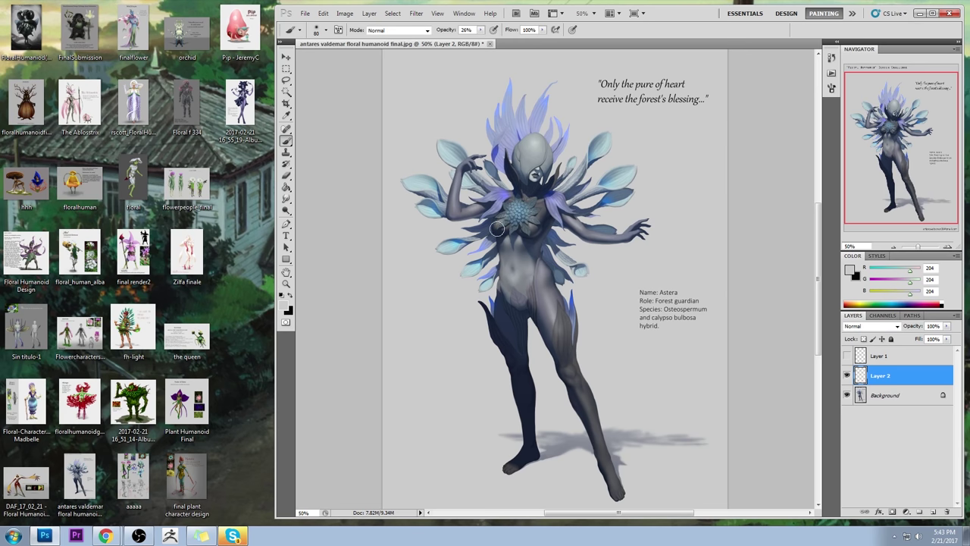
key(e)
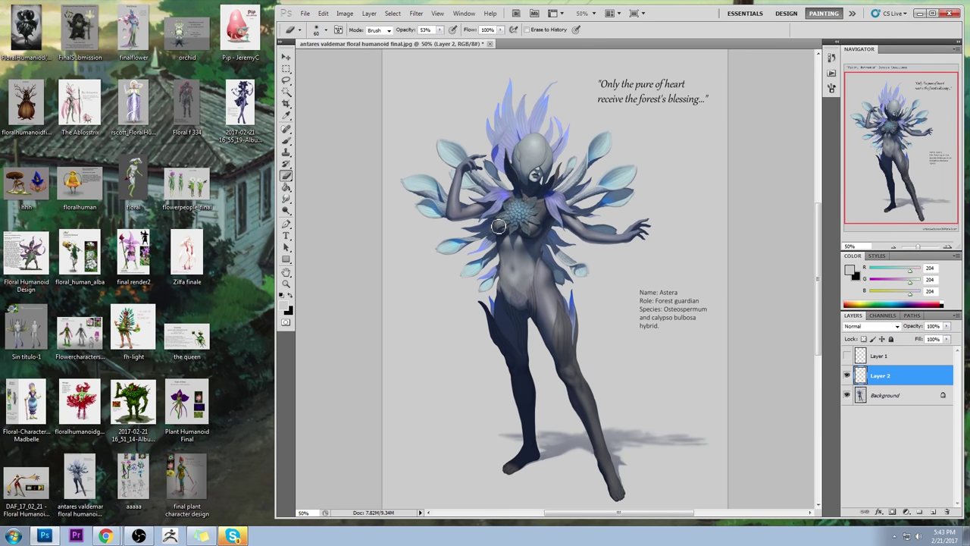
drag(439, 30, 458, 42)
key(bracketleft)
click(438, 29)
drag(446, 42, 455, 41)
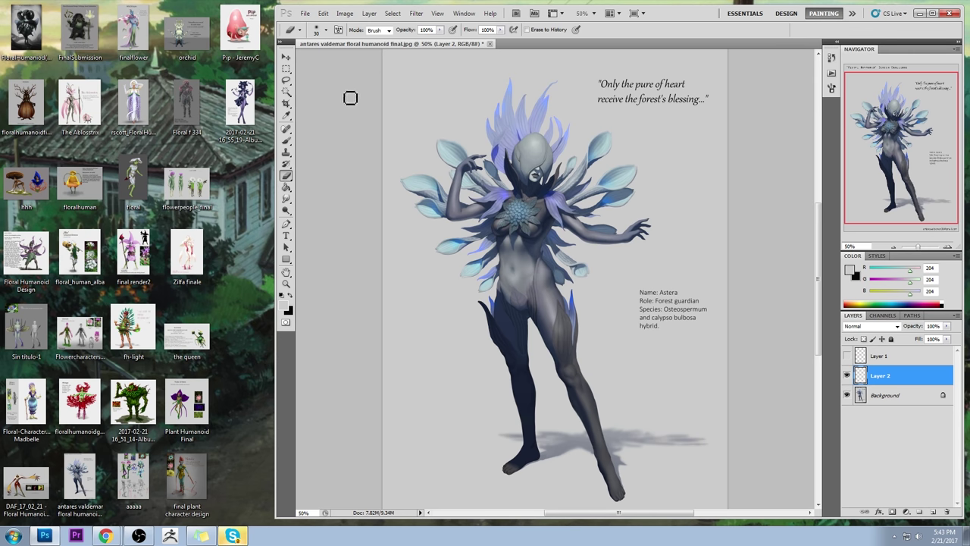
Alternate erasing and painting on Layer 2 with sampled blue-greys, then lower brush opacity to 19%.
key(b)
alt+click(497, 229)
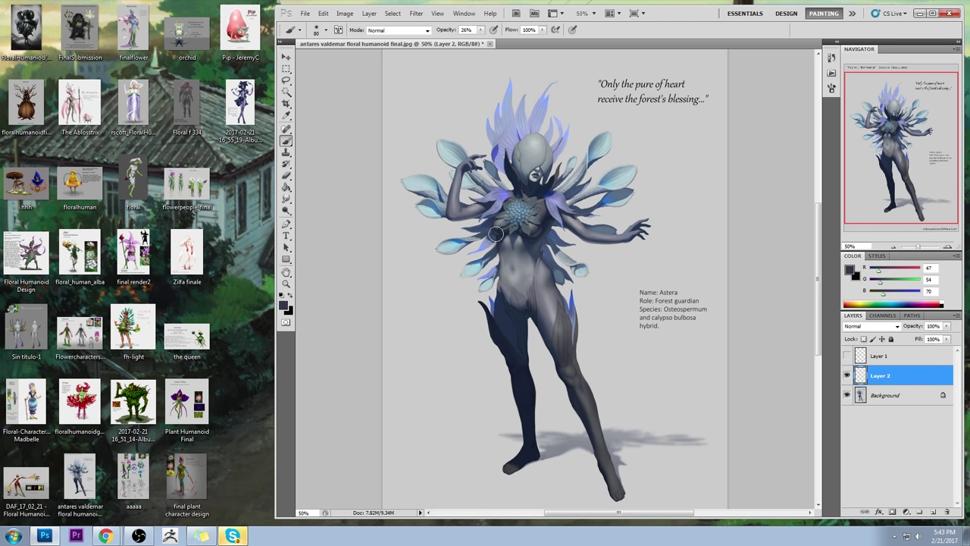
key(e)
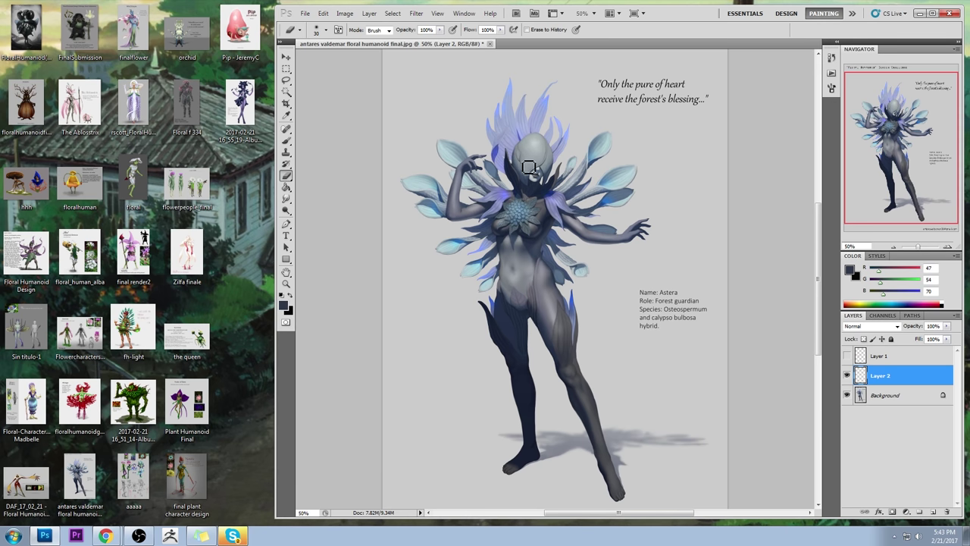
key(b)
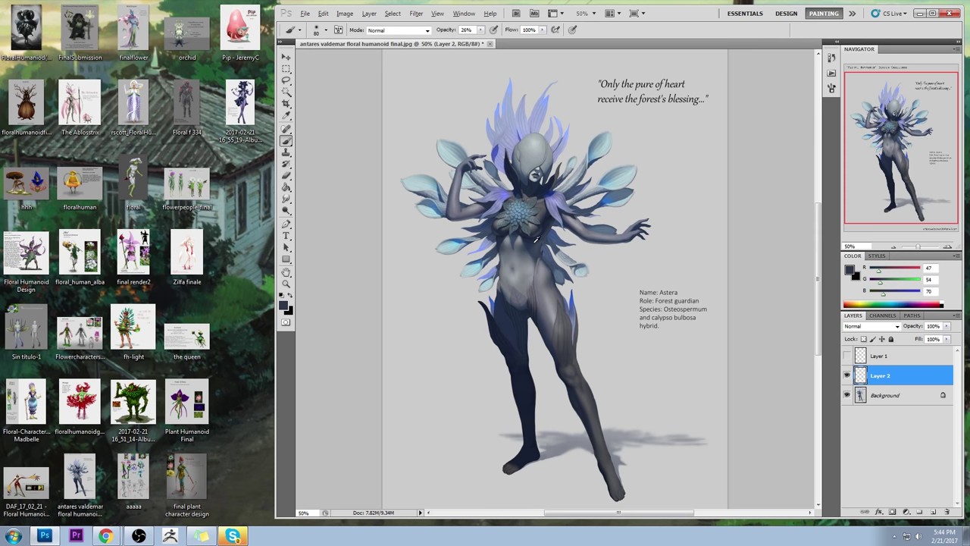
alt+click(536, 240)
alt+click(513, 269)
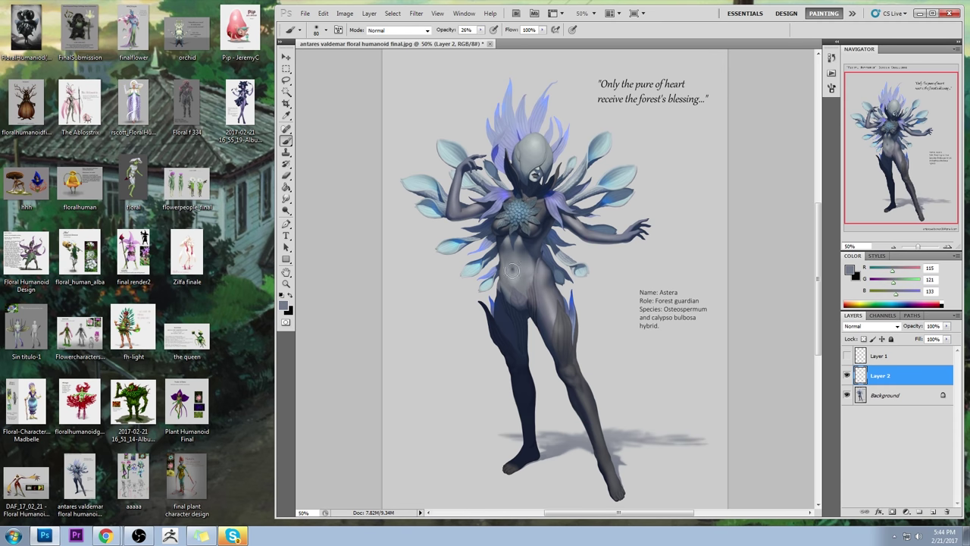
key(alt)
click(480, 31)
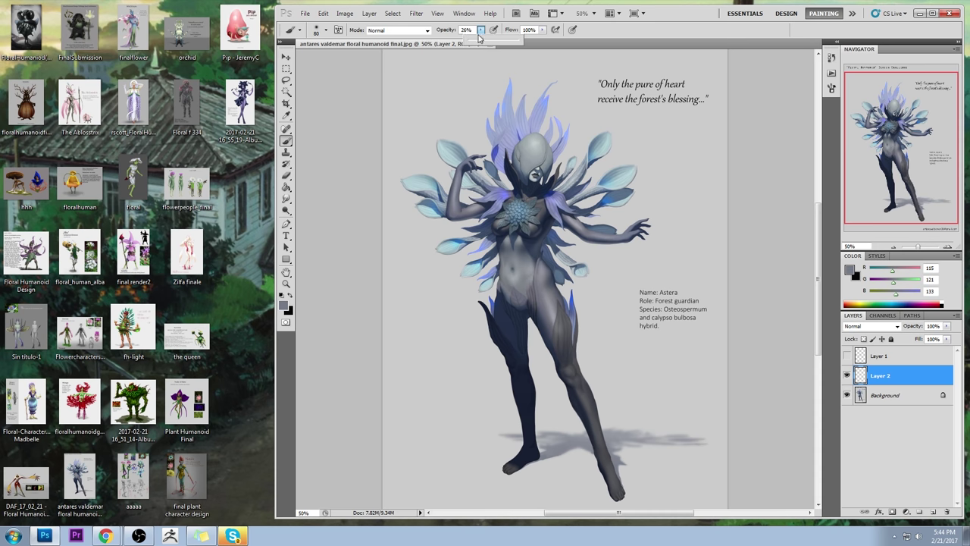
Merge Layer 2 into the Background, sample darker and lighter blue-greys, and add a new Layer 2.
right_click(880, 385)
click(886, 354)
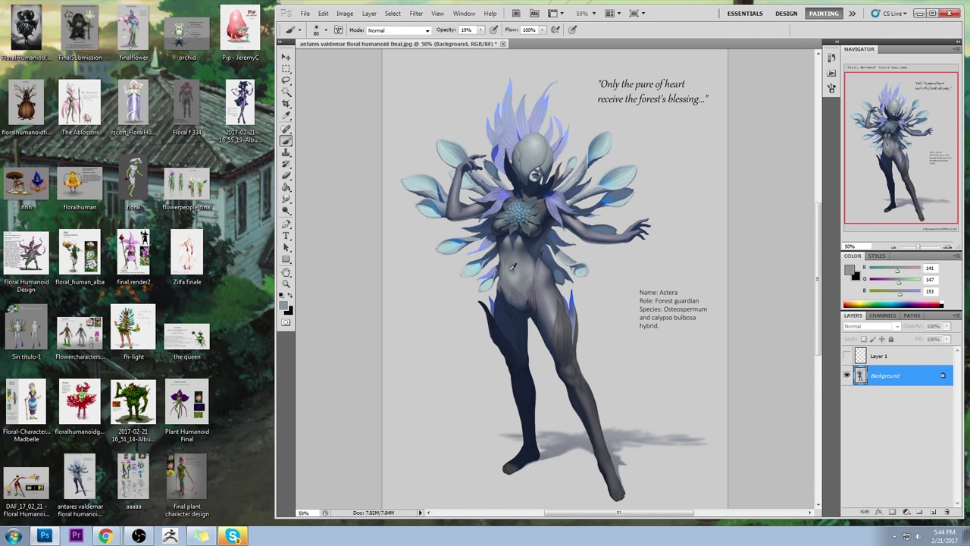
alt+click(512, 185)
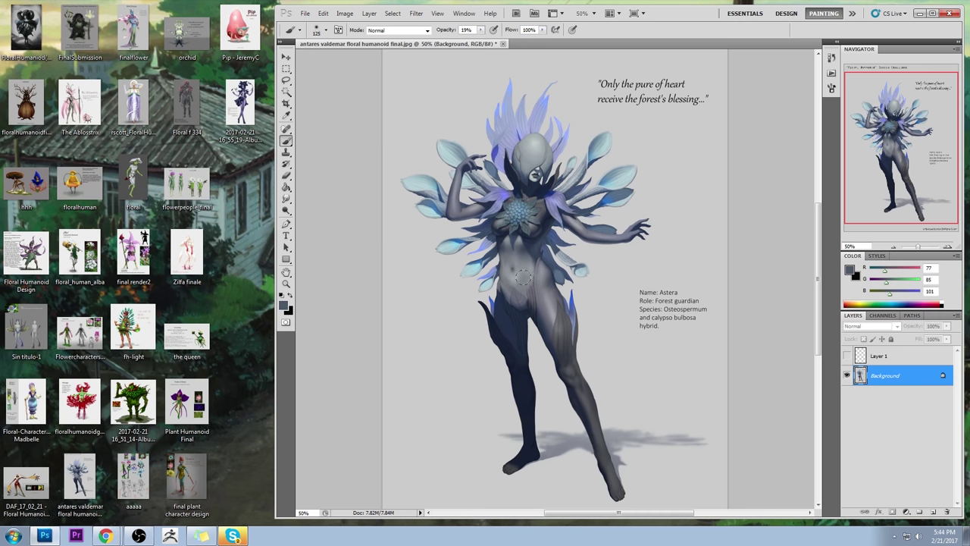
alt+click(527, 306)
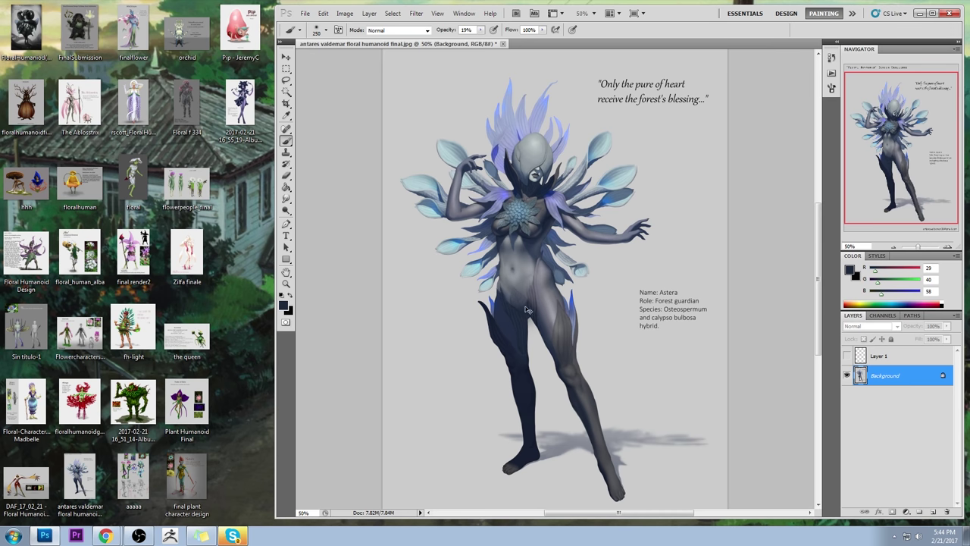
alt+click(529, 261)
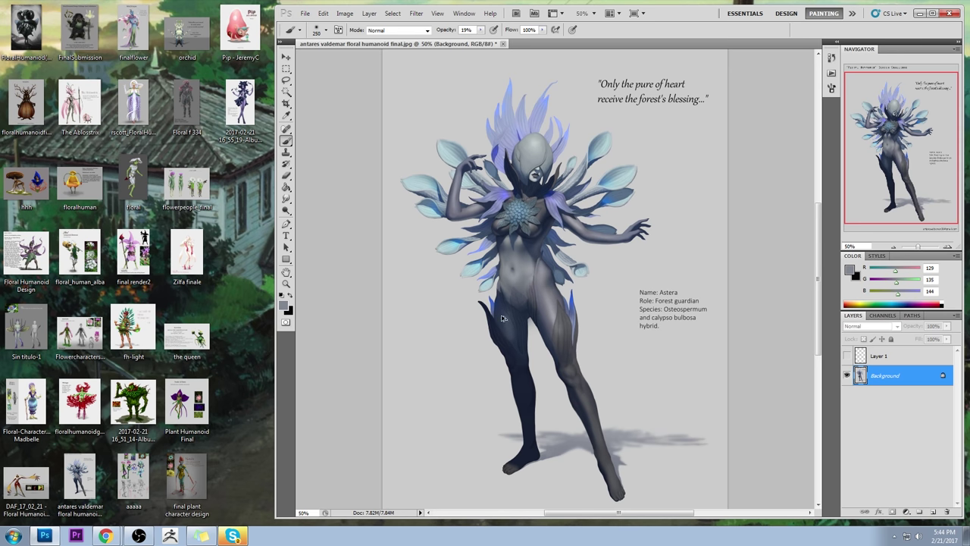
click(932, 511)
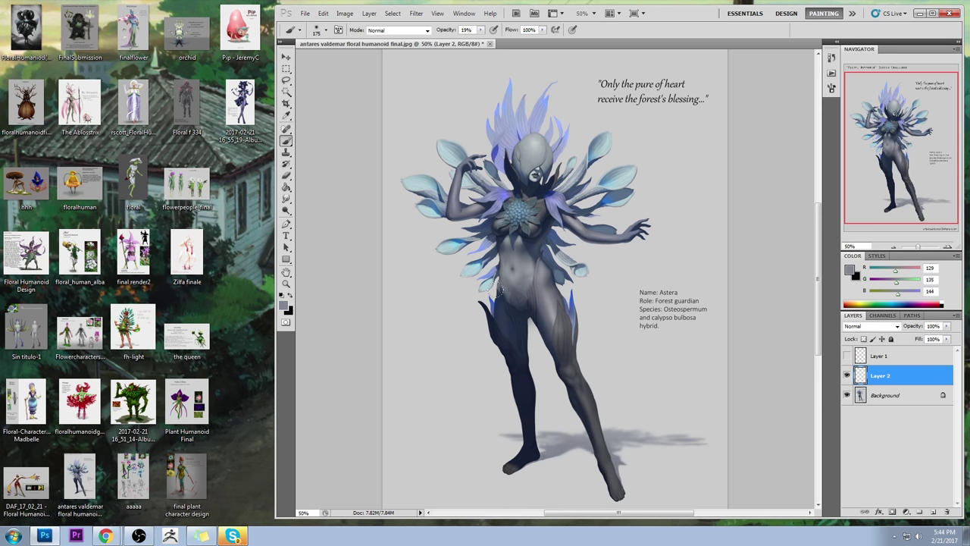
Paint light hip shading, erase it from the left thigh, and add a dark stroke along the thigh edge.
drag(504, 341, 501, 314)
key(e)
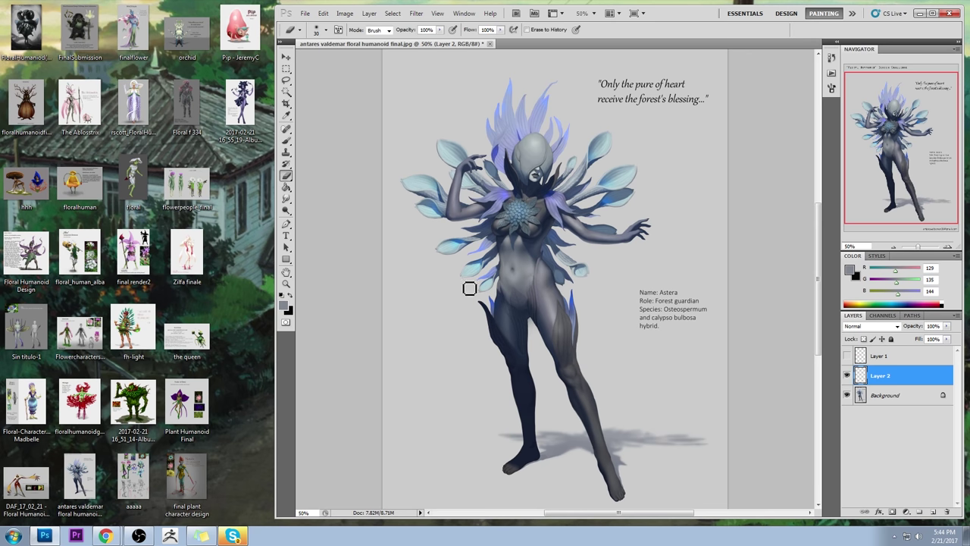
mouse_move(494, 321)
mouse_down()
mouse_move(526, 372)
mouse_move(492, 334)
mouse_move(520, 372)
mouse_move(489, 316)
mouse_move(532, 378)
mouse_move(499, 340)
mouse_move(493, 360)
mouse_move(539, 412)
mouse_up()
key(bracketright)
key(bracketright)
key(bracketright)
key(bracketright)
key(bracketright)
key(bracketright)
key(bracketleft)
key(bracketleft)
key(bracketleft)
key(bracketright)
key(bracketright)
key(bracketright)
drag(503, 312, 507, 341)
mouse_move(438, 30)
mouse_down()
mouse_move(441, 40)
mouse_move(400, 47)
mouse_up()
key(b)
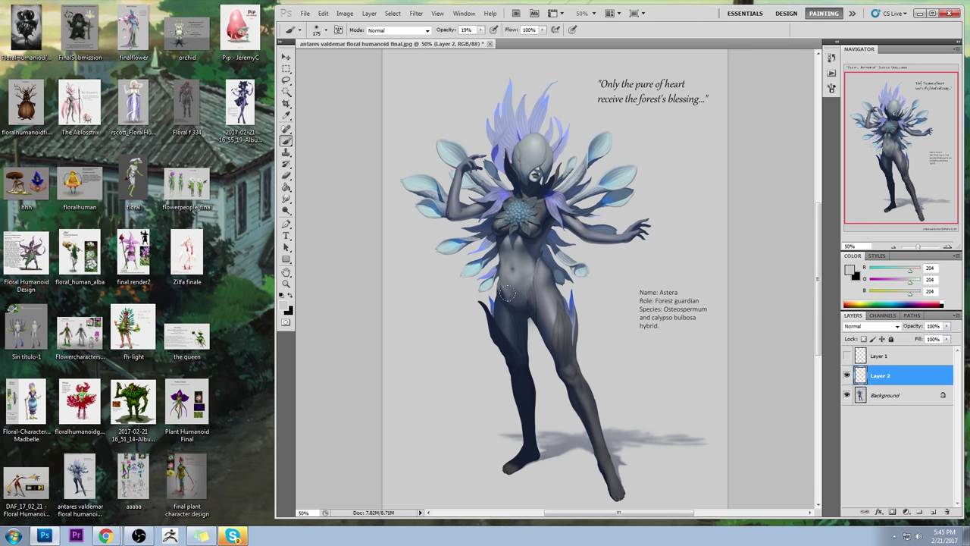
key(ctrl+minus)
key(ctrl+minus)
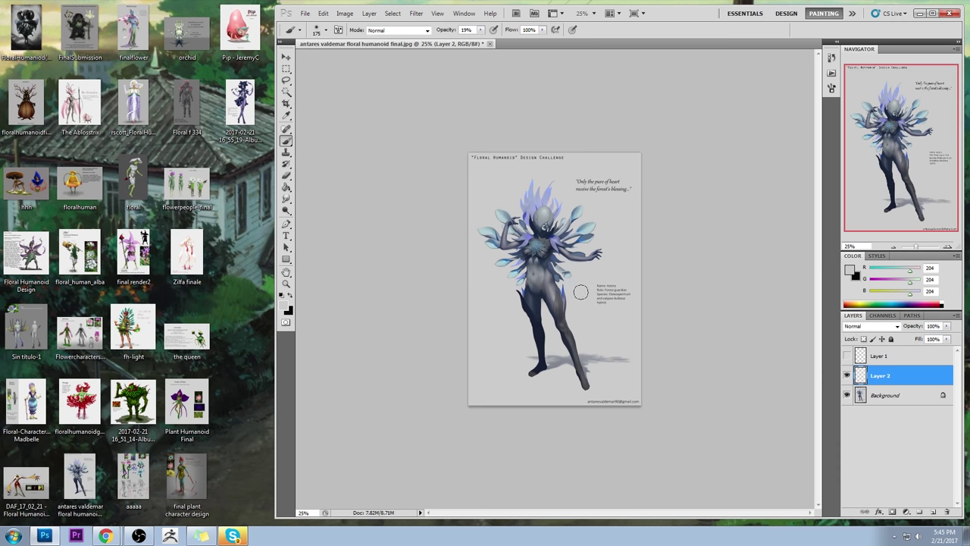
Merge Layer 2 down and set up Liquify's Forward Warp at size 91, zoomed on the hips.
right_click(913, 375)
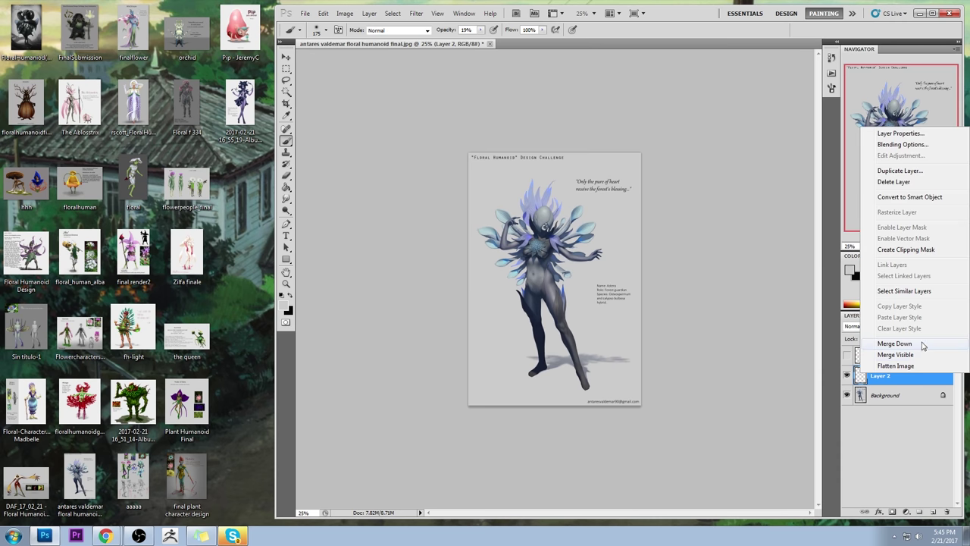
click(756, 251)
click(416, 12)
click(435, 72)
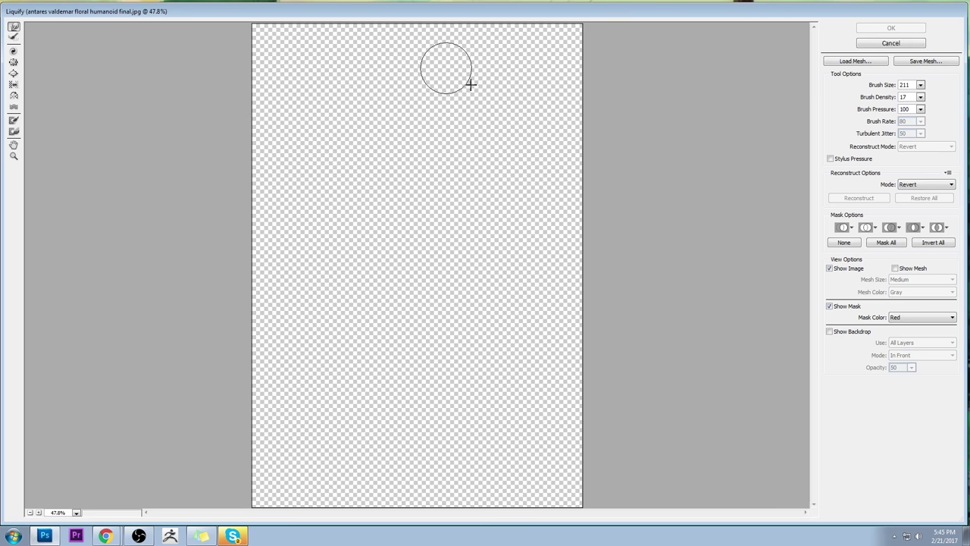
key(z)
drag(346, 178, 460, 363)
click(14, 27)
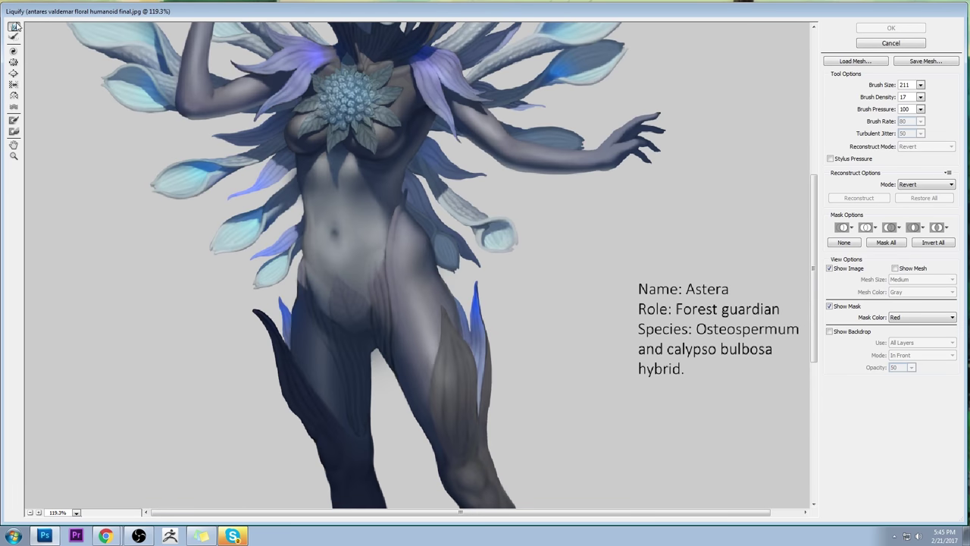
click(919, 85)
drag(875, 99, 872, 99)
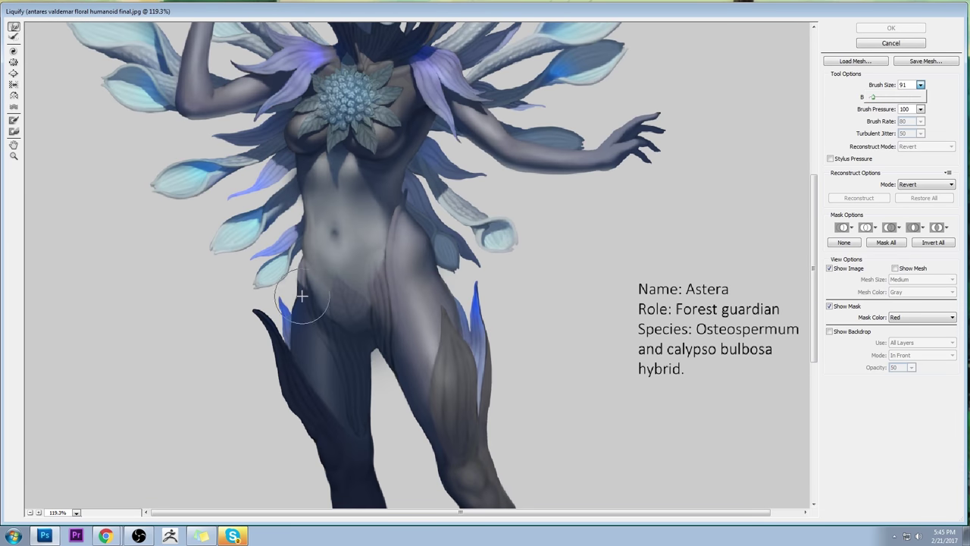
Warp the left hip contour with a size-132 brush, pushing the dark leg tone up-left, and apply.
drag(314, 292, 313, 281)
key(ctrl+z)
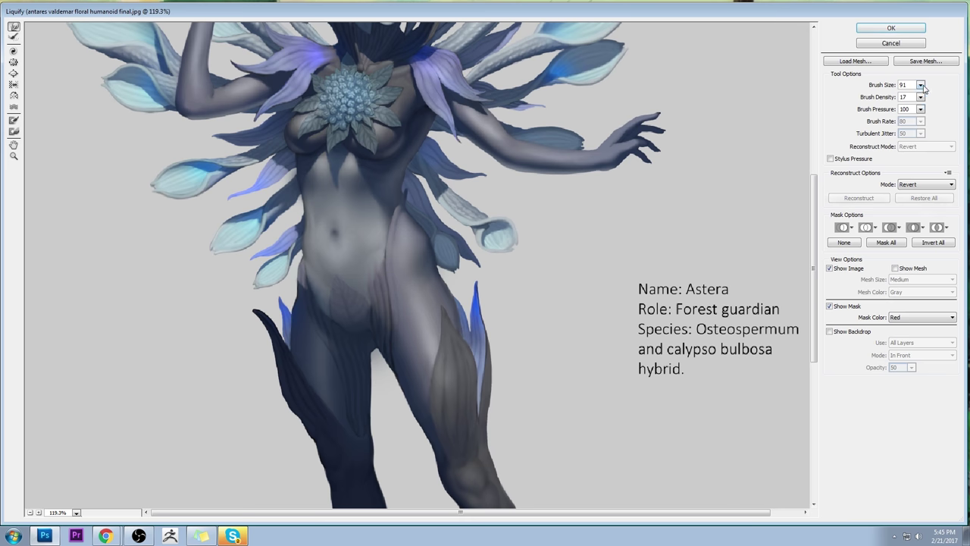
click(920, 84)
drag(872, 97, 877, 96)
key(bracketleft)
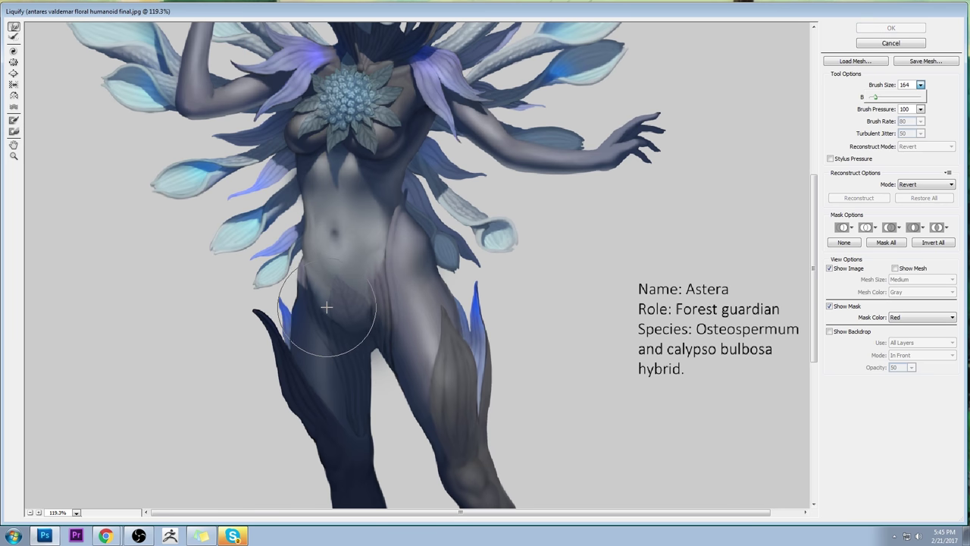
key(bracketleft)
key(bracketleft)
mouse_move(316, 304)
mouse_down()
mouse_move(333, 329)
mouse_move(316, 313)
mouse_move(353, 340)
mouse_up()
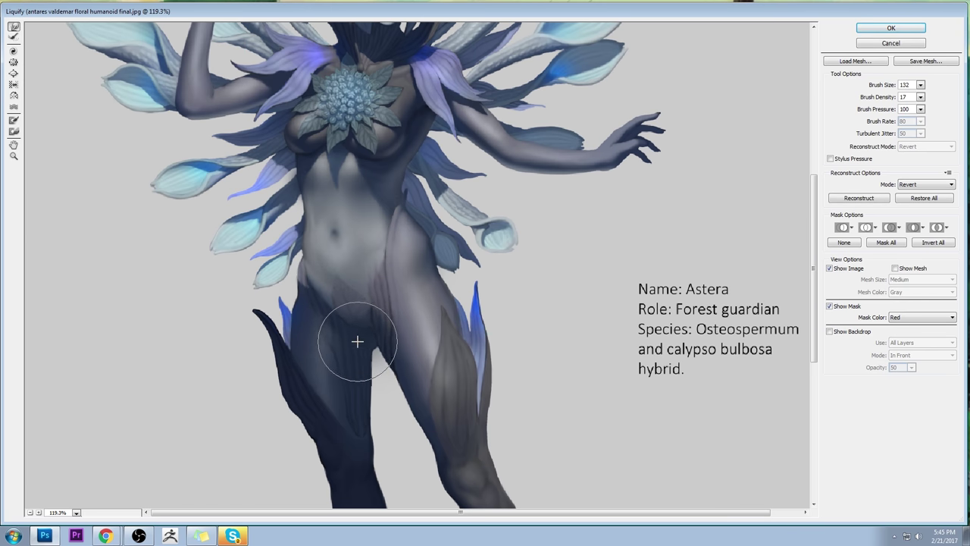
mouse_move(316, 290)
mouse_down()
mouse_move(280, 290)
mouse_move(319, 299)
mouse_move(304, 273)
mouse_move(318, 311)
mouse_move(354, 339)
mouse_up()
key(bracketleft)
key(bracketleft)
key(bracketleft)
key(bracketleft)
key(bracketleft)
key(bracketleft)
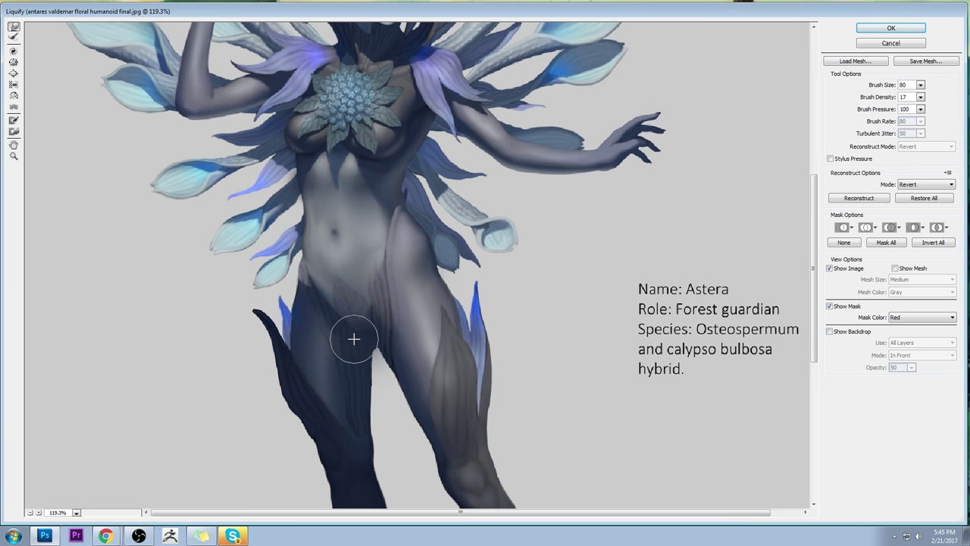
click(905, 29)
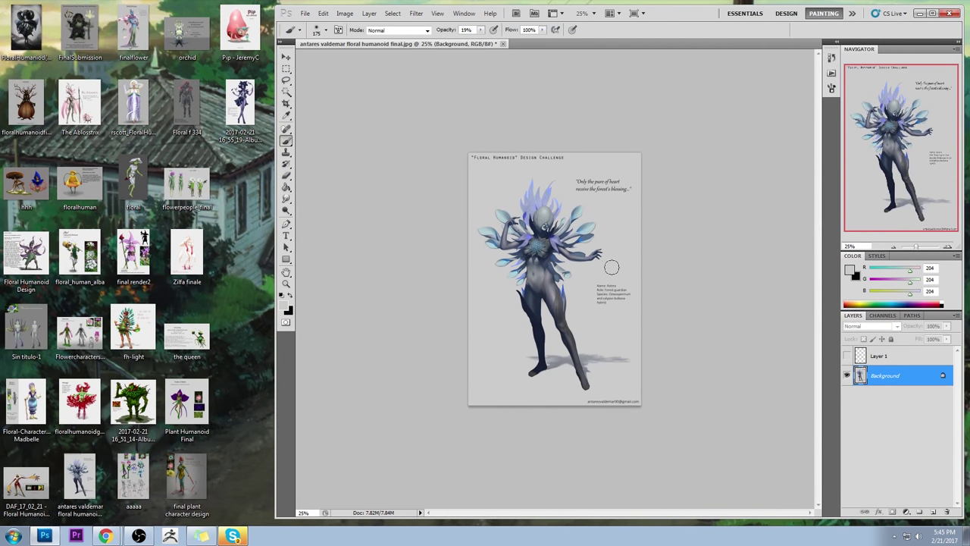
Resize the brush to 800, then darken the figure's legs and lower torso with the Burn tool.
key(ctrl+plus)
key(ctrl+plus)
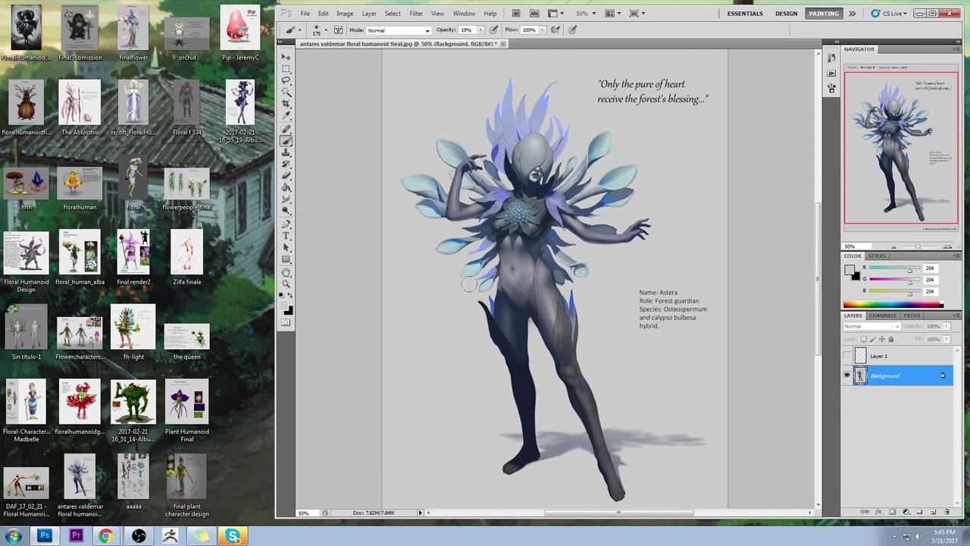
key(ctrl+minus)
key(ctrl+minus)
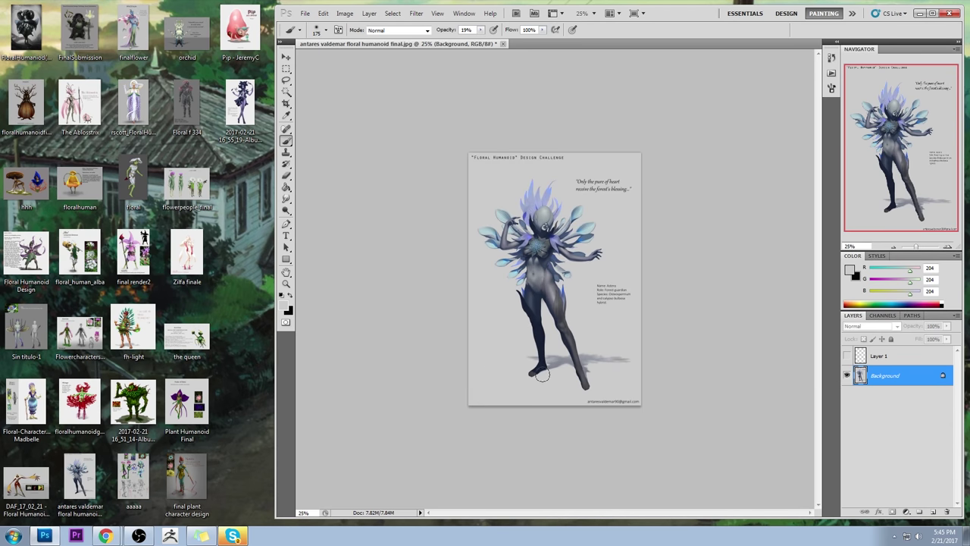
key(bracketright)
key(bracketleft)
key(bracketleft)
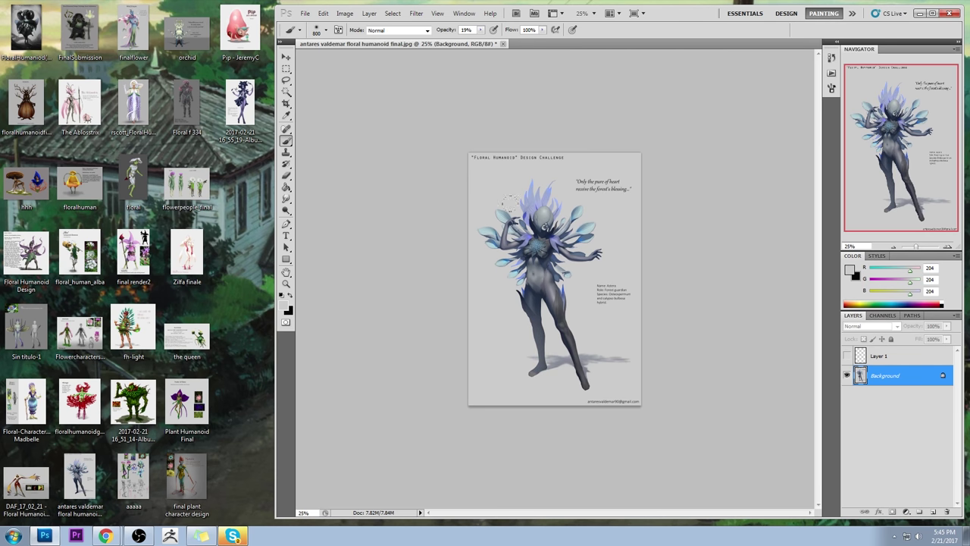
click(285, 91)
click(572, 345)
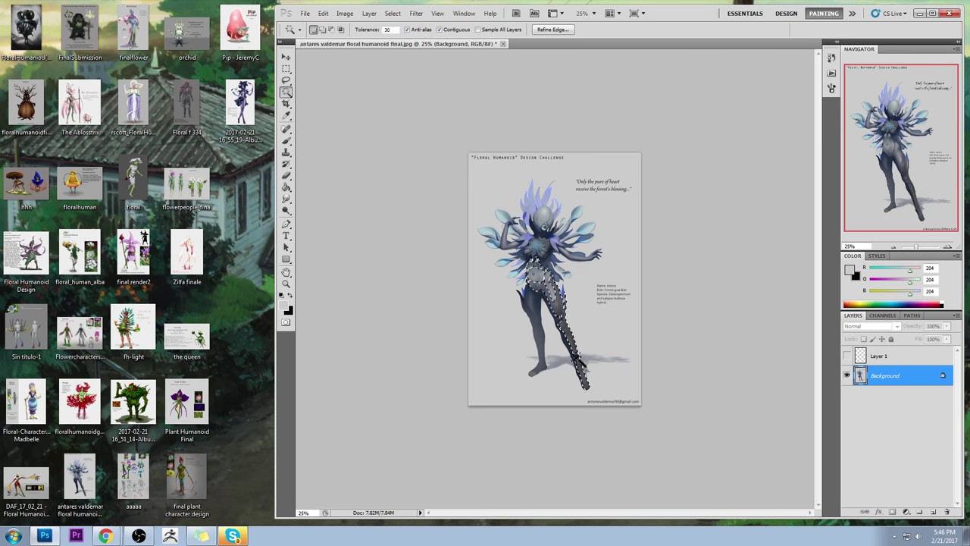
key(ctrl+d)
mouse_move(286, 212)
mouse_down()
mouse_move(319, 220)
mouse_move(295, 199)
mouse_move(317, 223)
mouse_up()
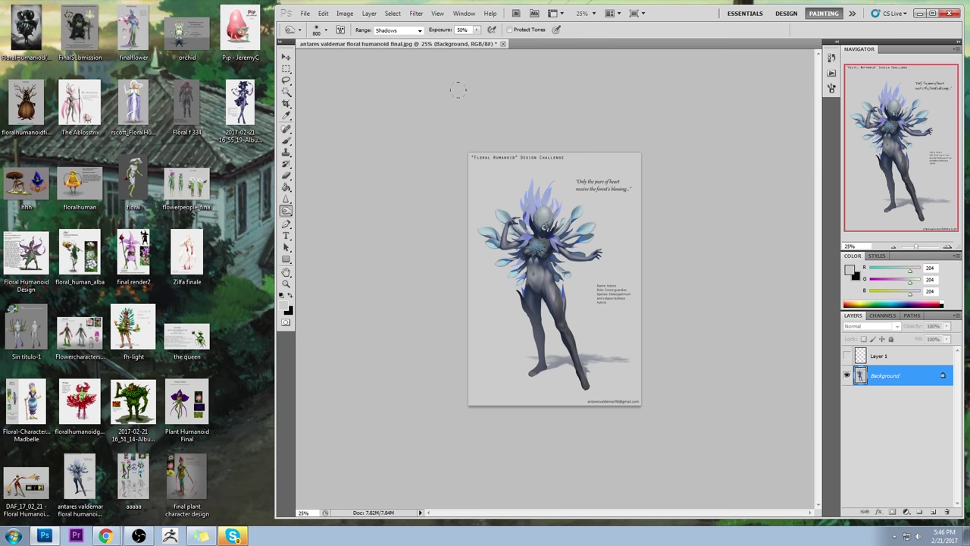
drag(564, 362, 572, 325)
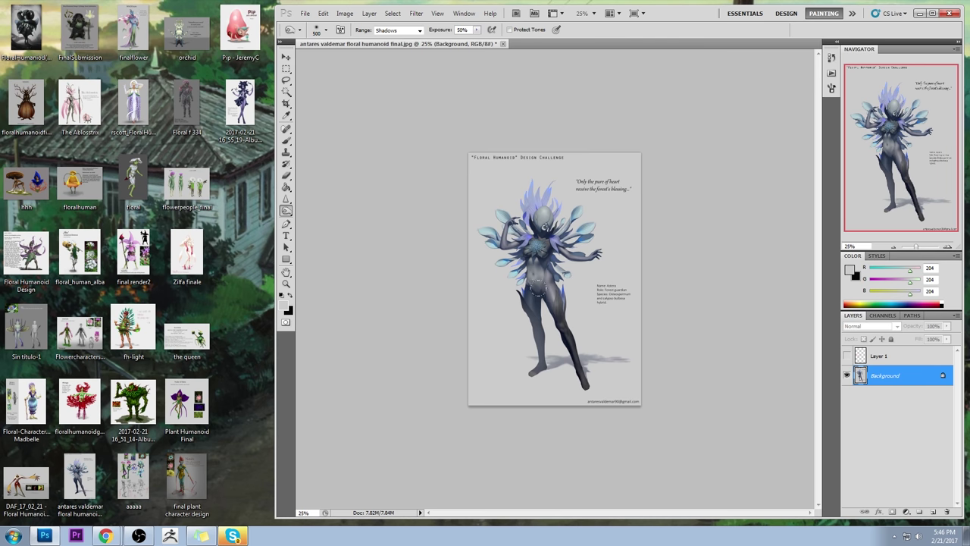
drag(286, 199, 325, 210)
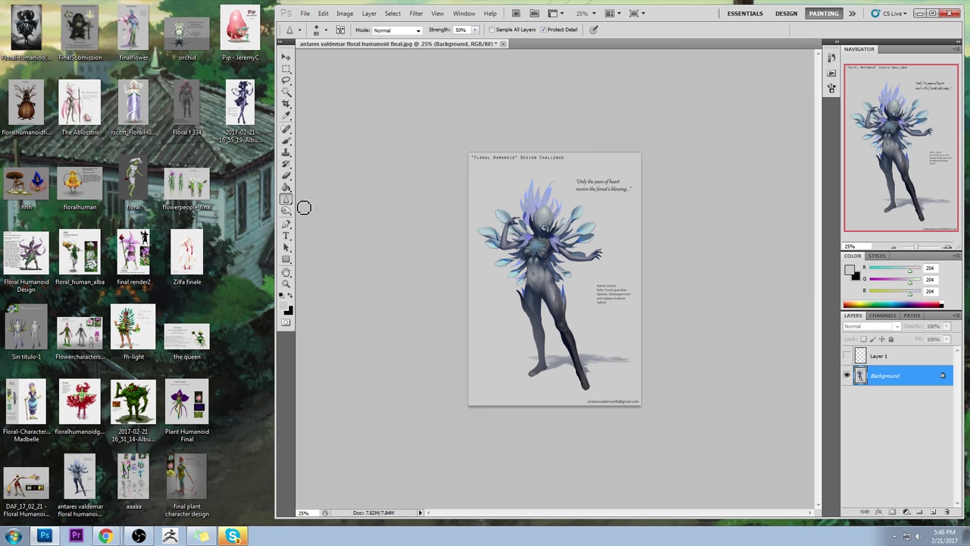
Set the brush to Color mode at 41% opacity with the figure's dark blue, then select all.
key(b)
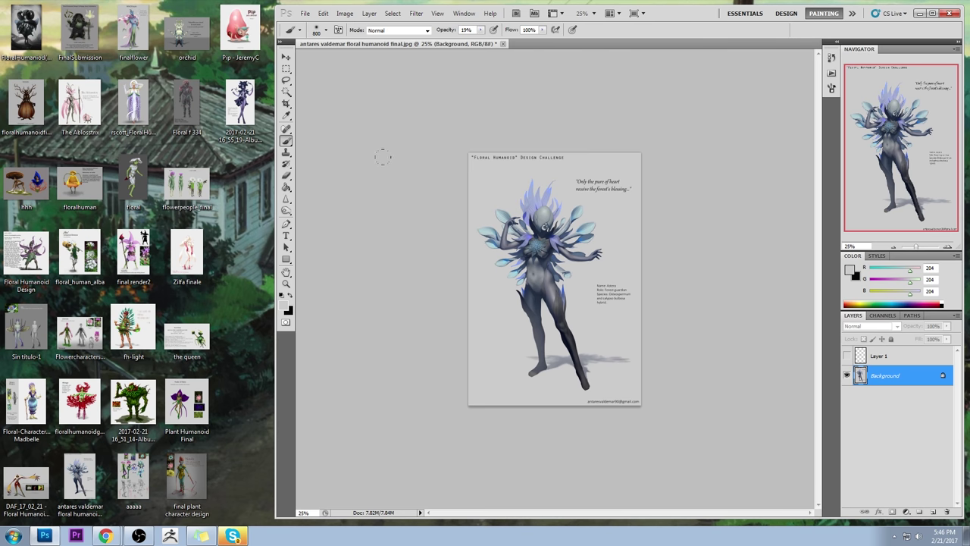
click(402, 30)
click(394, 299)
alt+click(530, 287)
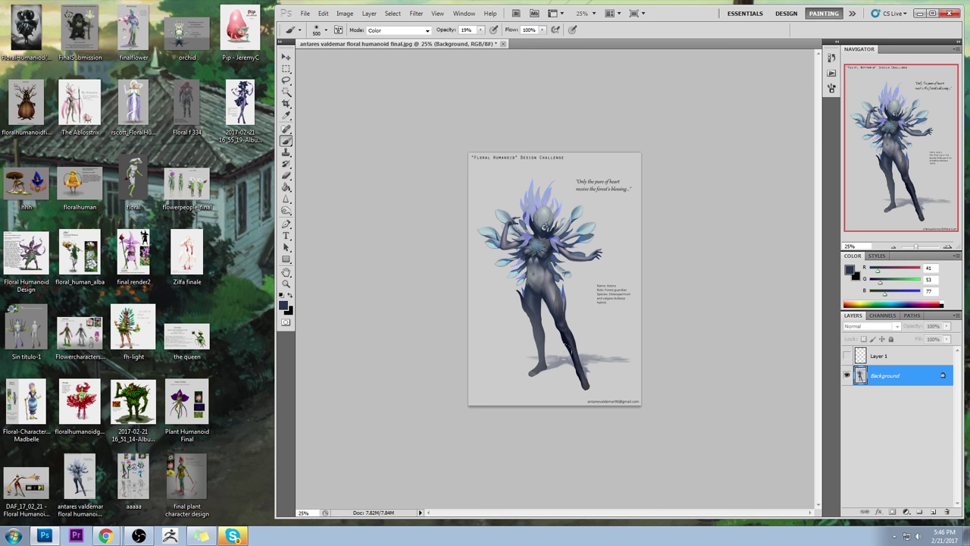
key(4)
key(1)
key(ctrl+a)
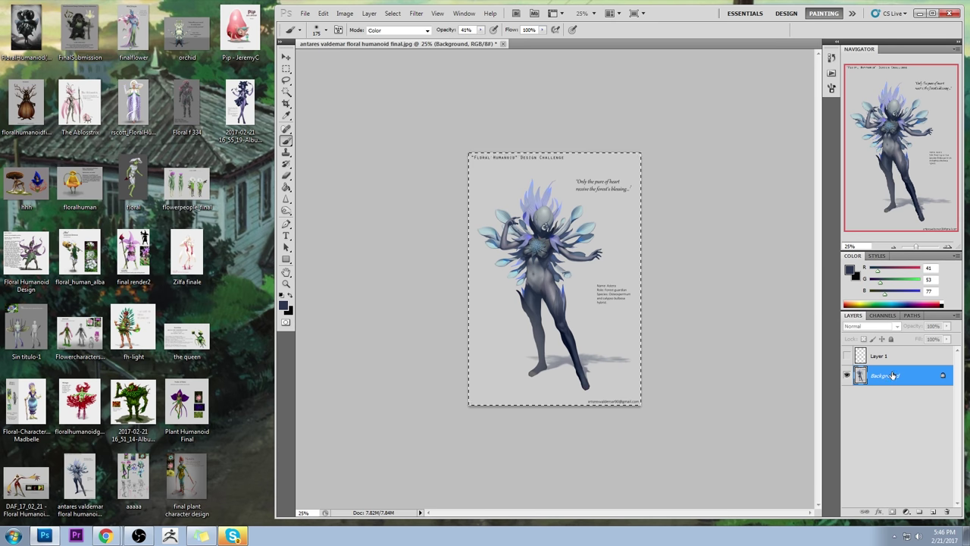
Take the figure from an earlier Eraser history state and paste it as Layer 2 at the Liquify state.
click(831, 60)
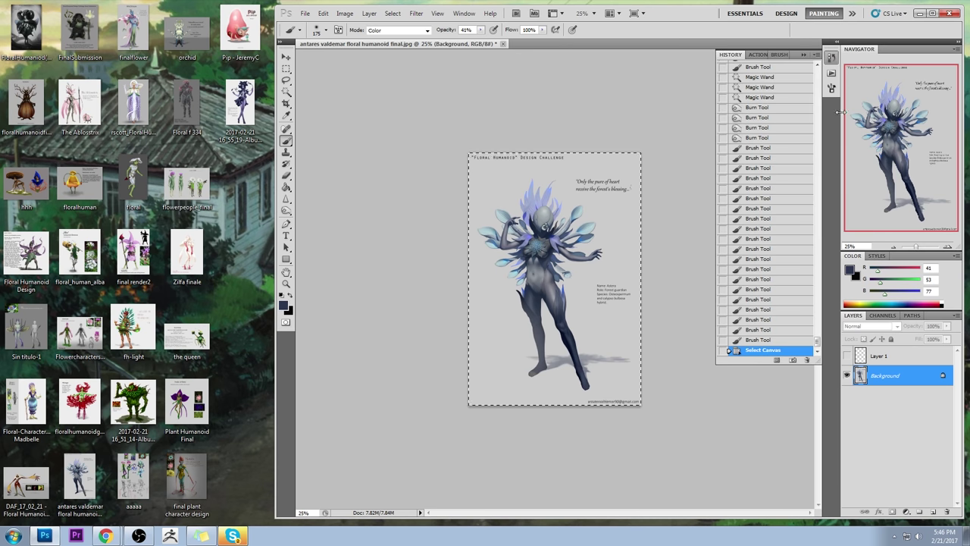
drag(818, 343, 823, 328)
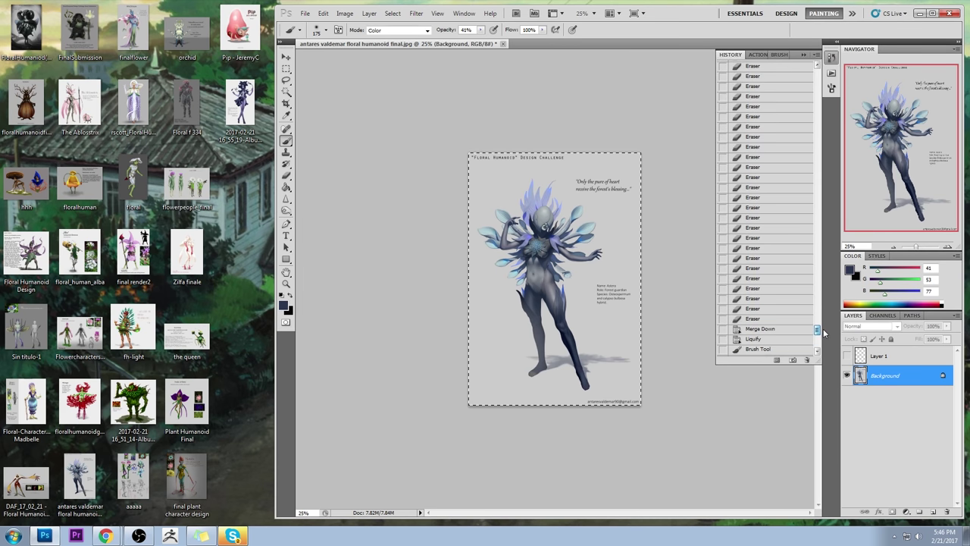
click(780, 309)
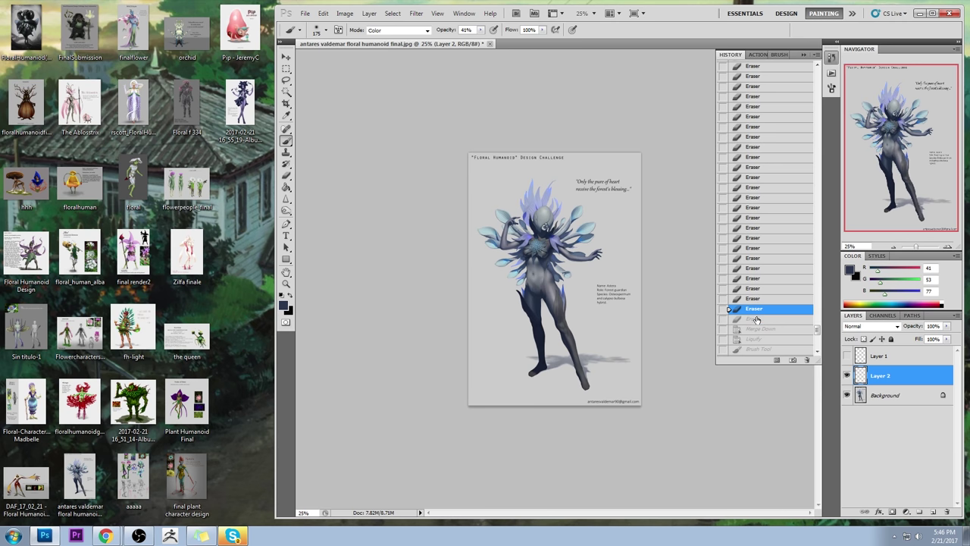
click(755, 319)
click(756, 329)
click(756, 339)
click(756, 349)
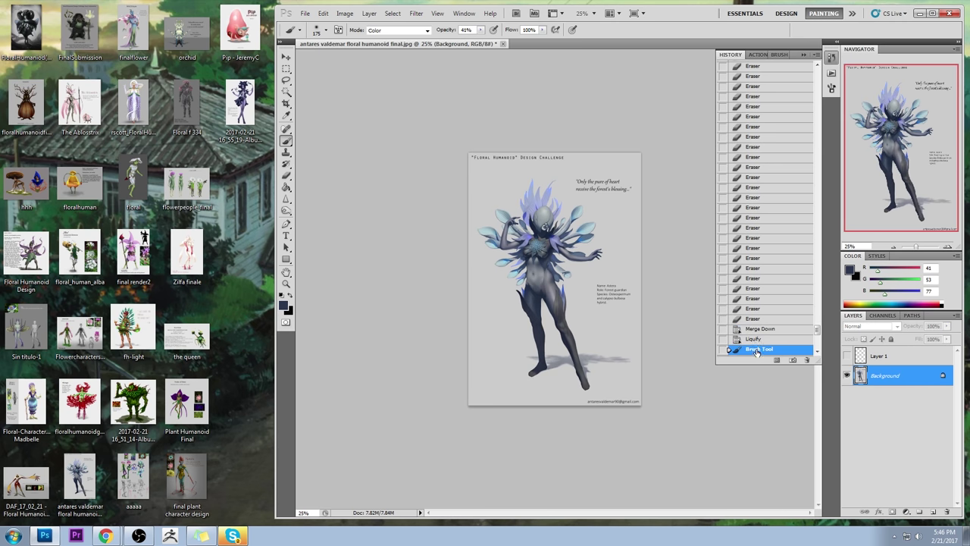
click(756, 339)
key(ctrl+shift+v)
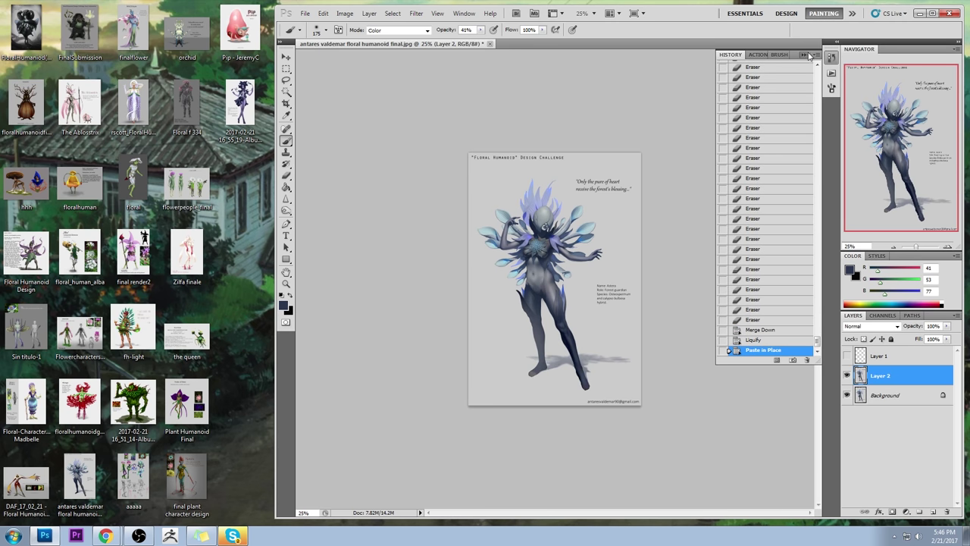
Enlarge the eraser to 175 and briefly check an earlier Eraser state in History.
click(804, 54)
key(e)
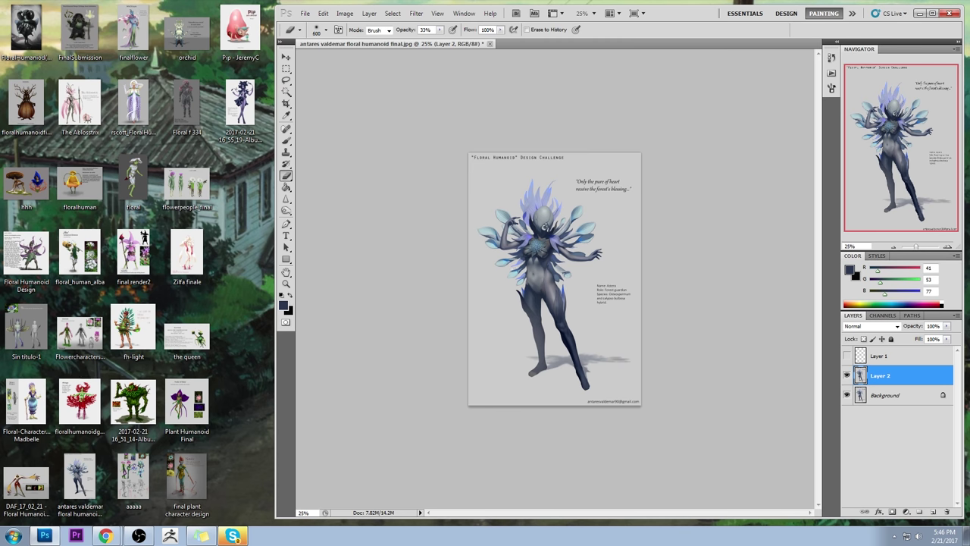
key(bracketright)
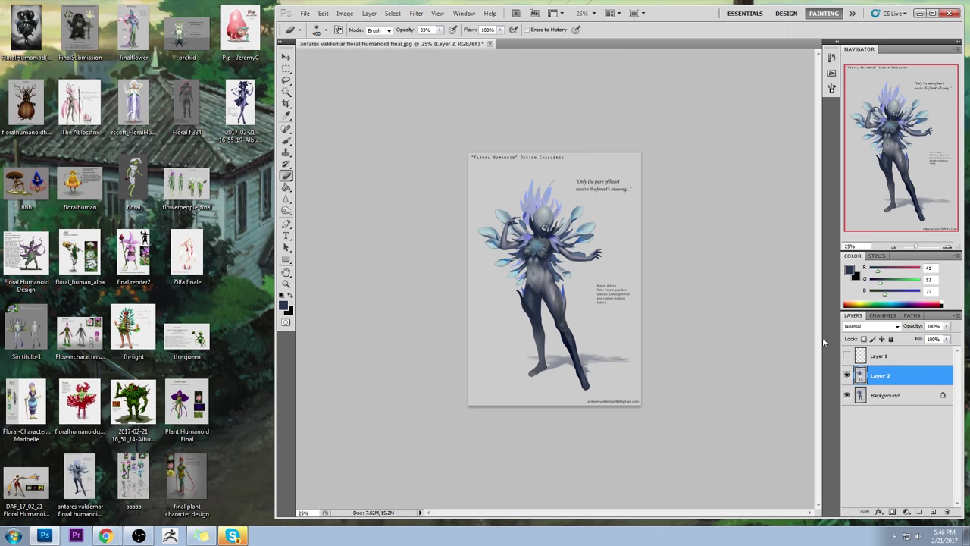
click(831, 73)
click(750, 238)
click(756, 260)
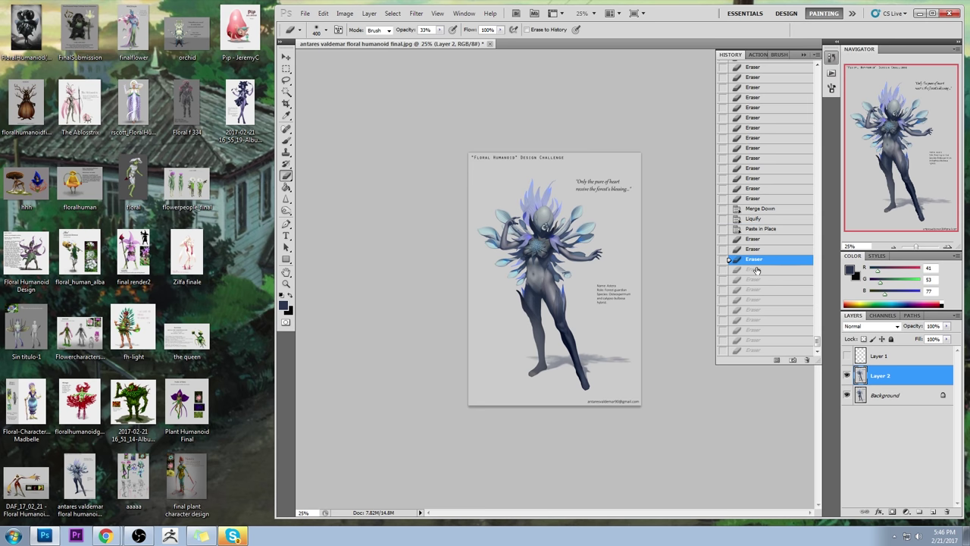
click(832, 72)
Toggle Layer 2's visibility to compare both versions, leaving it shown at 33.3% zoom.
click(847, 375)
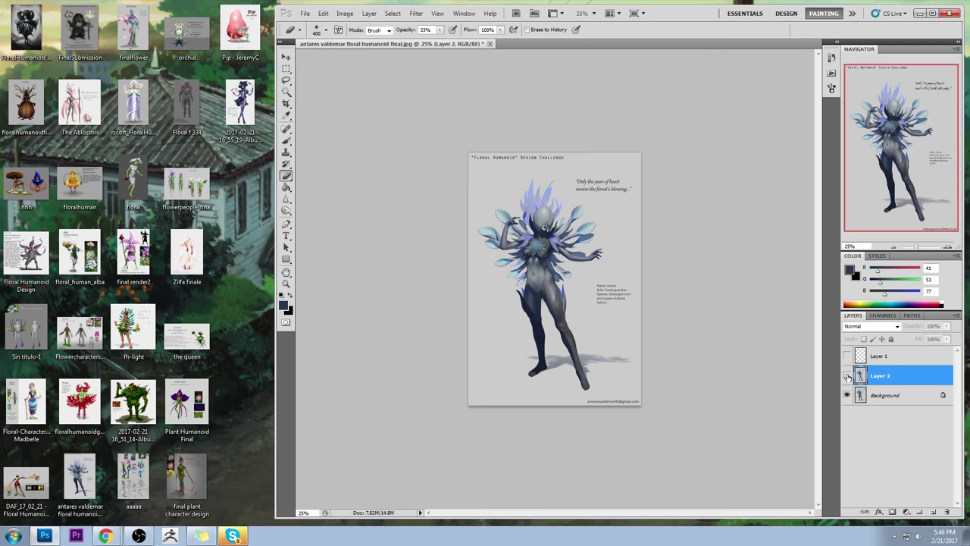
click(846, 376)
click(846, 377)
click(848, 378)
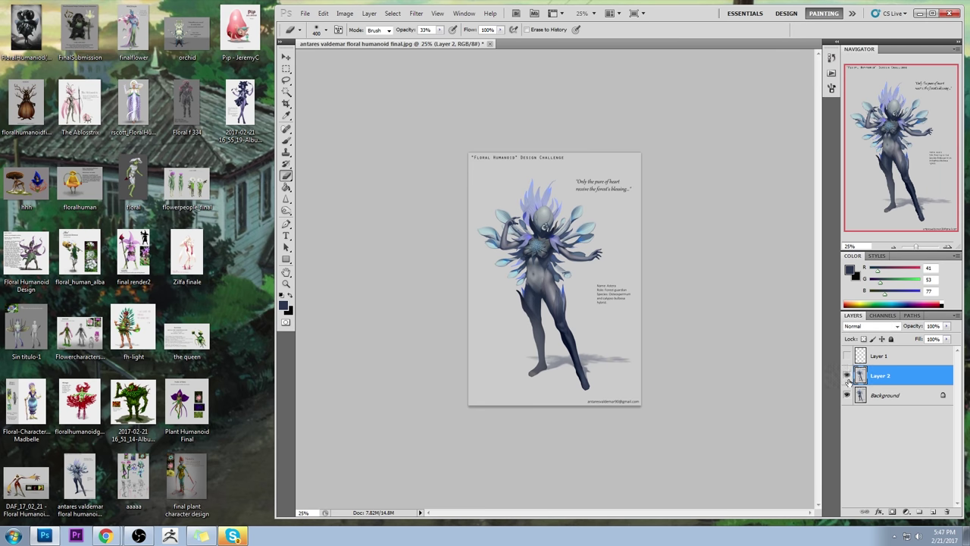
click(848, 381)
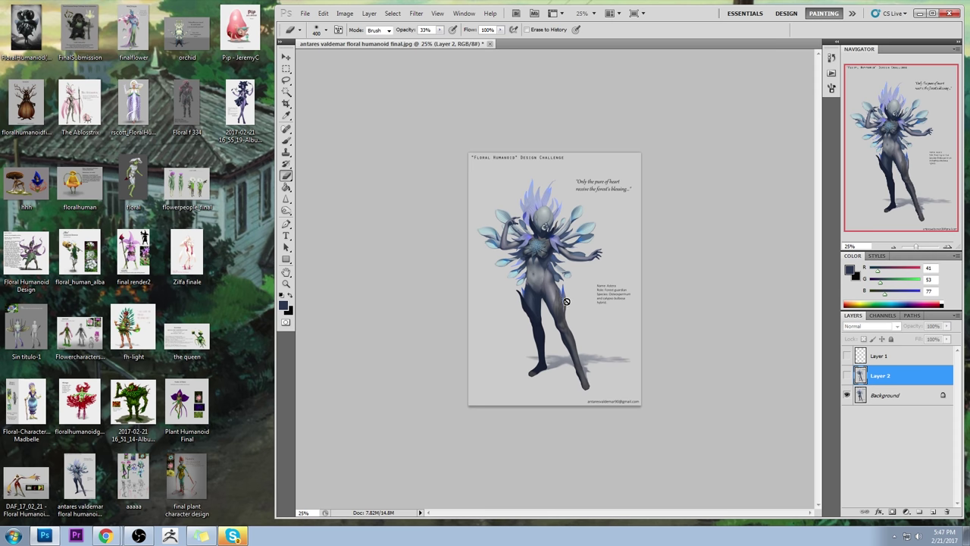
key(ctrl+plus)
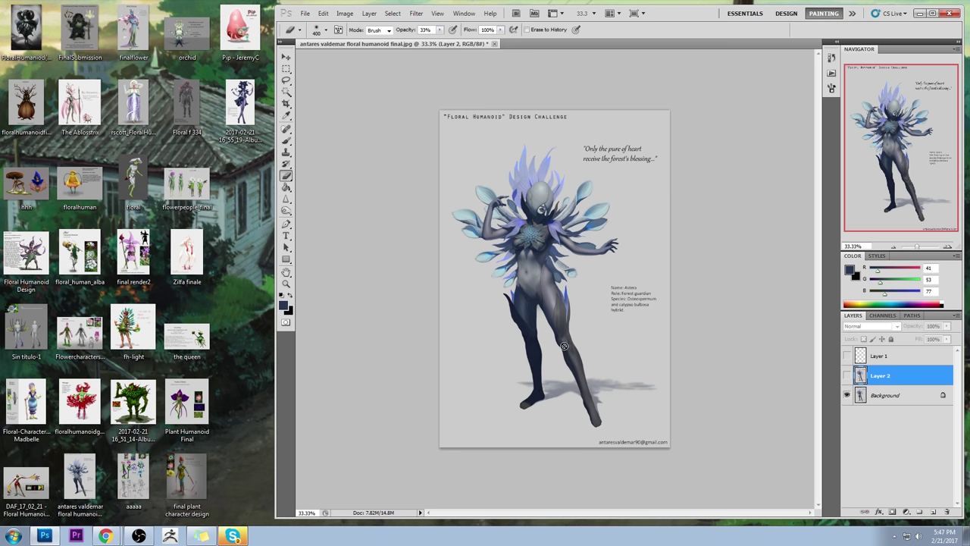
click(846, 375)
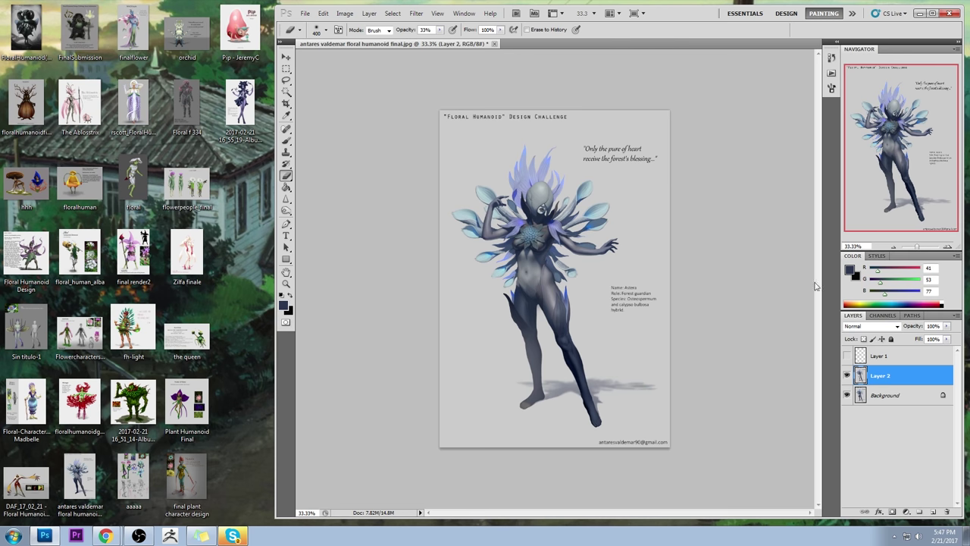
Flatten the image discarding the hidden layer, select all, and scroll the History list to the top.
right_click(868, 367)
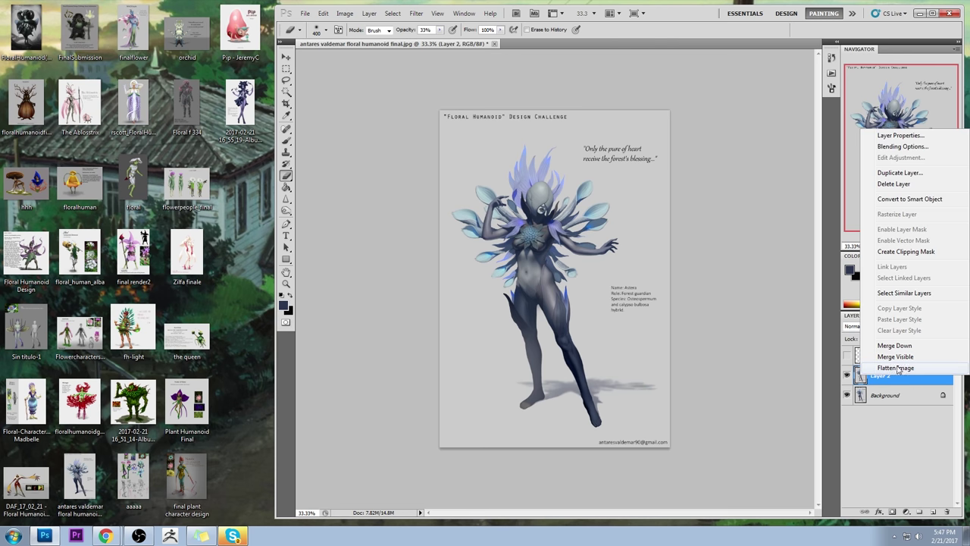
click(898, 368)
click(579, 204)
key(ctrl+a)
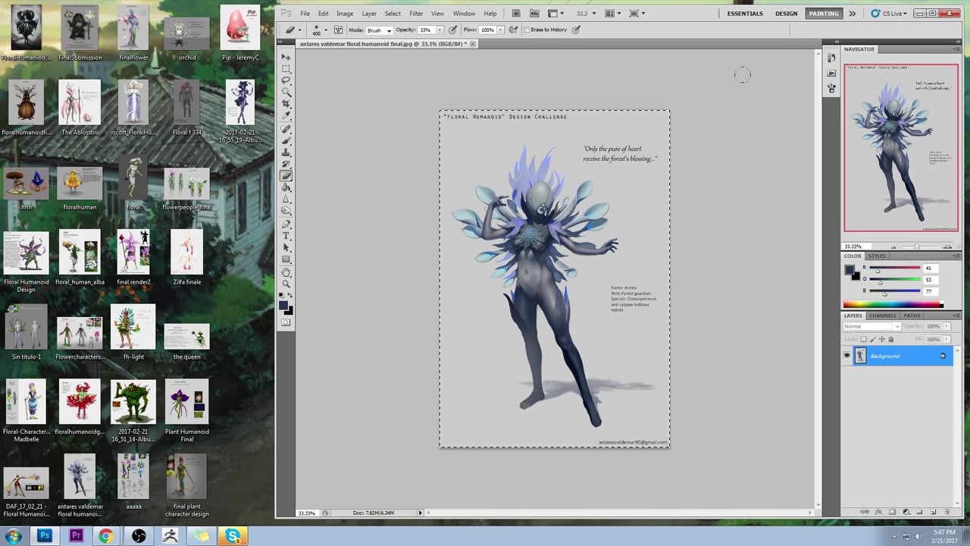
click(832, 59)
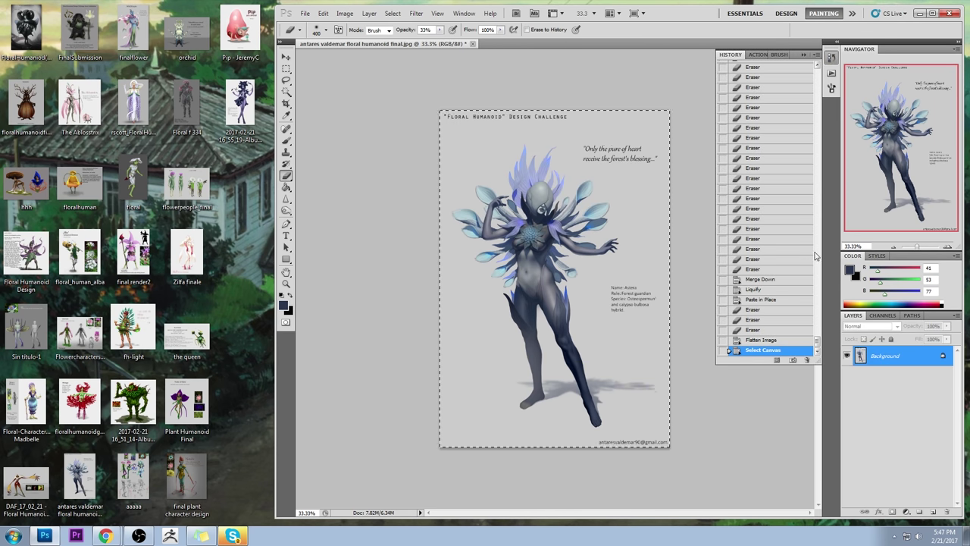
drag(814, 345, 803, 72)
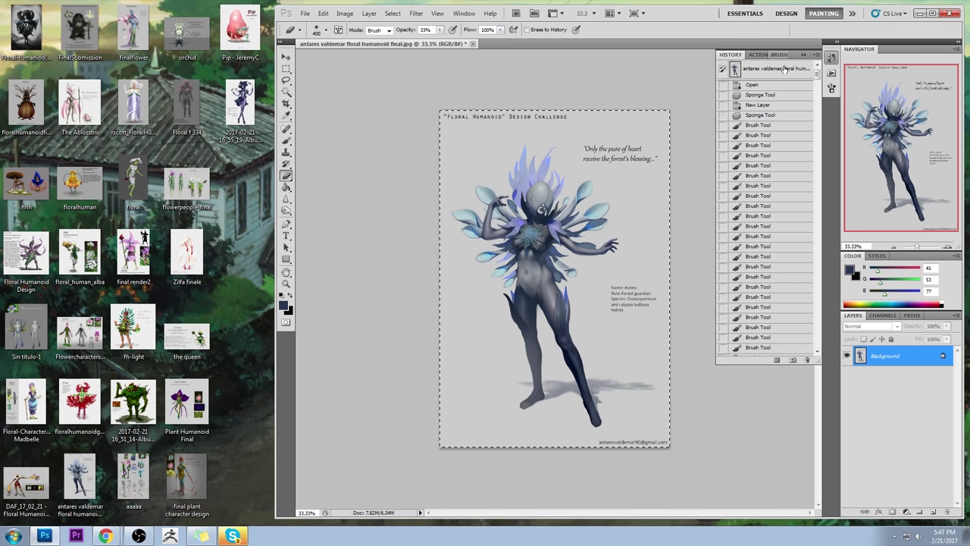
Revert to the opened snapshot, duplicate it as Layer 1, and toggle it to compare versions.
click(786, 68)
key(ctrl+j)
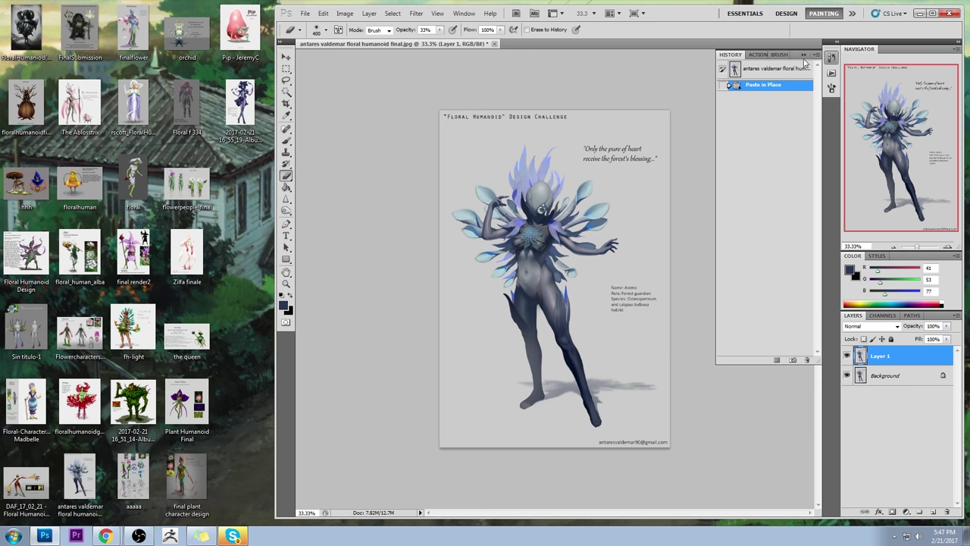
click(803, 55)
key(z)
click(559, 291)
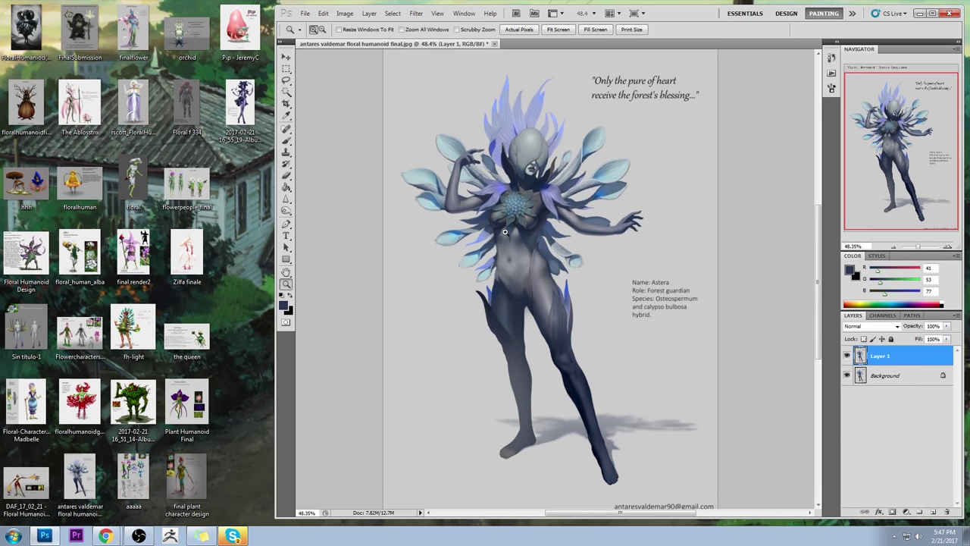
key(b)
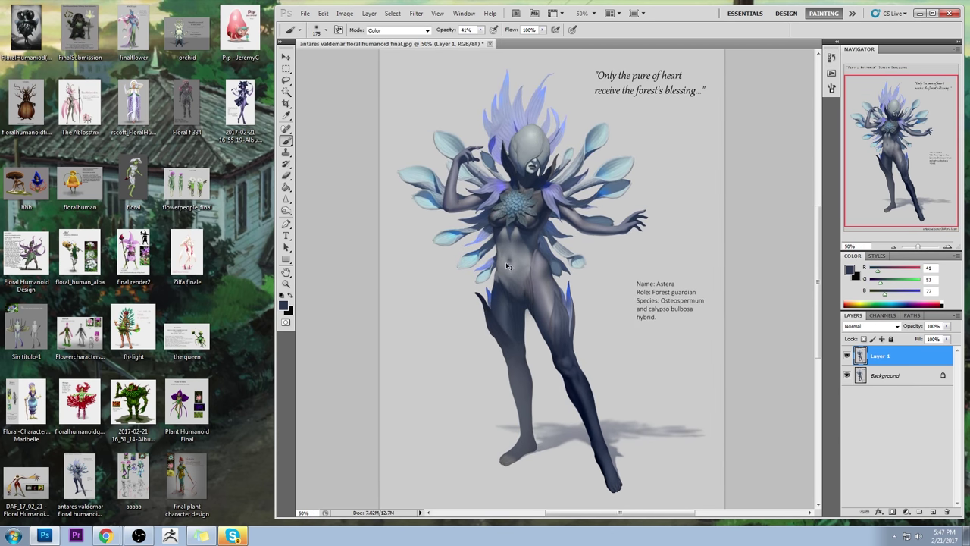
scroll(512, 256, up, 2)
click(847, 355)
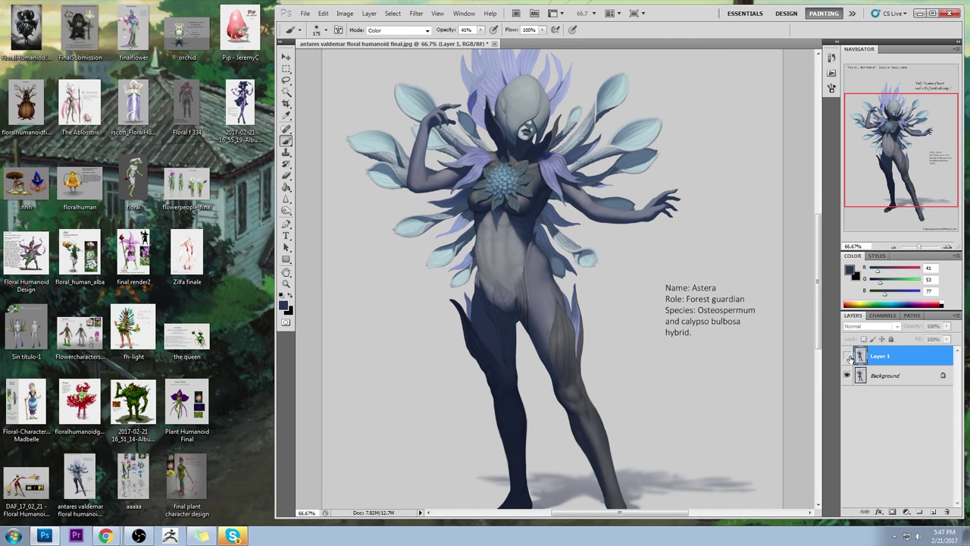
click(847, 357)
click(847, 356)
click(847, 356)
Set the brush to Normal mode, 59% opacity, size 60, with a grey sampled from the figure.
alt+click(508, 259)
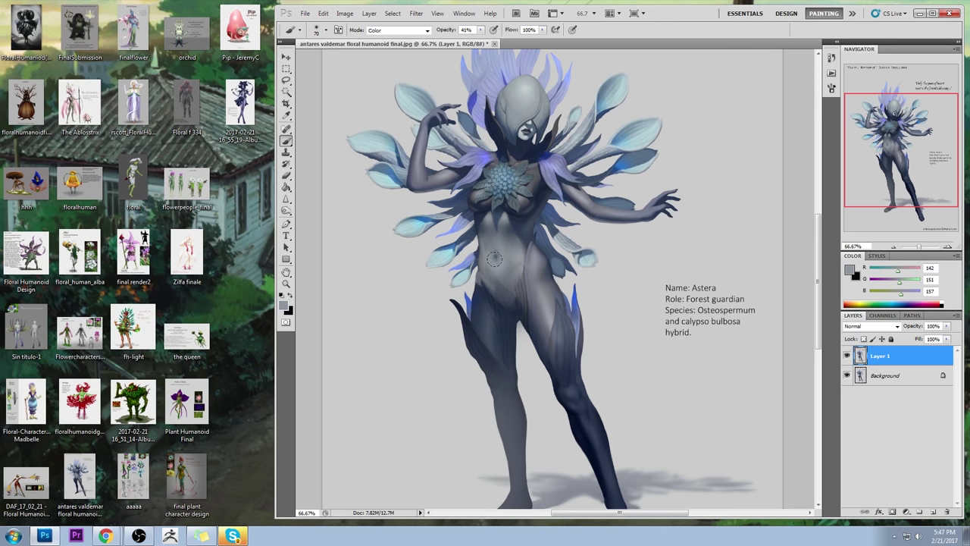
click(397, 31)
click(382, 36)
click(480, 29)
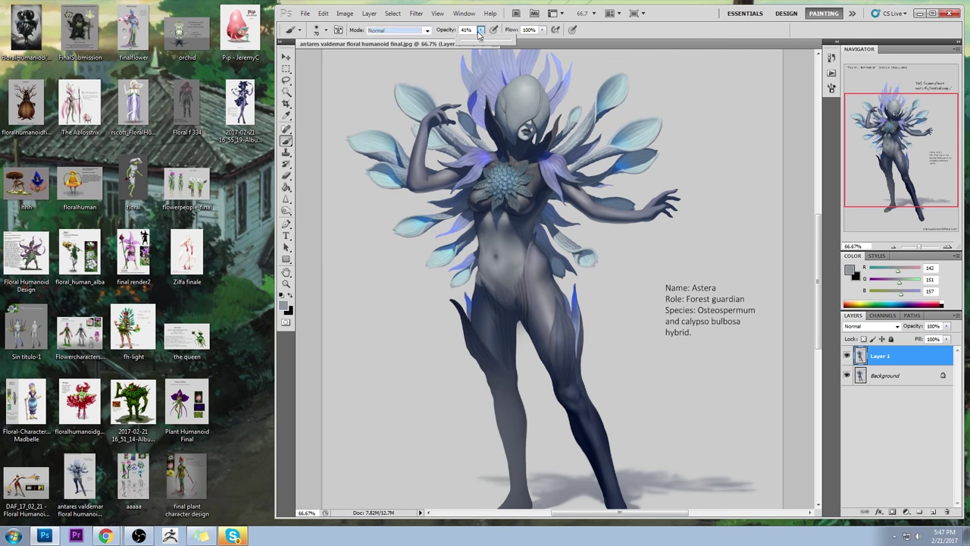
drag(482, 38, 492, 38)
key(bracketleft)
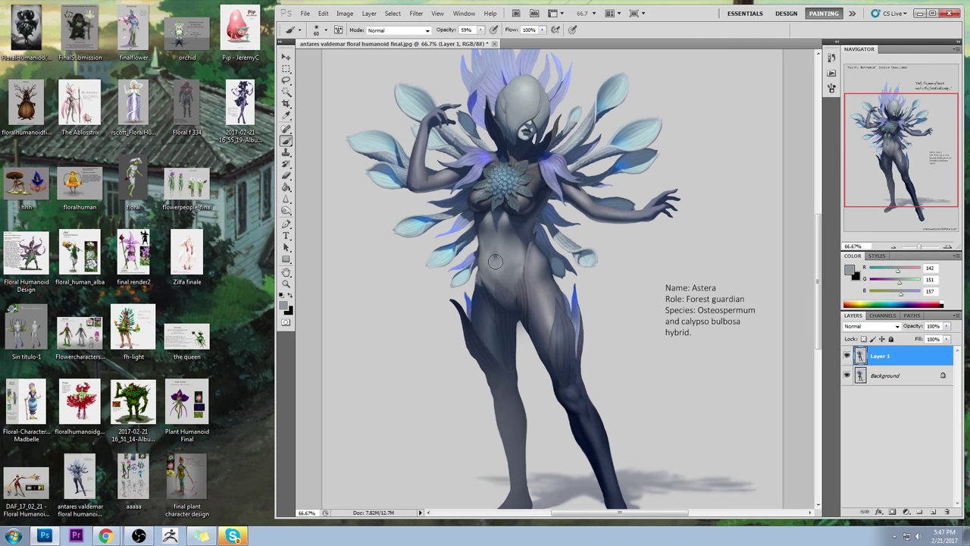
Sample greys from the figure and paint a dark stroke on the chest with a size-150 brush.
alt+click(497, 255)
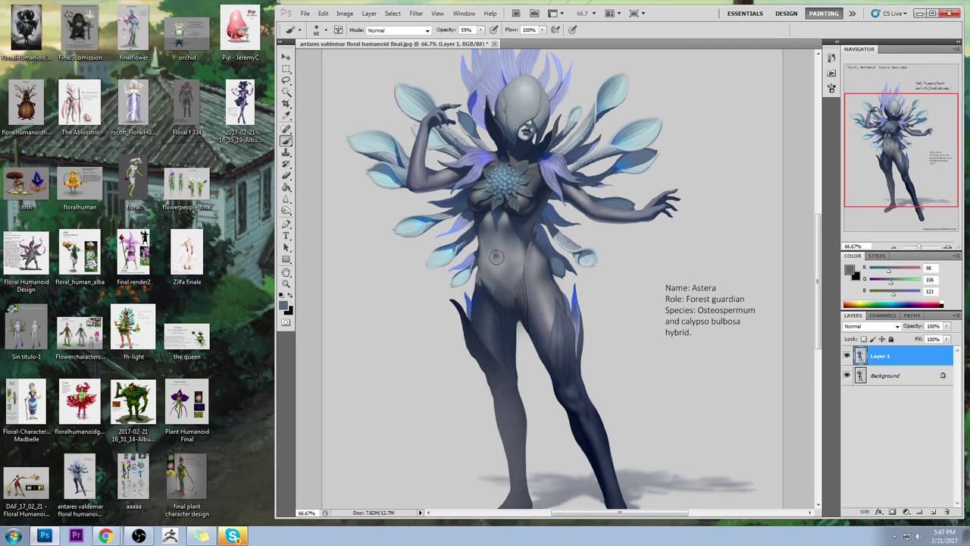
alt+click(493, 258)
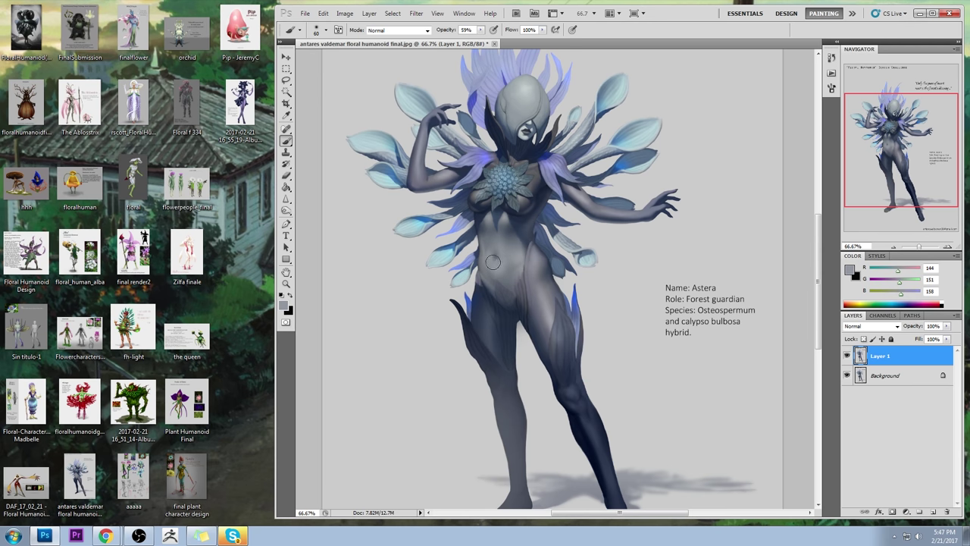
alt+click(496, 259)
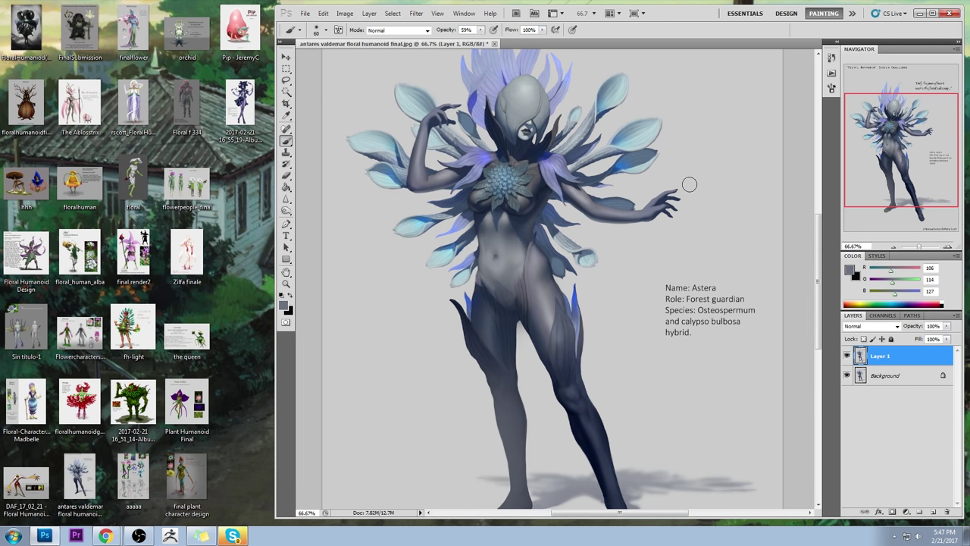
alt+click(500, 258)
alt+click(496, 256)
alt+click(494, 259)
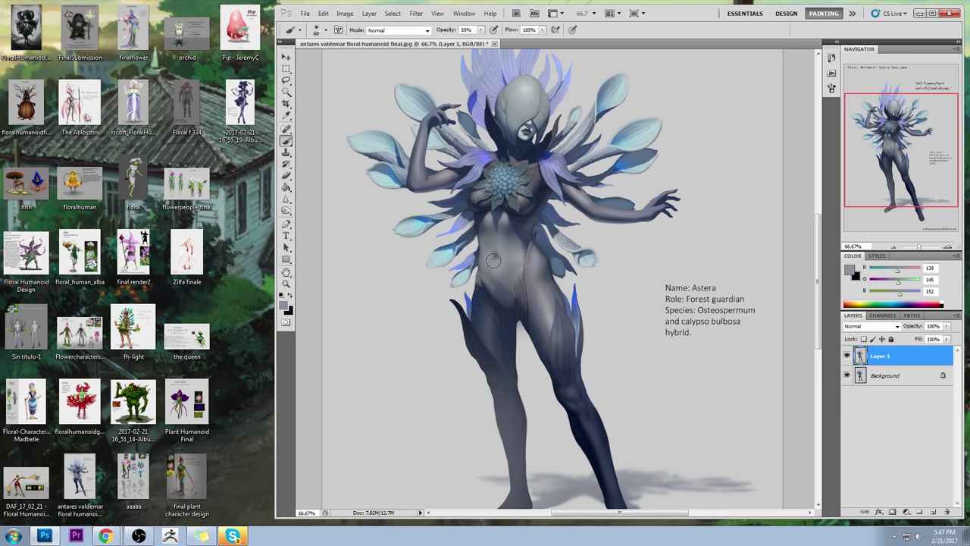
key(ctrl+minus)
key(ctrl+minus)
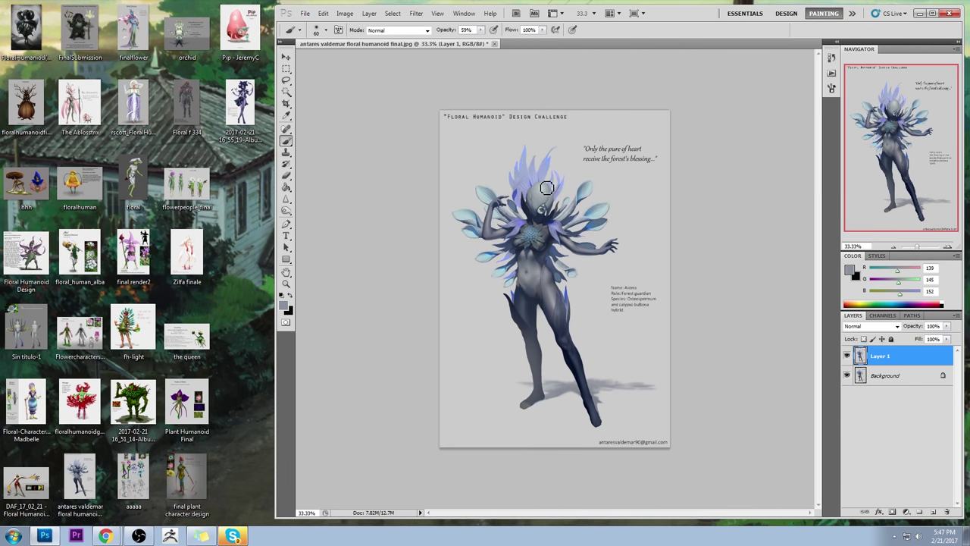
key(bracketright)
key(bracketright)
key(bracketright)
key(bracketright)
key(bracketright)
key(bracketright)
alt+click(508, 256)
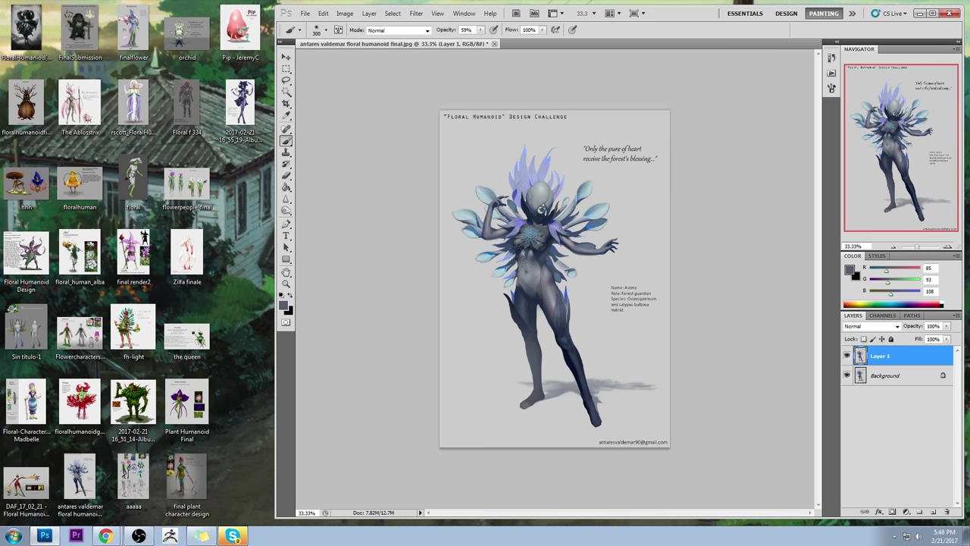
alt+click(531, 272)
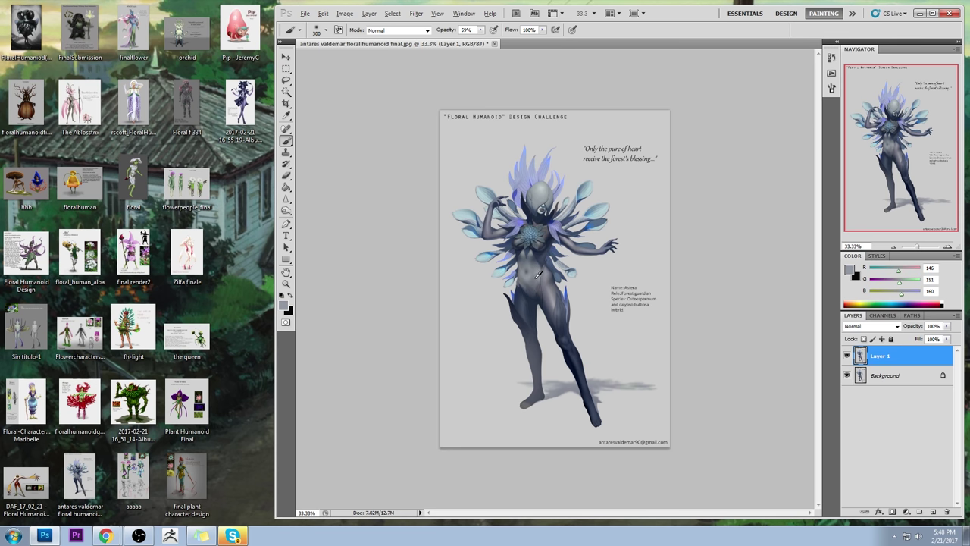
alt+click(540, 257)
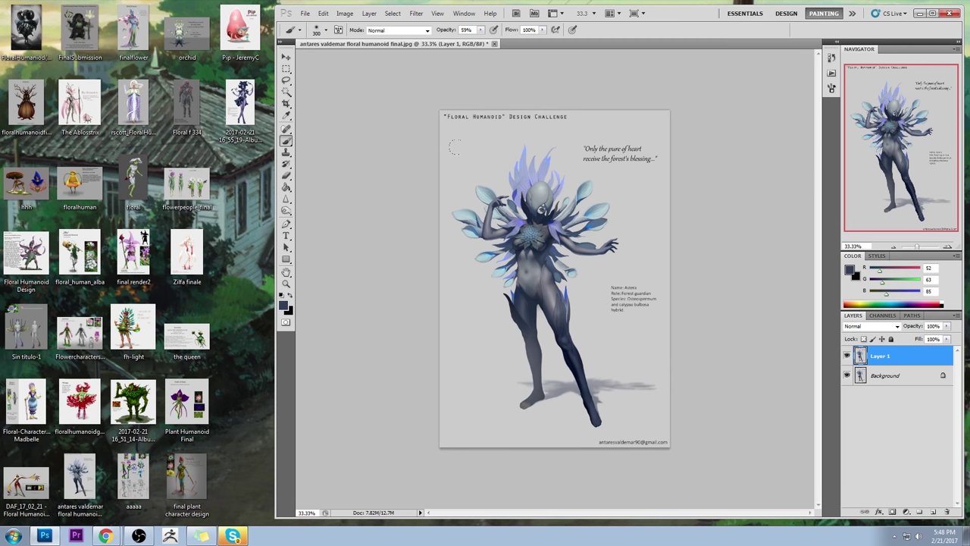
drag(521, 262, 530, 270)
alt+click(578, 262)
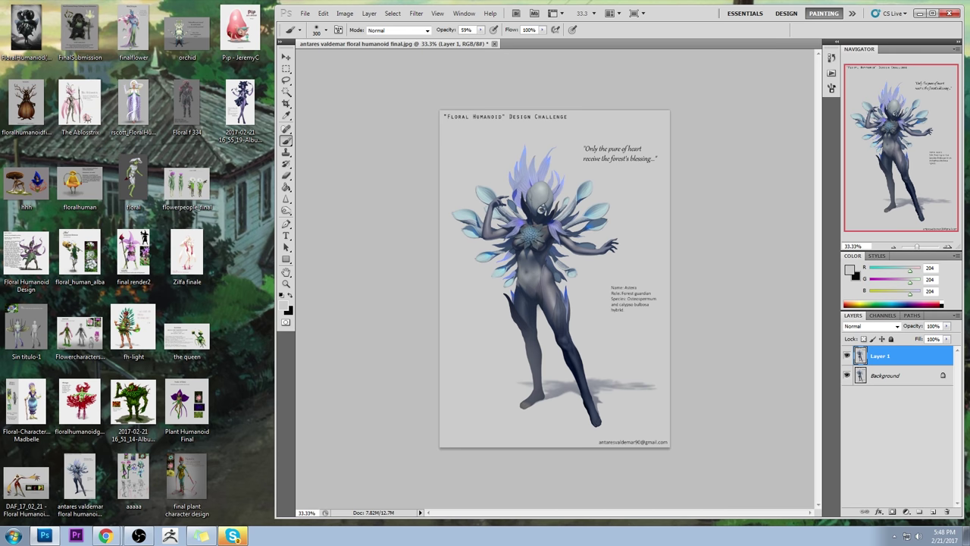
alt+click(547, 219)
alt+click(525, 198)
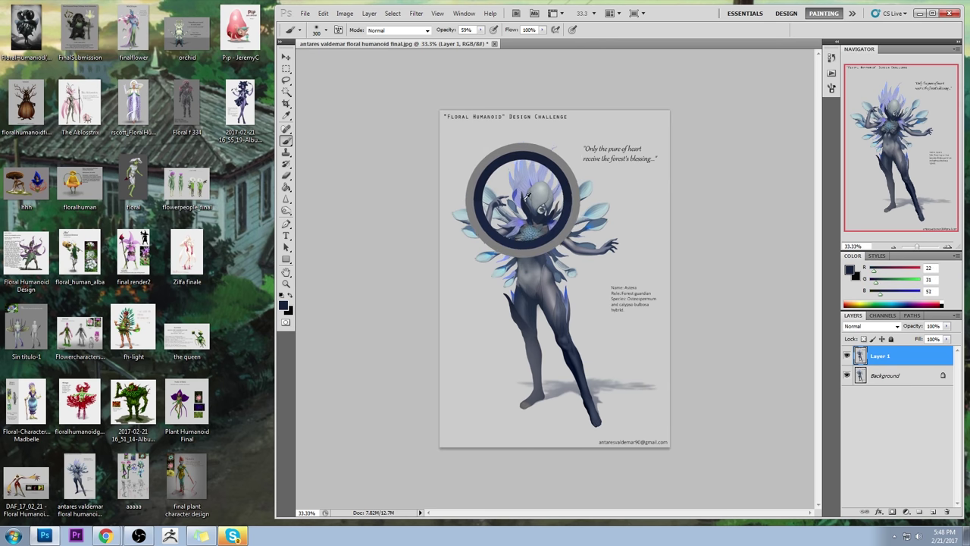
alt+drag(527, 197, 570, 209)
click(846, 356)
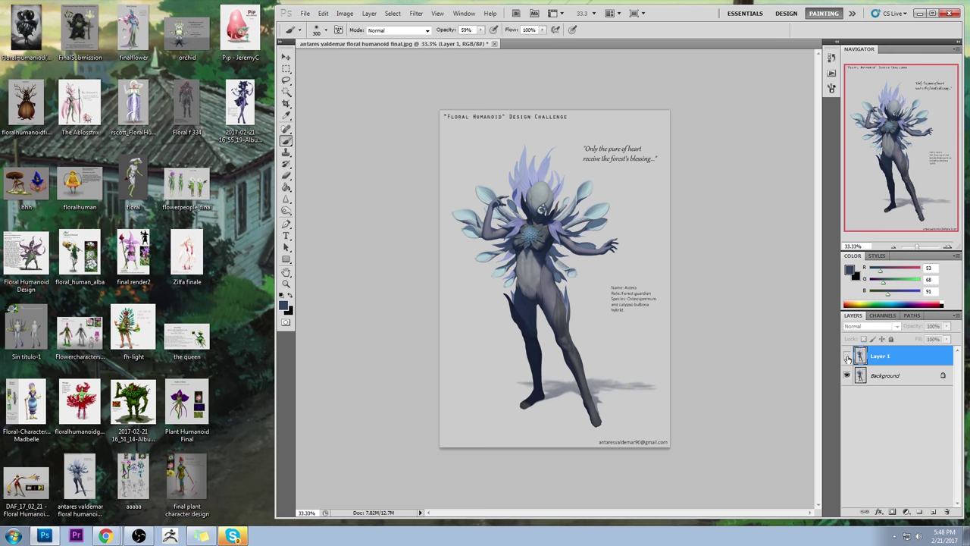
click(848, 357)
click(848, 357)
click(848, 358)
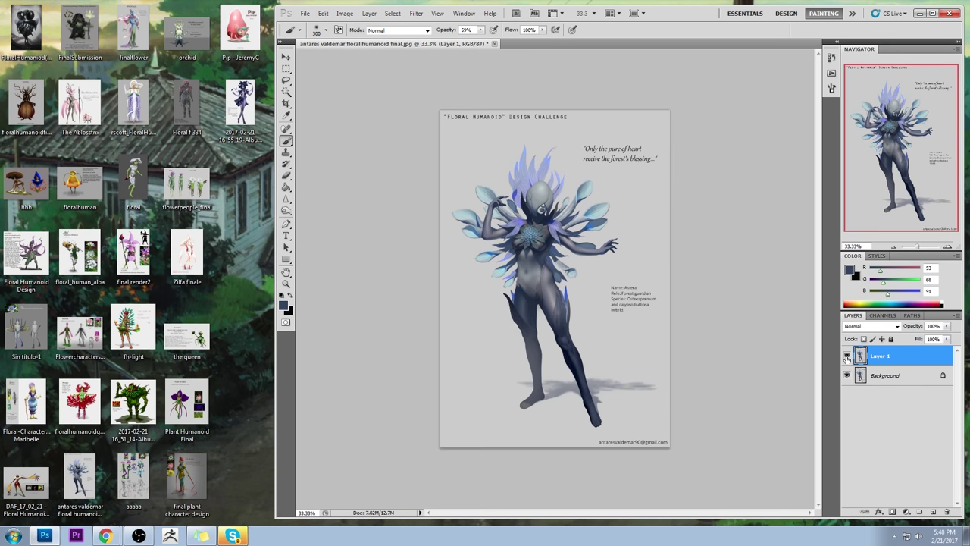
click(846, 356)
click(847, 356)
click(847, 357)
click(848, 357)
click(848, 357)
click(848, 357)
click(848, 358)
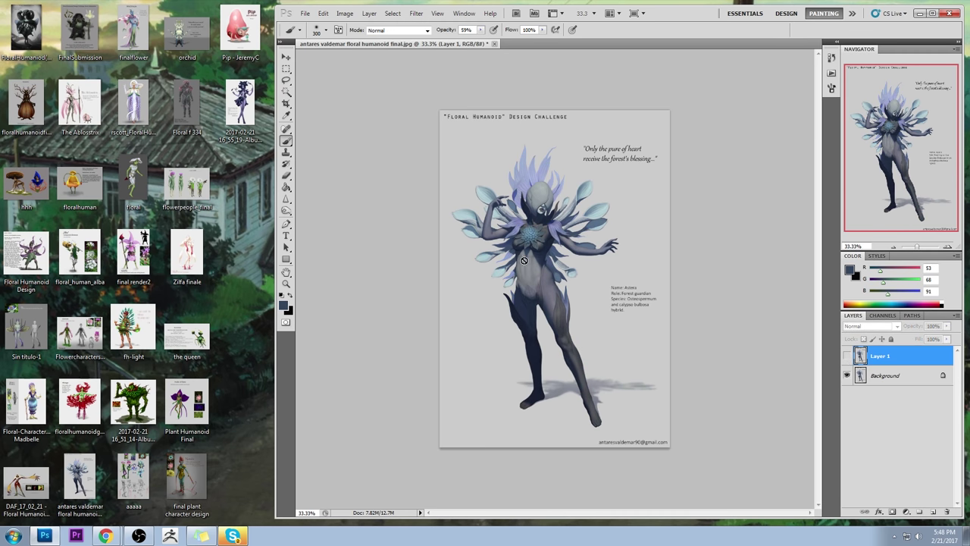
click(847, 357)
click(847, 357)
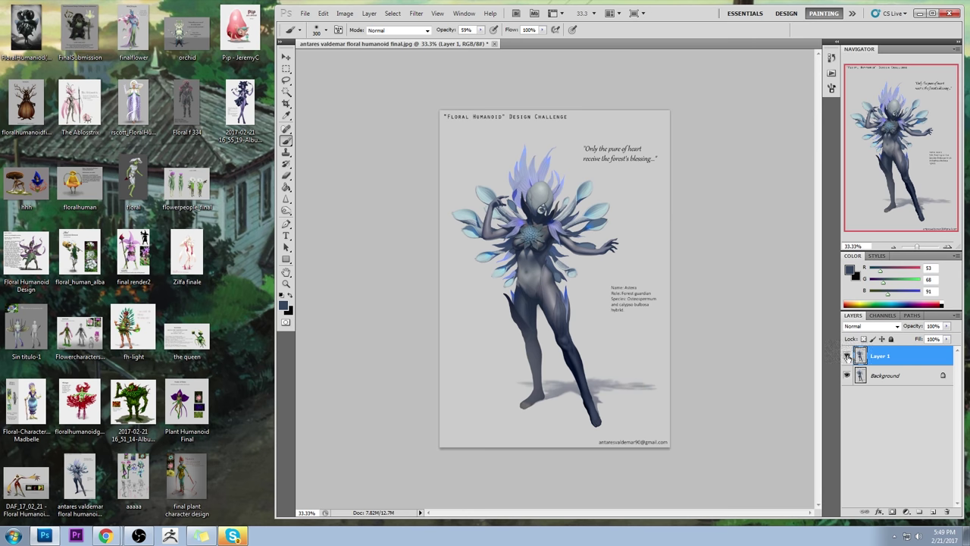
Flatten the Astera sheet, then close it, saving as JPEG with the default quality options.
right_click(898, 357)
click(896, 350)
key(ctrl+w)
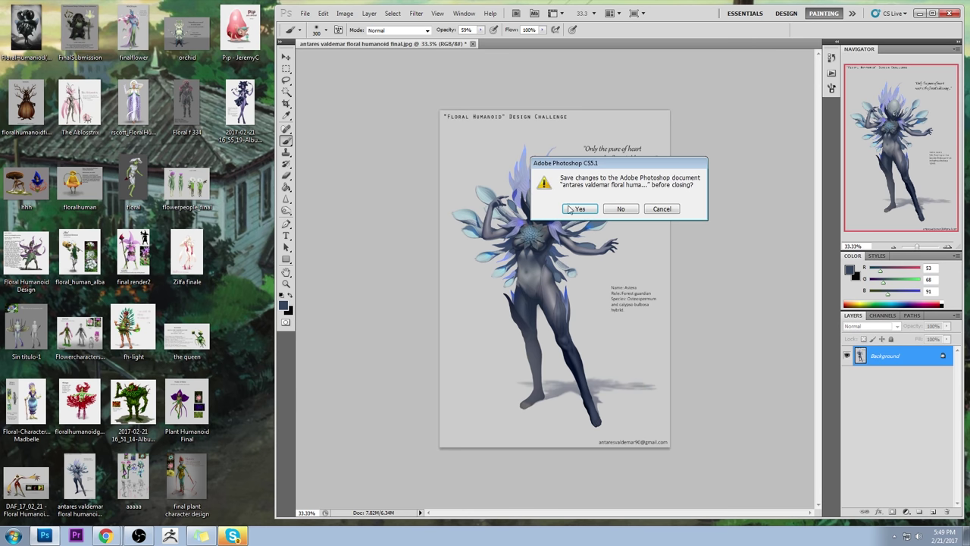
key(Return)
click(559, 146)
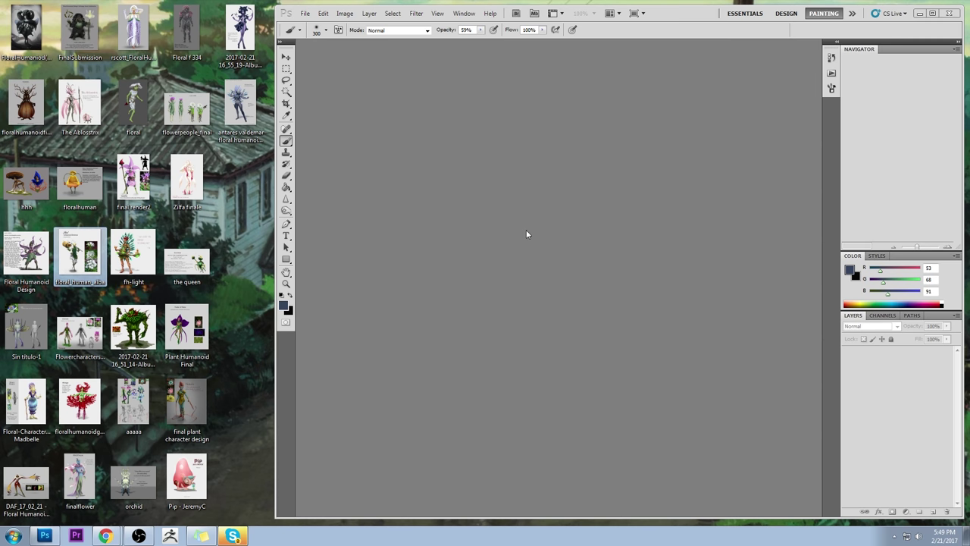
Open floral_human_alba.png at 25% zoom and sample the pale colour of Alba's head.
drag(526, 234, 522, 255)
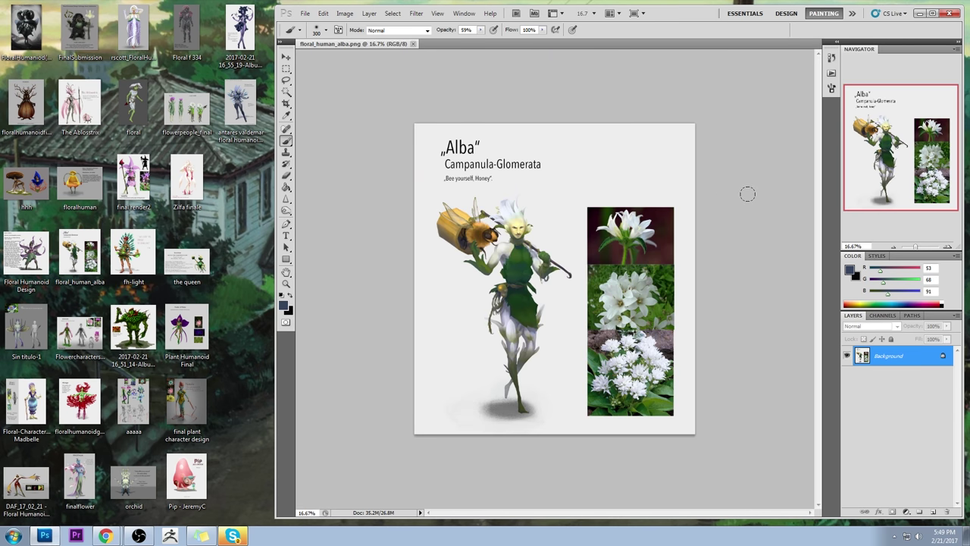
key(ctrl+plus)
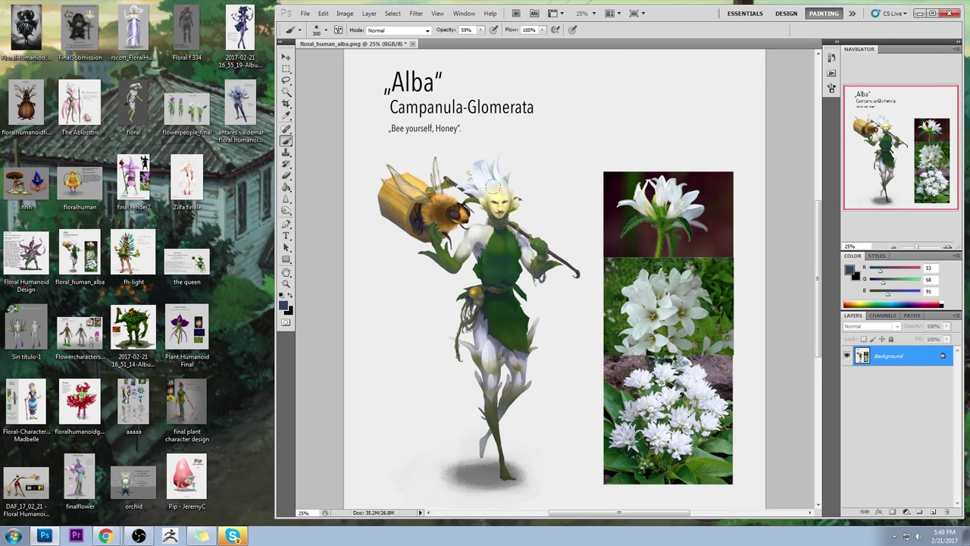
alt+click(500, 196)
alt+drag(504, 193, 500, 183)
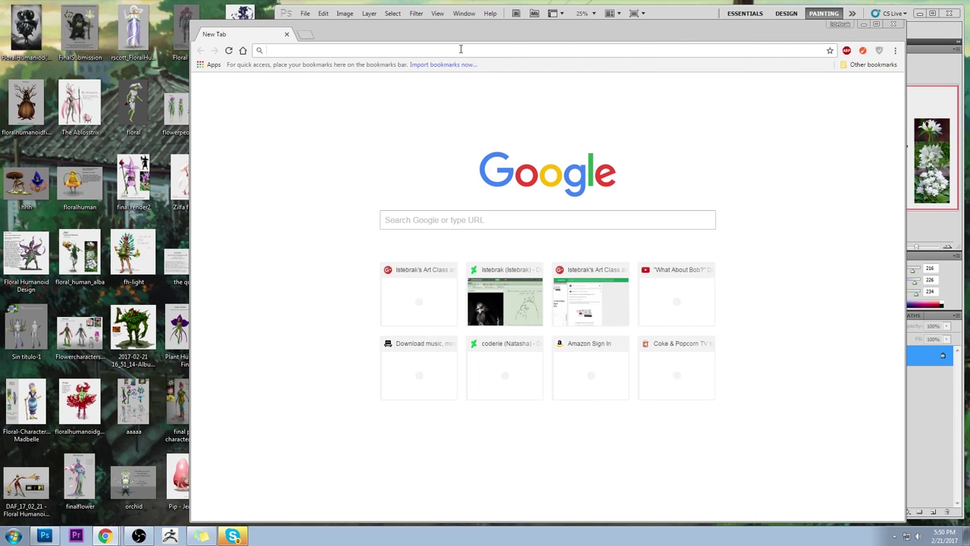
Search Google Images for 'dead man's chest sailors'.
text(dead man's chest sailors)
key(Return)
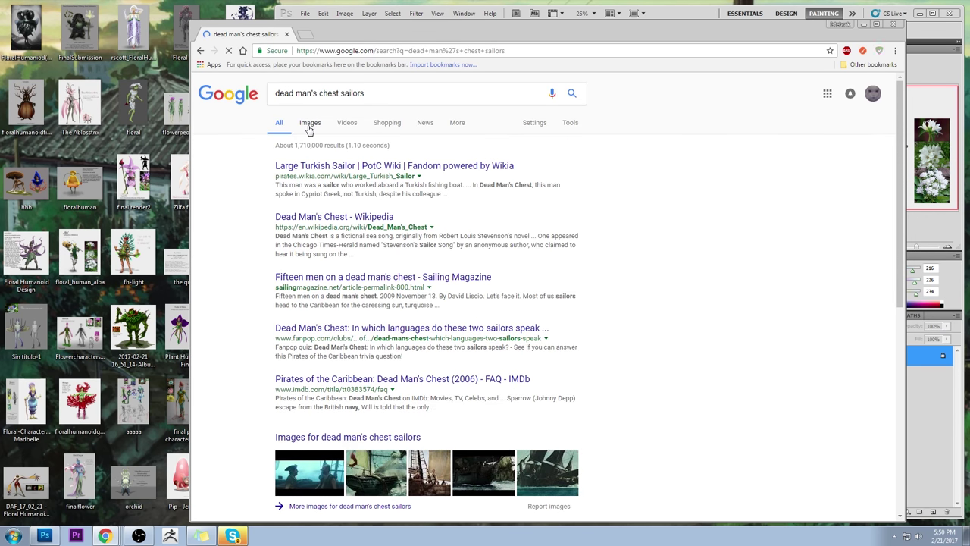
click(309, 124)
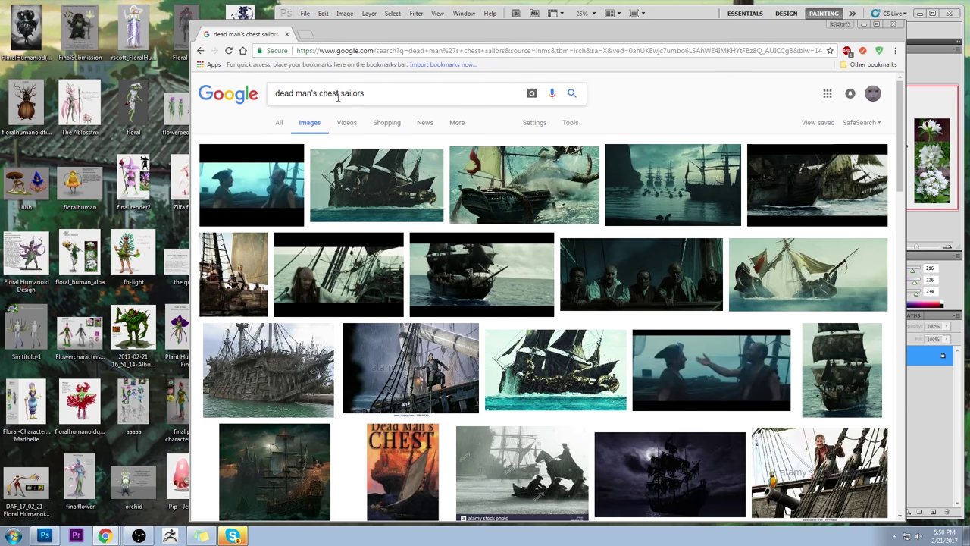
Change the query to 'dead man's chest davy jones' and preview a Davy Jones image.
double_click(347, 94)
key(BackSpace)
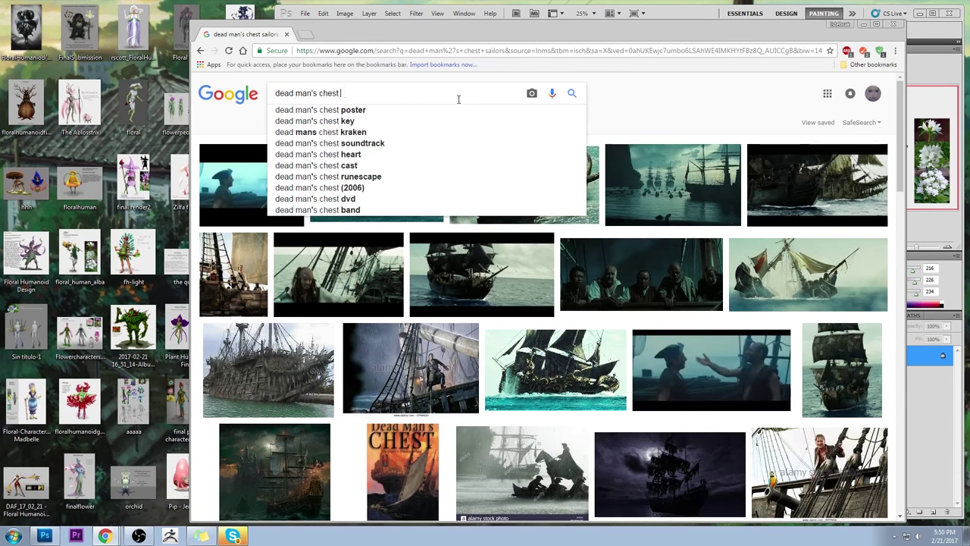
text(davy jones)
key(Return)
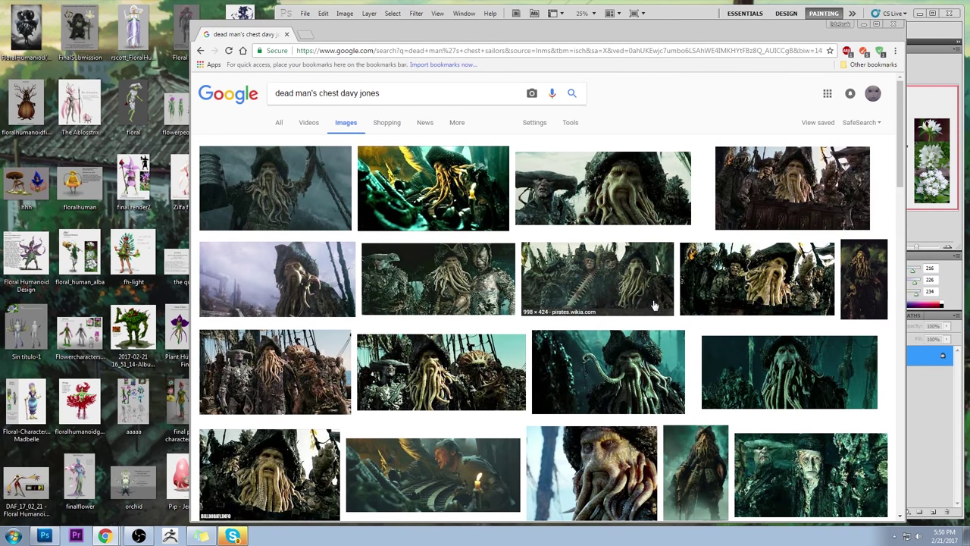
scroll(651, 303, down, 1)
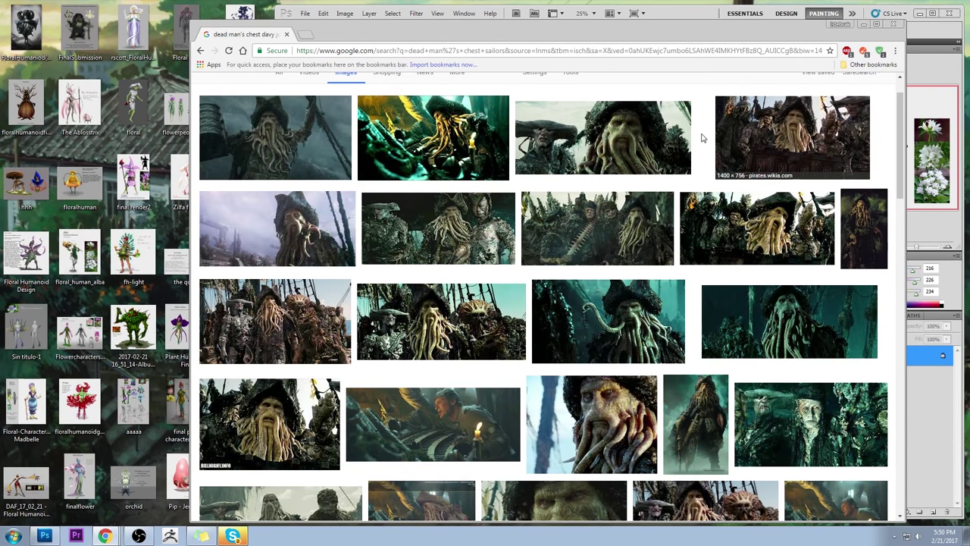
scroll(702, 138, down, 3)
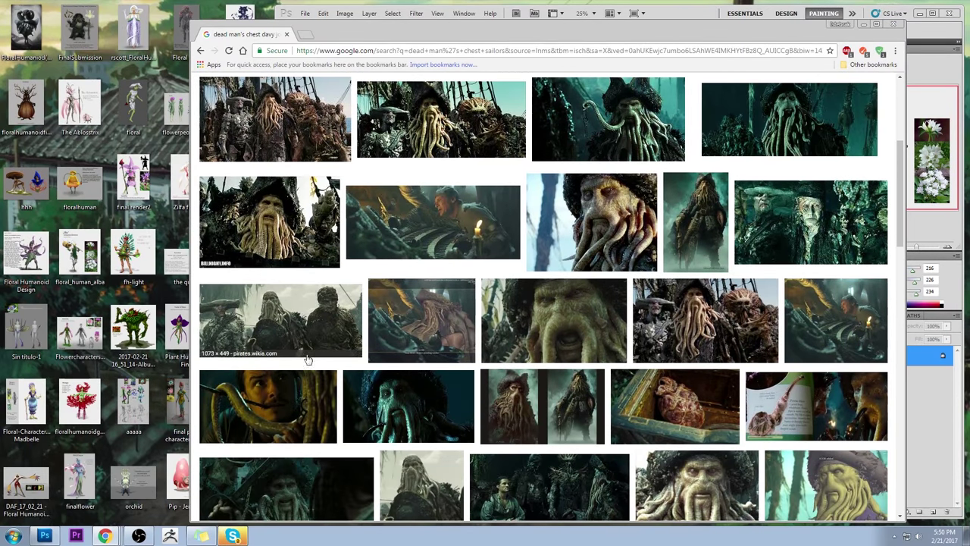
click(313, 311)
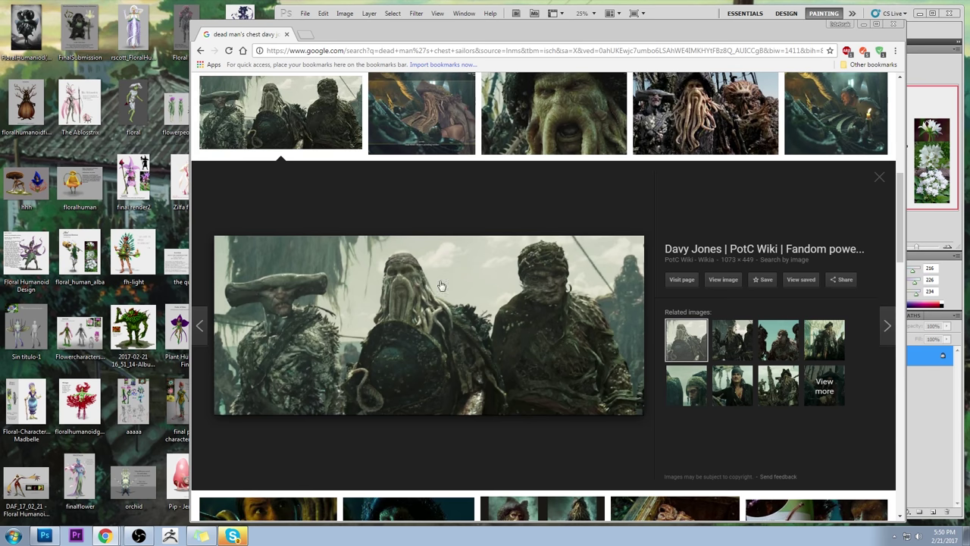
Preview related Davy Jones images: jellyfish, wallpaper, Calypso cosplay and the PotC Wiki picture.
key(Right)
key(Right)
key(Right)
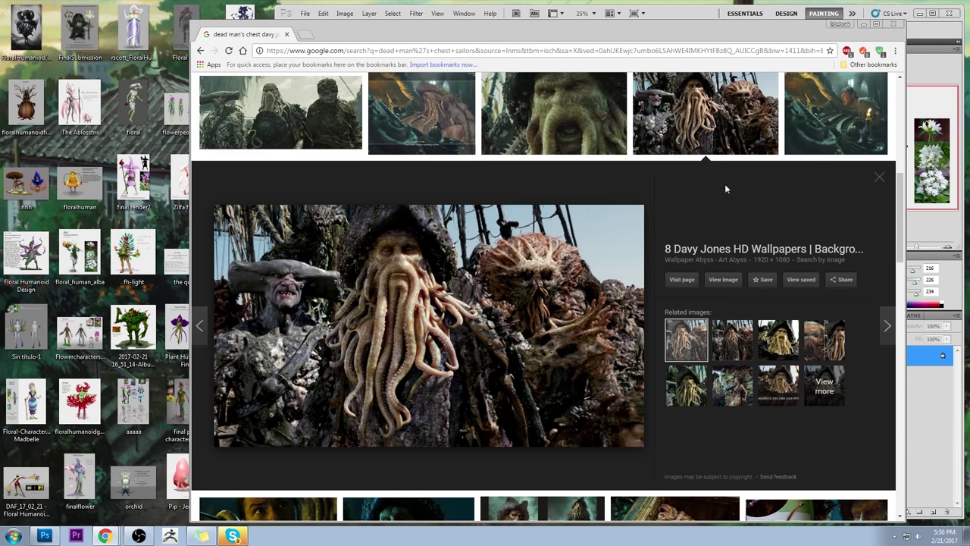
click(816, 342)
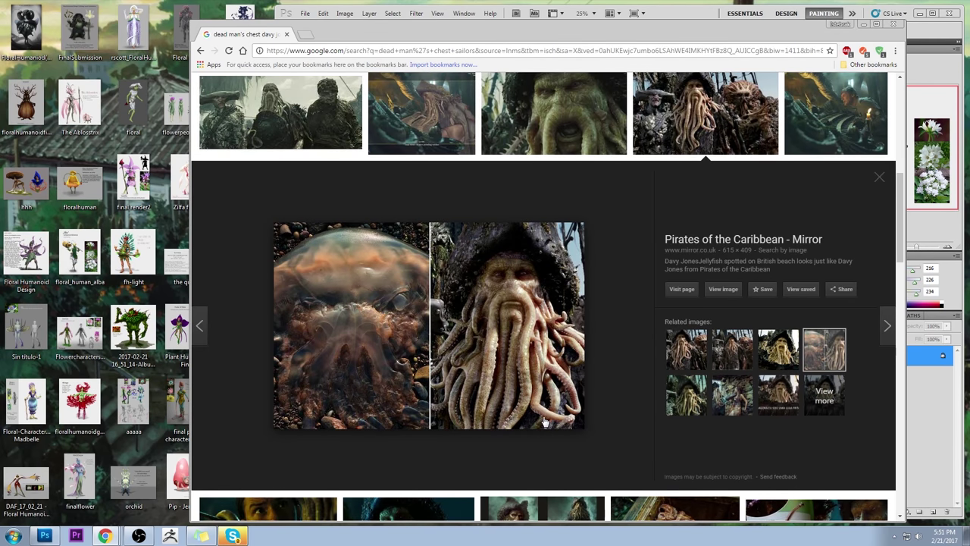
click(679, 359)
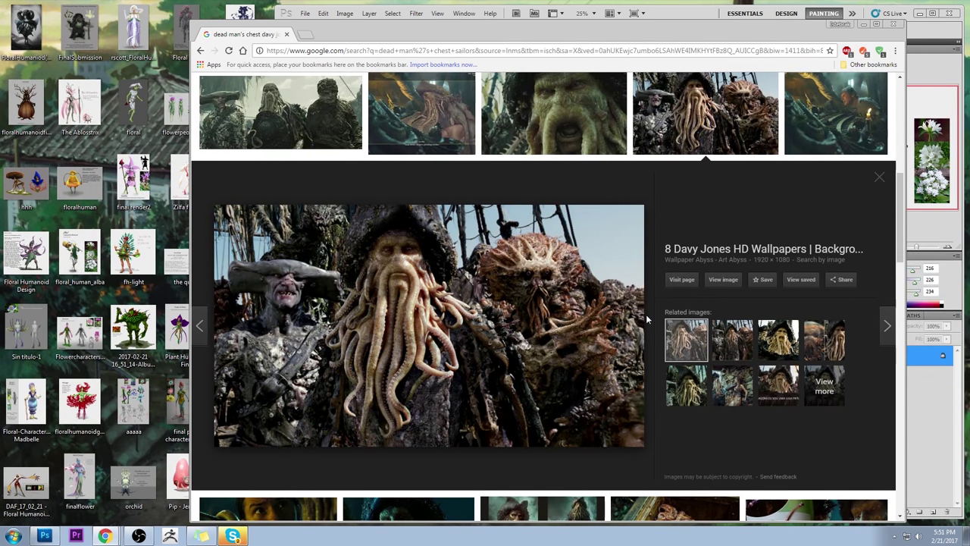
click(738, 385)
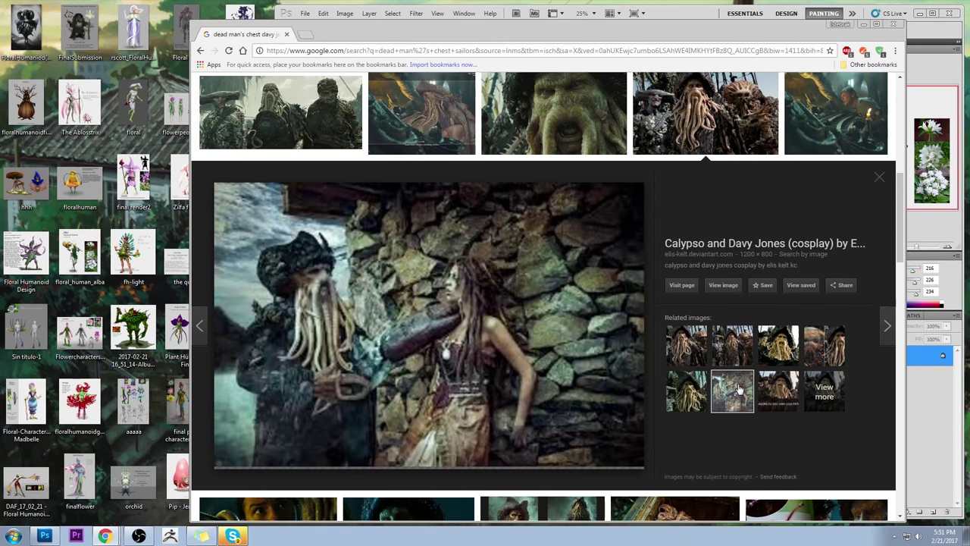
click(696, 348)
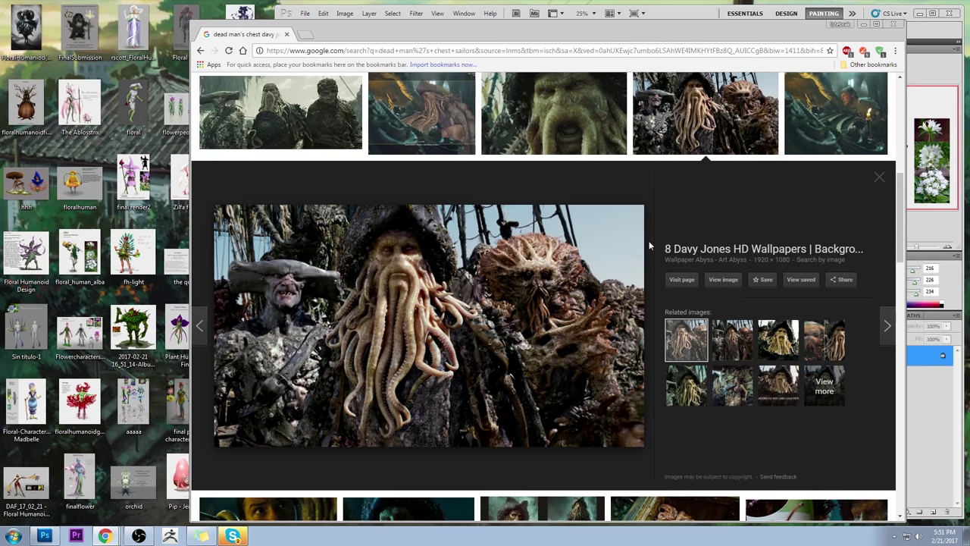
click(303, 106)
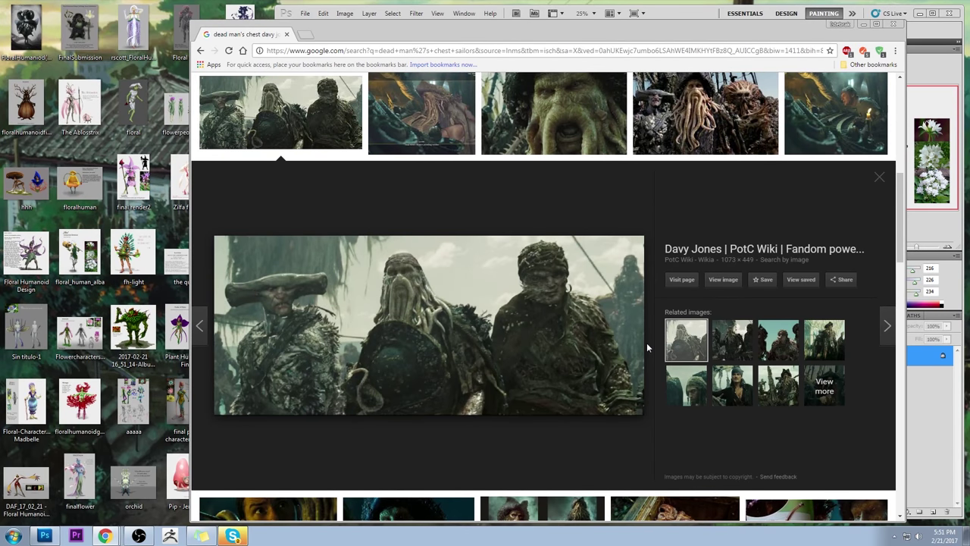
Scroll down through the Davy Jones image results grid.
scroll(646, 342, down, 5)
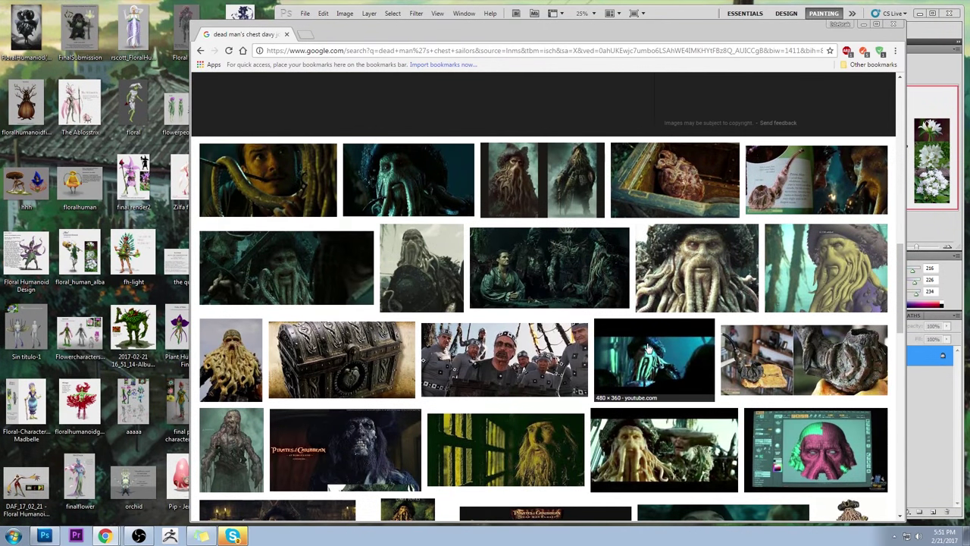
scroll(648, 348, down, 2)
scroll(646, 349, down, 1)
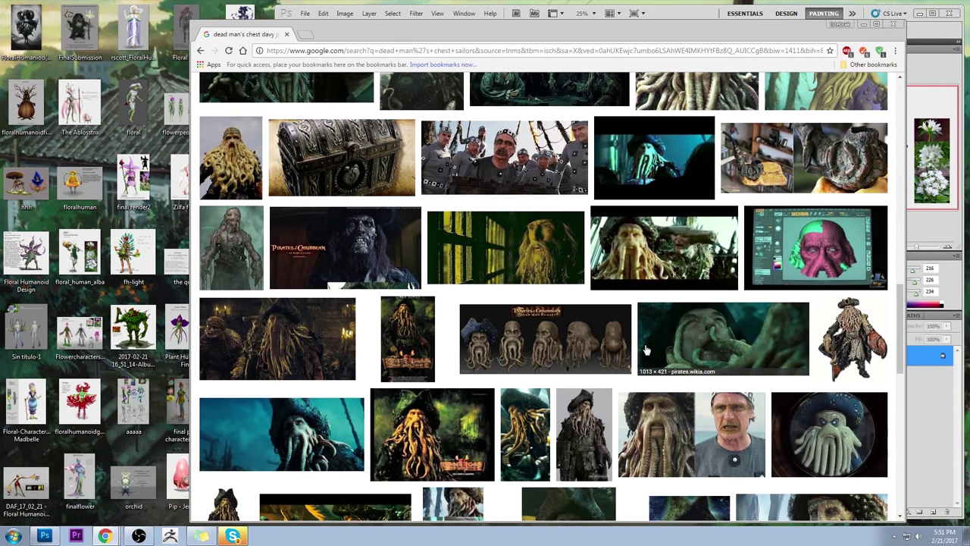
scroll(646, 350, down, 1)
scroll(689, 454, down, 2)
Back on the Alba sheet, sample shoulder white, hair yellow, dark greens, then shadow grey 113,113,113.
click(863, 24)
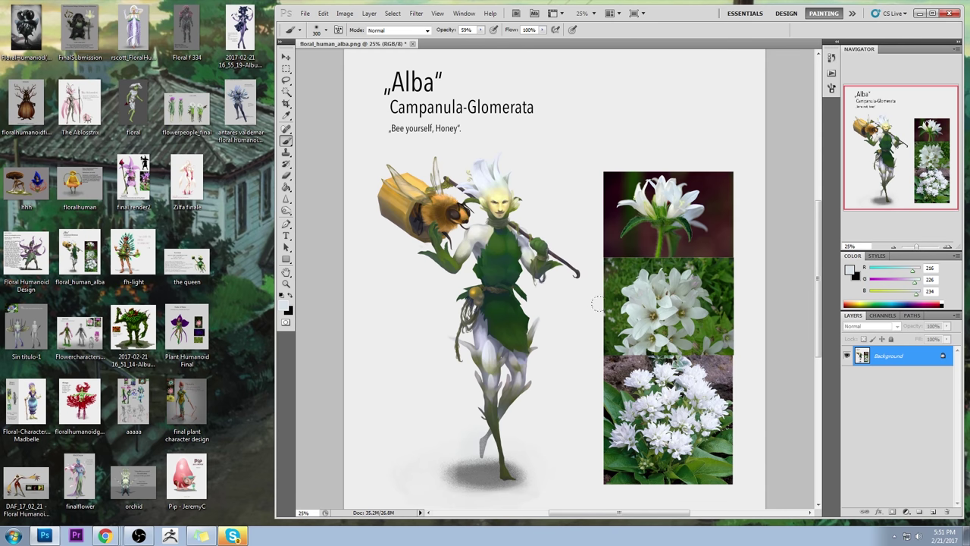
alt+click(478, 225)
alt+click(499, 194)
alt+click(441, 242)
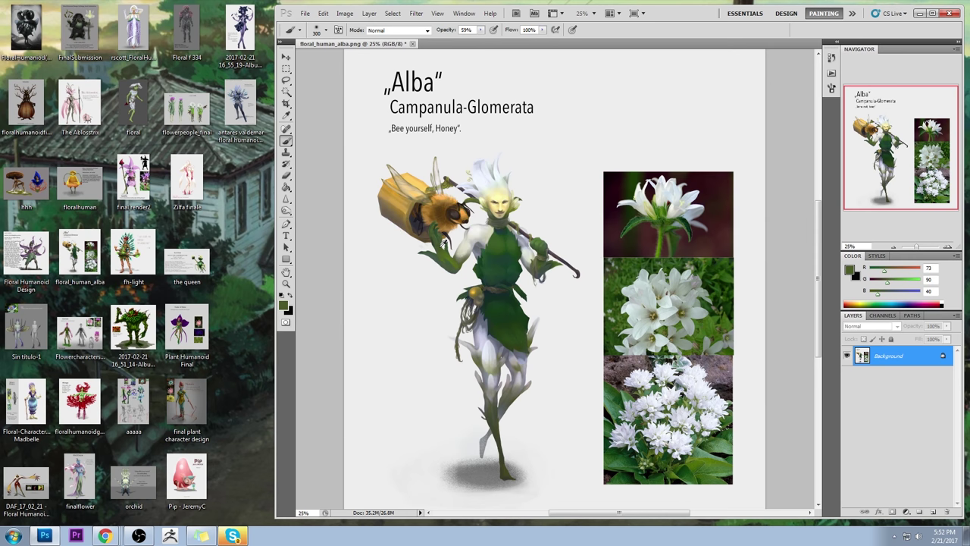
alt+click(442, 243)
alt+click(445, 244)
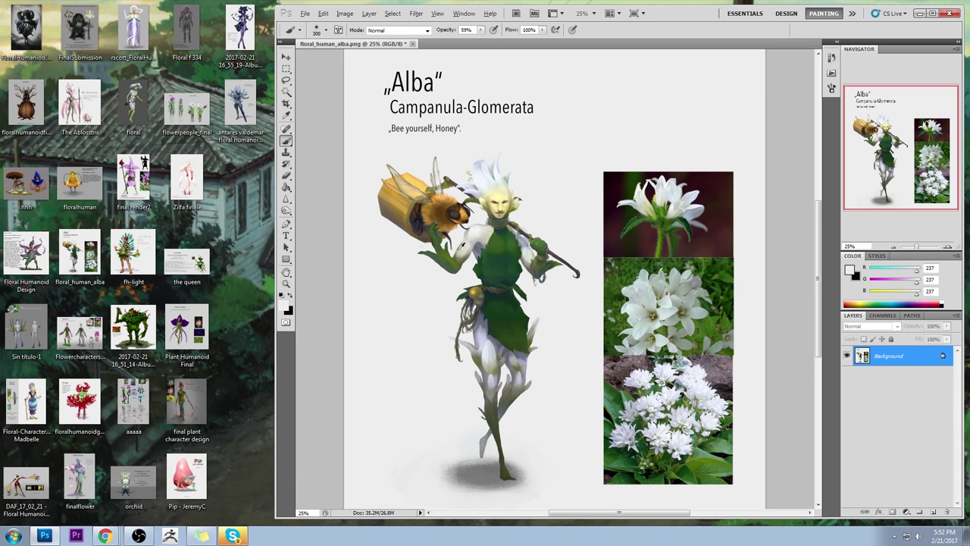
alt+click(500, 469)
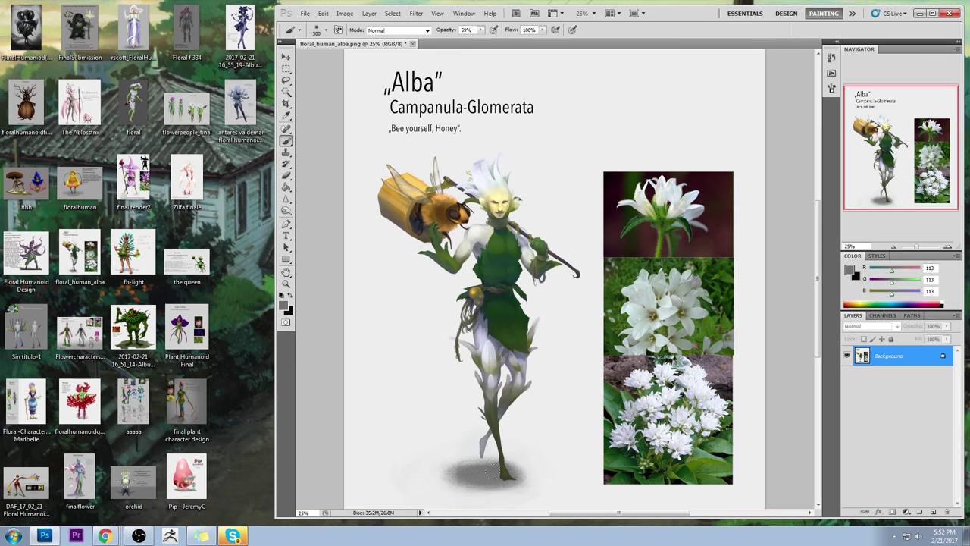
Sample a lighter shadow grey, a near-white and the chest green from the figure.
right_click(558, 228)
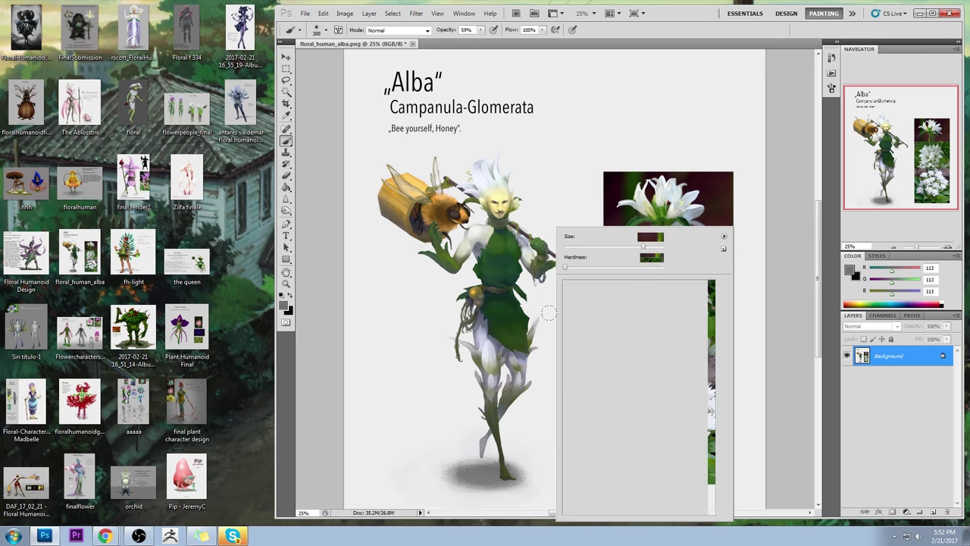
click(816, 243)
alt+click(497, 477)
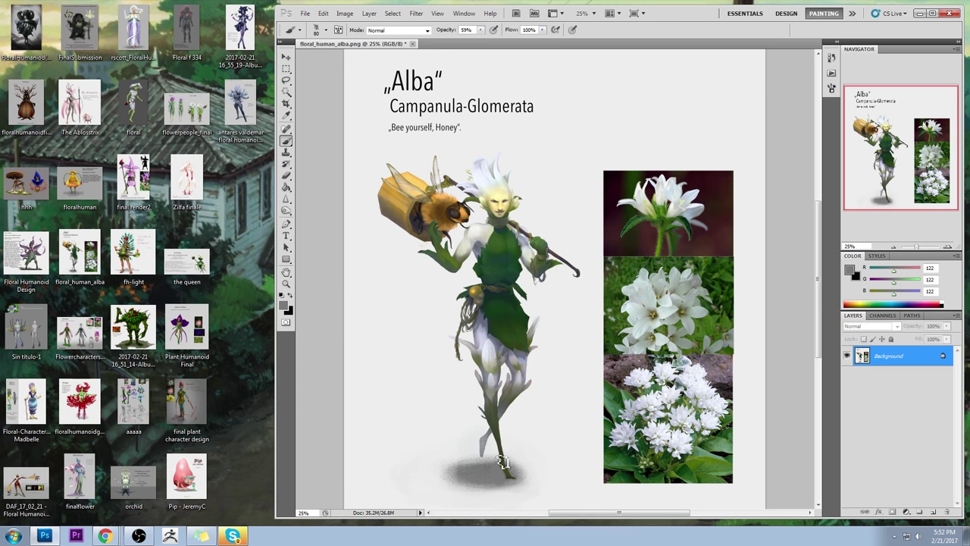
alt+click(479, 434)
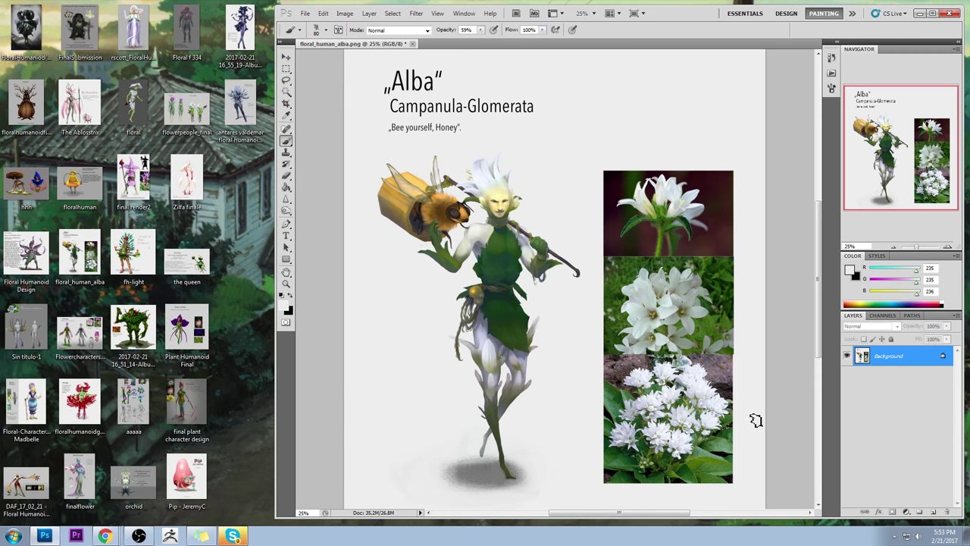
alt+click(495, 246)
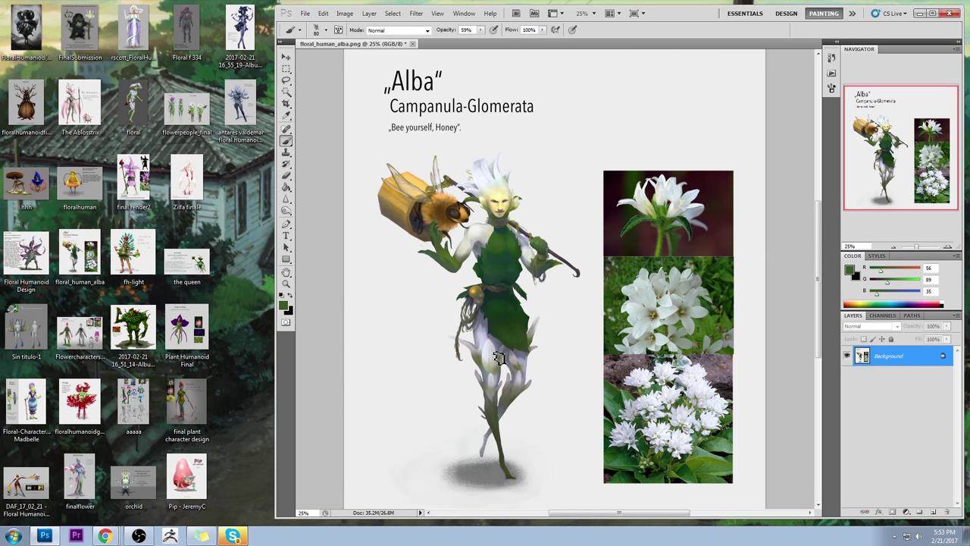
Undo the shoulder stroke and step back through History to an earlier Brush Tool state.
key(ctrl+z)
click(831, 58)
key(ctrl+alt+z)
key(ctrl+alt+z)
key(ctrl+alt+z)
key(ctrl+alt+z)
key(ctrl+alt+z)
key(ctrl+alt+z)
key(ctrl+alt+z)
key(ctrl+alt+z)
key(ctrl+alt+z)
key(ctrl+alt+z)
key(ctrl+alt+z)
key(ctrl+alt+z)
key(ctrl+alt+z)
key(ctrl+alt+z)
key(ctrl+alt+z)
key(ctrl+alt+z)
key(ctrl+alt+z)
key(ctrl+alt+z)
key(ctrl+alt+z)
key(ctrl+alt+z)
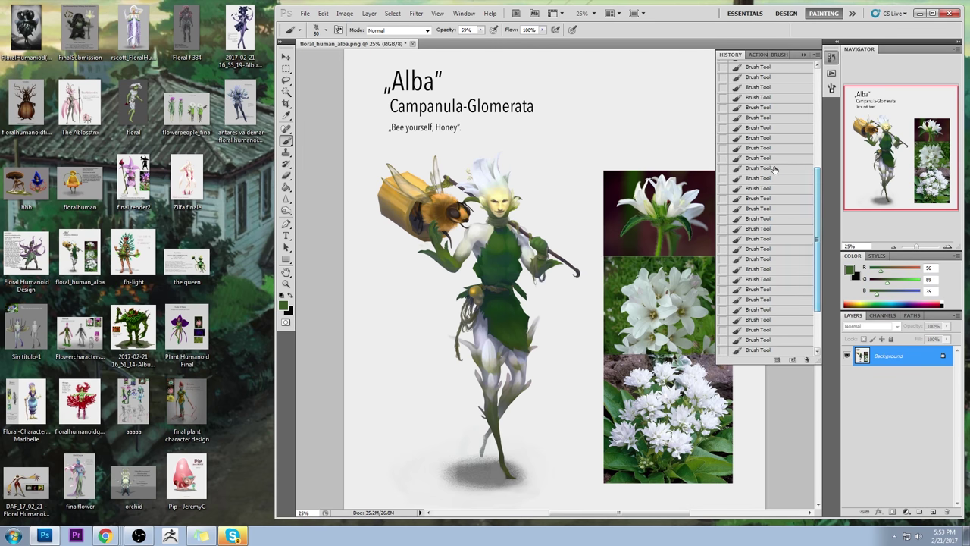
key(ctrl+alt+z)
key(ctrl+alt+z)
key(ctrl+alt+z)
key(ctrl+alt+z)
key(ctrl+alt+z)
key(ctrl+alt+z)
key(ctrl+alt+z)
key(ctrl+alt+z)
key(ctrl+alt+z)
key(ctrl+alt+z)
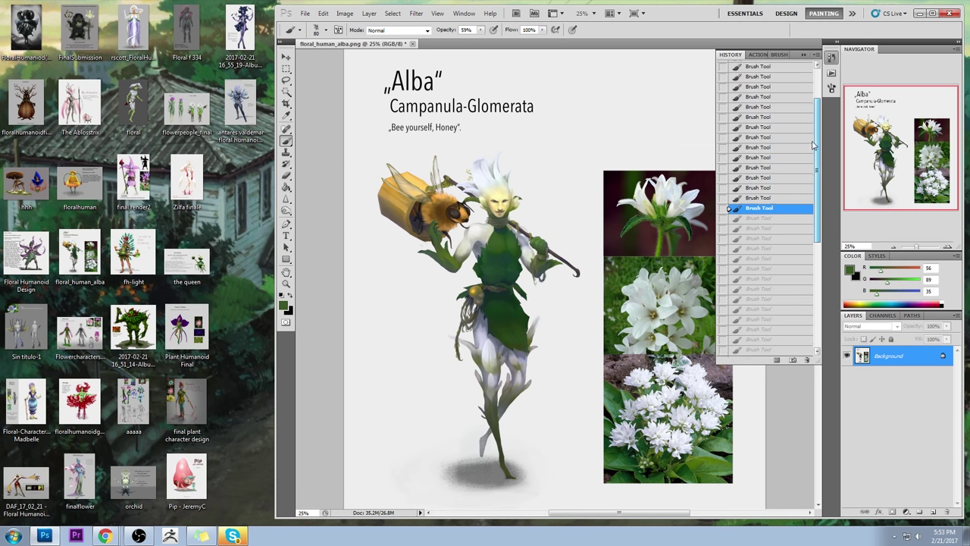
click(800, 56)
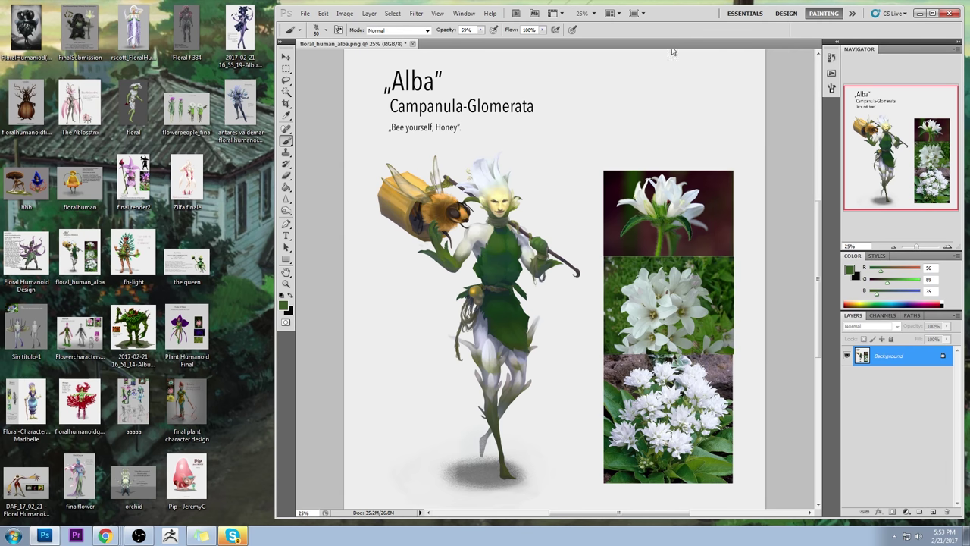
click(416, 13)
Liquify the figure's foot and lower leg with a size-376 Forward Warp brush and apply it.
click(437, 74)
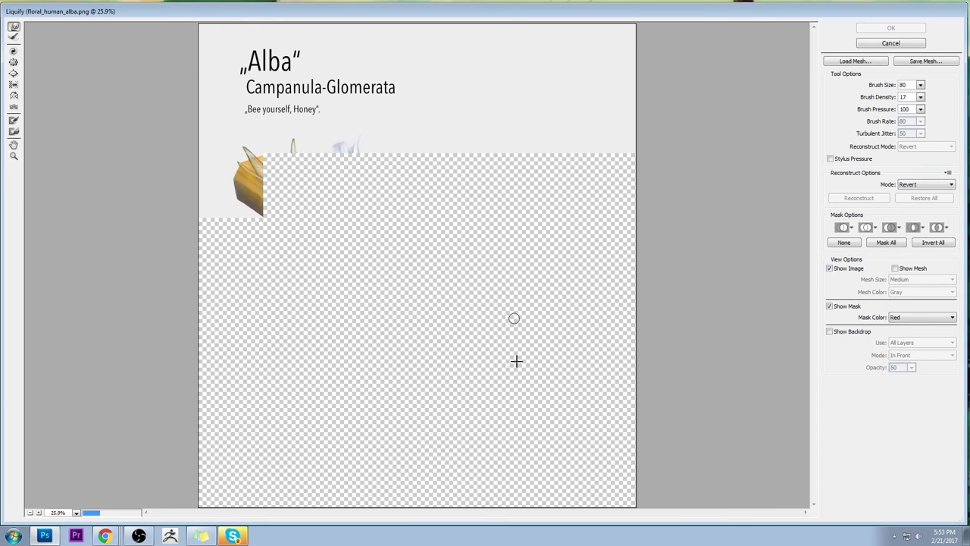
mouse_move(920, 85)
mouse_down()
mouse_move(872, 100)
mouse_move(883, 98)
mouse_up()
click(374, 452)
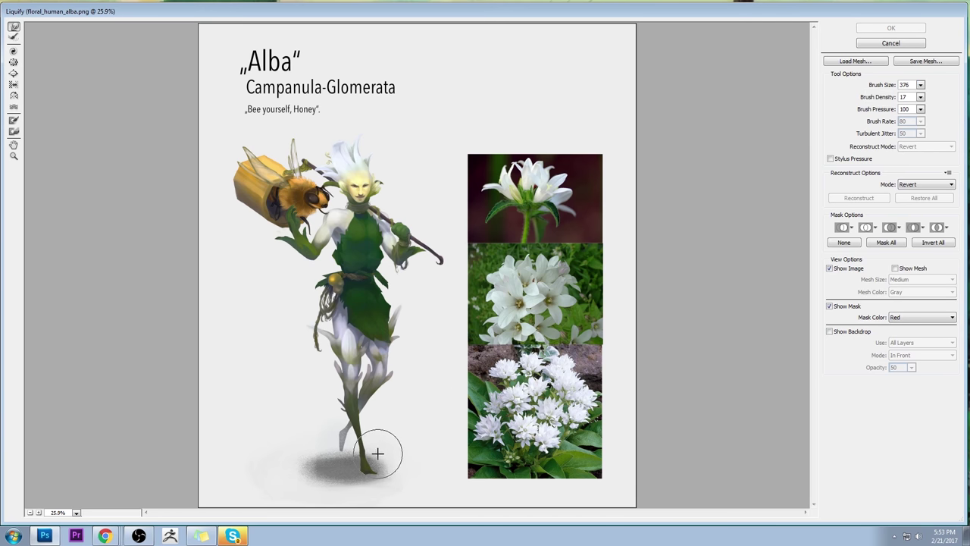
mouse_move(381, 448)
mouse_down()
mouse_move(373, 421)
mouse_move(344, 444)
mouse_move(339, 426)
mouse_move(364, 413)
mouse_move(358, 378)
mouse_move(383, 465)
mouse_move(361, 465)
mouse_move(377, 477)
mouse_move(368, 483)
mouse_move(388, 464)
mouse_move(389, 472)
mouse_move(347, 477)
mouse_move(358, 486)
mouse_move(346, 474)
mouse_move(314, 201)
mouse_move(330, 210)
mouse_move(335, 329)
mouse_move(397, 478)
mouse_move(367, 494)
mouse_move(347, 491)
mouse_move(369, 493)
mouse_up()
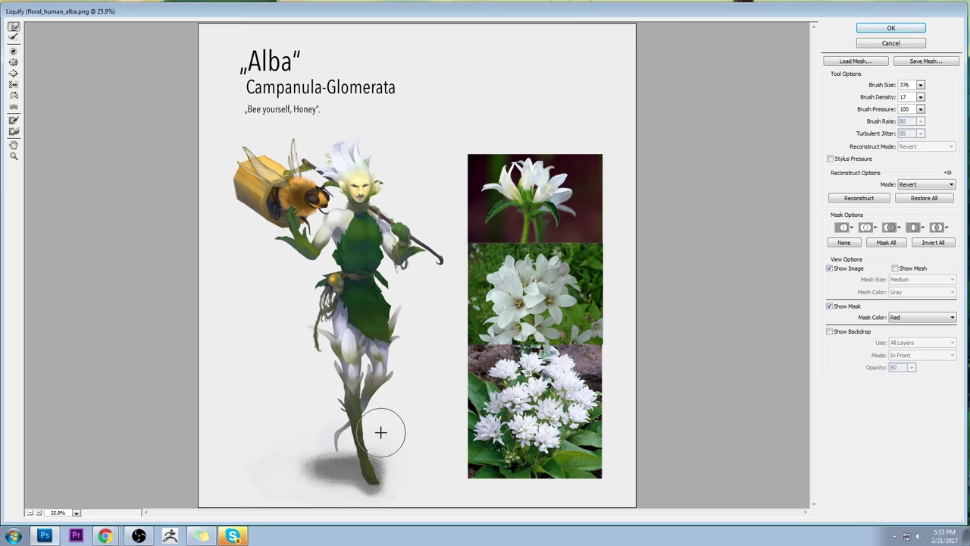
mouse_move(381, 429)
mouse_down()
mouse_move(374, 440)
mouse_move(362, 396)
mouse_move(381, 433)
mouse_move(395, 427)
mouse_move(384, 470)
mouse_move(381, 461)
mouse_move(405, 467)
mouse_move(390, 469)
mouse_up()
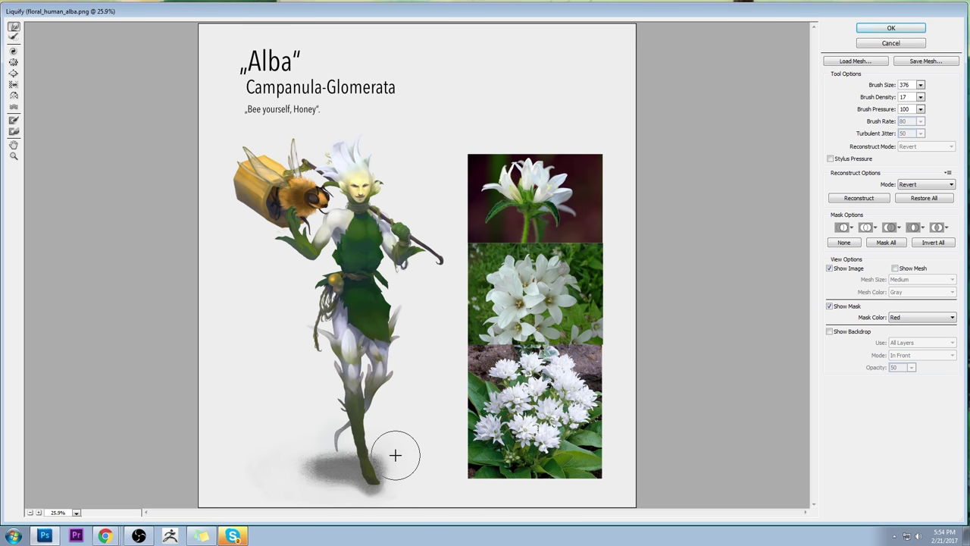
click(921, 29)
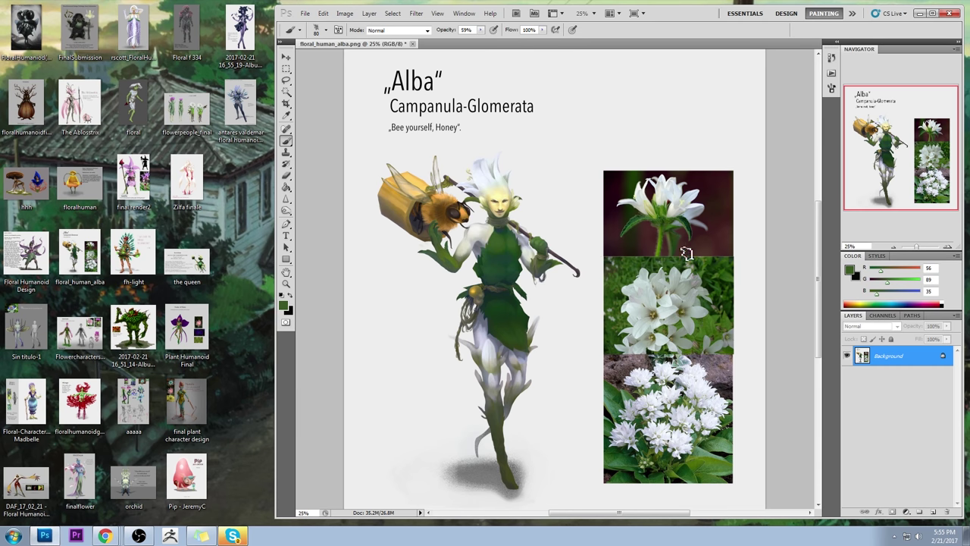
Set the brush to black at 100% opacity and paint a dark circle above the top photo.
alt+click(417, 77)
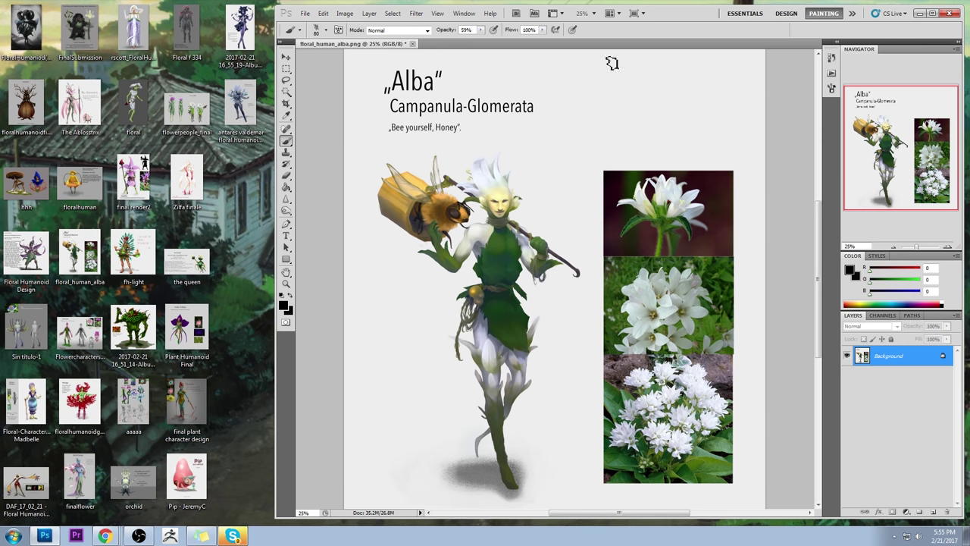
click(480, 30)
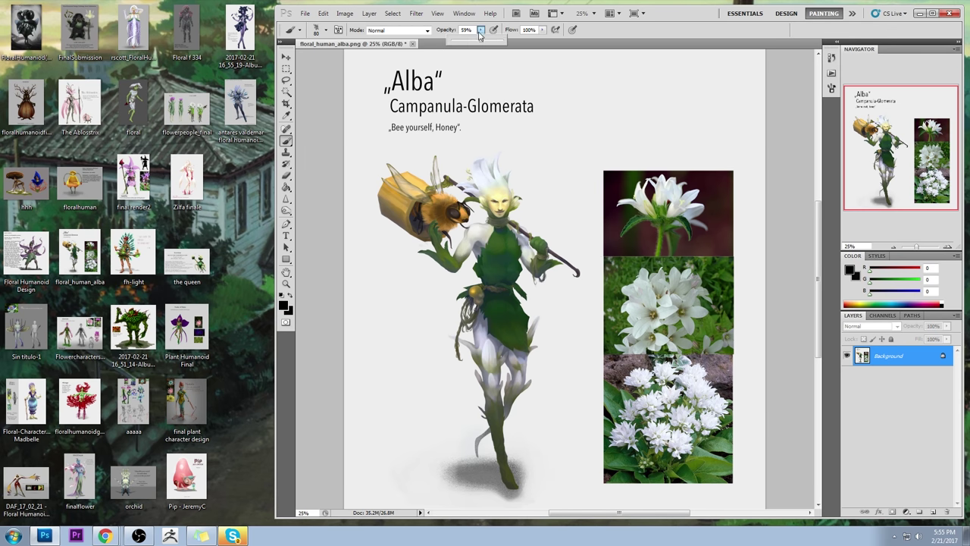
click(795, 237)
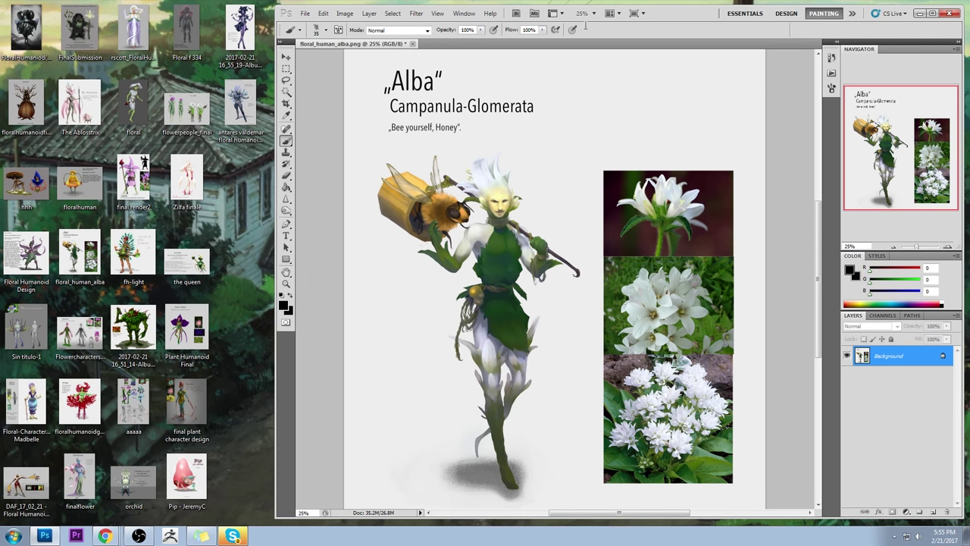
mouse_move(643, 164)
mouse_down()
mouse_move(658, 156)
mouse_move(637, 158)
mouse_up()
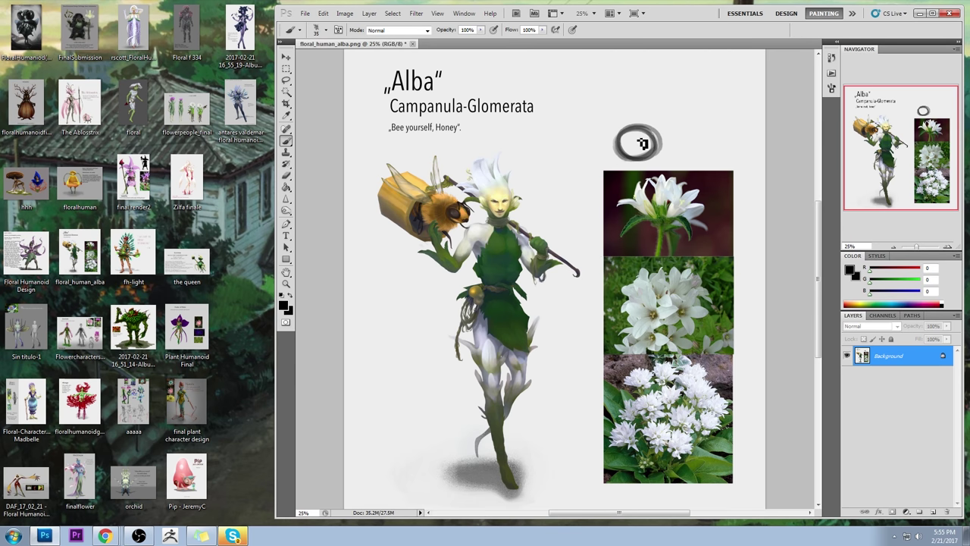
mouse_move(641, 144)
mouse_down()
mouse_move(633, 168)
mouse_move(650, 134)
mouse_move(629, 141)
mouse_move(649, 156)
mouse_move(634, 165)
mouse_move(636, 130)
mouse_move(649, 134)
mouse_up()
Sketch the tulip-shaped swirl around the circle and a dark curve sweeping toward the staff.
mouse_move(652, 166)
mouse_down()
mouse_move(543, 70)
mouse_move(579, 88)
mouse_move(541, 70)
mouse_move(609, 102)
mouse_move(675, 159)
mouse_up()
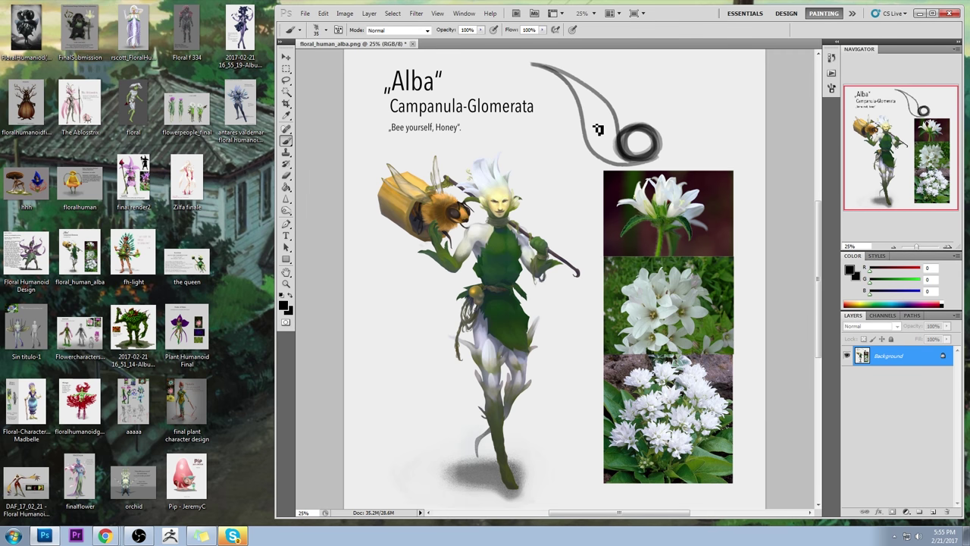
mouse_move(611, 124)
mouse_down()
mouse_move(604, 152)
mouse_move(629, 121)
mouse_move(644, 169)
mouse_move(667, 126)
mouse_up()
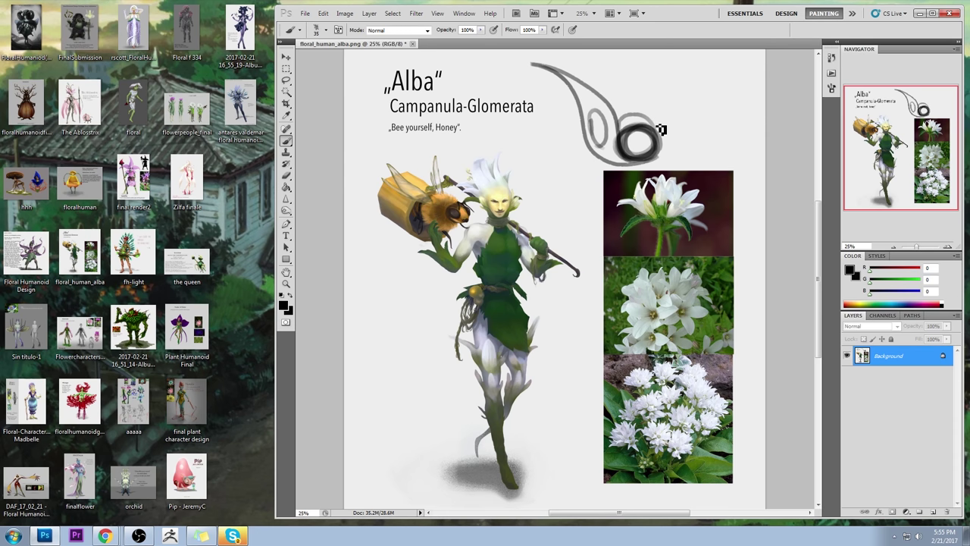
mouse_move(643, 162)
mouse_down()
mouse_move(694, 47)
mouse_move(677, 72)
mouse_move(671, 127)
mouse_move(653, 106)
mouse_move(619, 112)
mouse_move(620, 137)
mouse_move(616, 114)
mouse_up()
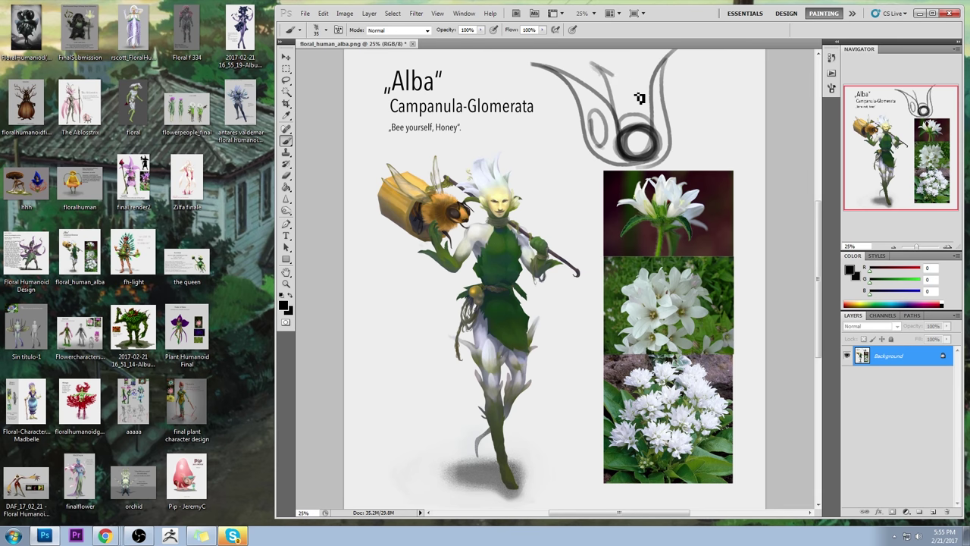
mouse_move(642, 68)
mouse_down()
mouse_move(649, 147)
mouse_move(619, 147)
mouse_move(596, 268)
mouse_up()
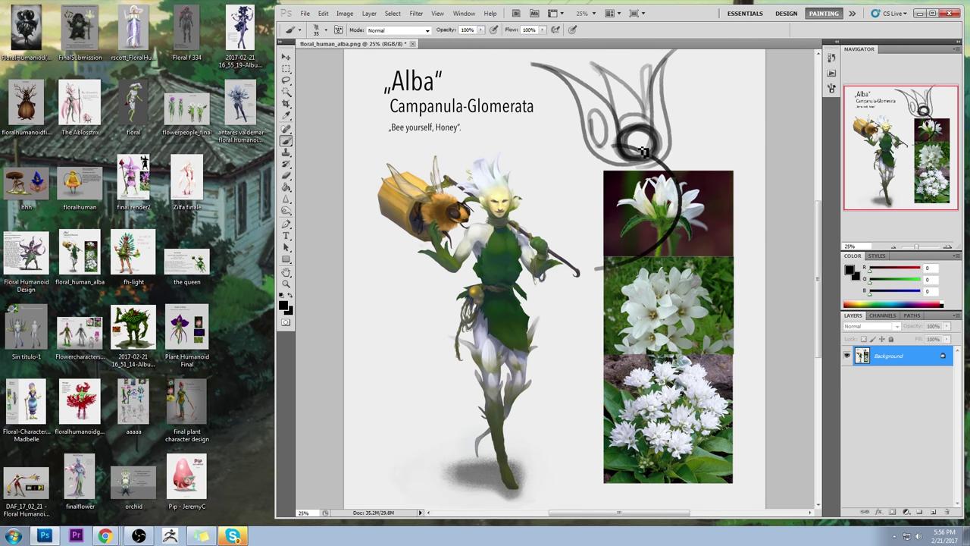
mouse_move(643, 151)
mouse_down()
mouse_move(678, 172)
mouse_move(659, 176)
mouse_up()
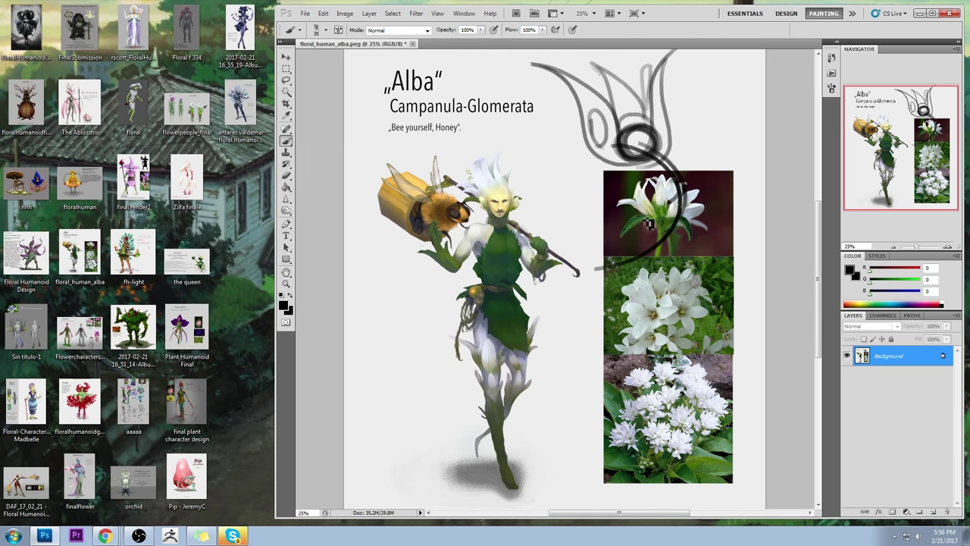
mouse_move(648, 222)
mouse_down()
mouse_move(568, 273)
mouse_move(693, 189)
mouse_up()
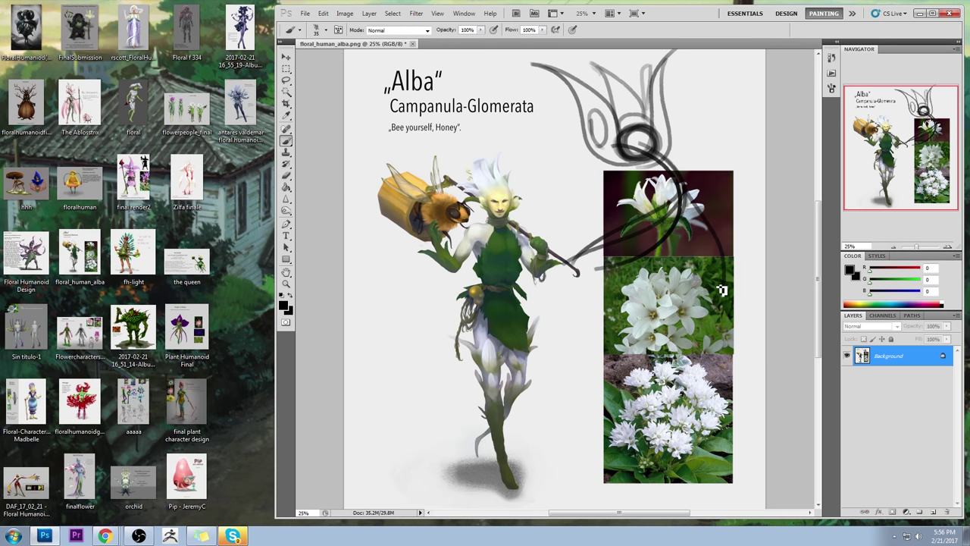
drag(656, 257, 575, 324)
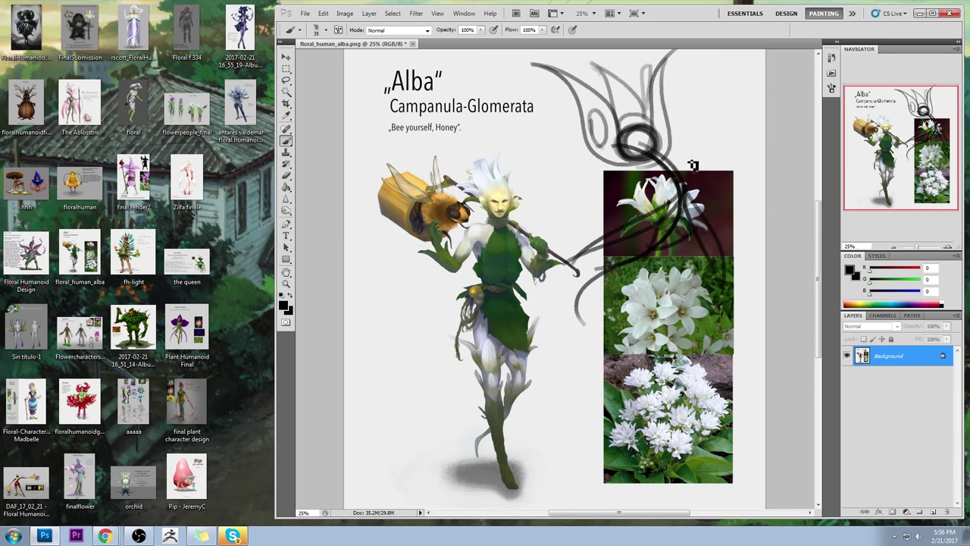
Add dark loops and short strokes inside and beside the swirl.
mouse_move(689, 167)
mouse_down()
mouse_move(705, 153)
mouse_move(709, 162)
mouse_up()
mouse_move(604, 114)
mouse_down()
mouse_move(603, 144)
mouse_move(626, 136)
mouse_move(590, 139)
mouse_up()
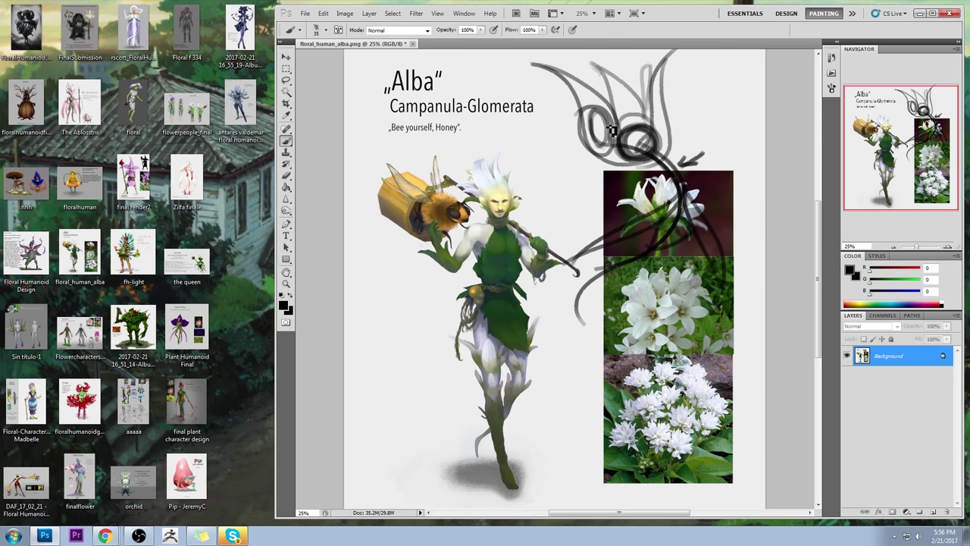
mouse_move(640, 141)
mouse_down()
mouse_move(656, 166)
mouse_move(651, 147)
mouse_up()
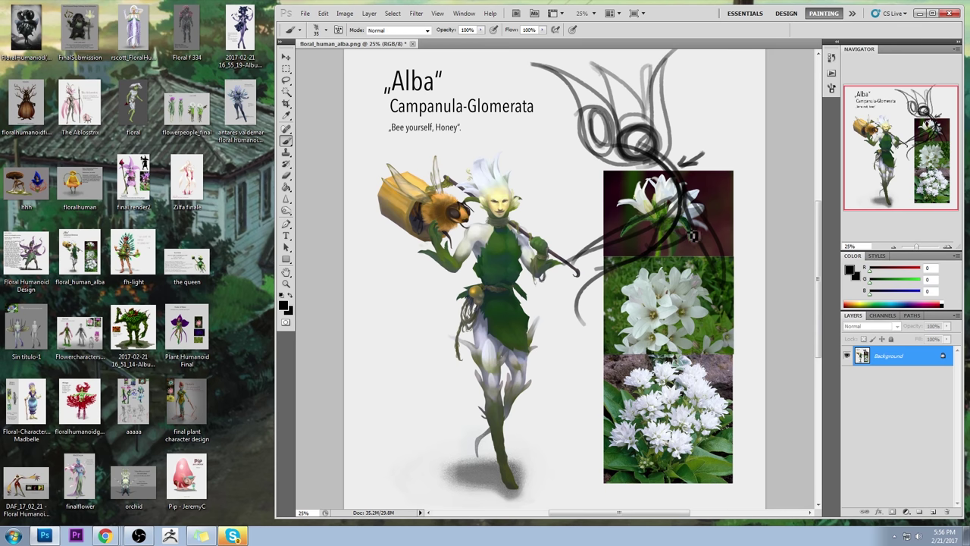
Draw long curving lines down beside and through the middle and bottom flower photos.
drag(671, 256, 589, 351)
mouse_move(610, 262)
mouse_down()
mouse_move(578, 338)
mouse_move(594, 352)
mouse_up()
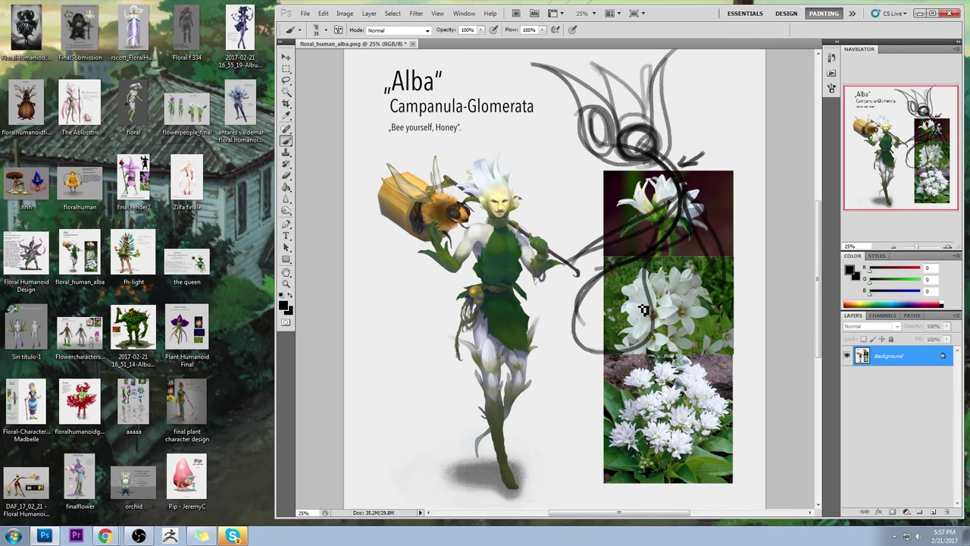
mouse_move(583, 315)
mouse_down()
mouse_move(637, 364)
mouse_move(649, 337)
mouse_up()
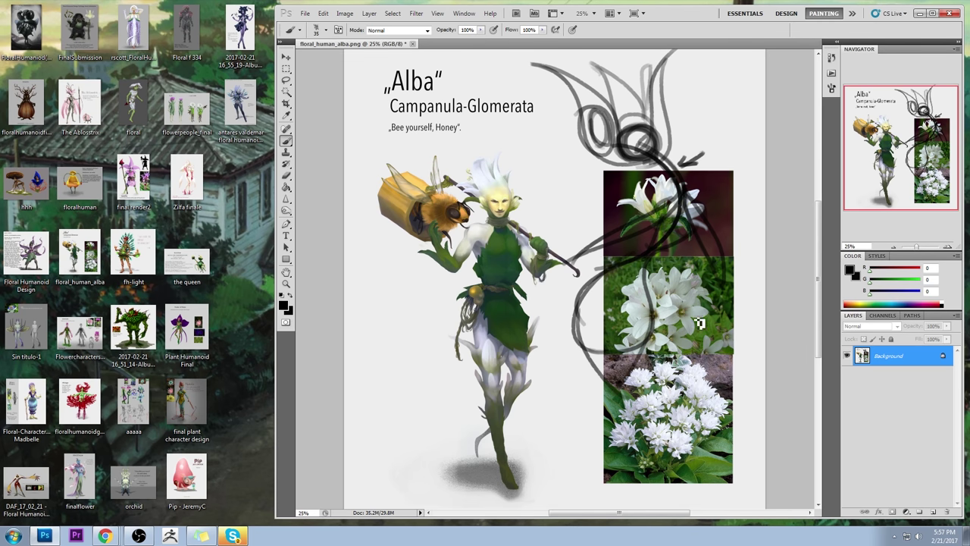
drag(597, 281, 500, 418)
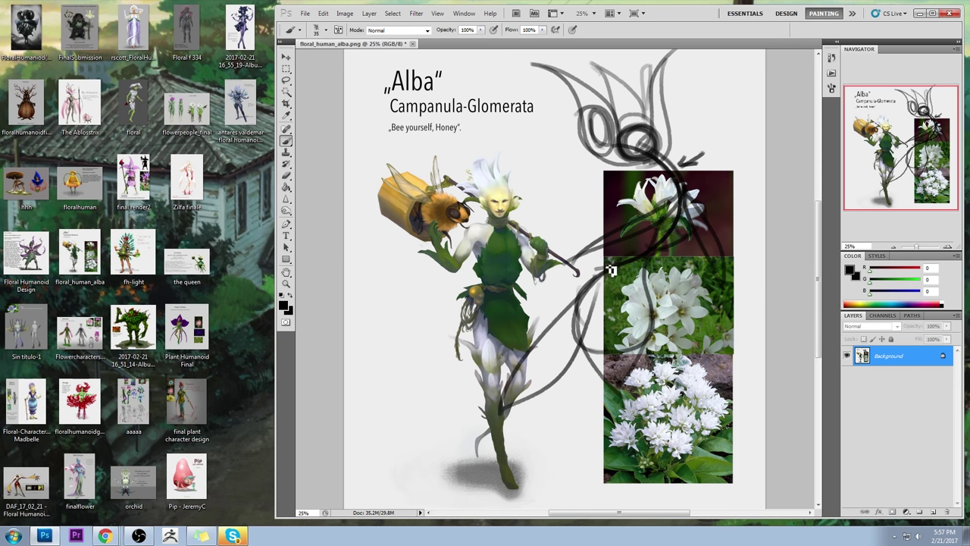
drag(647, 281, 718, 417)
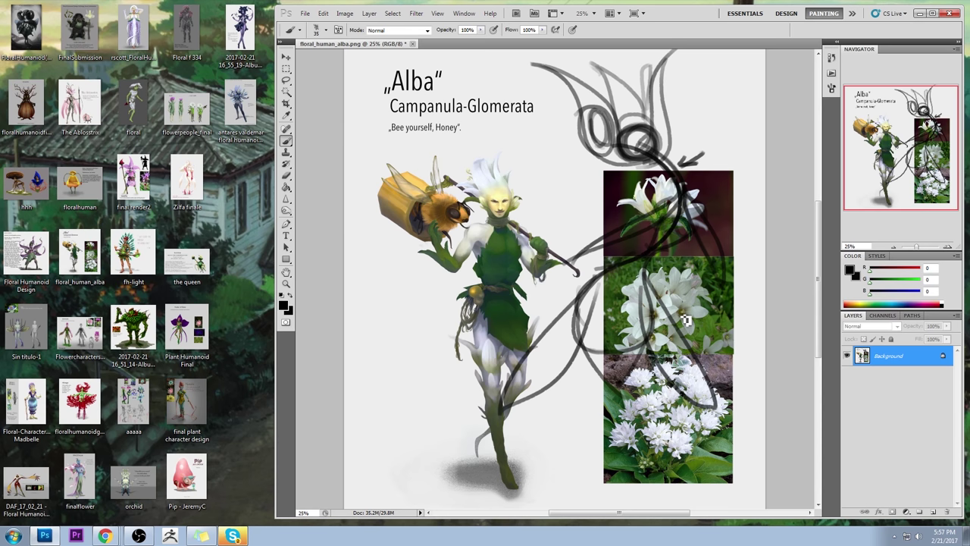
Undo unwanted strokes and redraw curves down the left side of the flower photos.
key(ctrl+alt+z)
key(ctrl+alt+z)
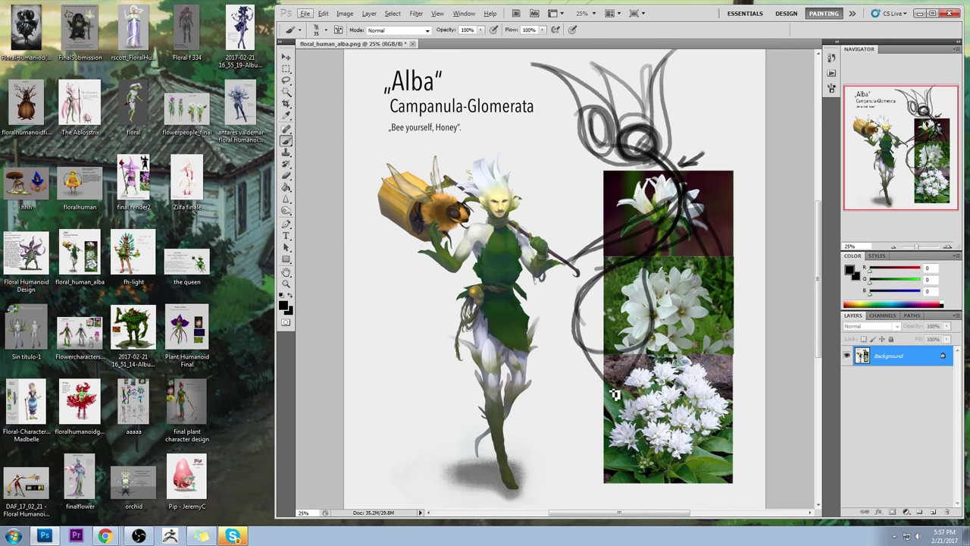
drag(575, 339, 616, 466)
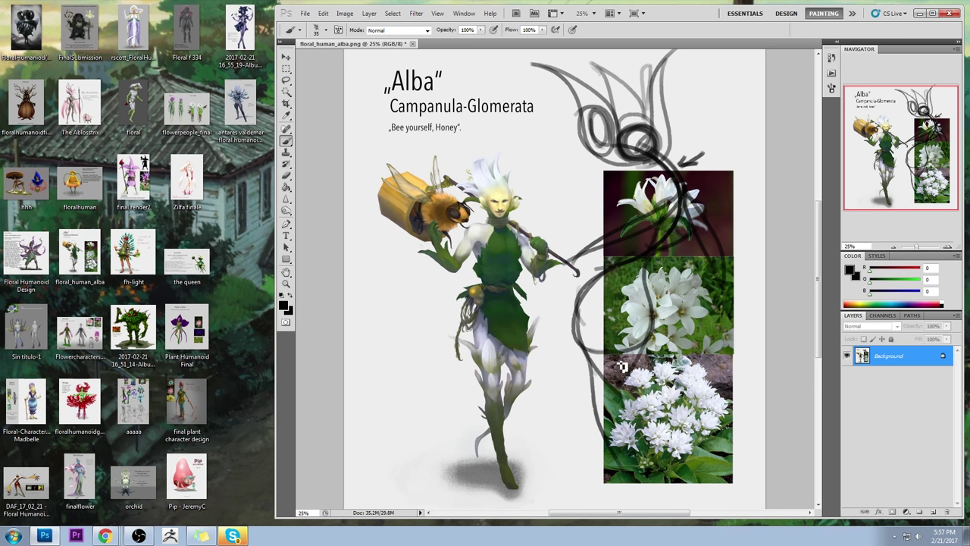
mouse_move(618, 387)
mouse_down()
mouse_move(621, 435)
mouse_move(678, 481)
mouse_up()
drag(646, 379, 664, 440)
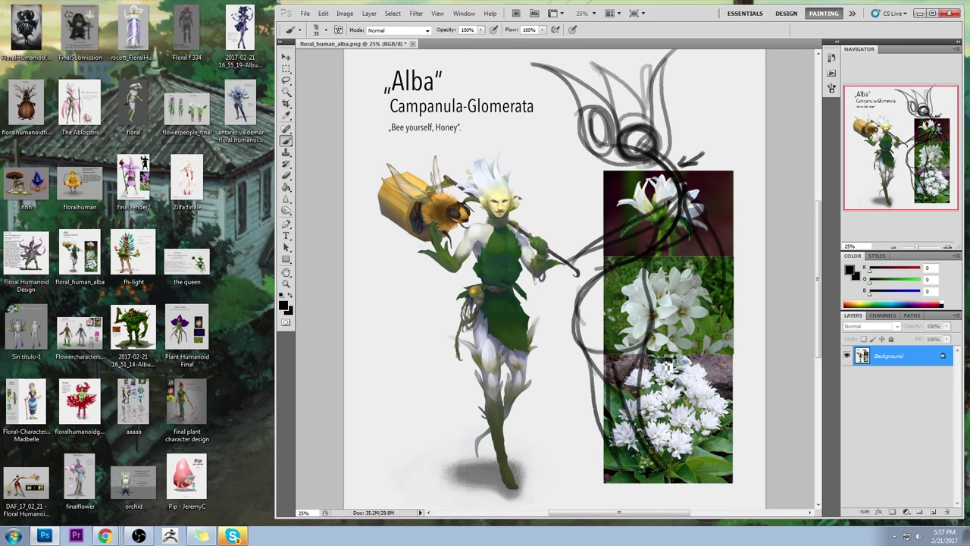
key(ctrl+alt+z)
key(ctrl+alt+z)
mouse_move(595, 318)
mouse_down()
mouse_move(554, 360)
mouse_move(570, 449)
mouse_move(603, 470)
mouse_up()
mouse_move(584, 292)
mouse_down()
mouse_move(540, 369)
mouse_move(564, 454)
mouse_up()
mouse_move(560, 361)
mouse_down()
mouse_move(567, 450)
mouse_move(631, 482)
mouse_up()
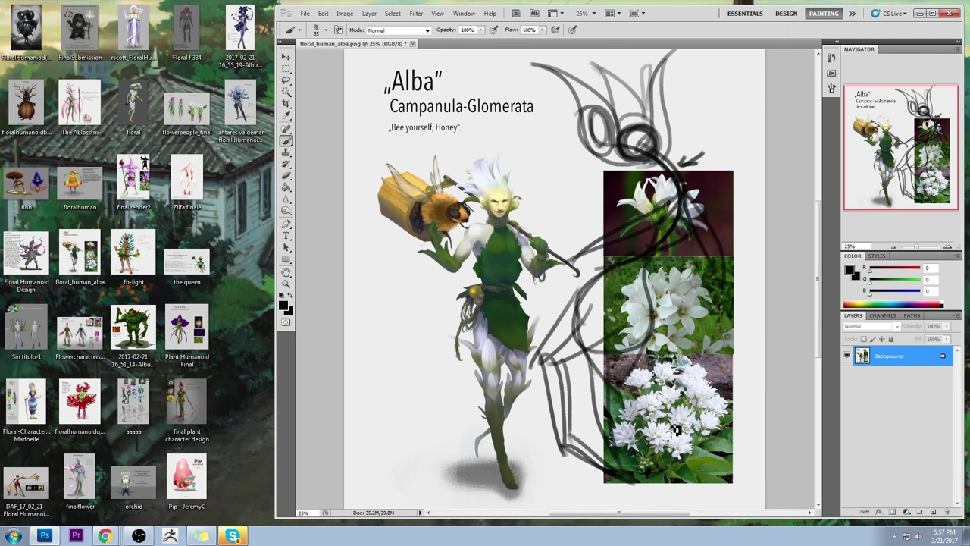
Draw parallel diagonal lines across the figure's waist, undoing the stray diagonal and vertical strokes.
drag(659, 302, 503, 340)
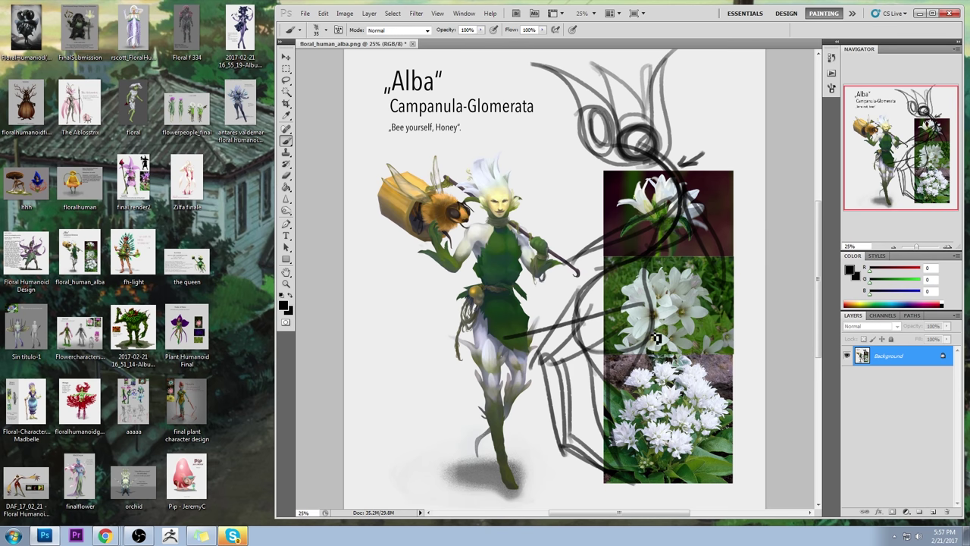
drag(656, 338, 515, 358)
drag(517, 338, 521, 400)
mouse_move(533, 354)
mouse_down()
mouse_move(543, 457)
mouse_move(544, 446)
mouse_move(588, 488)
mouse_up()
key(ctrl+alt+z)
drag(533, 439, 547, 491)
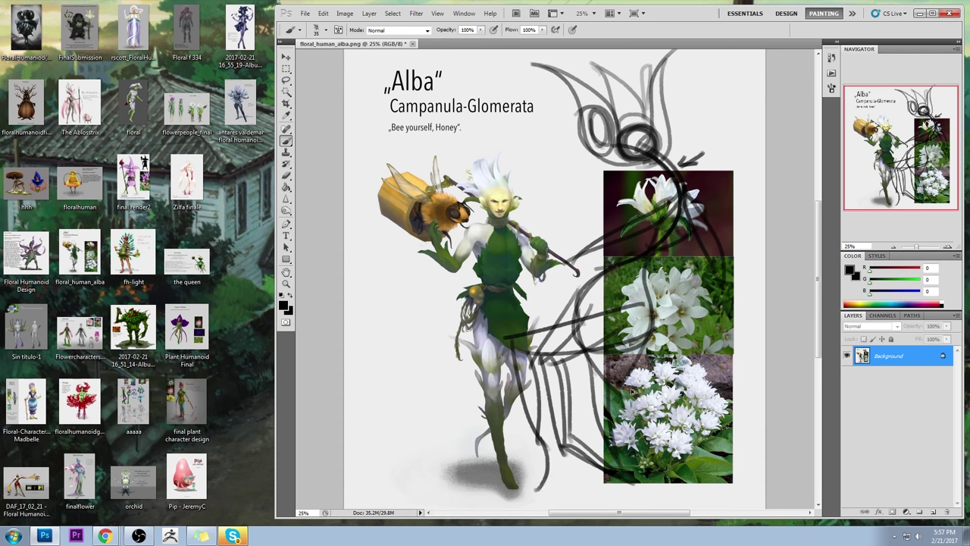
key(ctrl+alt+z)
key(ctrl+alt+z)
key(ctrl+alt+z)
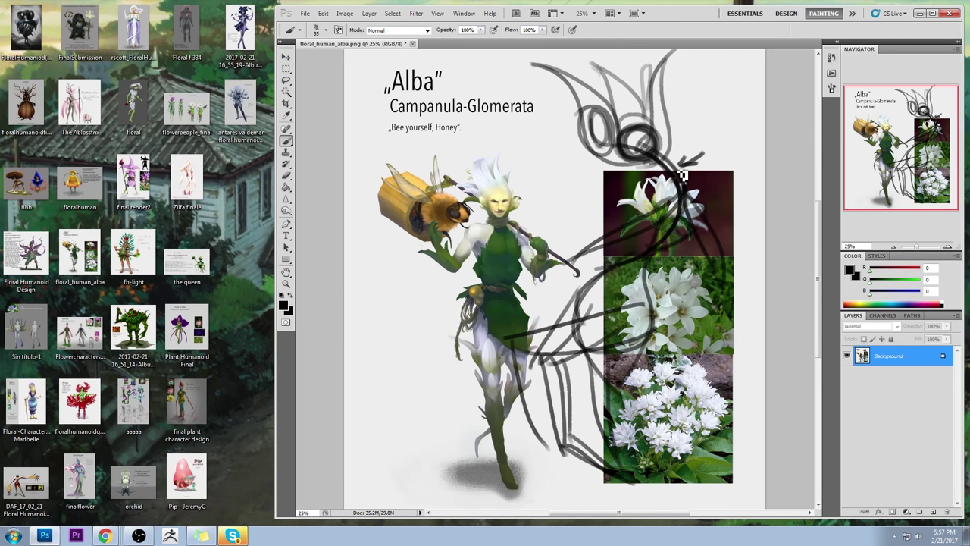
Step back seven history states, erasing every trial stroke from the tendrils down to the dark circle.
key(ctrl+alt+z)
key(ctrl+alt+z)
key(ctrl+alt+z)
key(ctrl+alt+z)
key(ctrl+alt+z)
key(ctrl+alt+z)
key(ctrl+alt+z)
key(ctrl+alt+z)
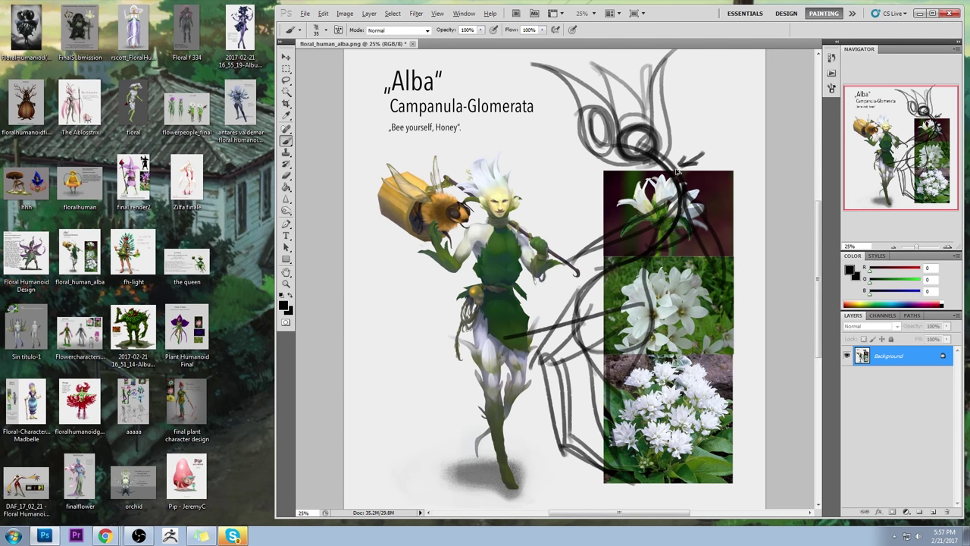
key(ctrl+alt+z)
key(ctrl+alt+z)
key(ctrl+alt+z)
key(ctrl+alt+z)
key(ctrl+alt+z)
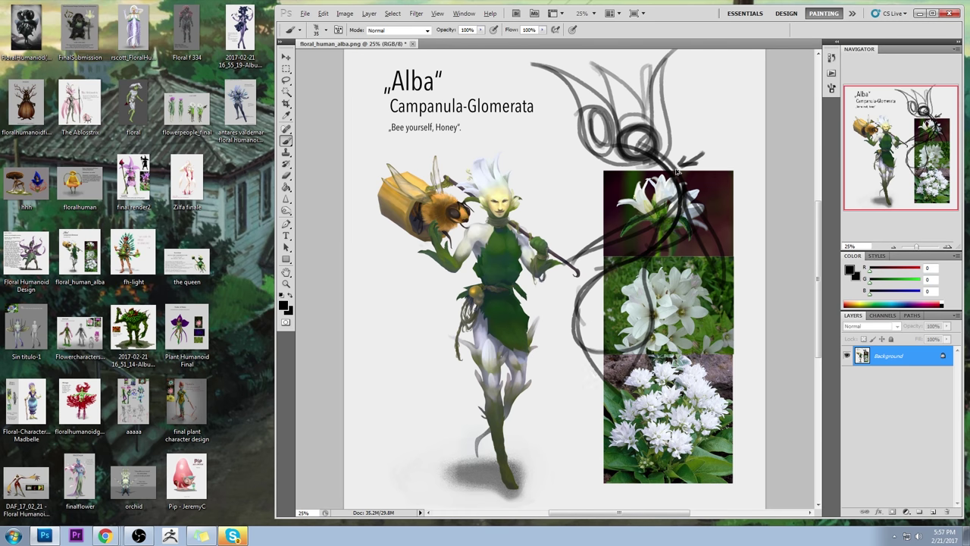
key(ctrl+alt+z)
key(ctrl+alt+z)
key(ctrl+alt+z)
key(ctrl+alt+z)
key(ctrl+alt+z)
key(ctrl+alt+z)
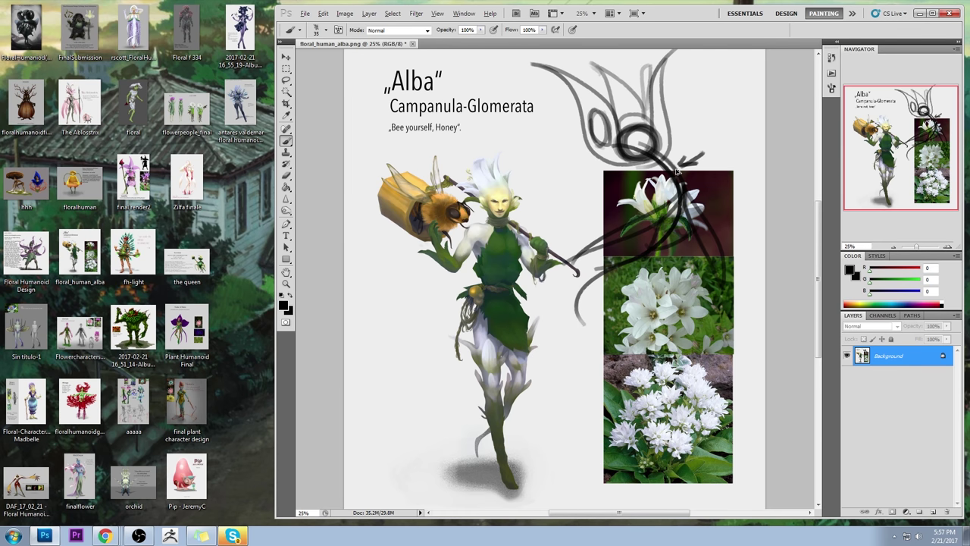
key(ctrl+alt+z)
key(ctrl+alt+z)
key(ctrl+alt+z)
key(ctrl+alt+z)
key(ctrl+alt+z)
key(ctrl+alt+z)
key(ctrl+alt+z)
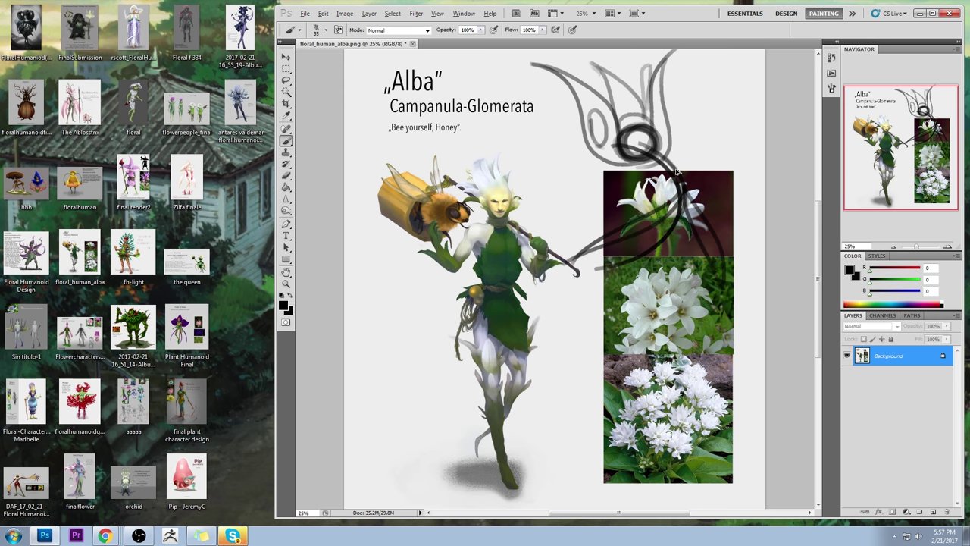
key(ctrl+alt+z)
key(ctrl+alt+z)
key(ctrl+alt+z)
key(ctrl+alt+z)
key(ctrl+alt+z)
key(ctrl+alt+z)
key(ctrl+alt+z)
key(ctrl+alt+z)
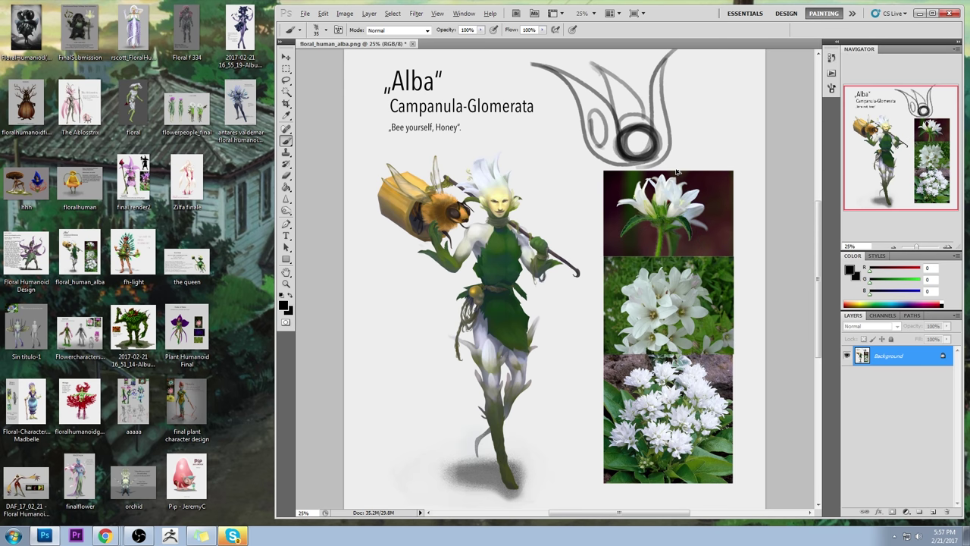
key(ctrl+alt+z)
key(ctrl+alt+z)
key(ctrl+alt+z)
key(ctrl+alt+z)
key(ctrl+alt+z)
key(ctrl+alt+z)
key(ctrl+alt+z)
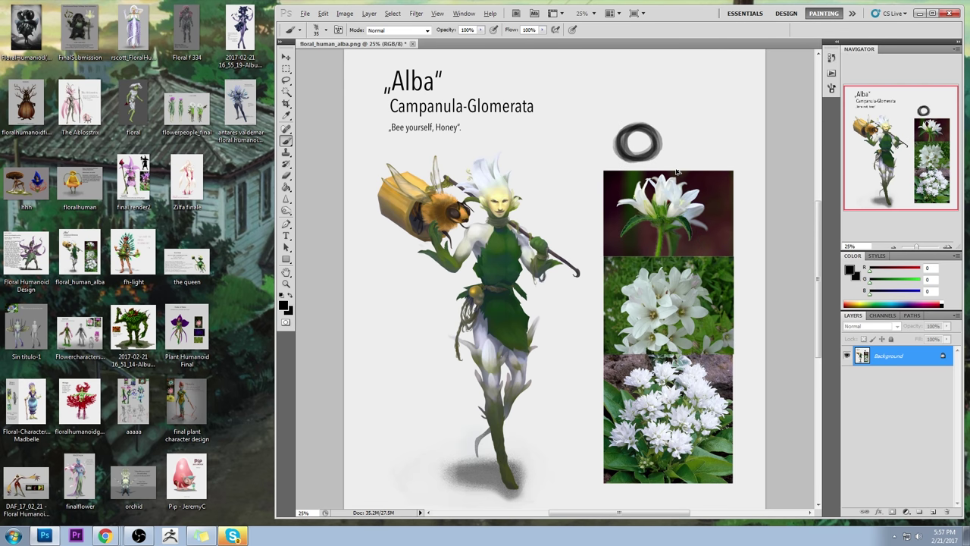
key(ctrl+alt+z)
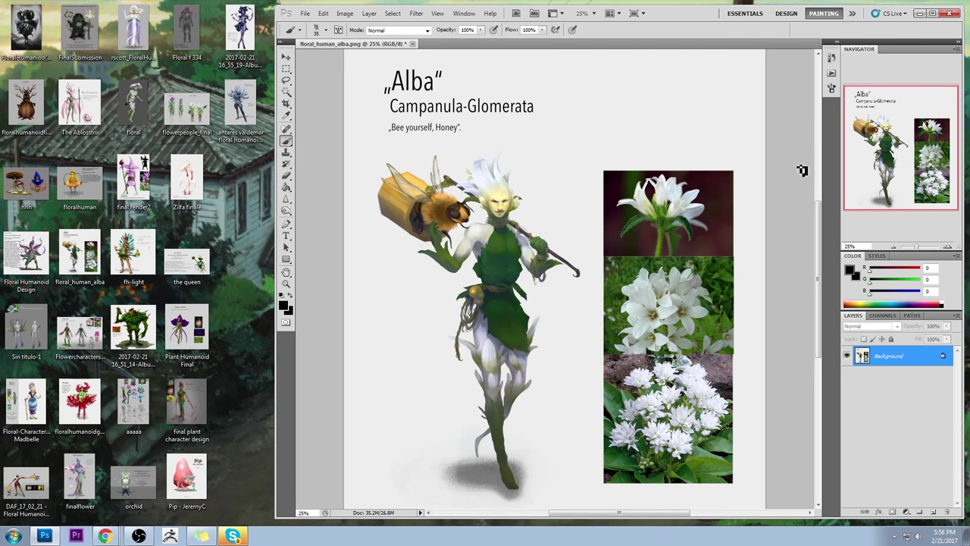
Save and close the Alba sheet, then open Zilfa finale.jpg from the desktop.
click(412, 44)
click(581, 211)
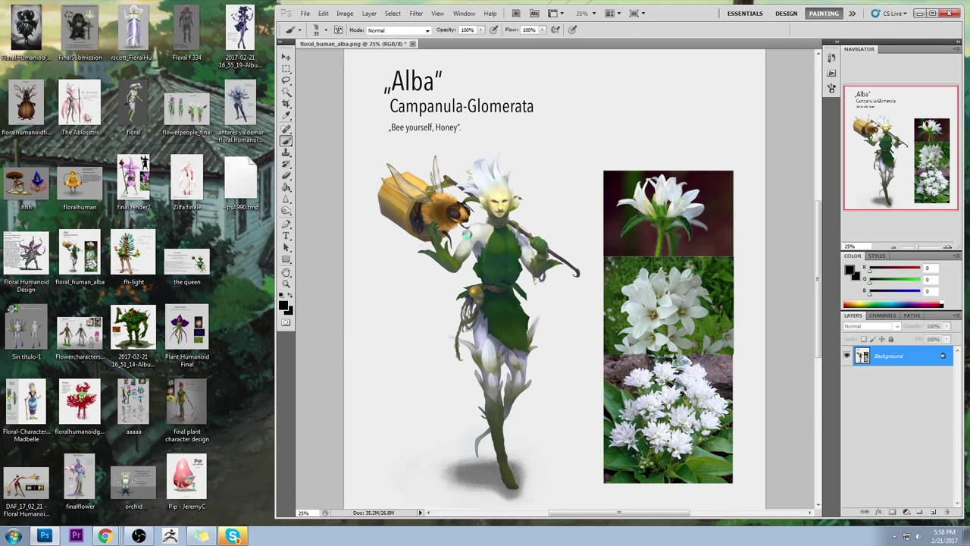
click(187, 179)
drag(182, 176, 527, 44)
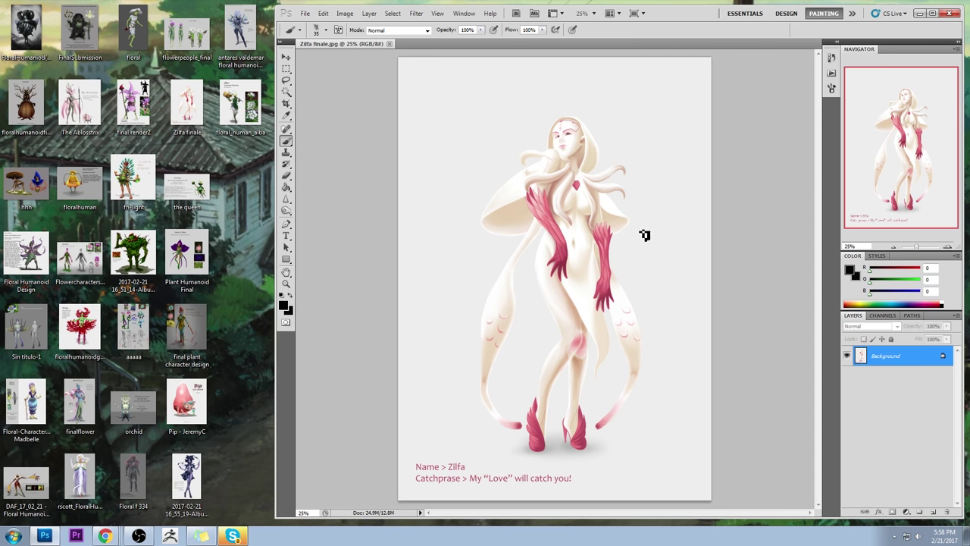
Try and undo test marks, then sample a near-white paint colour from Zilfa.
mouse_move(574, 417)
mouse_down()
mouse_move(557, 428)
mouse_move(591, 417)
mouse_up()
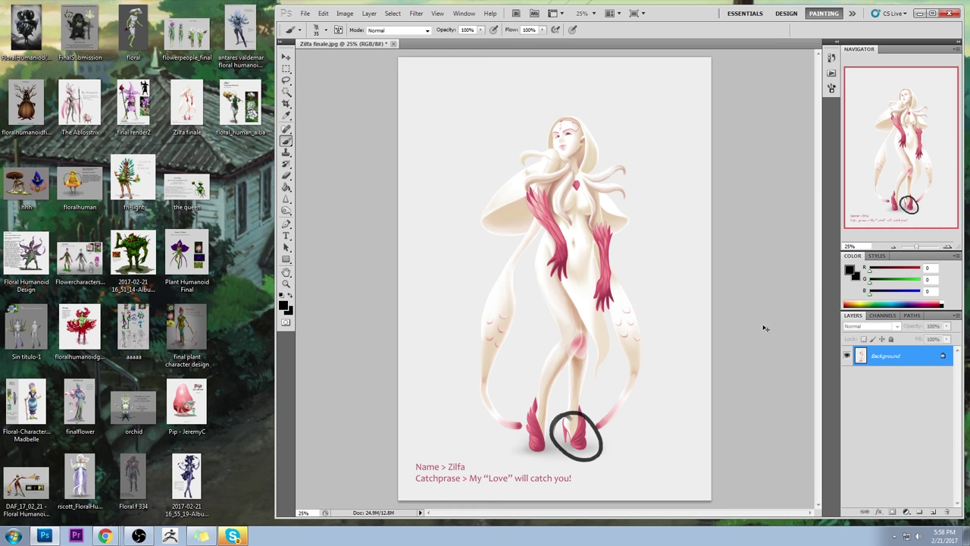
key(ctrl+z)
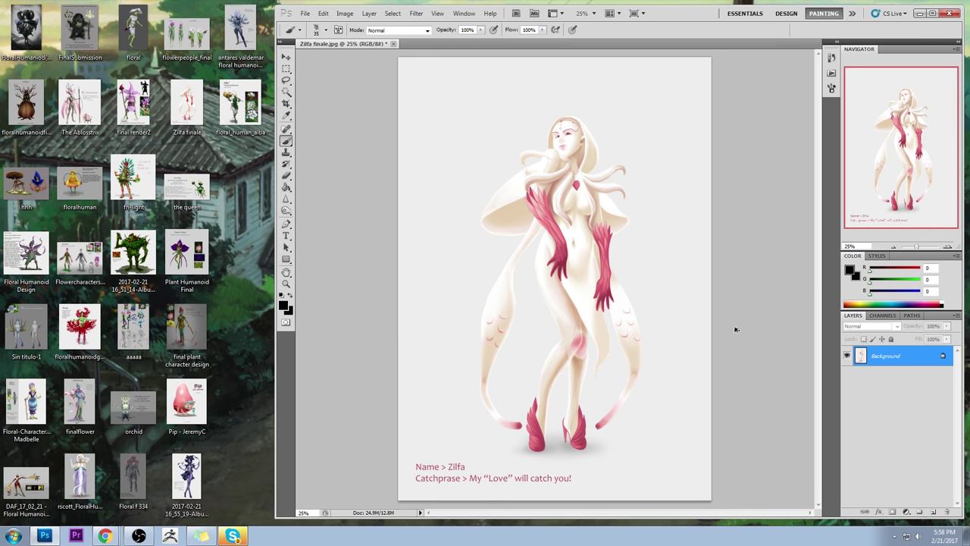
click(578, 176)
key(ctrl+z)
alt+click(581, 175)
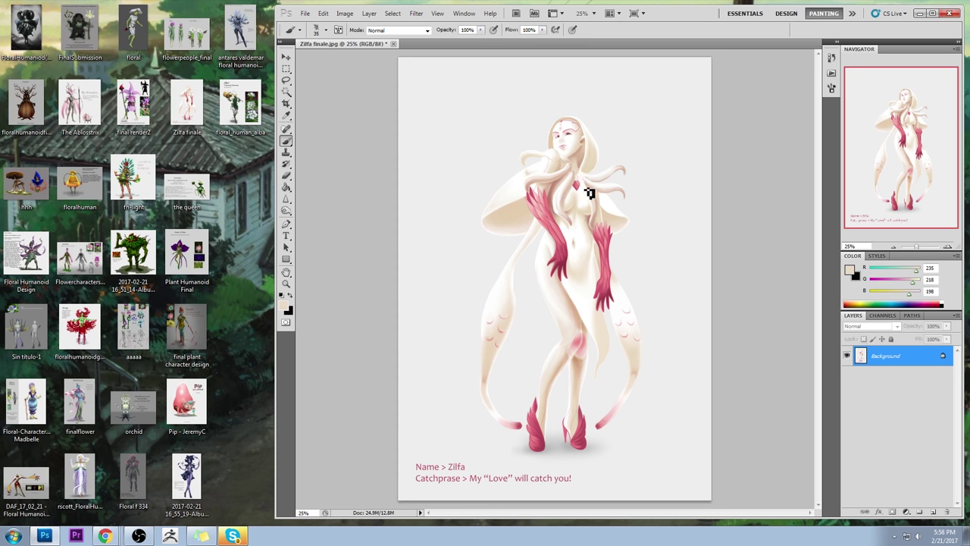
alt+click(582, 175)
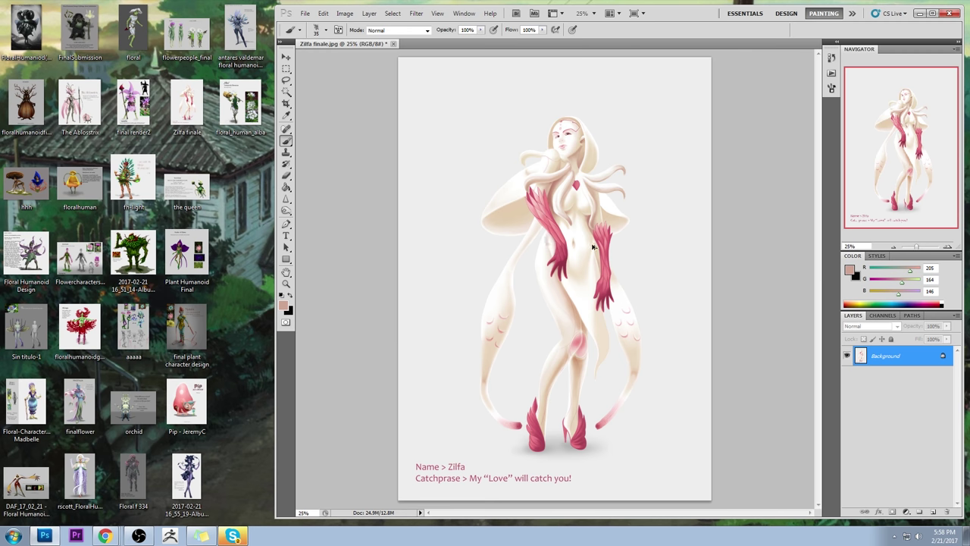
alt+click(553, 241)
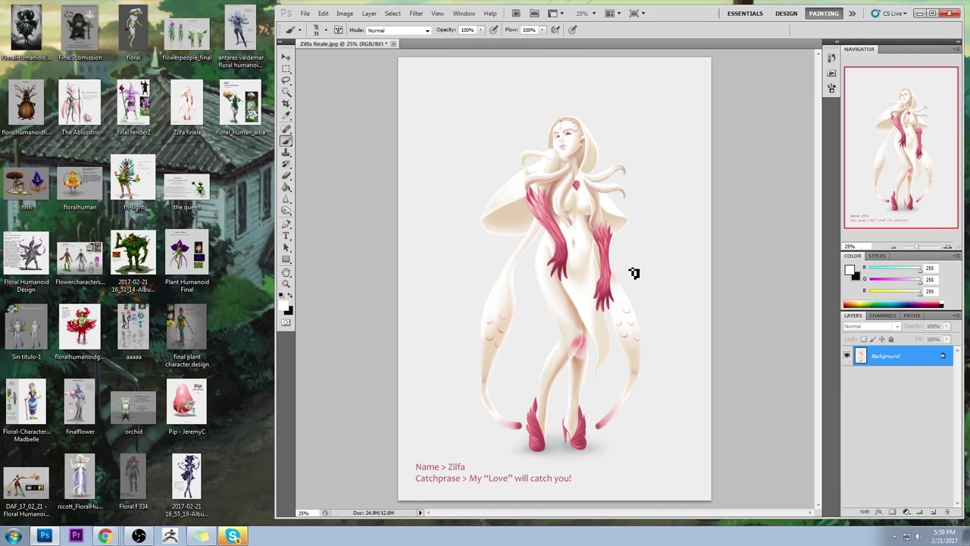
Sample the hand's pink and sketch looping tentacle strokes left of the figure.
alt+click(613, 230)
mouse_move(465, 190)
mouse_down()
mouse_move(436, 150)
mouse_move(492, 194)
mouse_move(433, 106)
mouse_move(407, 115)
mouse_move(436, 83)
mouse_move(447, 104)
mouse_move(495, 134)
mouse_move(511, 84)
mouse_move(528, 72)
mouse_move(496, 206)
mouse_up()
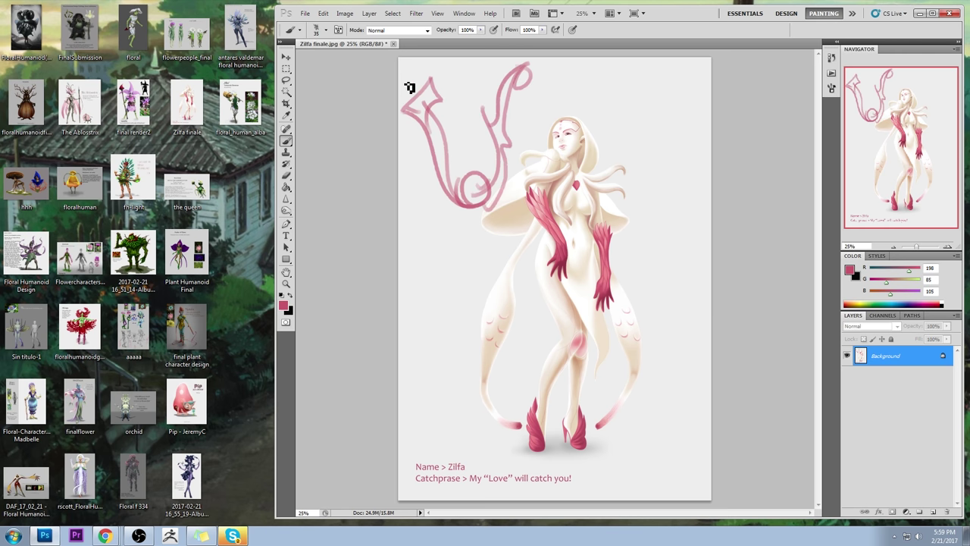
mouse_move(406, 80)
mouse_down()
mouse_move(424, 86)
mouse_move(421, 73)
mouse_up()
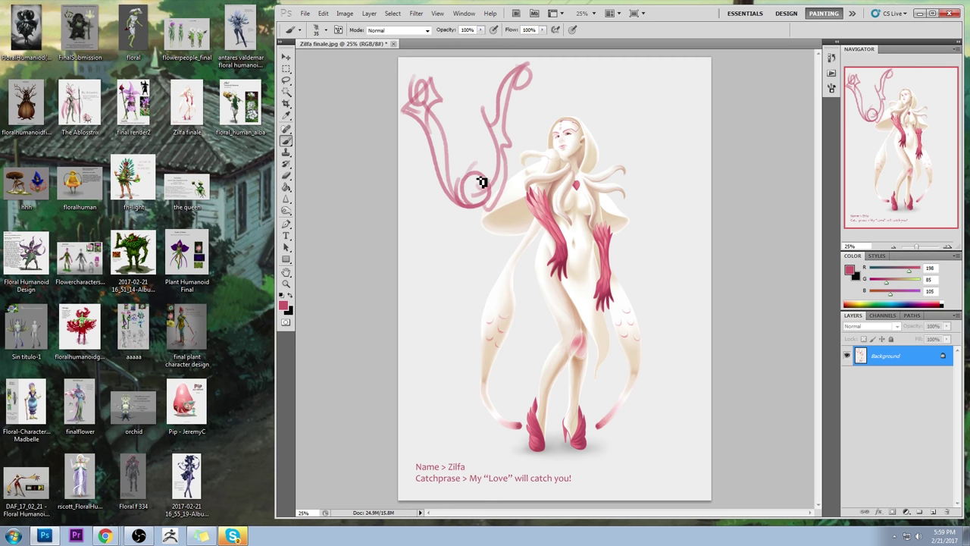
drag(464, 207, 470, 262)
drag(491, 198, 472, 284)
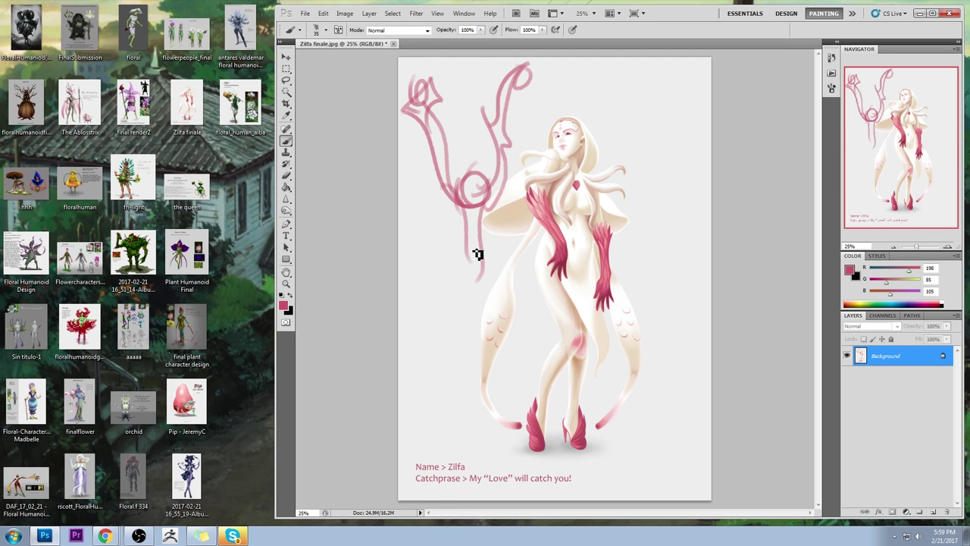
key(ctrl+z)
mouse_move(464, 203)
mouse_down()
mouse_move(465, 255)
mouse_move(437, 304)
mouse_move(416, 274)
mouse_move(464, 284)
mouse_move(491, 275)
mouse_move(519, 256)
mouse_up()
key(ctrl+z)
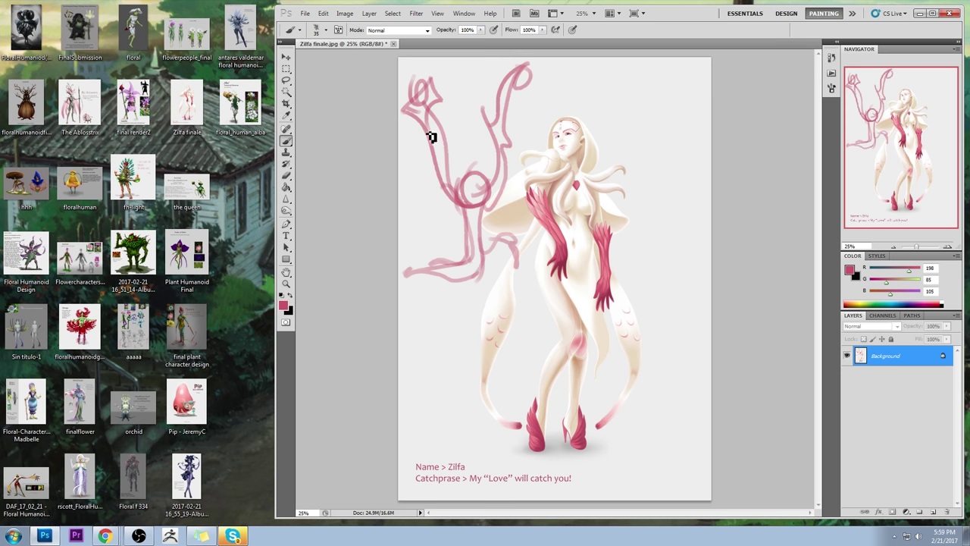
mouse_move(430, 125)
mouse_down()
mouse_move(431, 134)
mouse_move(441, 124)
mouse_move(435, 143)
mouse_move(449, 148)
mouse_move(432, 162)
mouse_move(450, 154)
mouse_move(435, 172)
mouse_move(457, 203)
mouse_up()
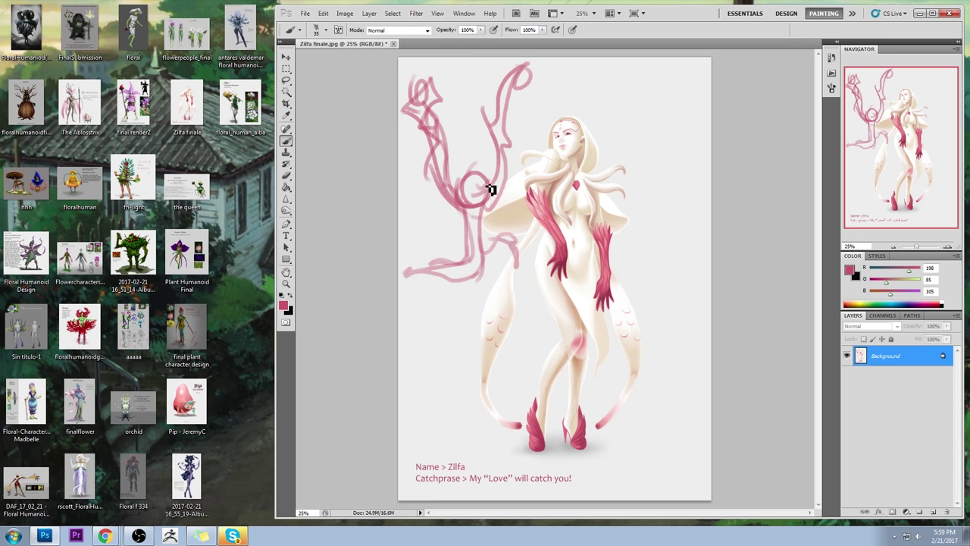
drag(488, 194, 500, 232)
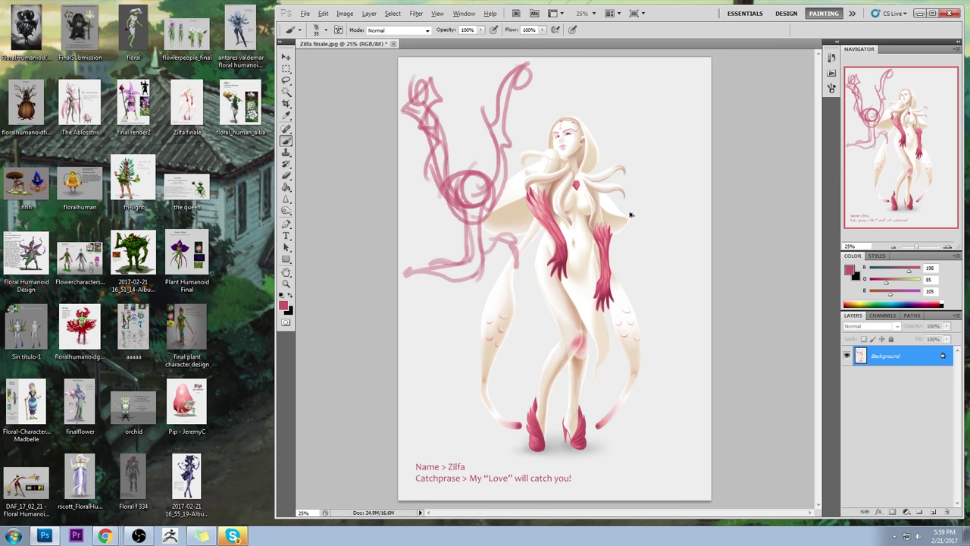
key(ctrl+z)
Sketch long pink ribbon strokes across the top and down the right side.
drag(709, 88, 475, 99)
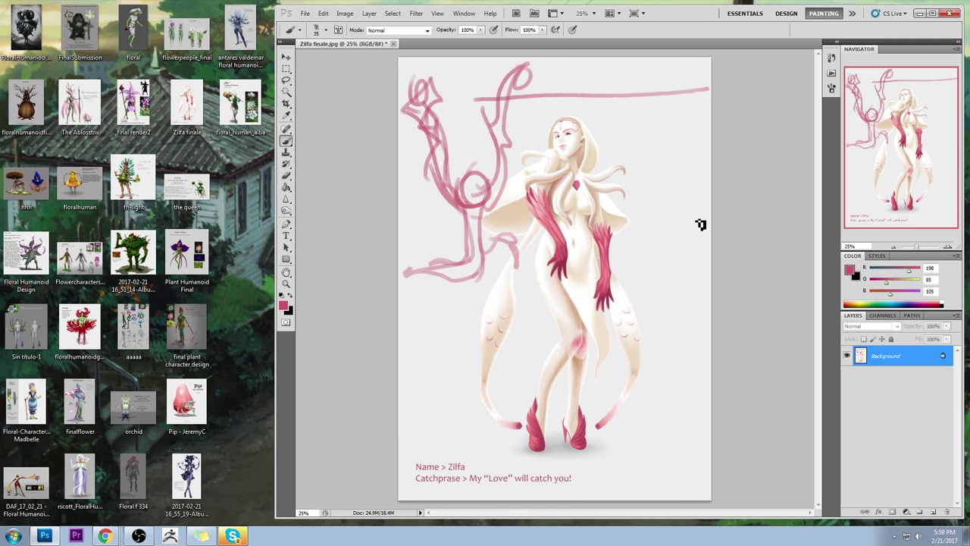
mouse_move(738, 206)
mouse_down()
mouse_move(624, 215)
mouse_move(670, 176)
mouse_move(655, 130)
mouse_move(696, 104)
mouse_move(664, 150)
mouse_move(667, 220)
mouse_up()
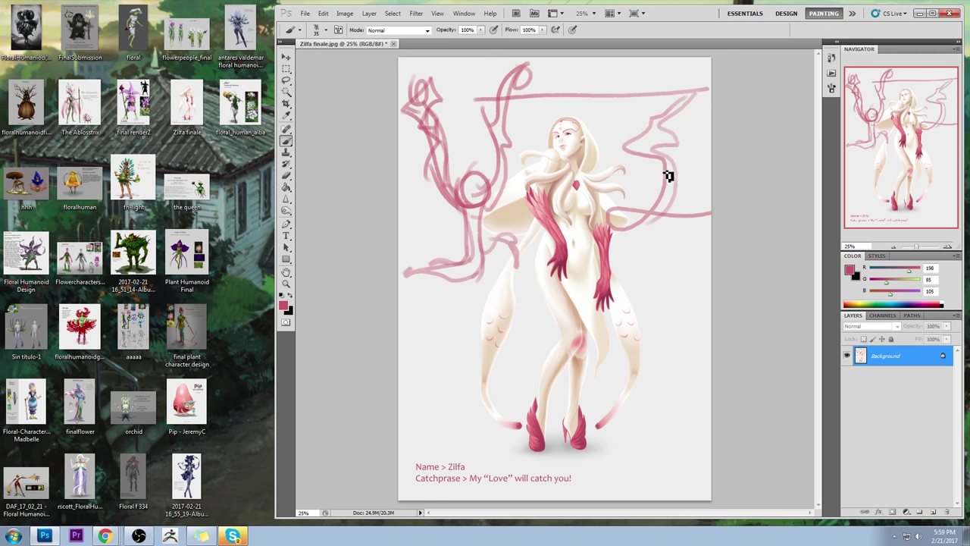
drag(631, 152, 663, 172)
Draw connected straight pink lines across the figure with shift-clicks.
click(418, 371)
shift+click(544, 371)
shift+click(525, 301)
shift+click(687, 286)
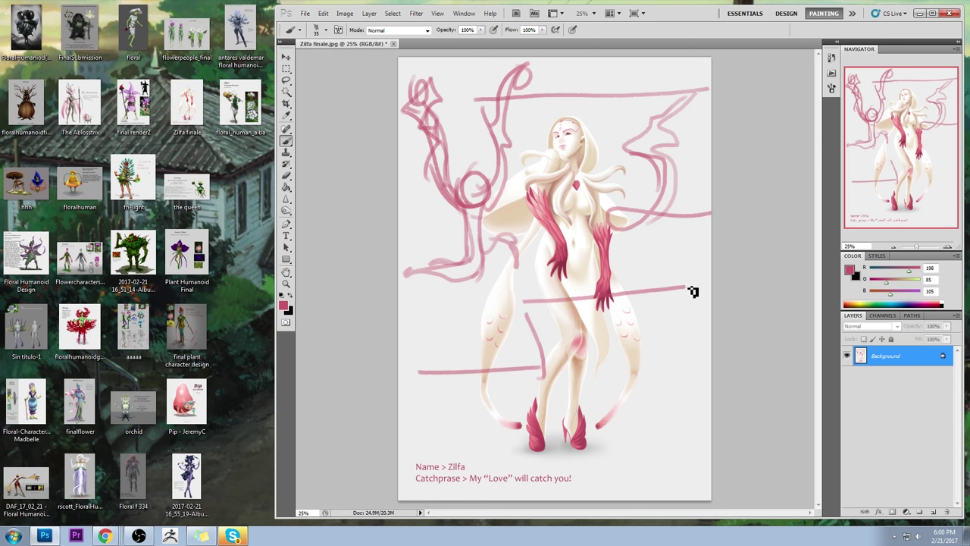
Add freehand pink strokes around the hand, legs and lower-left corner, then step them back.
drag(627, 251, 575, 247)
mouse_move(497, 431)
mouse_down()
mouse_move(475, 462)
mouse_move(457, 431)
mouse_move(490, 459)
mouse_up()
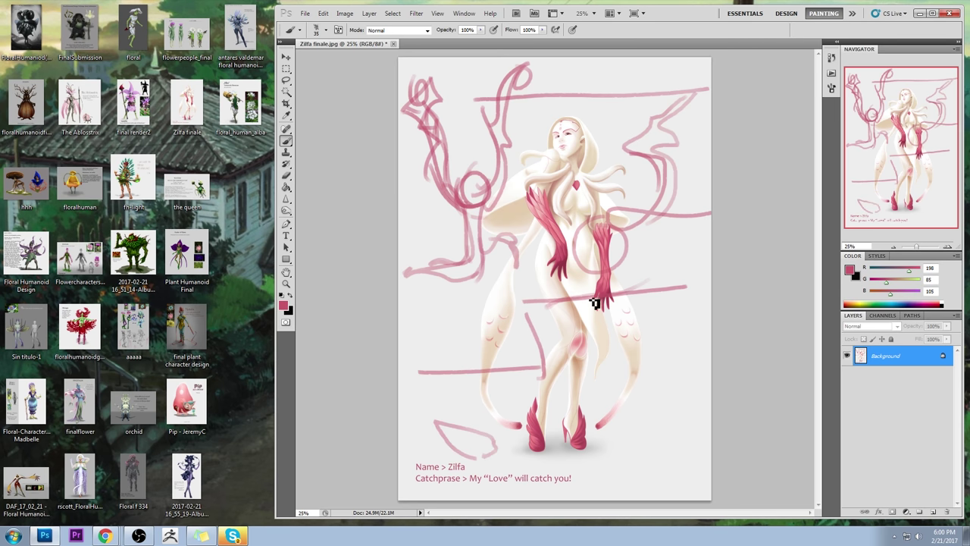
mouse_move(595, 303)
mouse_down()
mouse_move(634, 279)
mouse_move(624, 257)
mouse_move(647, 232)
mouse_up()
mouse_move(648, 289)
mouse_down()
mouse_move(631, 261)
mouse_move(648, 245)
mouse_move(660, 201)
mouse_up()
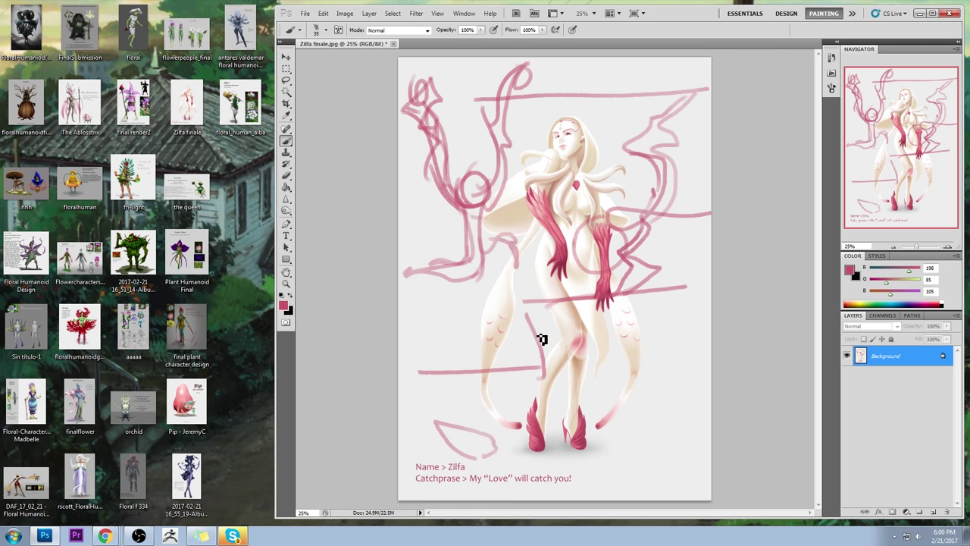
mouse_move(618, 288)
mouse_down()
mouse_move(580, 319)
mouse_move(519, 451)
mouse_move(507, 385)
mouse_move(413, 394)
mouse_up()
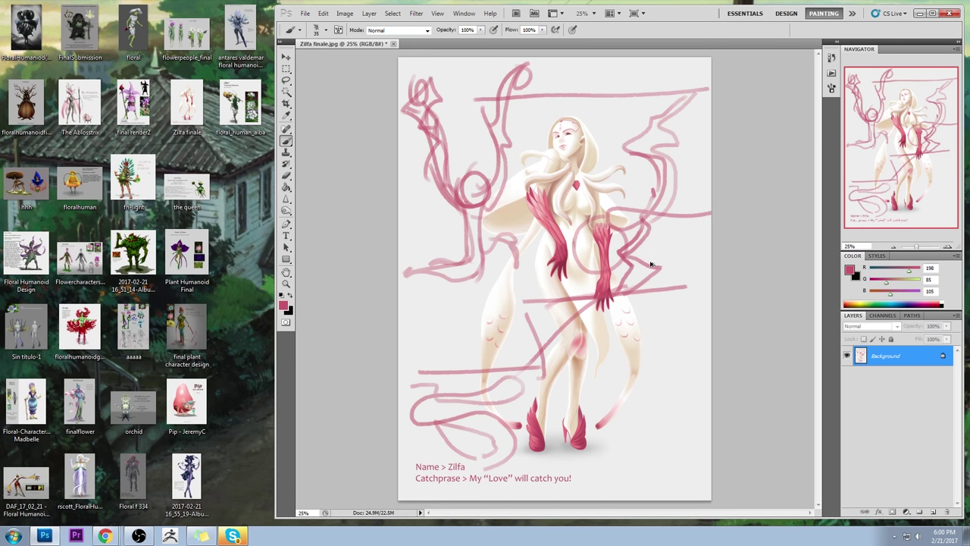
key(ctrl+alt+z)
key(ctrl+alt+z)
key(ctrl+alt+z)
key(ctrl+alt+z)
key(ctrl+alt+z)
key(ctrl+alt+z)
key(ctrl+alt+z)
key(ctrl+alt+z)
key(ctrl+alt+z)
key(ctrl+alt+z)
key(ctrl+alt+z)
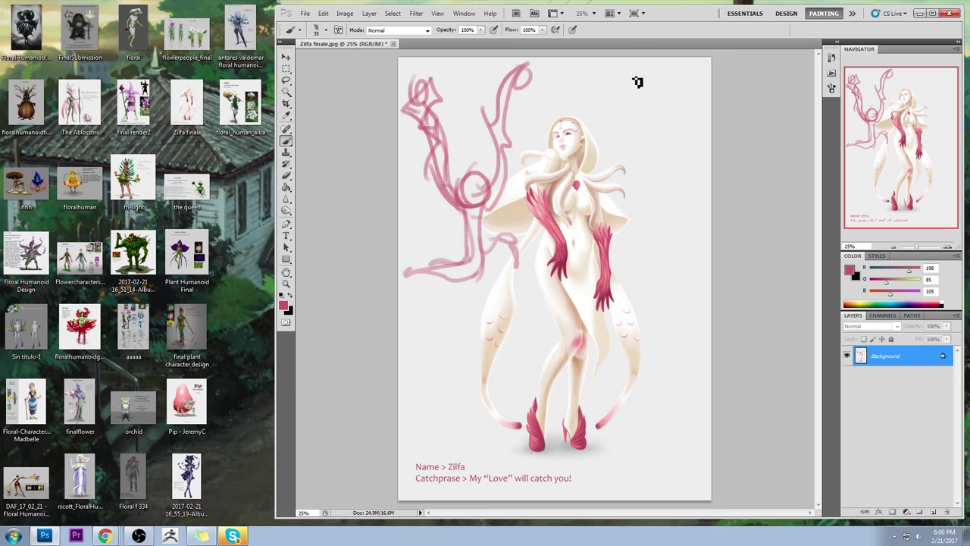
Sketch small triangle and diamond shapes at top right, undoing the extra loops.
mouse_move(638, 82)
mouse_down()
mouse_move(642, 114)
mouse_move(622, 78)
mouse_up()
drag(638, 114, 650, 144)
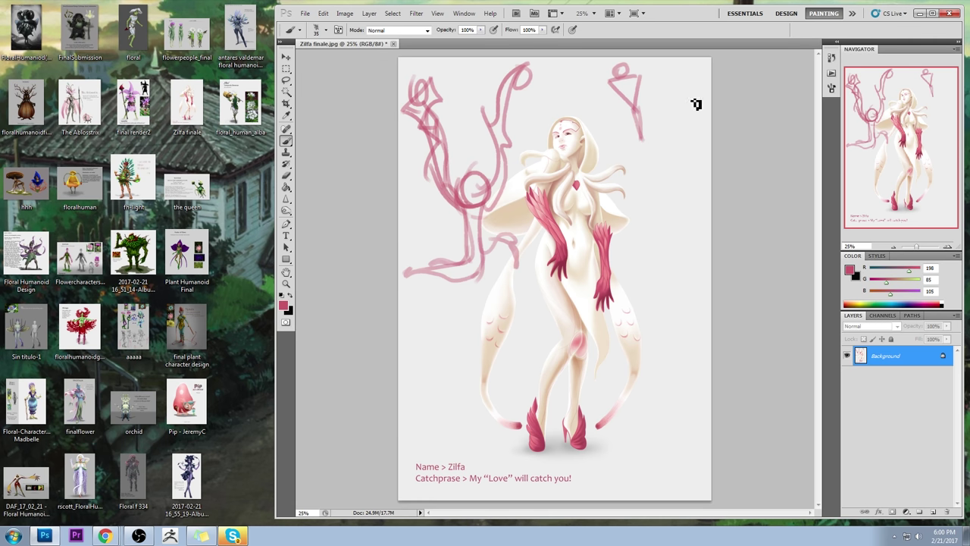
mouse_move(696, 105)
mouse_down()
mouse_move(677, 103)
mouse_move(677, 78)
mouse_up()
drag(691, 131, 686, 140)
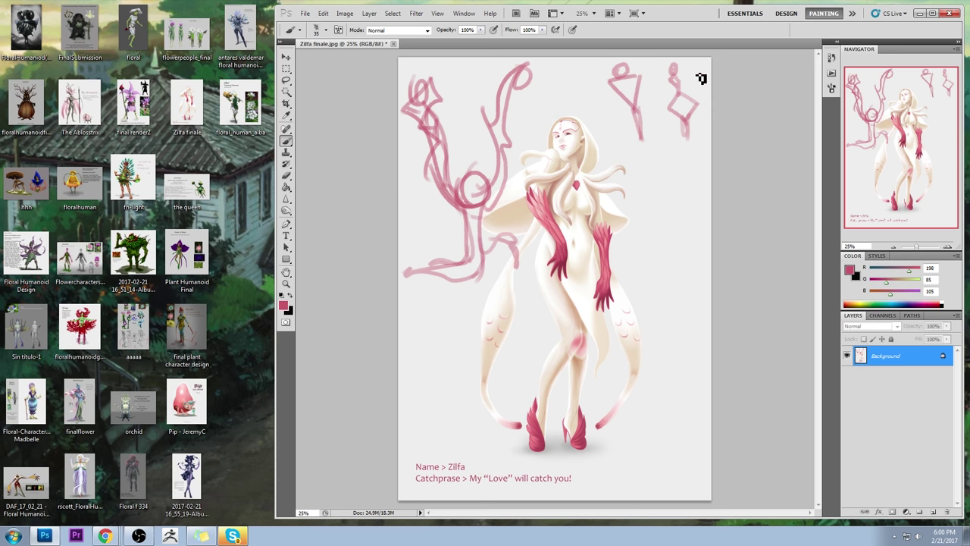
drag(667, 65, 681, 64)
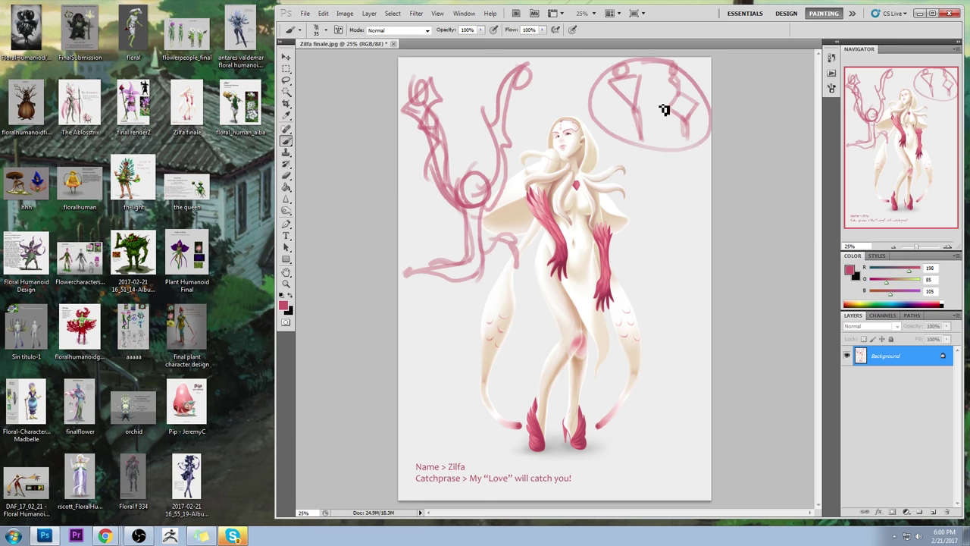
key(ctrl+z)
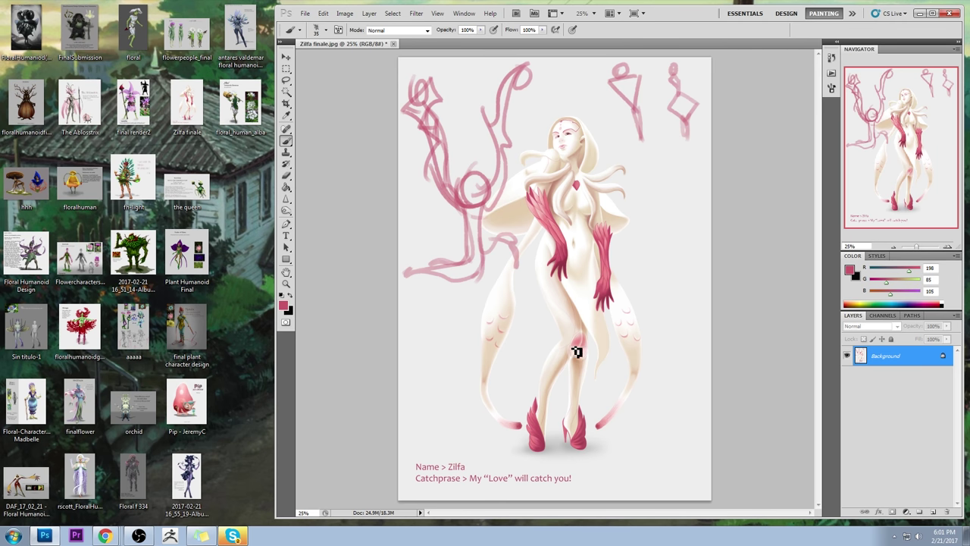
drag(576, 428, 565, 409)
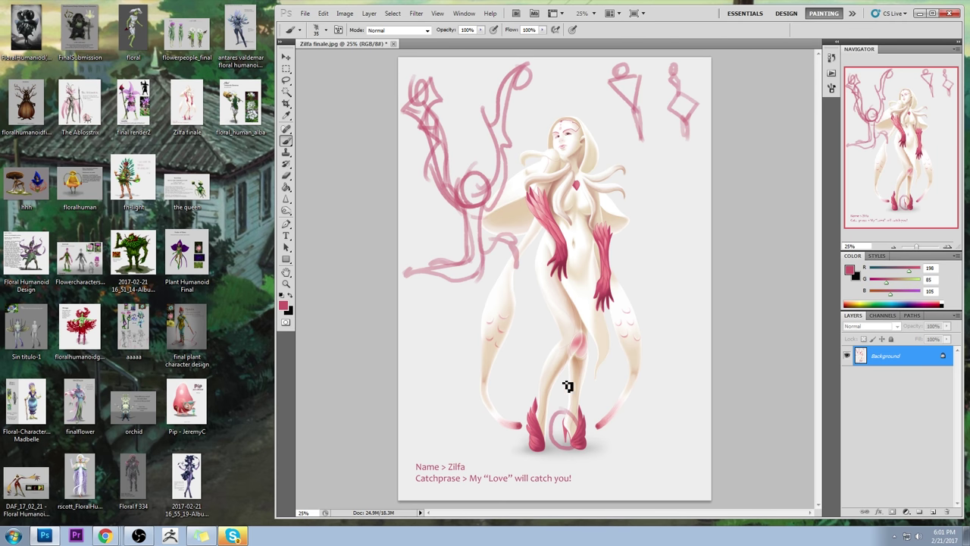
key(ctrl+z)
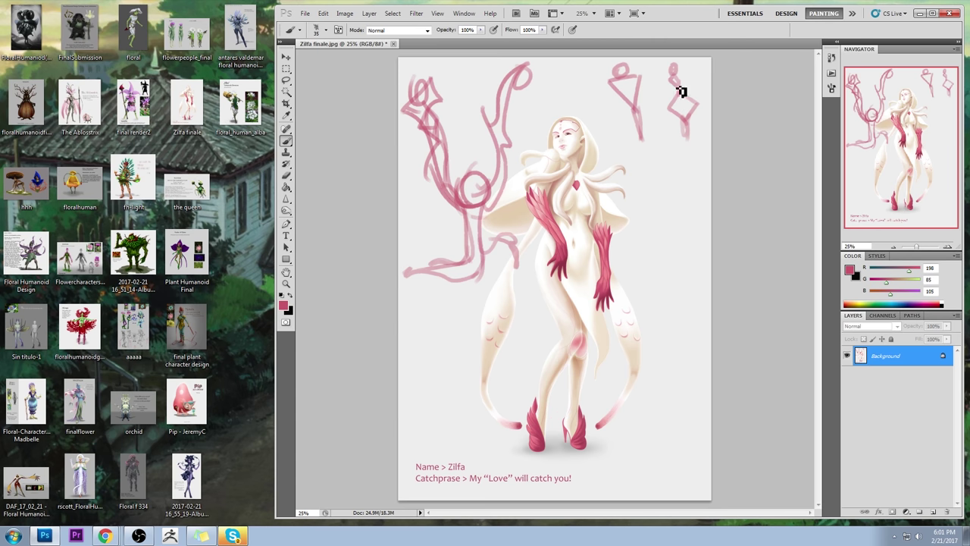
Revert the image to its original snapshot in the History panel.
click(831, 57)
scroll(810, 219, up, 5)
scroll(780, 114, up, 5)
click(782, 71)
click(804, 55)
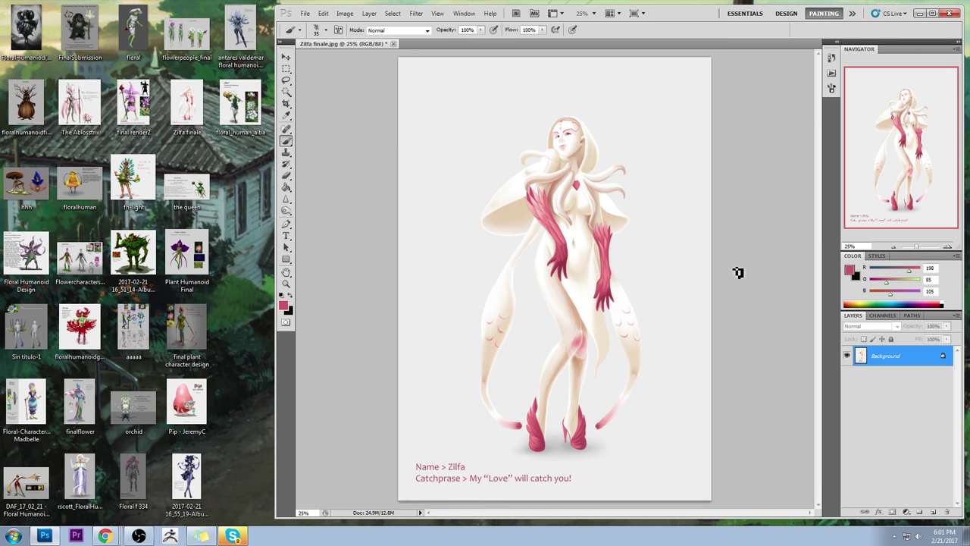
Magic-wand select the cream wing, head, hair strands and torso areas.
click(288, 91)
click(518, 213)
click(585, 162)
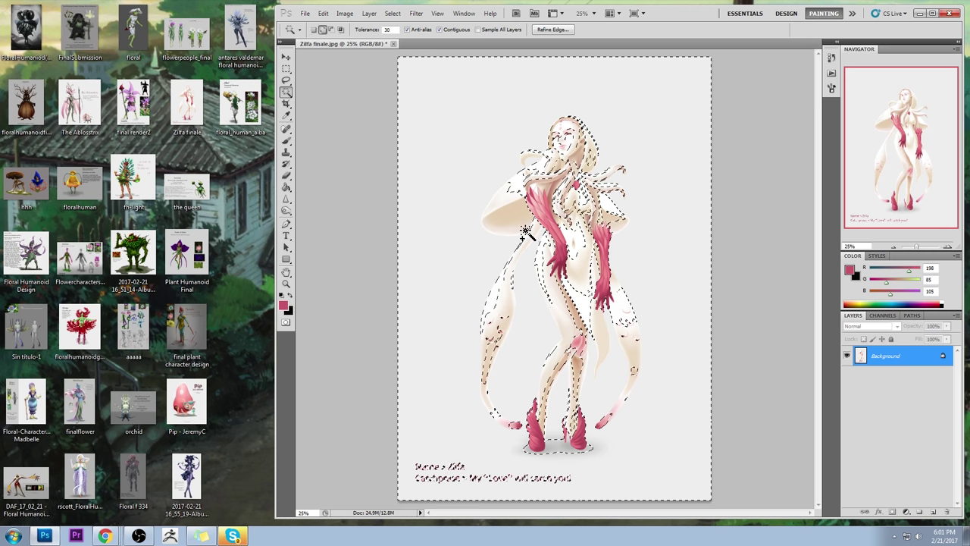
key(ctrl+z)
shift+click(584, 161)
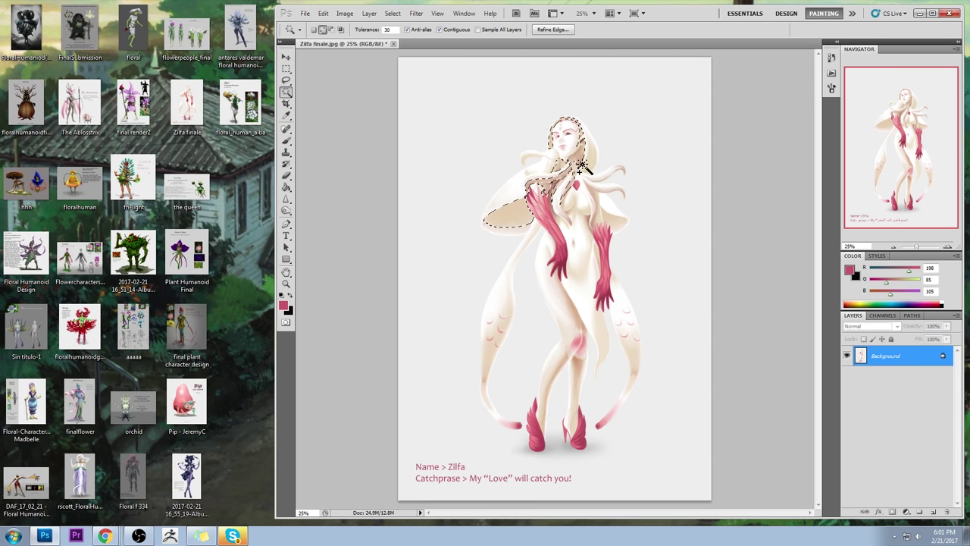
shift+click(598, 197)
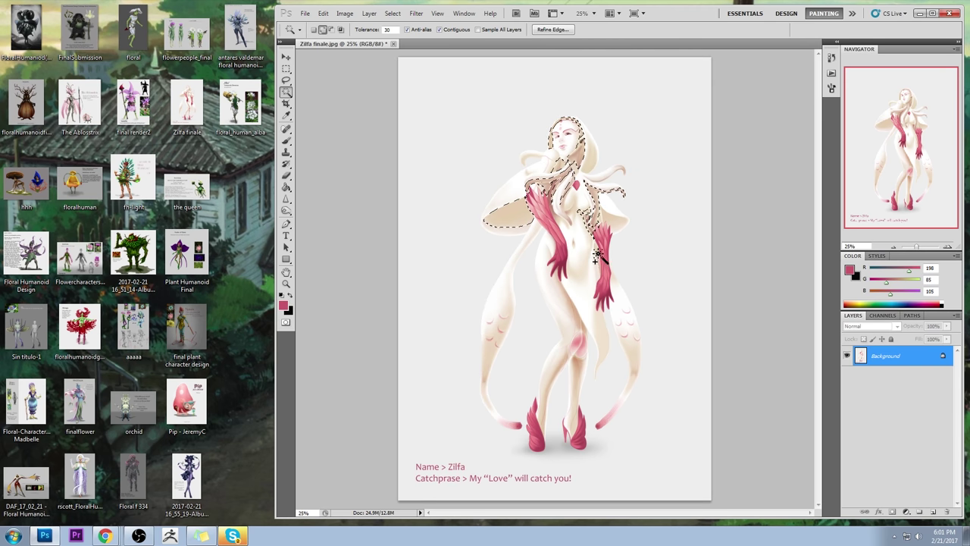
shift+click(581, 324)
shift+click(503, 347)
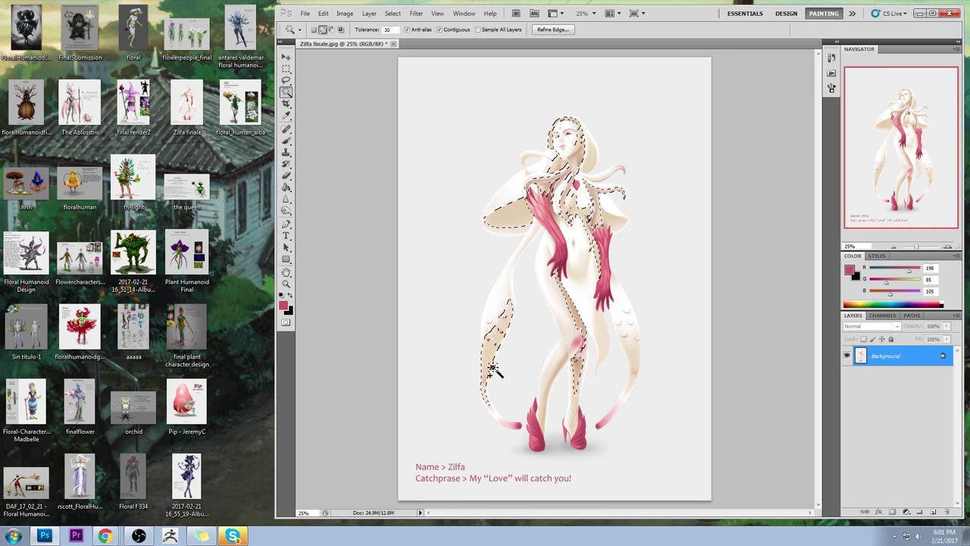
Add the lower body, lower legs and right tentacle to the selection.
shift+click(589, 350)
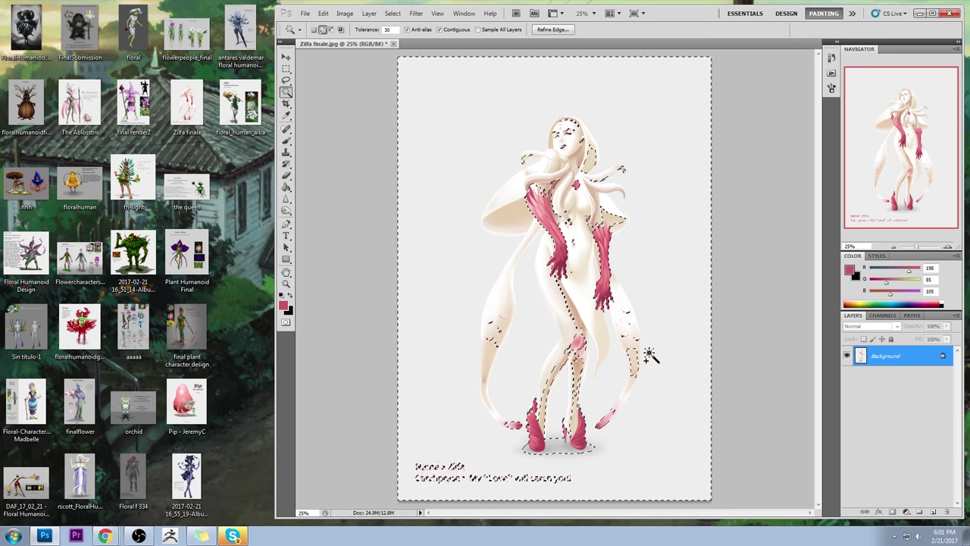
click(610, 372)
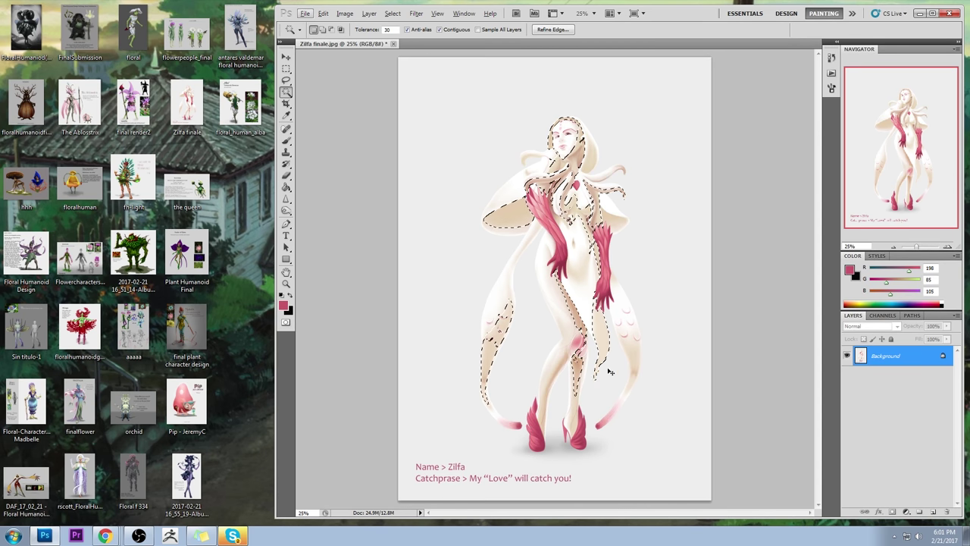
click(563, 373)
key(ctrl+z)
shift+click(563, 373)
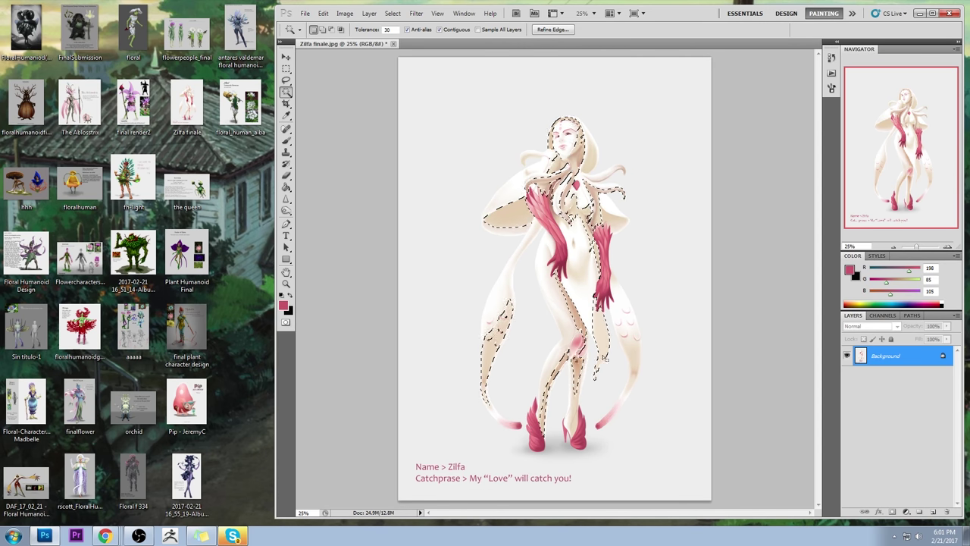
shift+click(635, 368)
Apply Hue/Saturation with Hue +180, Saturation -31, Lightness +16 to the selected areas.
key(ctrl+d)
key(ctrl+u)
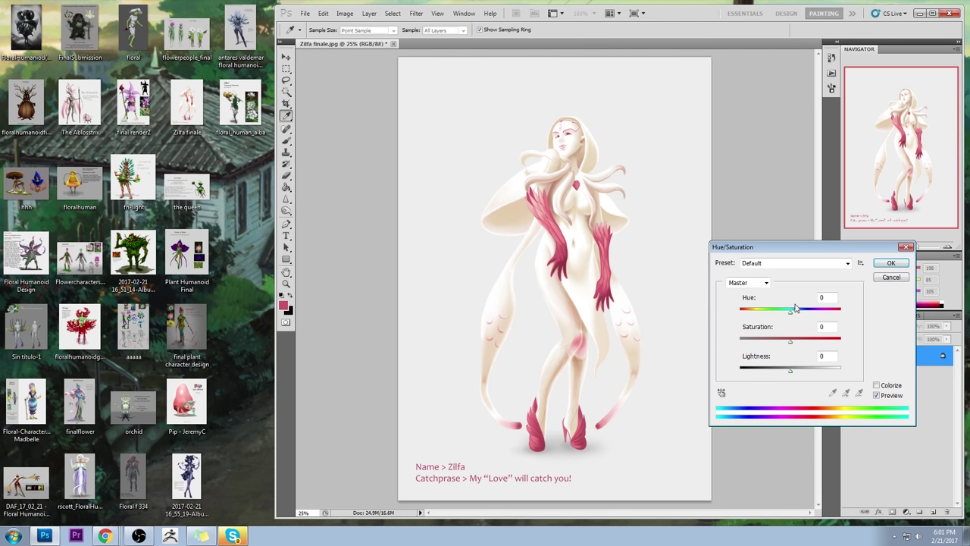
drag(790, 345, 757, 343)
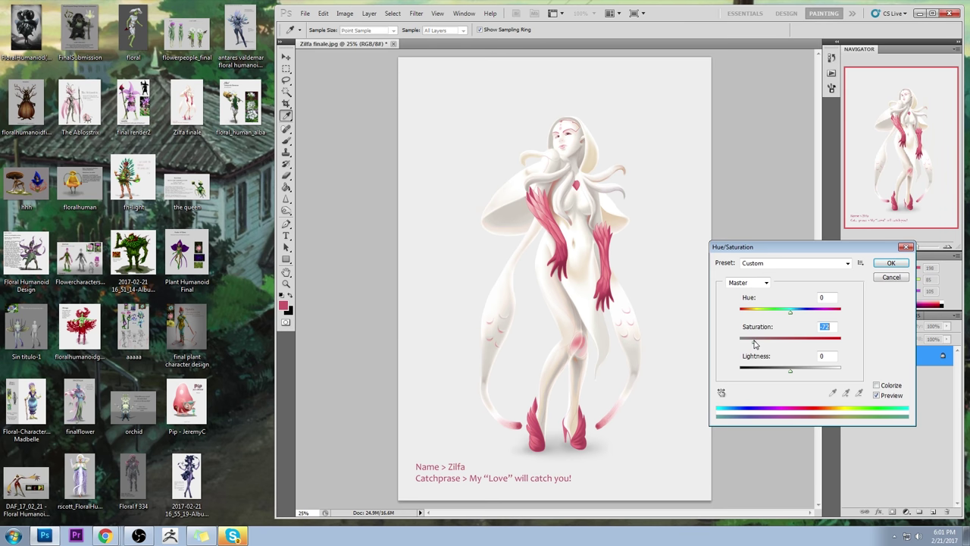
drag(755, 344, 846, 313)
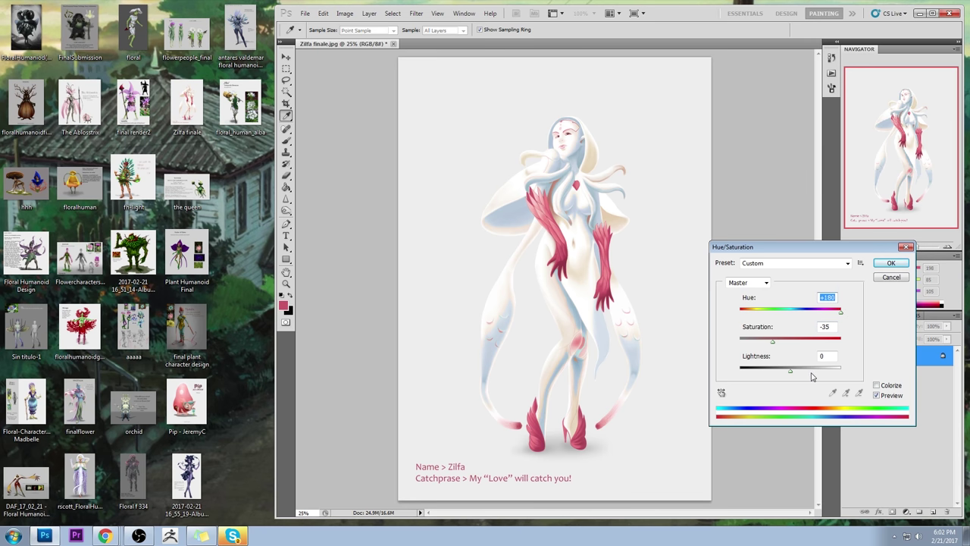
drag(790, 370, 811, 373)
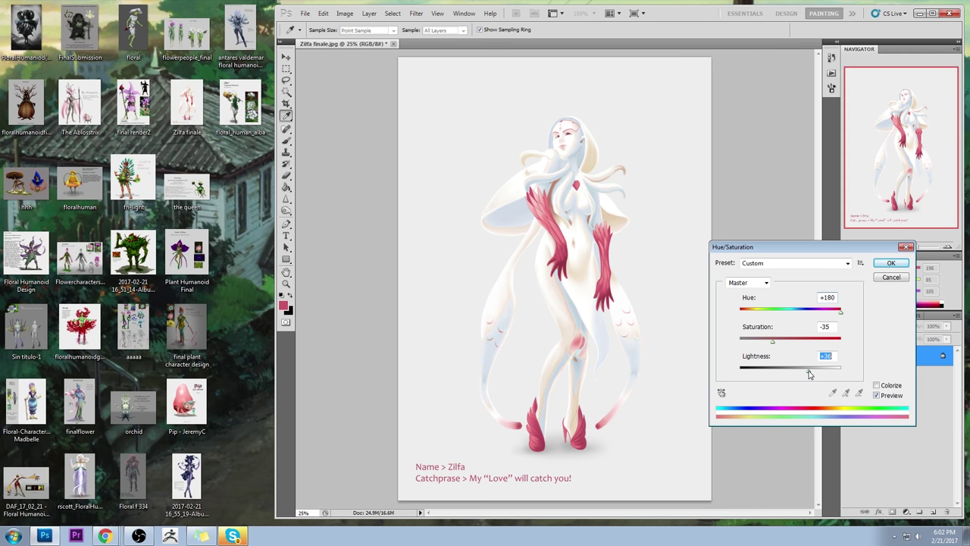
drag(809, 374, 799, 368)
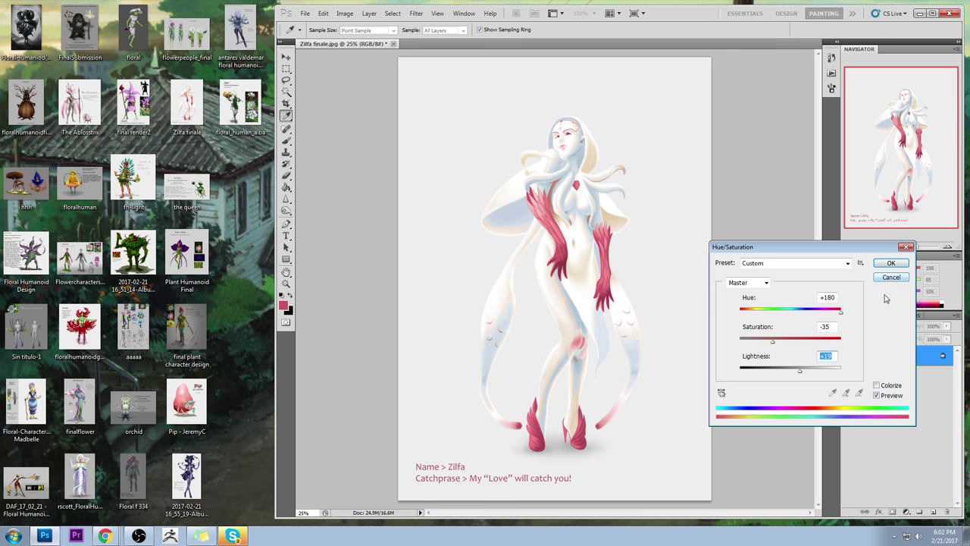
mouse_move(803, 375)
mouse_down()
mouse_move(814, 373)
mouse_move(794, 374)
mouse_up()
mouse_move(775, 343)
mouse_down()
mouse_move(764, 346)
mouse_move(772, 346)
mouse_up()
drag(837, 312, 847, 316)
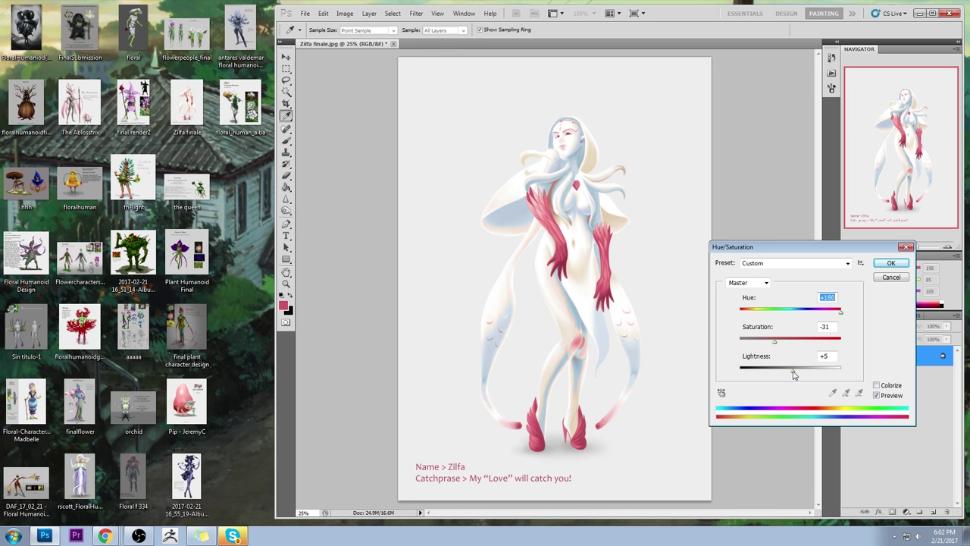
drag(793, 375, 799, 375)
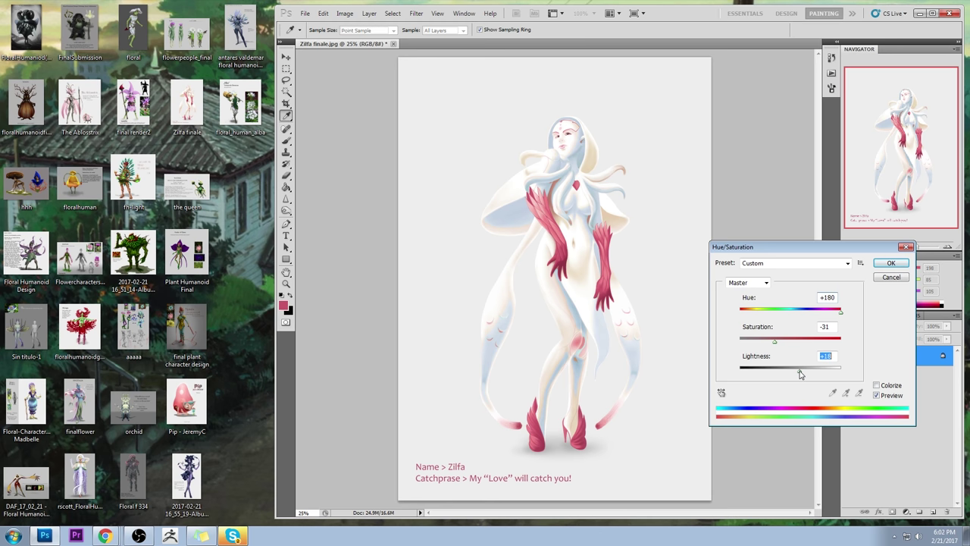
click(890, 263)
key(w)
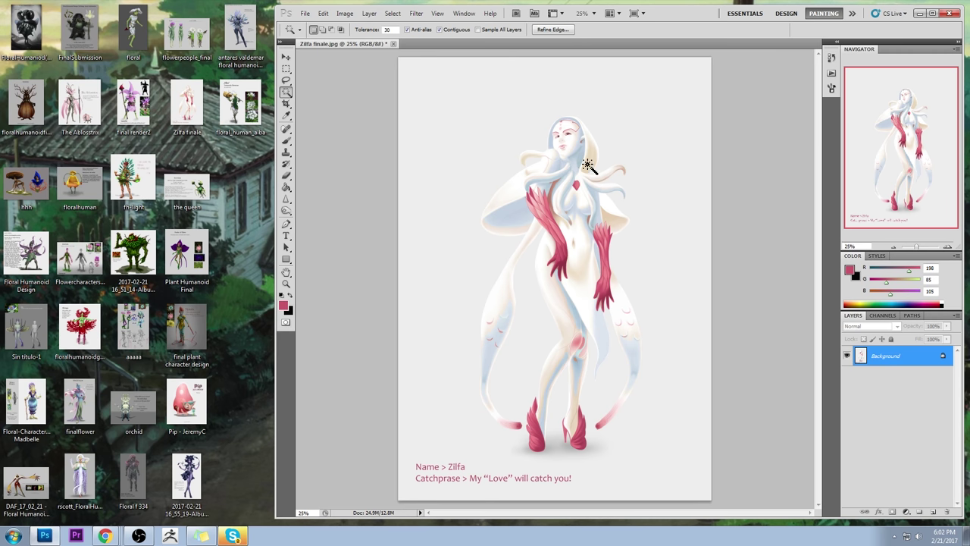
Recolour the cream hair strand and the patch by the right arm with Hue +180, lower saturation.
key(ctrl+u)
drag(793, 312, 847, 314)
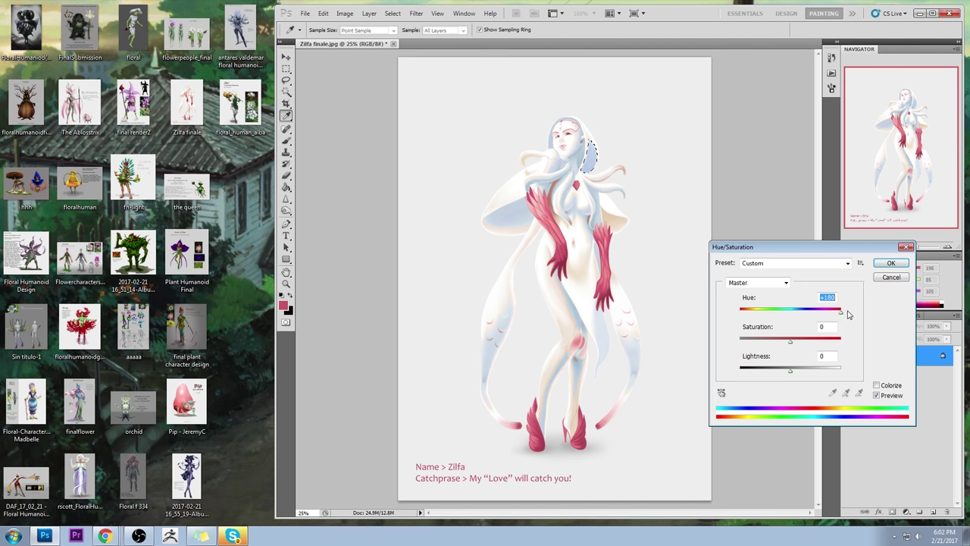
drag(790, 340, 798, 372)
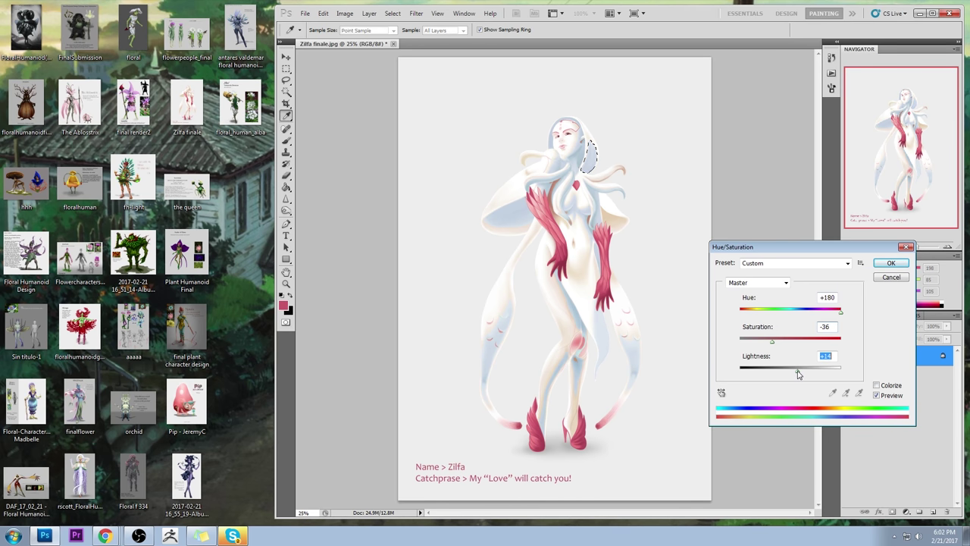
click(891, 262)
drag(591, 155, 615, 222)
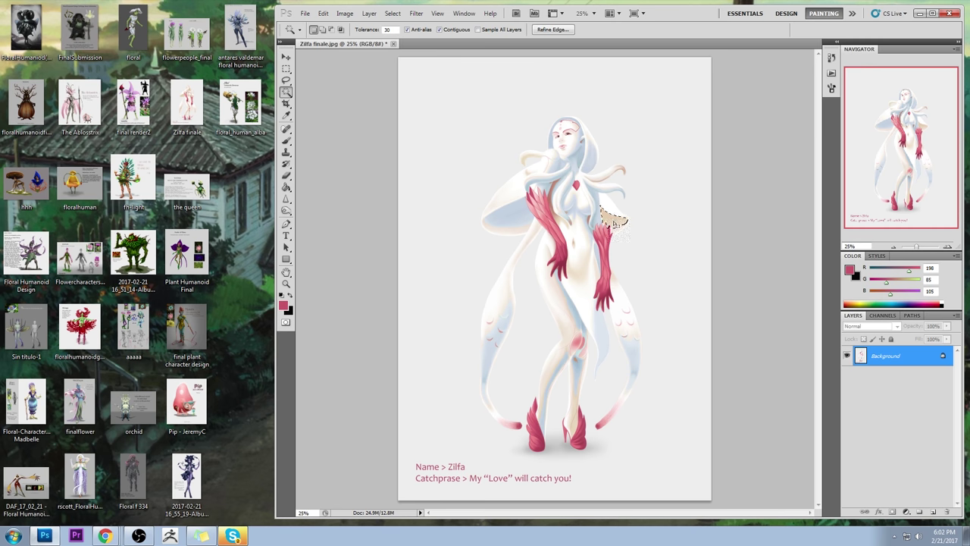
key(ctrl+u)
drag(789, 310, 847, 314)
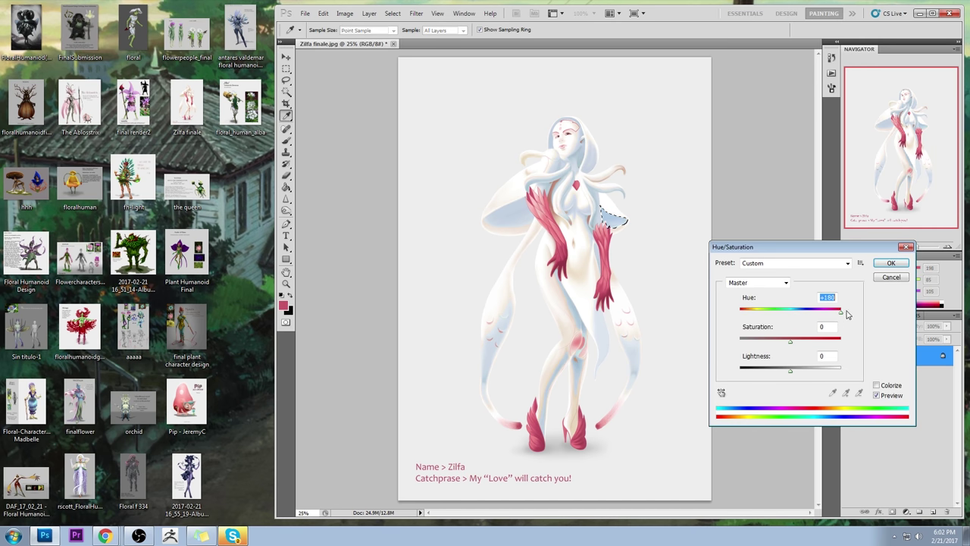
drag(790, 341, 791, 372)
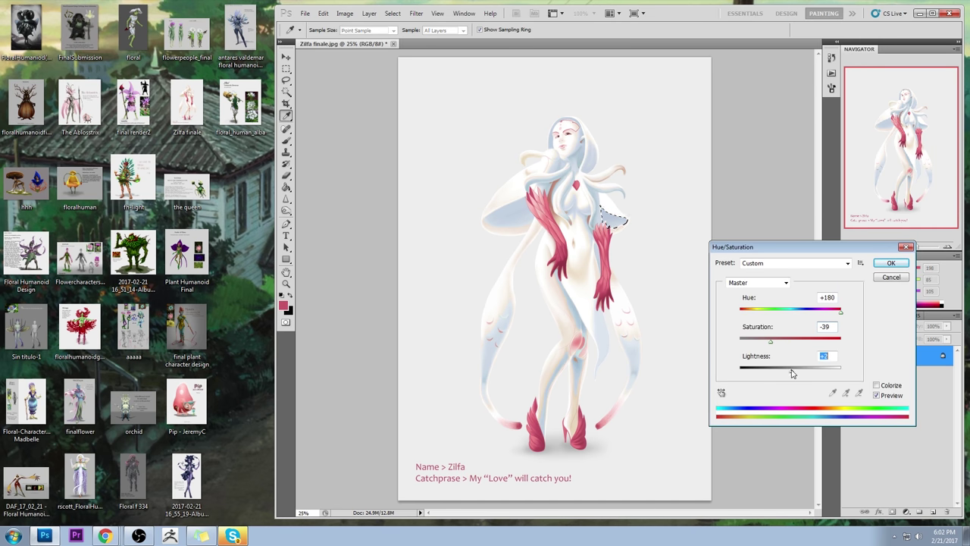
key(Return)
Deselect and zoom in close on Zilfa's face.
key(w)
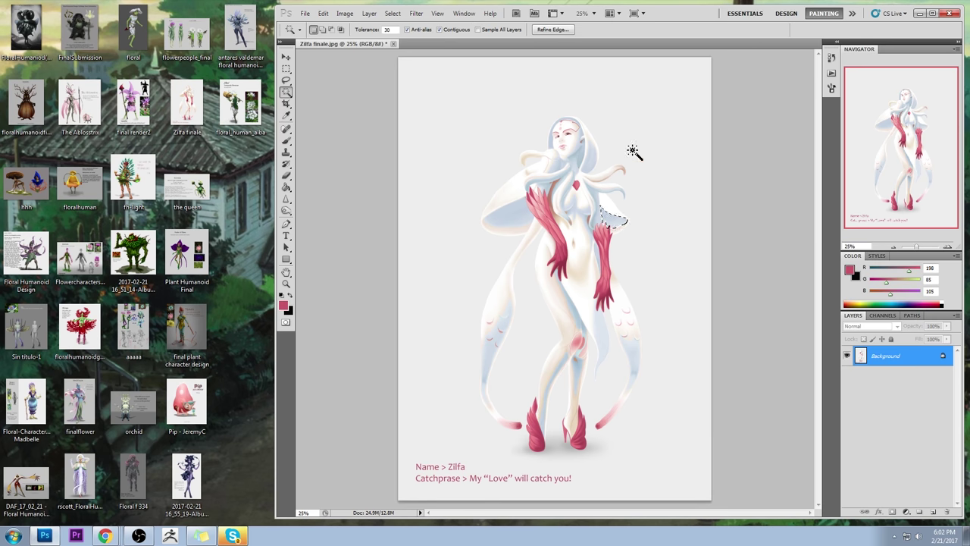
right_click(580, 171)
click(599, 175)
key(z)
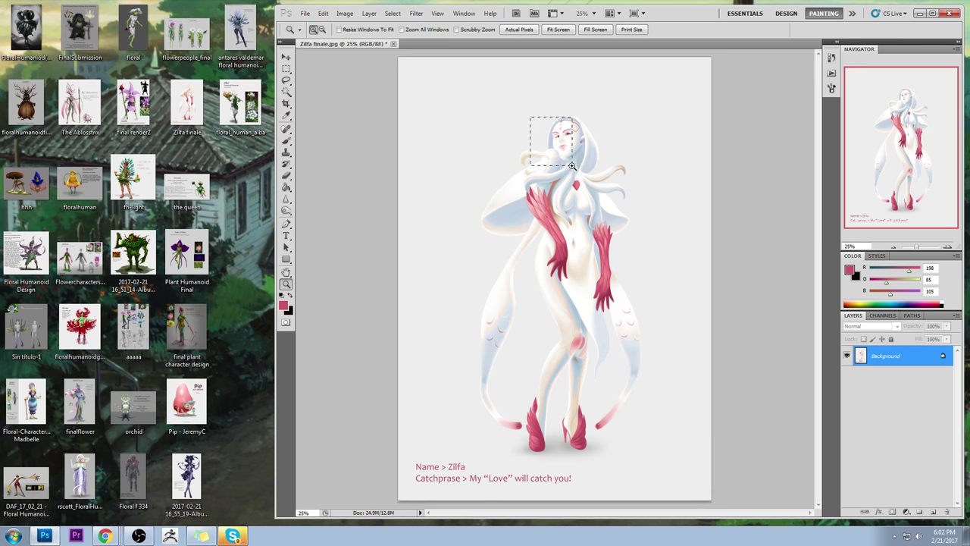
drag(571, 163, 572, 164)
drag(698, 262, 600, 275)
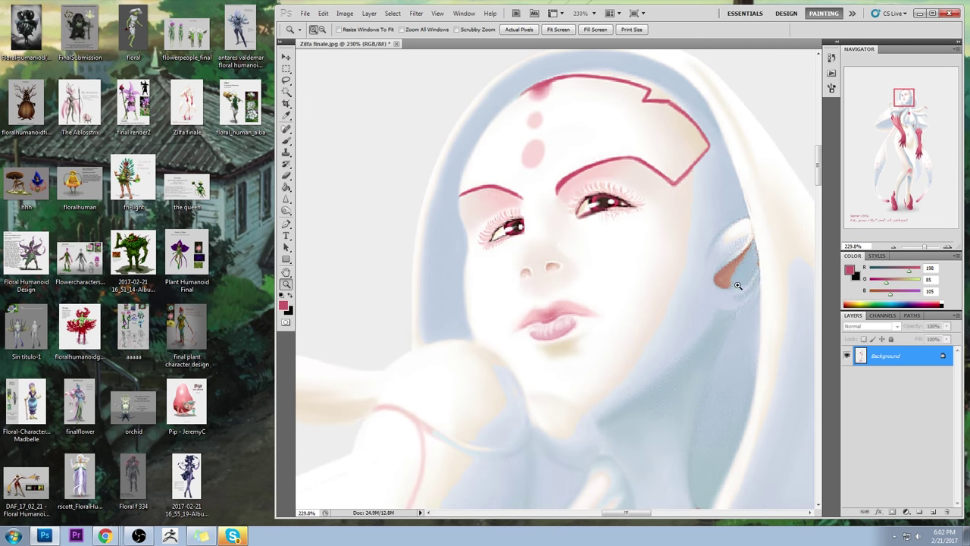
click(416, 13)
Open Liquify, zoom onto the face and forward-warp around the eyes.
click(434, 74)
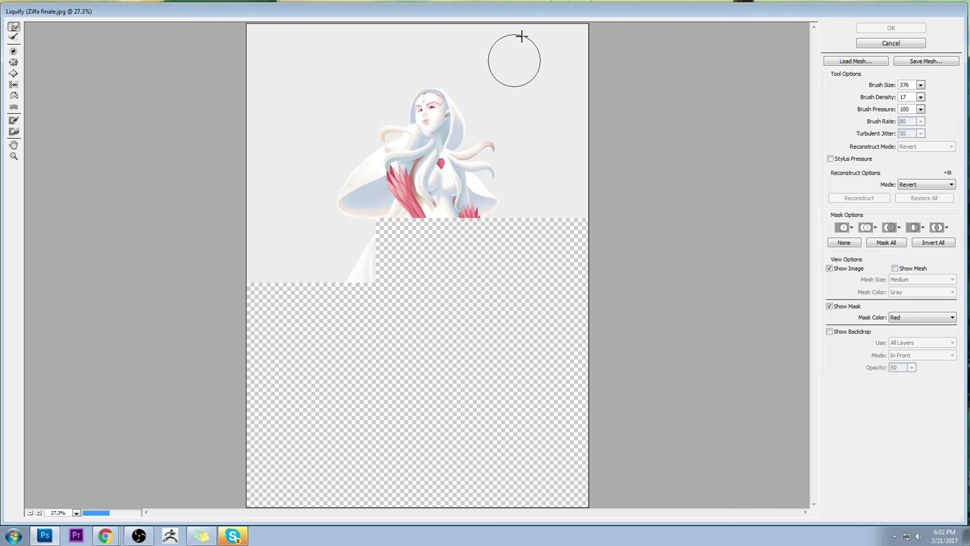
key(z)
click(496, 202)
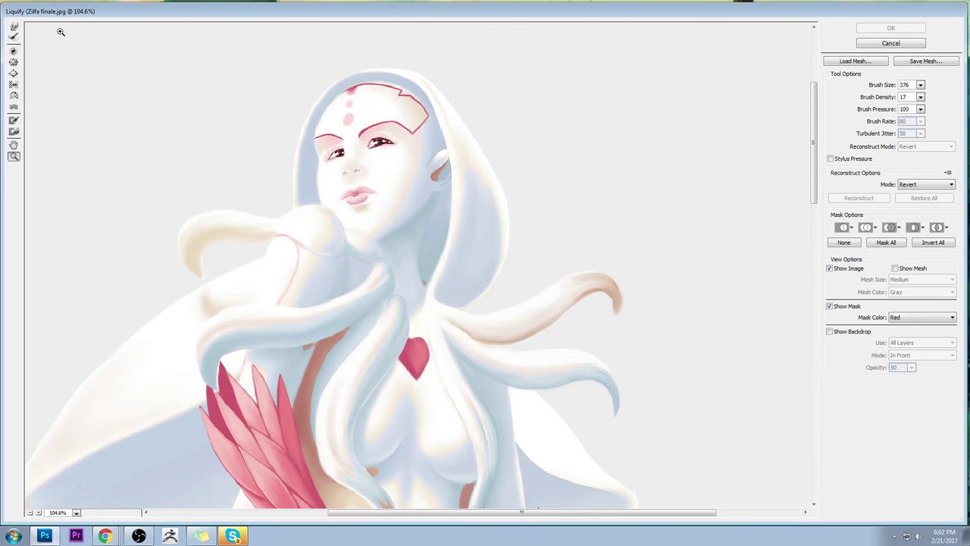
key(w)
click(920, 85)
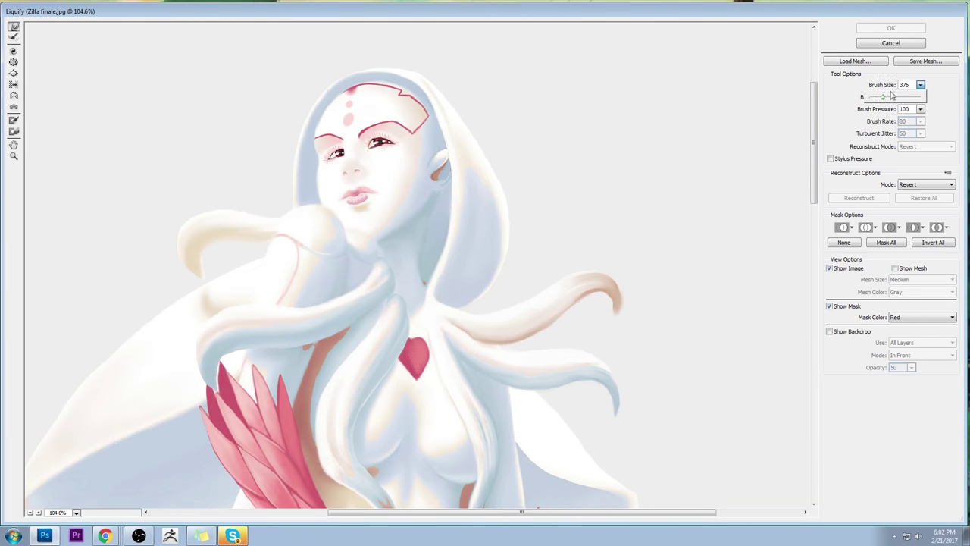
click(386, 134)
drag(386, 134, 392, 147)
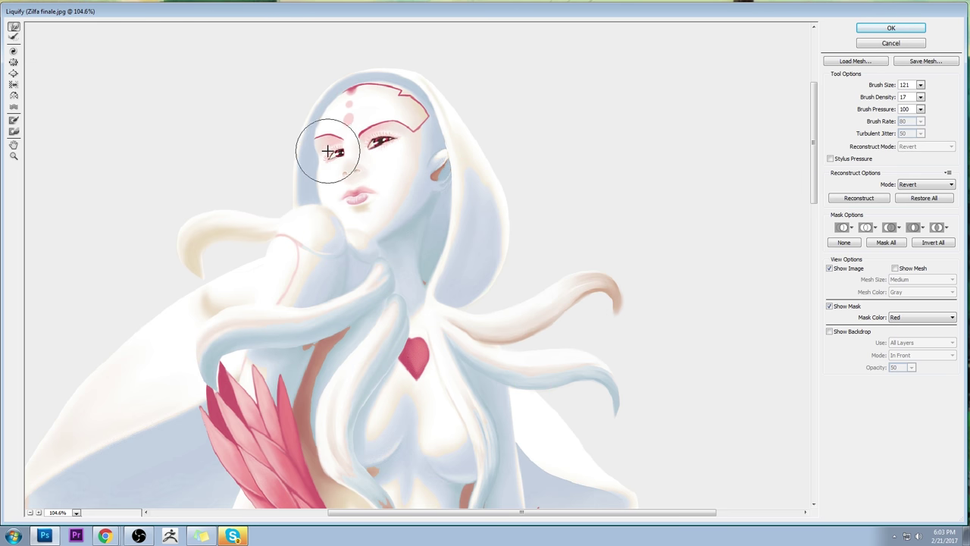
drag(337, 152, 332, 154)
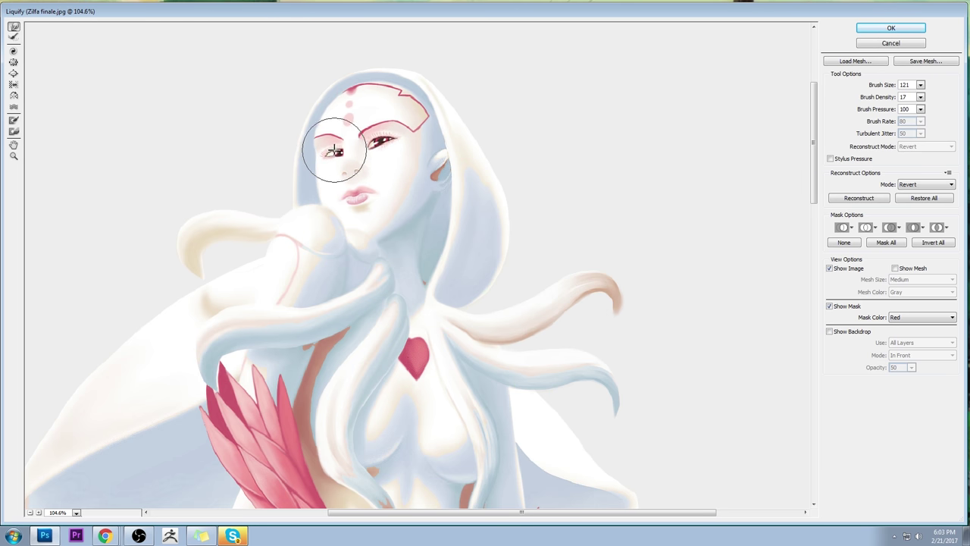
Pucker the right eye smaller and bloat the left eye with a size 106 brush.
click(13, 62)
drag(394, 134, 385, 140)
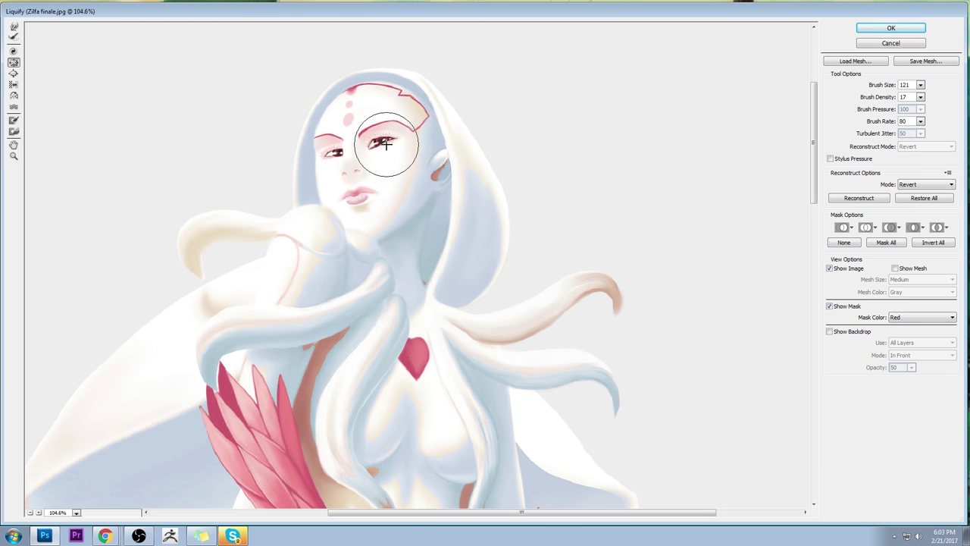
key(b)
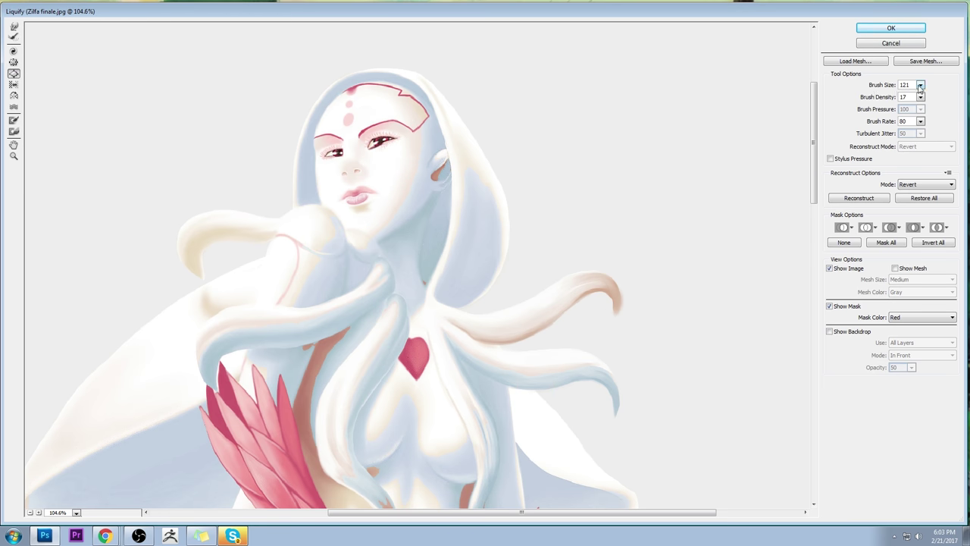
click(919, 86)
drag(877, 100, 876, 99)
click(920, 97)
click(920, 85)
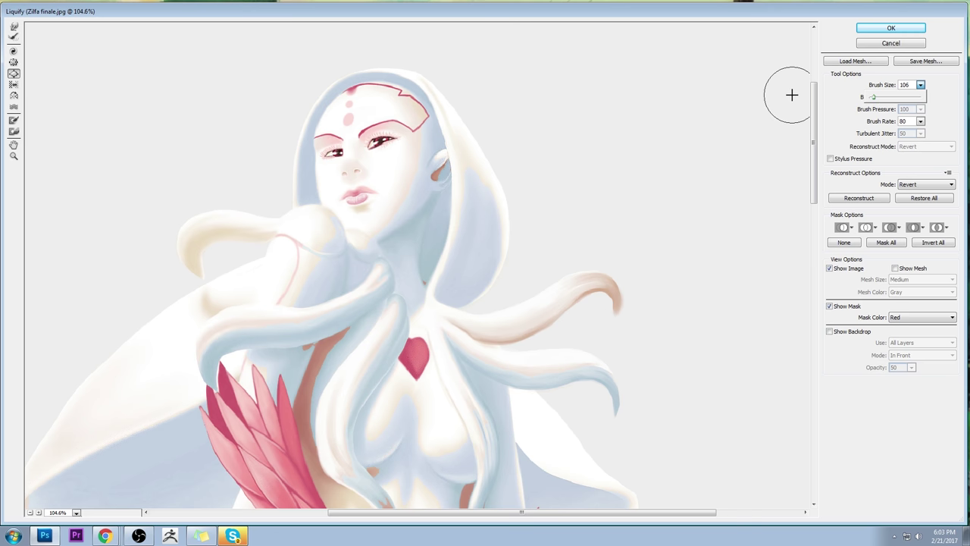
drag(335, 149, 335, 149)
Forward-warp the cheek, lips, brows and forehead markings with a size 61 brush, then apply.
click(14, 26)
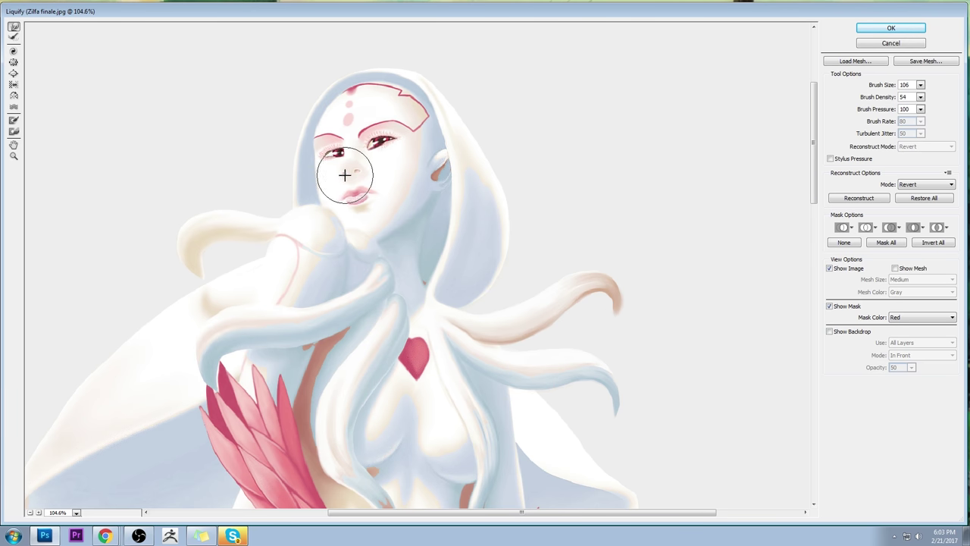
mouse_move(368, 173)
mouse_down()
mouse_move(337, 181)
mouse_move(353, 169)
mouse_move(341, 183)
mouse_move(353, 182)
mouse_move(311, 197)
mouse_move(320, 197)
mouse_move(317, 175)
mouse_move(330, 200)
mouse_move(319, 174)
mouse_move(320, 185)
mouse_move(302, 165)
mouse_move(309, 173)
mouse_move(320, 109)
mouse_up()
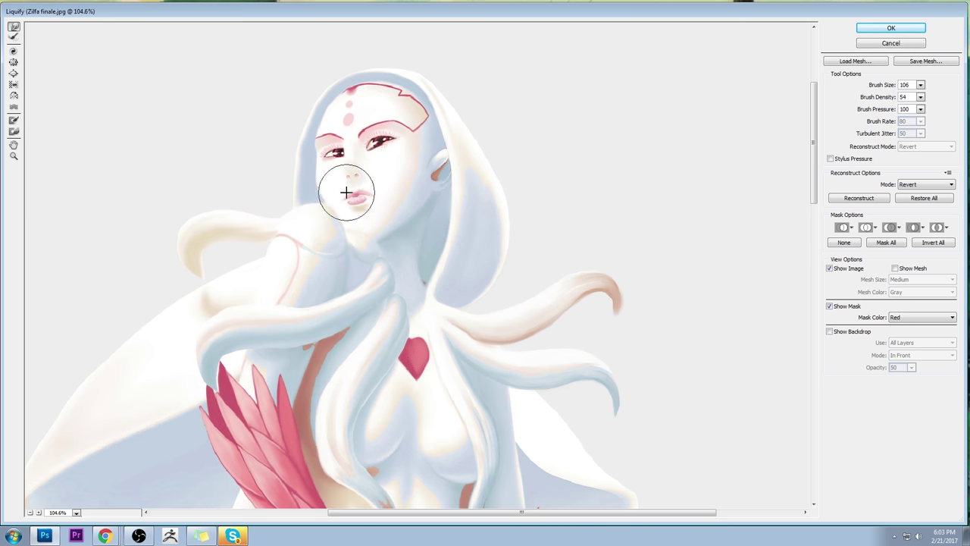
mouse_move(330, 162)
mouse_down()
mouse_move(342, 141)
mouse_move(367, 135)
mouse_move(378, 106)
mouse_move(385, 111)
mouse_move(359, 118)
mouse_move(368, 103)
mouse_move(356, 97)
mouse_up()
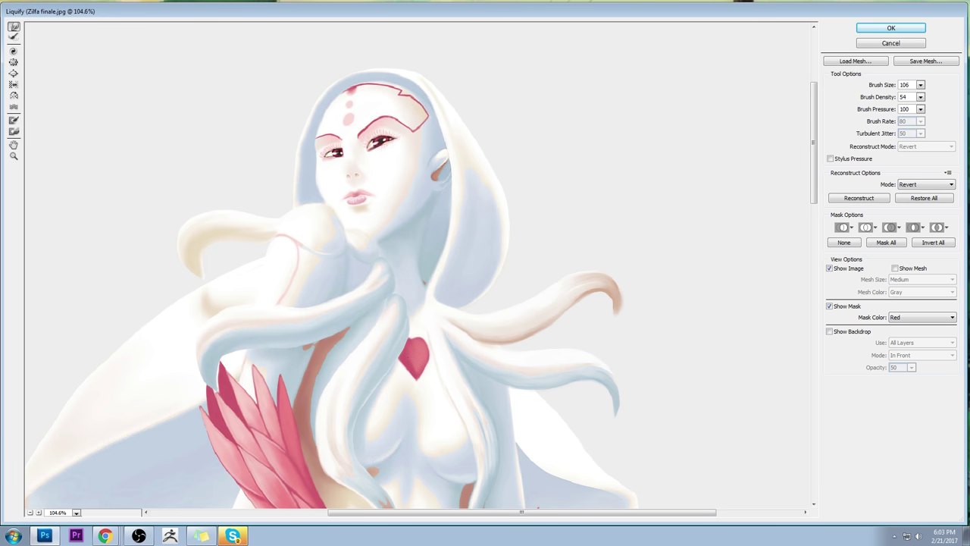
click(920, 85)
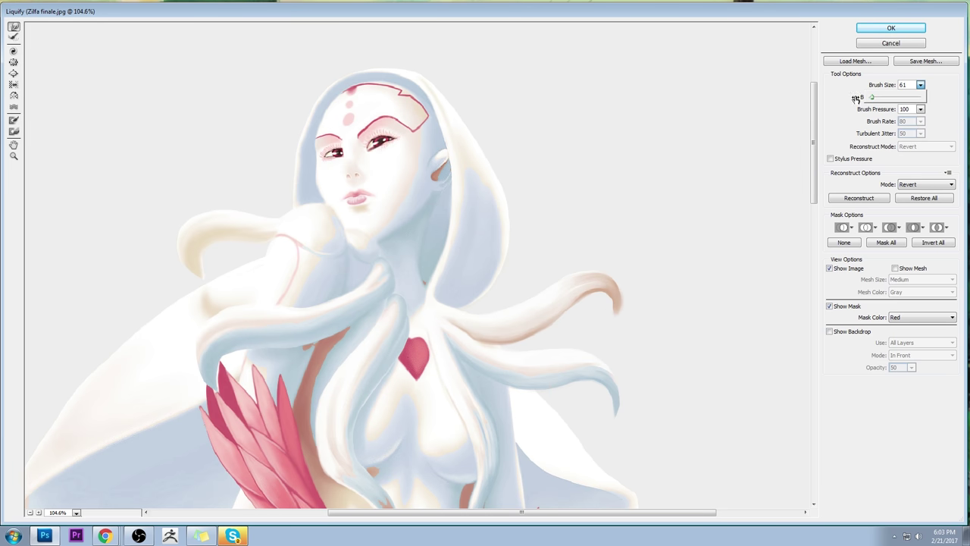
click(364, 112)
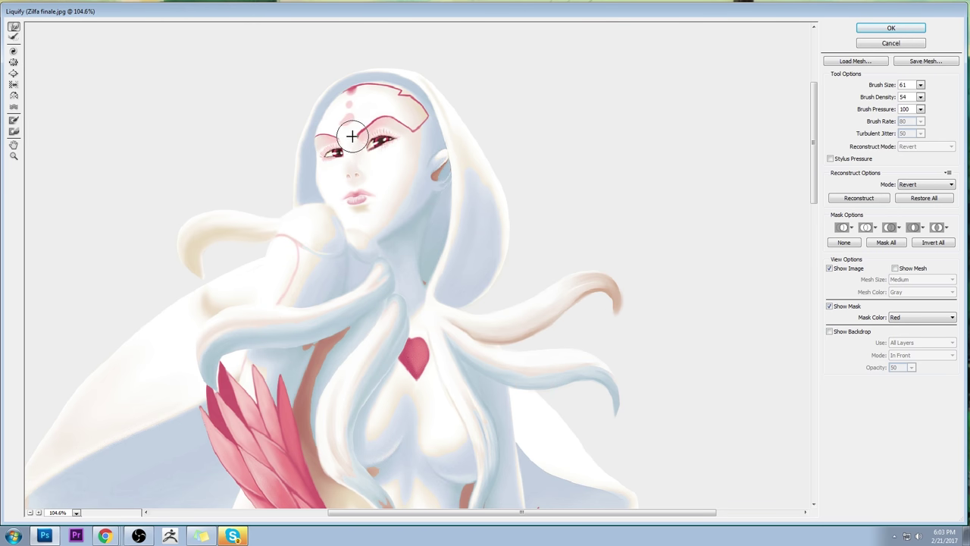
click(891, 28)
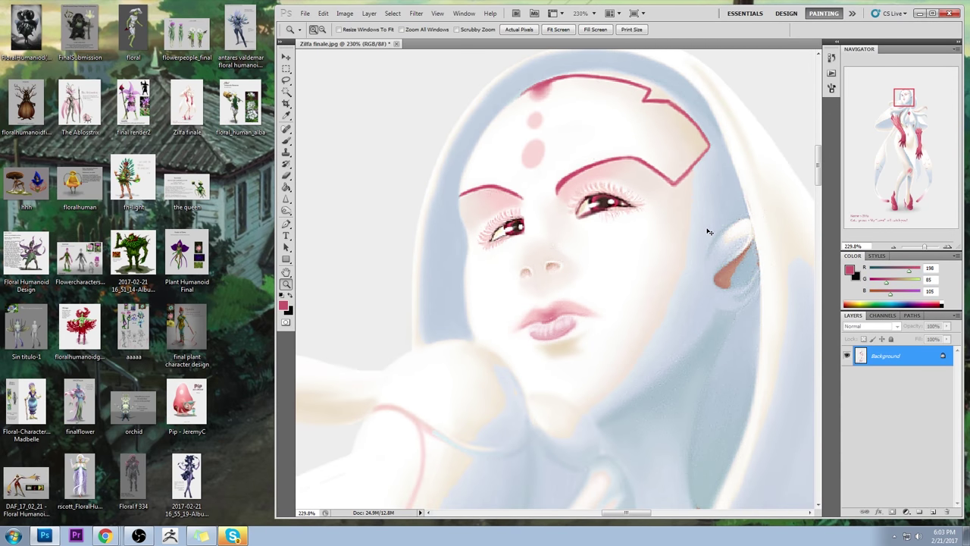
Shrink the brush, sample white from near the eye, and fit the whole sheet on screen.
key(b)
alt+click(597, 163)
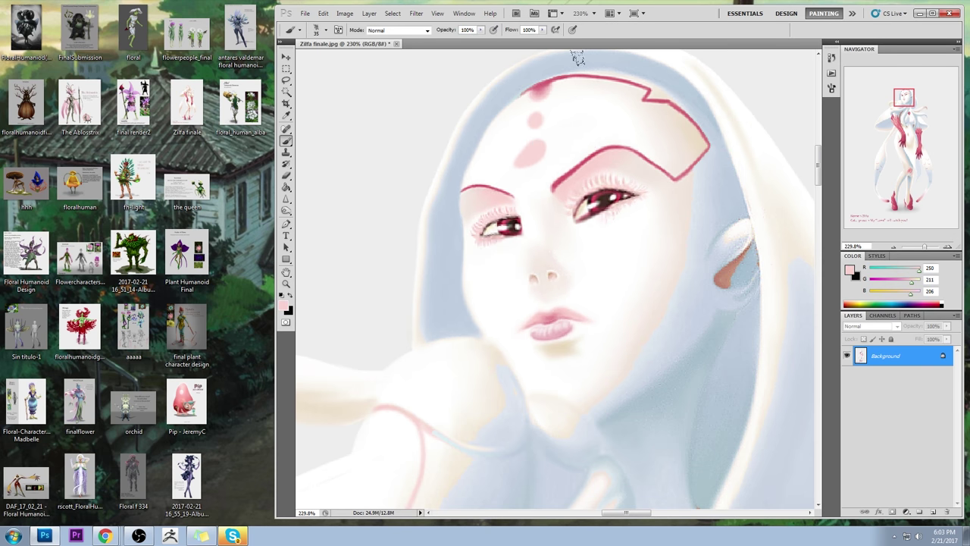
key(bracketleft)
key(bracketleft)
key(bracketleft)
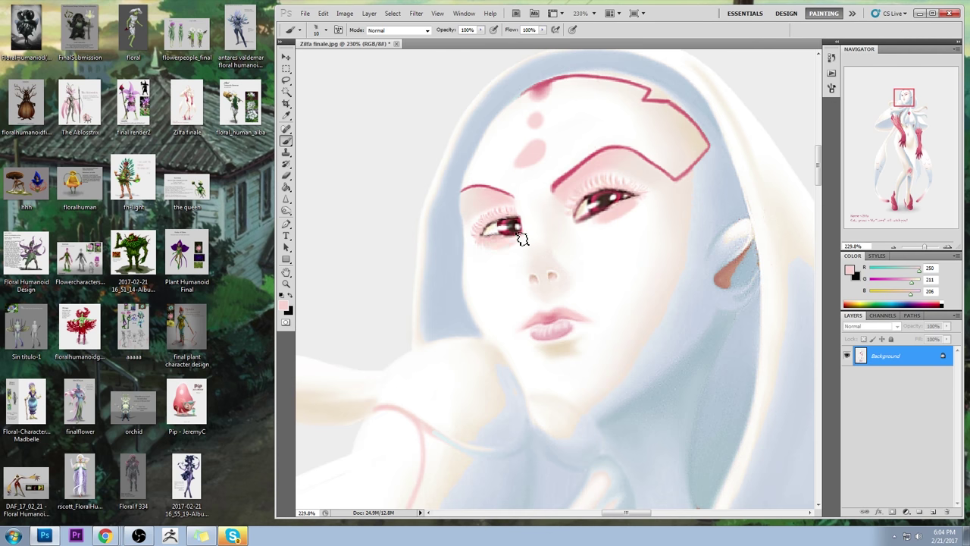
scroll(542, 245, down, 5)
key(ctrl+0)
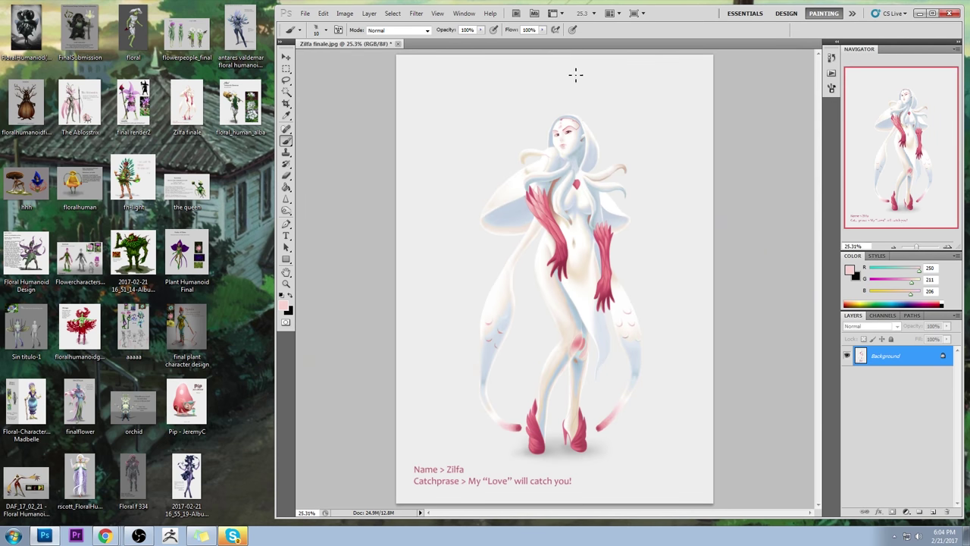
key(z)
click(532, 101)
key(b)
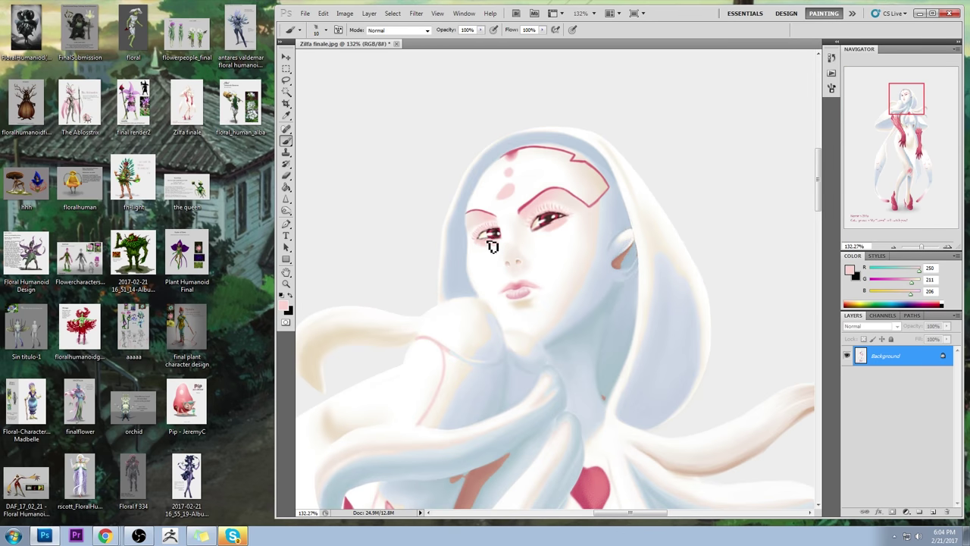
alt+click(491, 253)
alt+click(560, 231)
alt+click(558, 234)
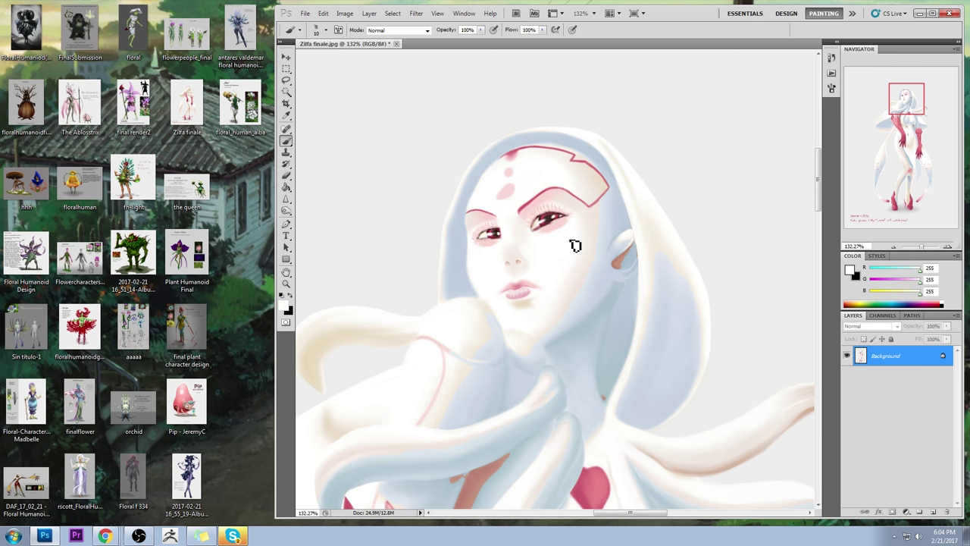
key(ctrl+0)
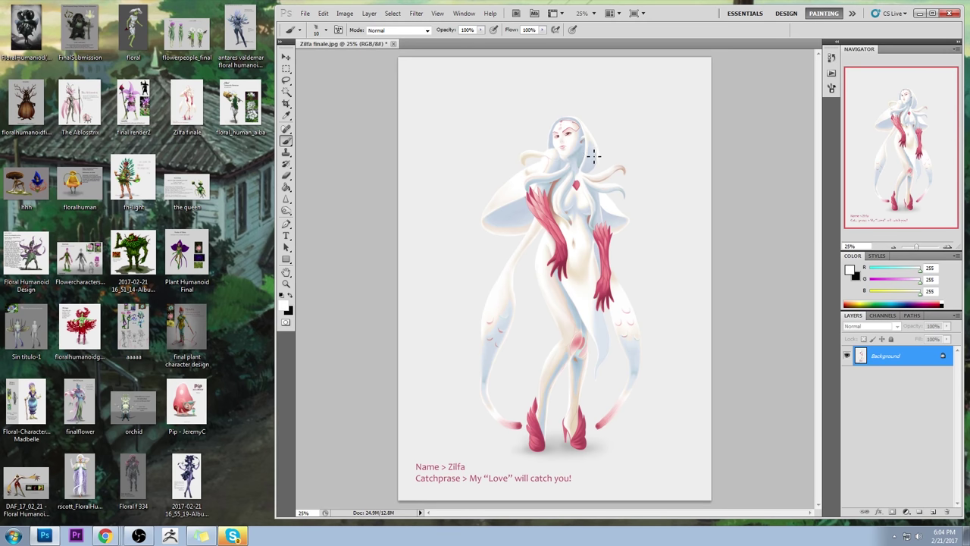
Set the Dodge tool to Highlights, 54% exposure and size 600.
drag(286, 211, 333, 212)
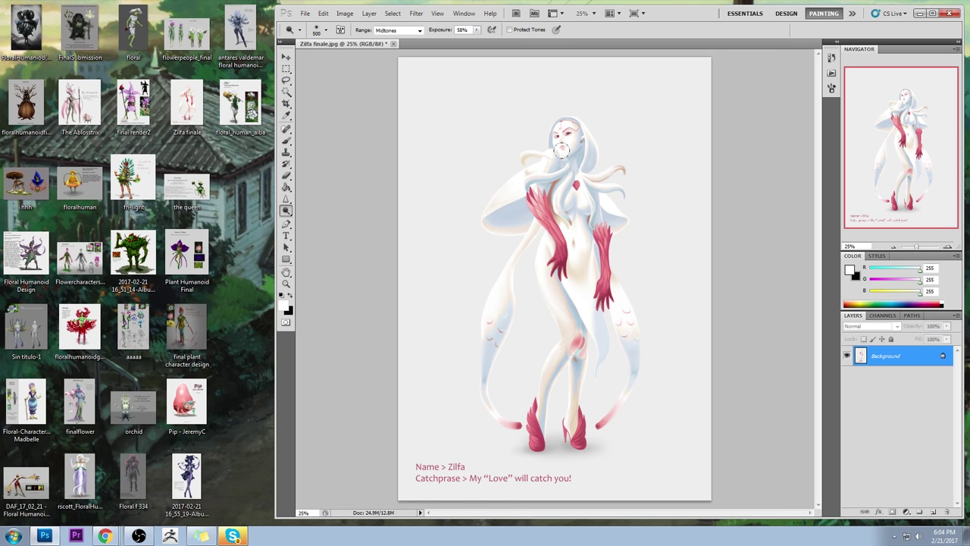
click(418, 30)
click(386, 58)
drag(476, 30, 473, 44)
key(bracketright)
Sample crimson from the glove, pick the size 100 round brush, and add Layer 1.
key(b)
alt+click(566, 260)
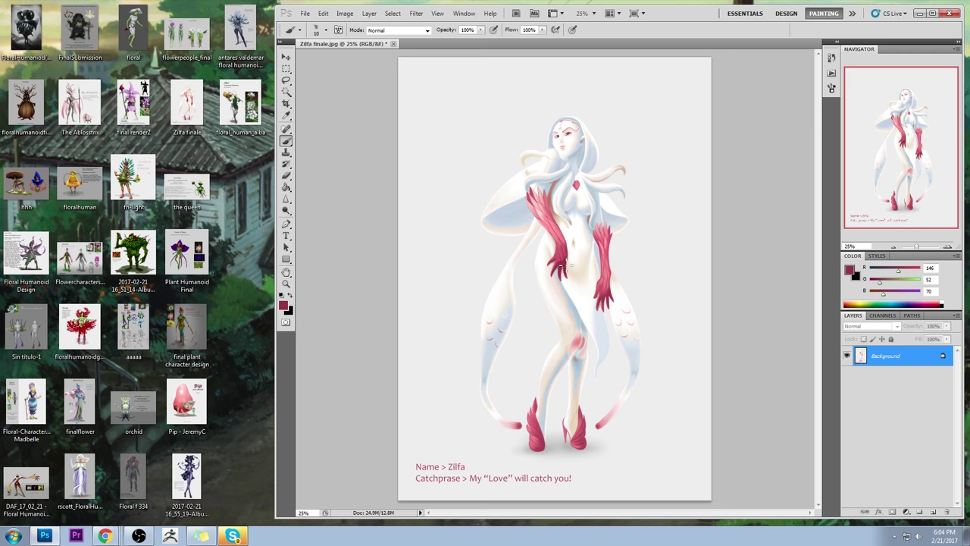
right_click(649, 165)
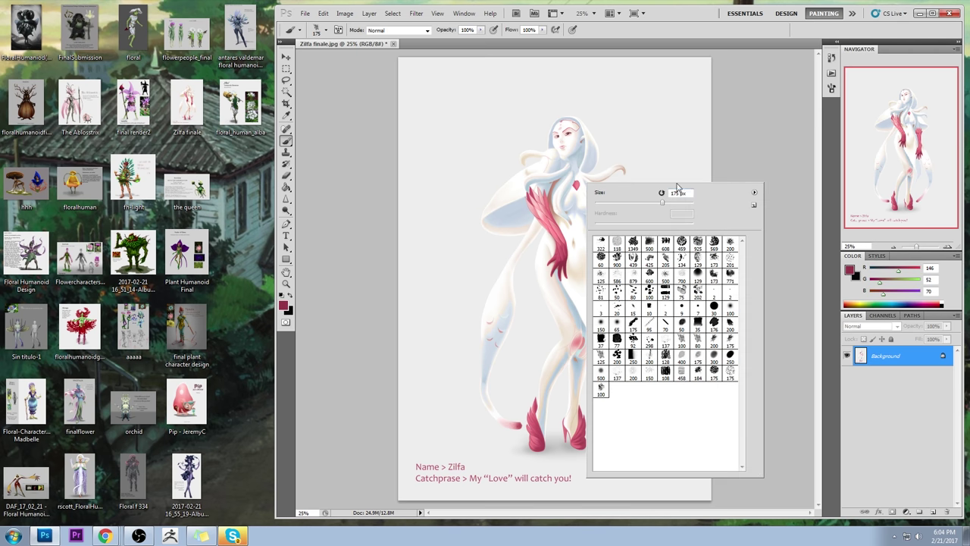
click(733, 307)
click(933, 510)
key(bracketright)
key(bracketright)
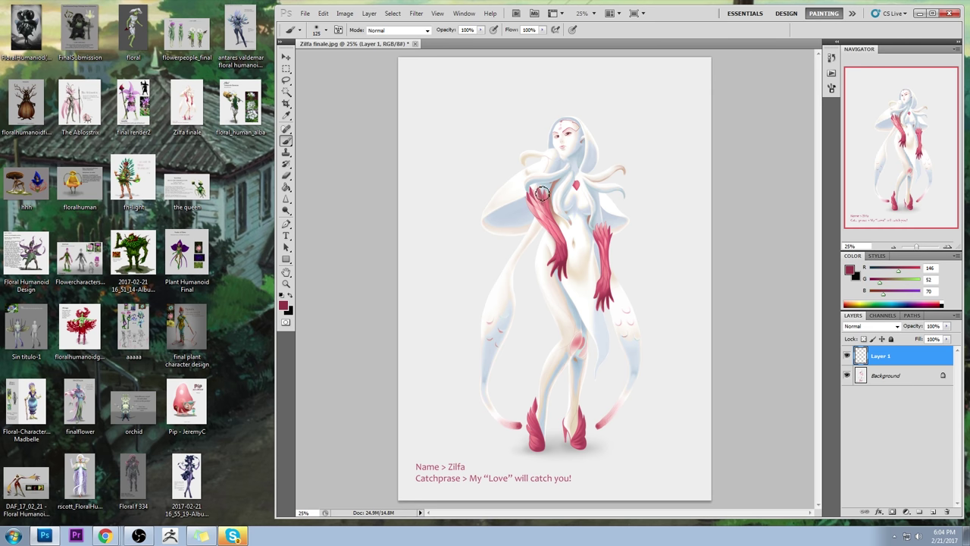
Paint a faint 37% opacity stroke on the left red arm, then erase it at 100%.
click(480, 29)
click(758, 135)
drag(543, 203, 566, 243)
key(e)
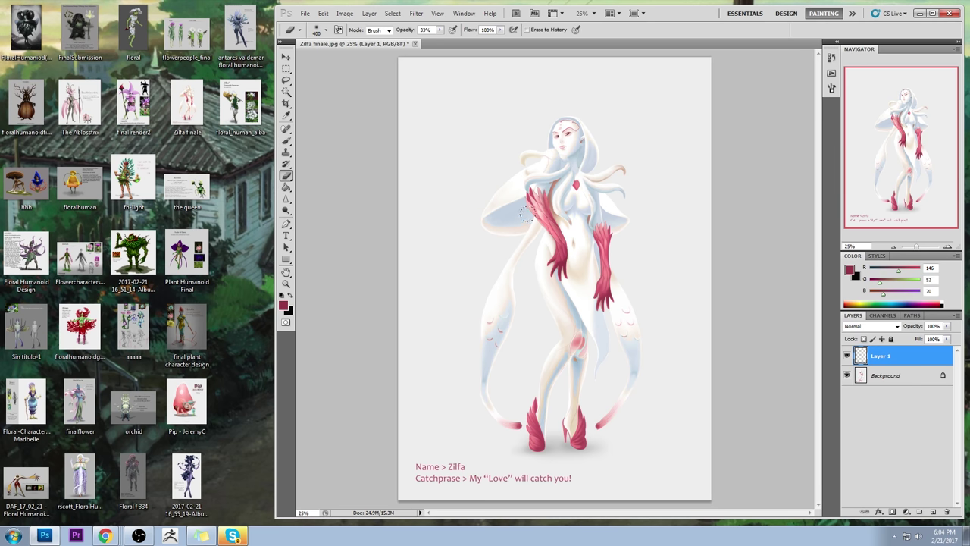
key(bracketleft)
key(bracketleft)
key(bracketleft)
key(bracketleft)
key(bracketleft)
drag(545, 224, 562, 242)
drag(439, 30, 479, 40)
key(b)
Sample a lighter pink with a 50 px brush, pick Dodge, and merge Layer 1 down.
alt+click(608, 240)
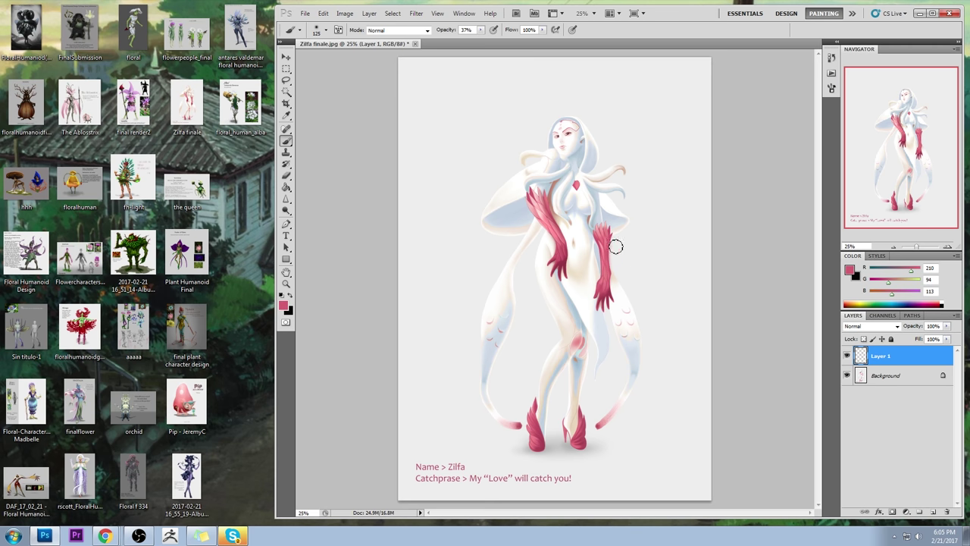
key(e)
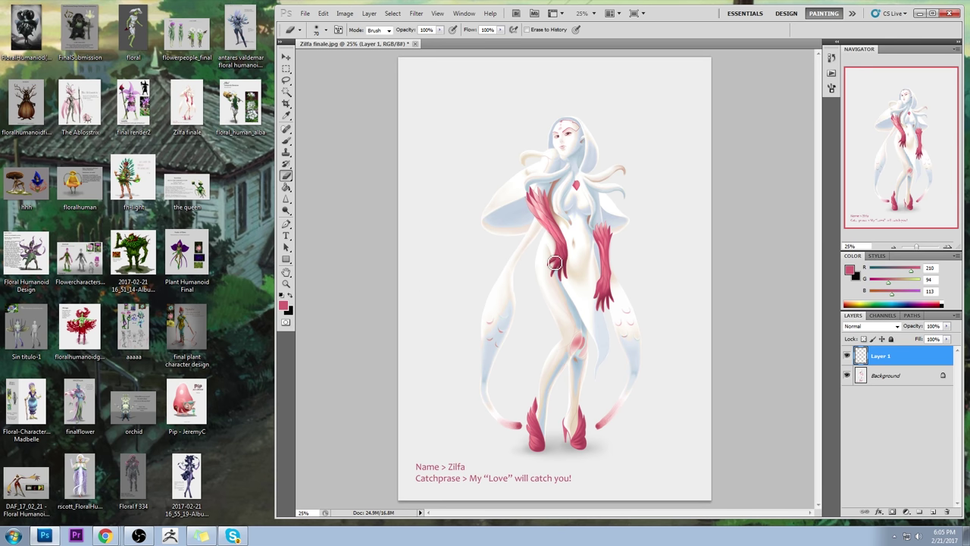
key(b)
key(bracketleft)
key(bracketleft)
key(bracketleft)
key(bracketleft)
key(bracketleft)
key(bracketleft)
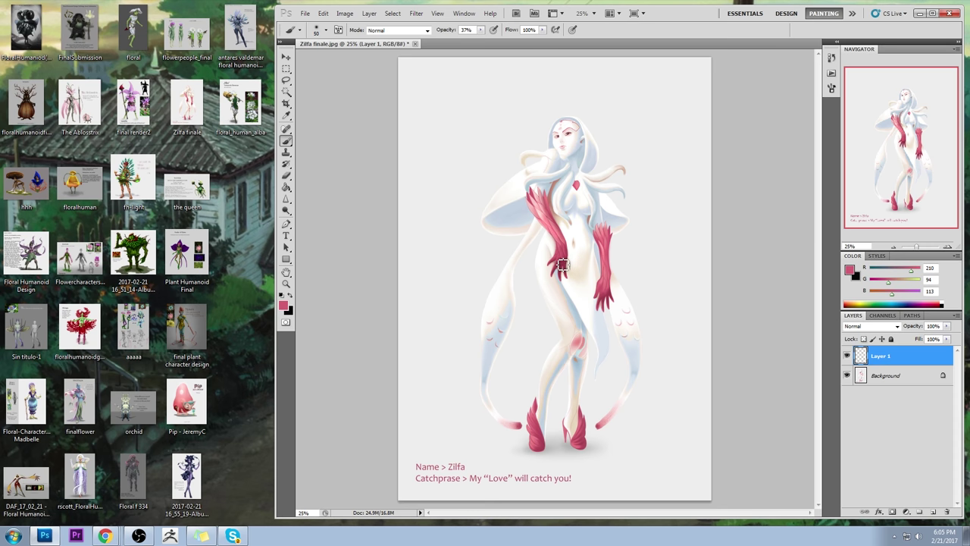
alt+click(544, 208)
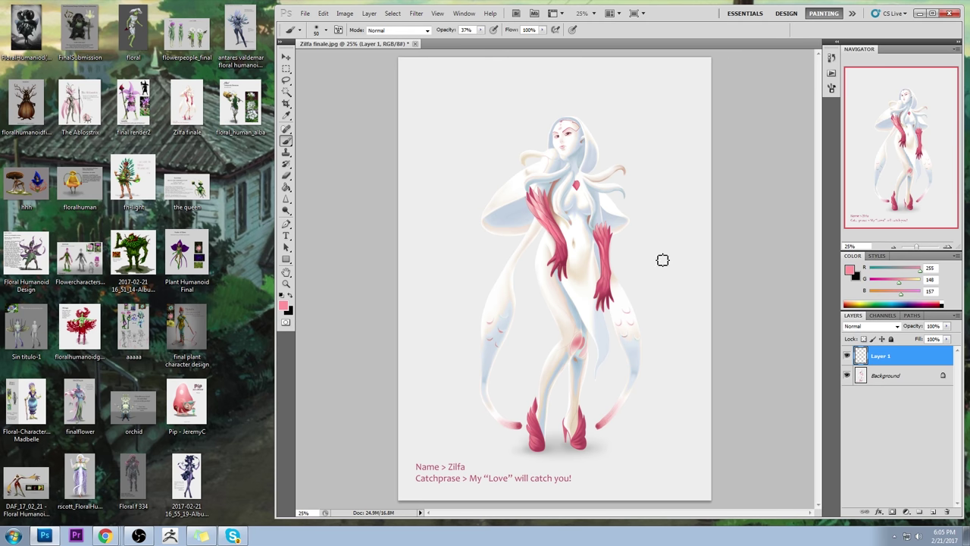
drag(286, 210, 316, 215)
right_click(939, 359)
click(924, 332)
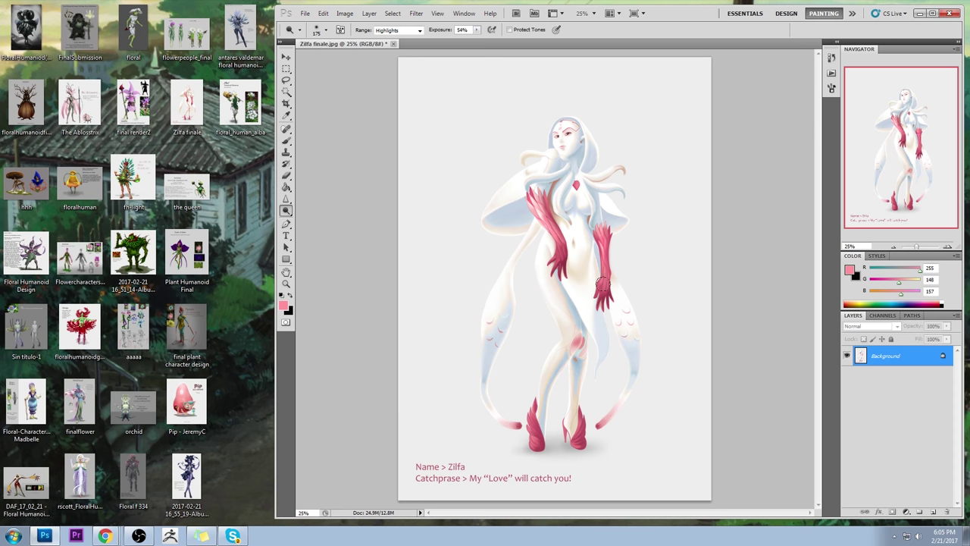
Sample the glove red, add a new Layer 1 set to Darken, and shrink the eraser.
key(b)
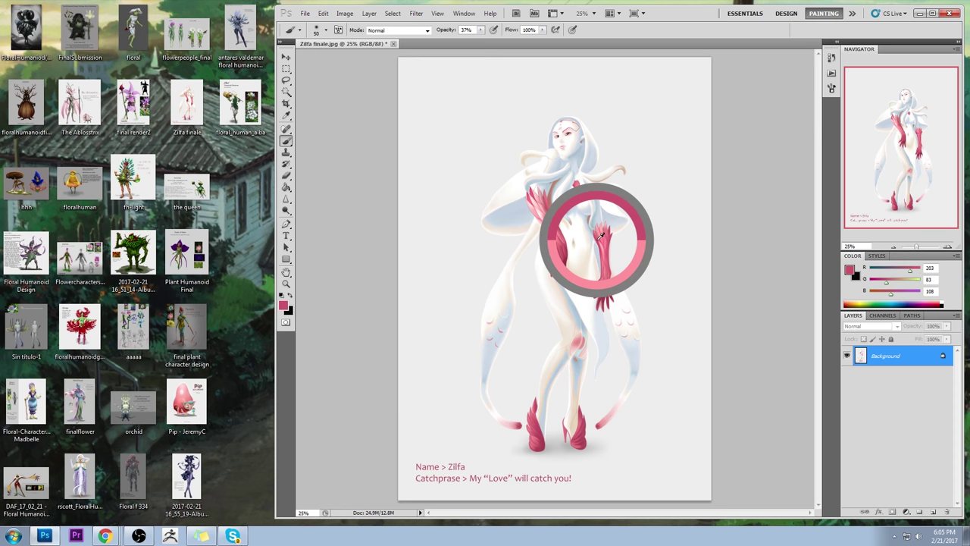
alt+click(604, 241)
click(931, 512)
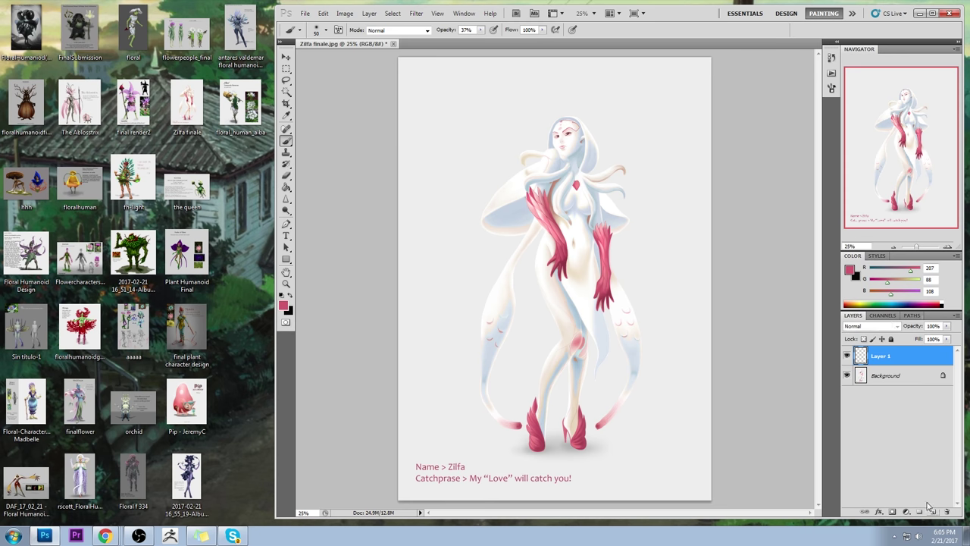
click(880, 327)
click(871, 90)
alt+click(599, 241)
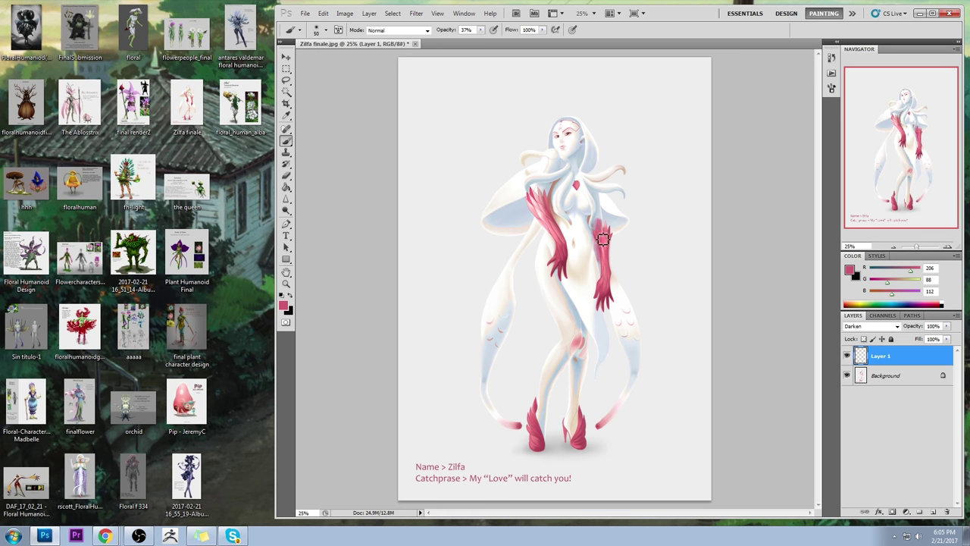
key(e)
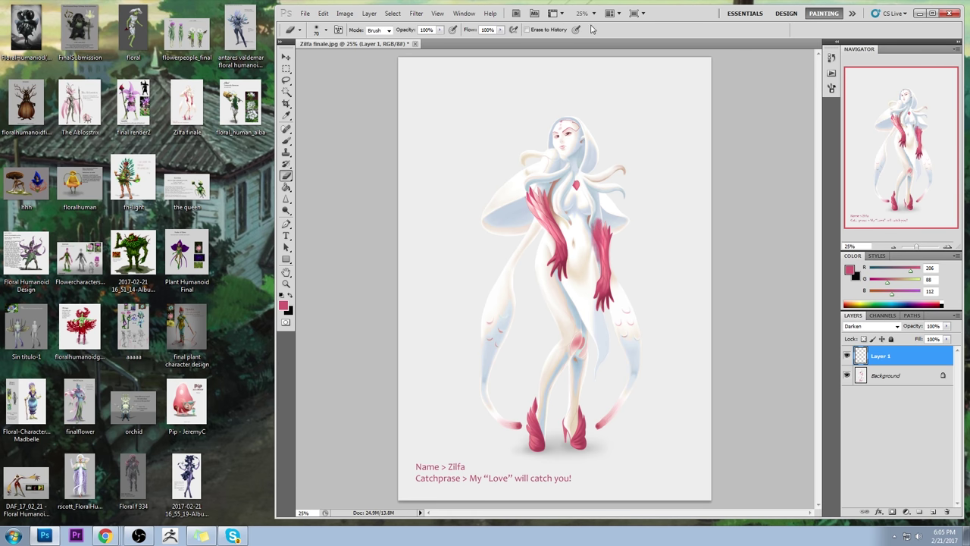
key(bracketleft)
key(bracketleft)
key(bracketleft)
key(bracketleft)
key(bracketleft)
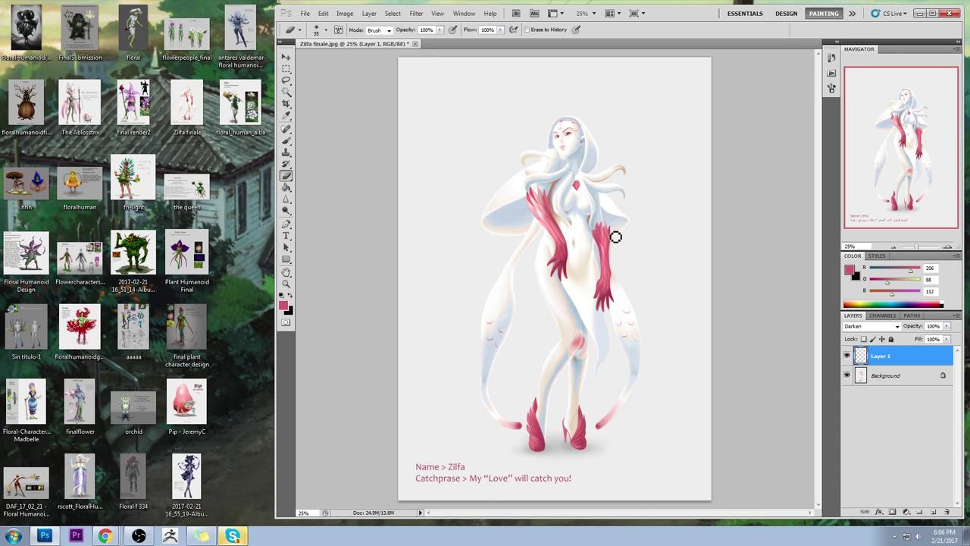
Add Layer 2 in Color Dodge mode and sample pink, then near-white, with a larger brush.
key(b)
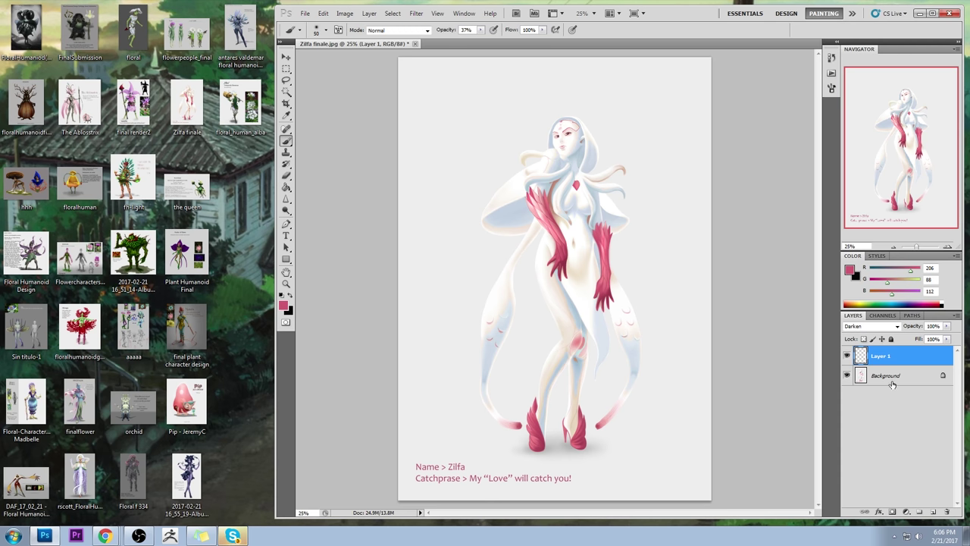
click(933, 512)
click(864, 327)
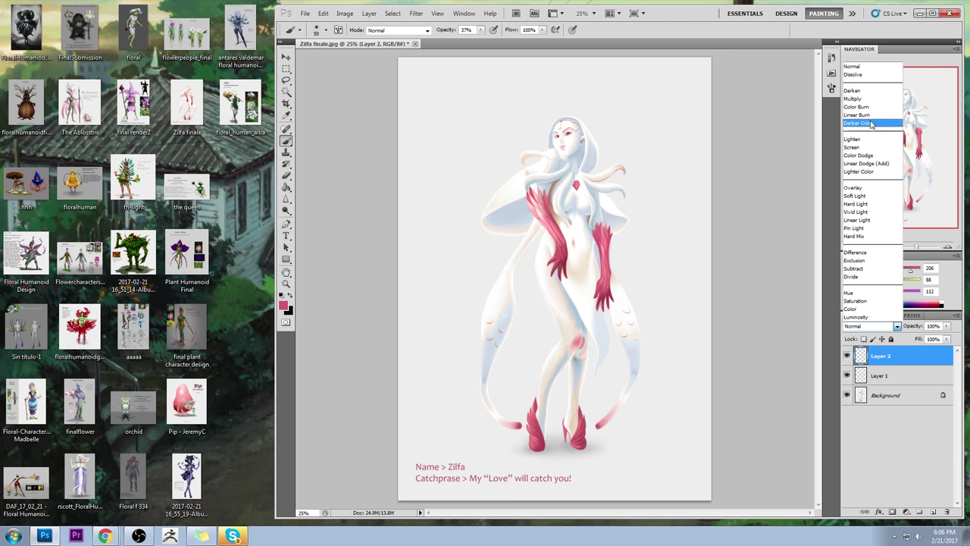
click(858, 155)
alt+click(547, 216)
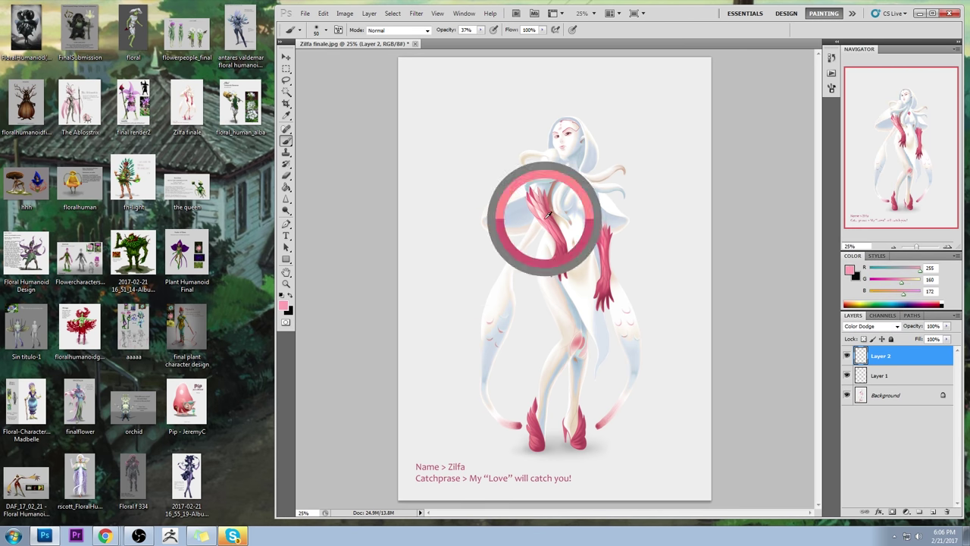
key(bracketright)
key(bracketright)
key(bracketright)
key(bracketright)
key(bracketright)
key(bracketright)
key(bracketright)
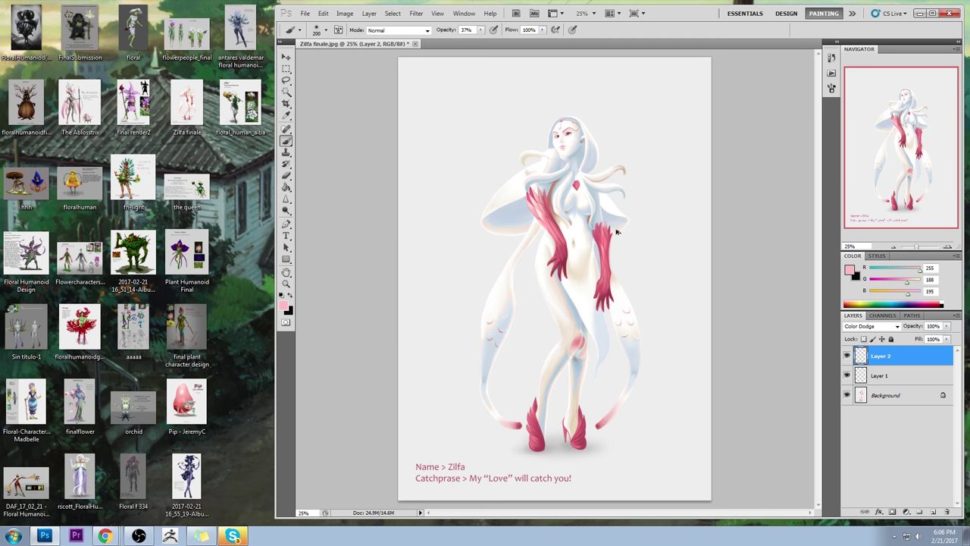
alt+click(534, 205)
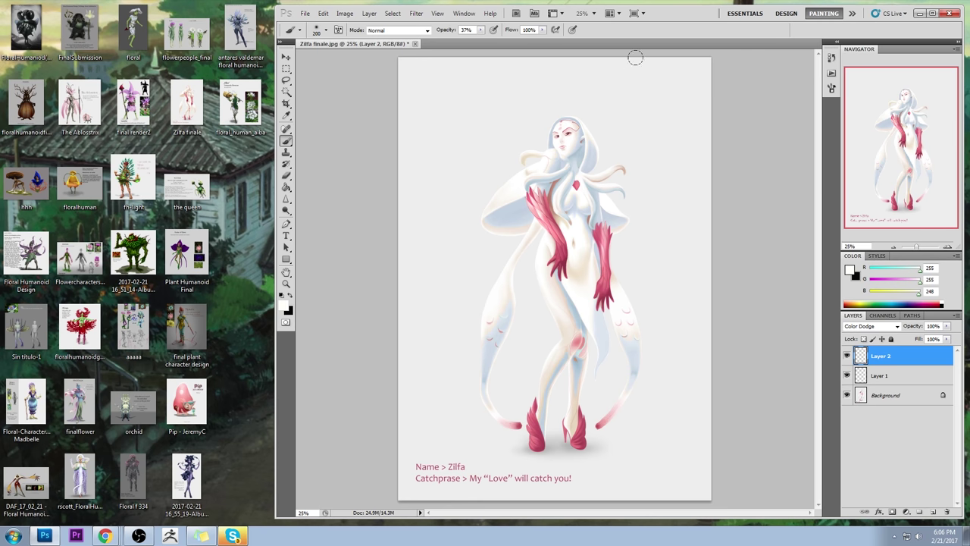
Switch Layer 2's blend mode to Normal, then step through other blend modes.
key(e)
click(865, 328)
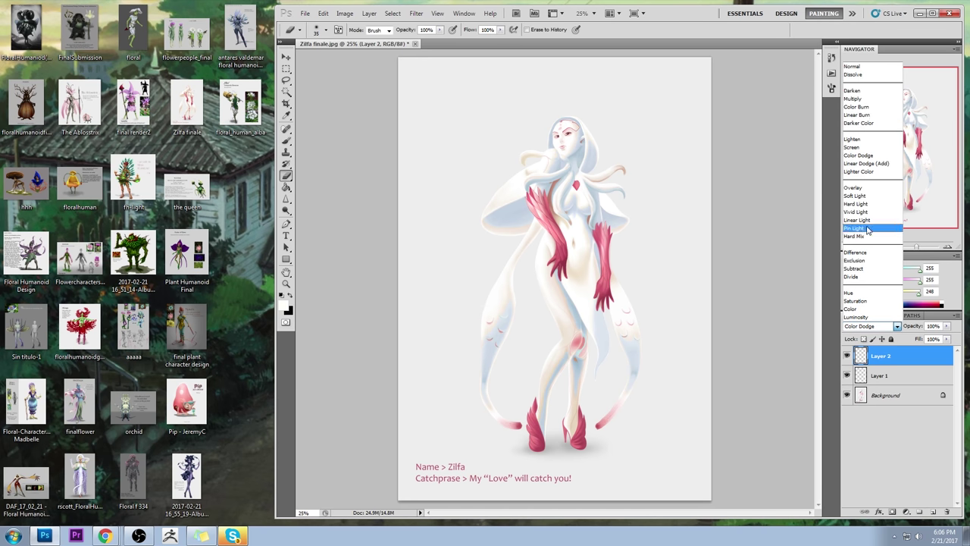
click(852, 67)
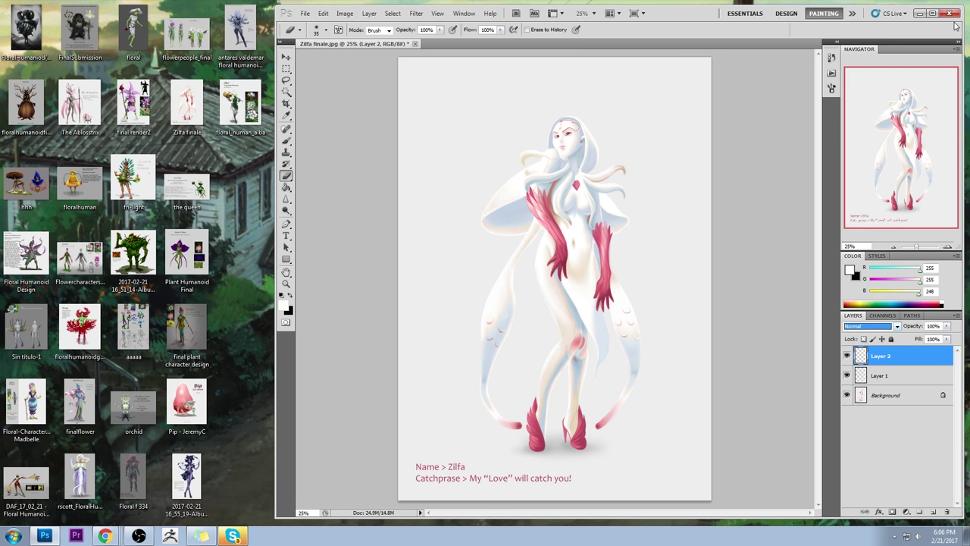
key(Down)
key(Down)
key(Down)
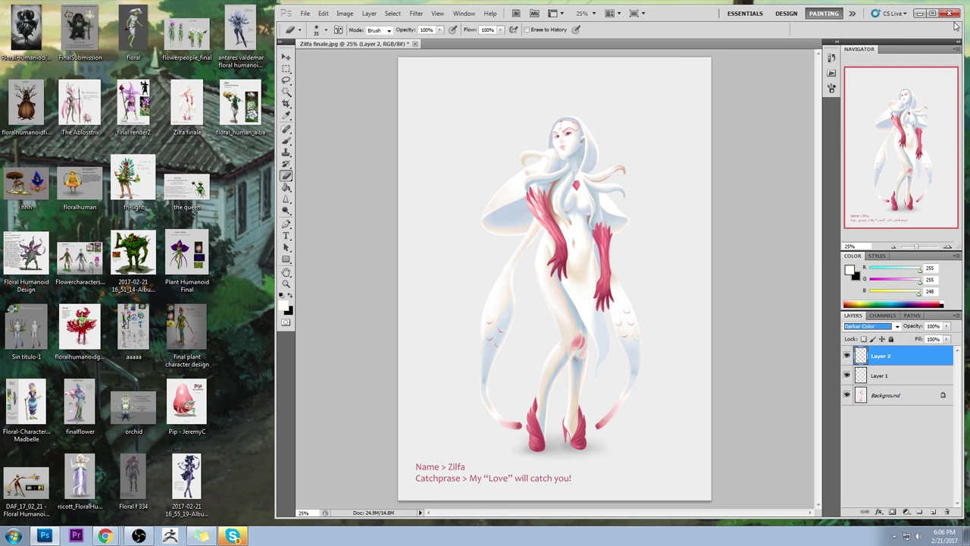
key(Down)
key(Down)
key(Down)
key(Down)
key(Down)
key(Down)
Merge Layer 1 and Layer 2 down into the background.
right_click(854, 380)
click(894, 349)
click(878, 356)
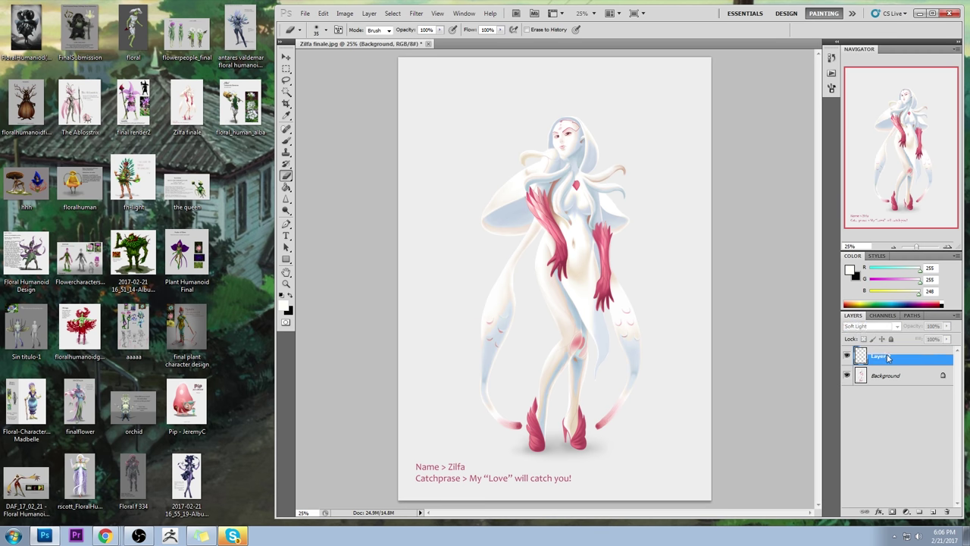
right_click(862, 355)
click(895, 325)
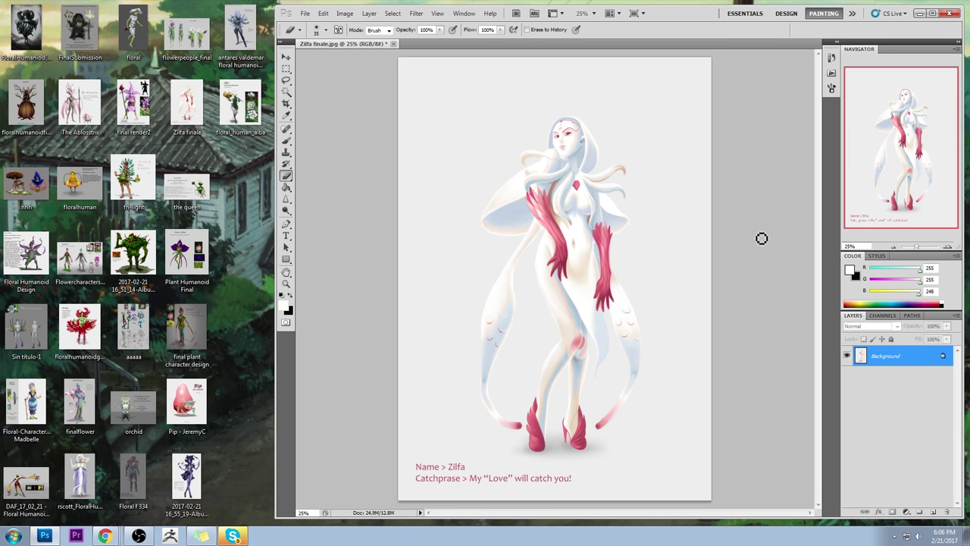
Sample a colour from the figure and lasso-select the area around the leg.
key(b)
click(544, 265)
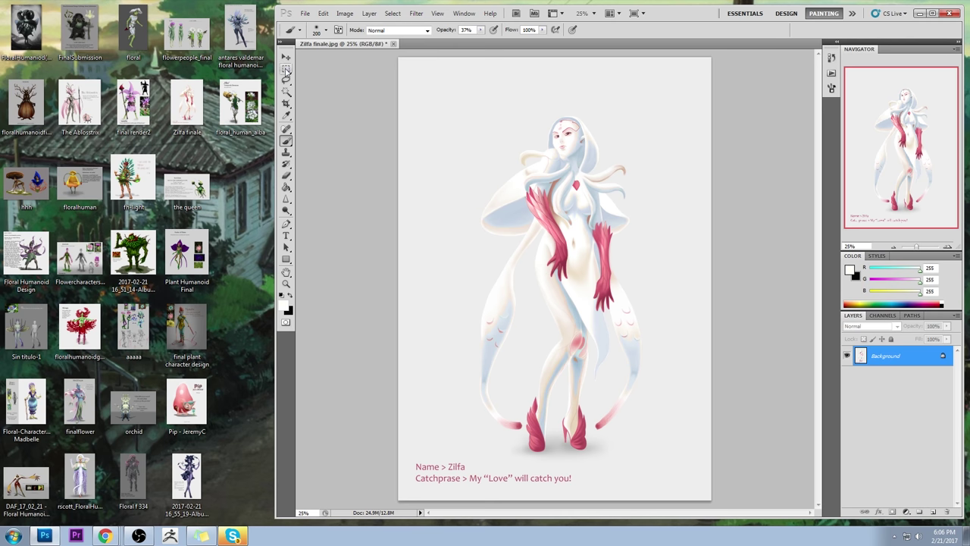
drag(286, 80, 324, 84)
click(324, 80)
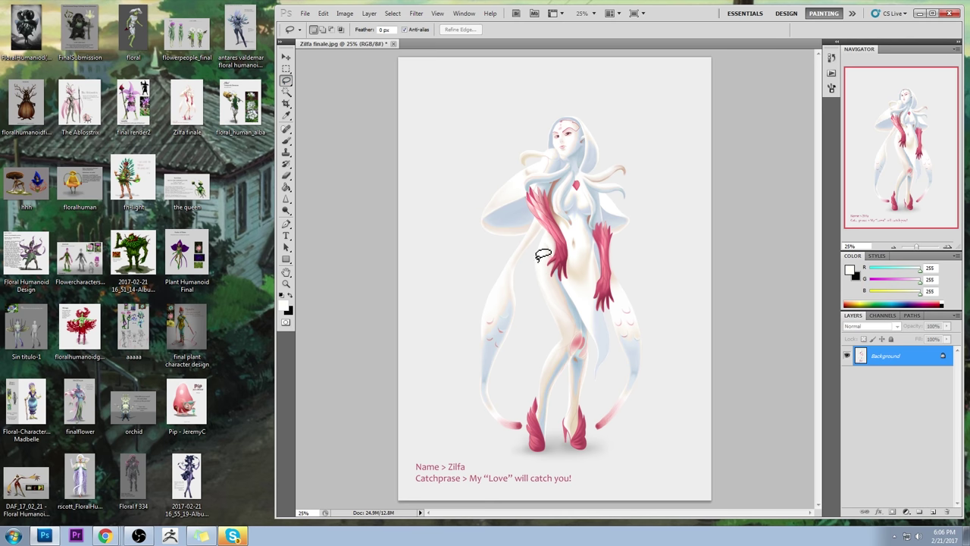
drag(531, 233, 537, 254)
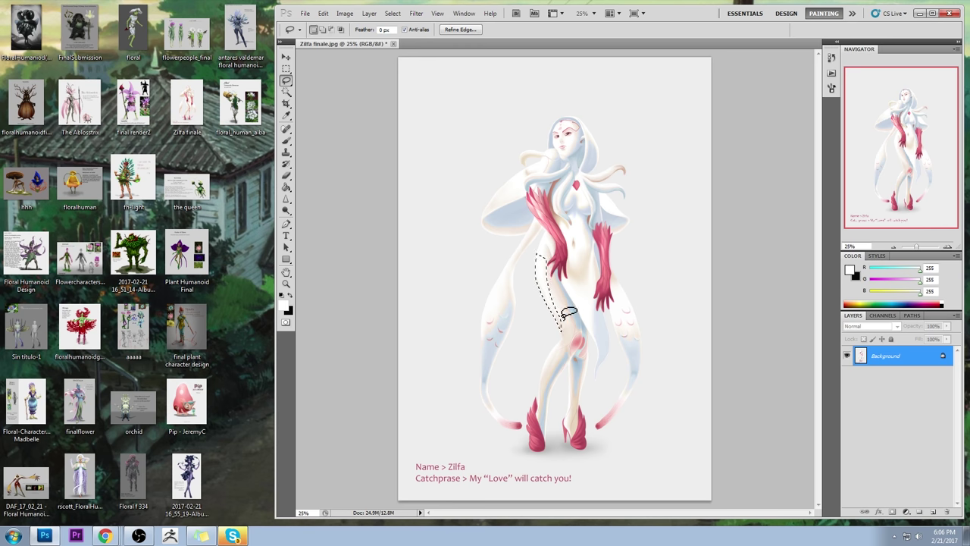
drag(567, 312, 568, 315)
Try the Dodge, Eraser and Lasso tools, dismissing the brush presets and context menu.
click(285, 210)
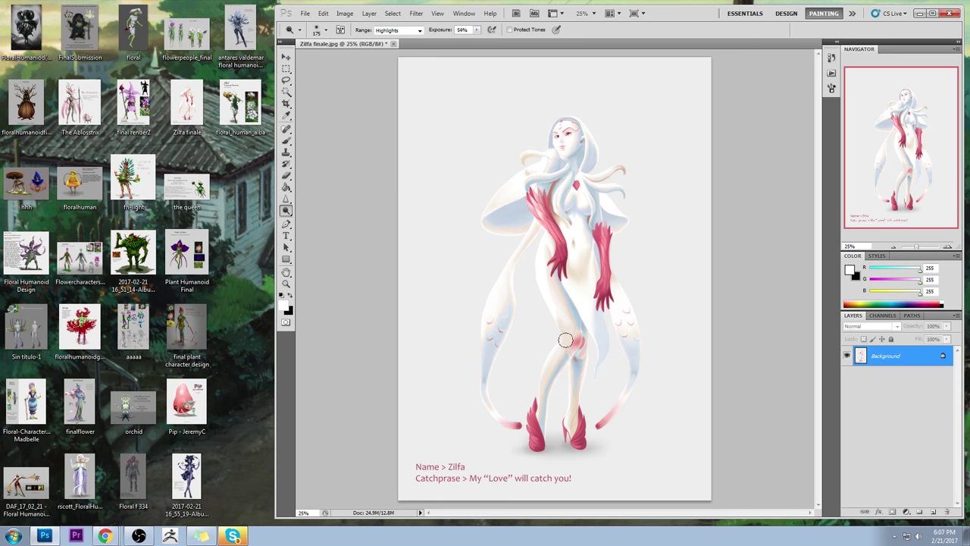
key(e)
right_click(566, 205)
click(721, 161)
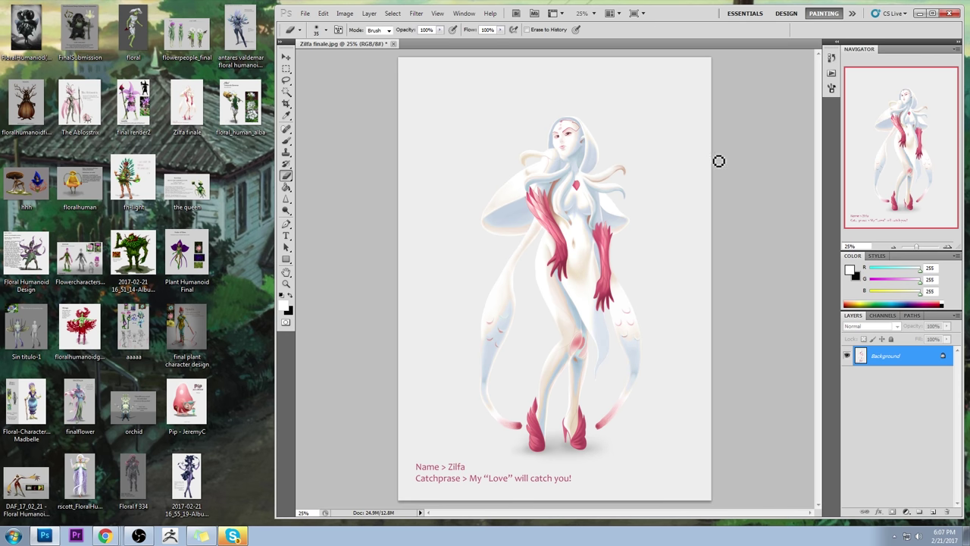
key(l)
right_click(602, 181)
key(Escape)
Set the brush to pure red at 100% opacity and size 175.
key(b)
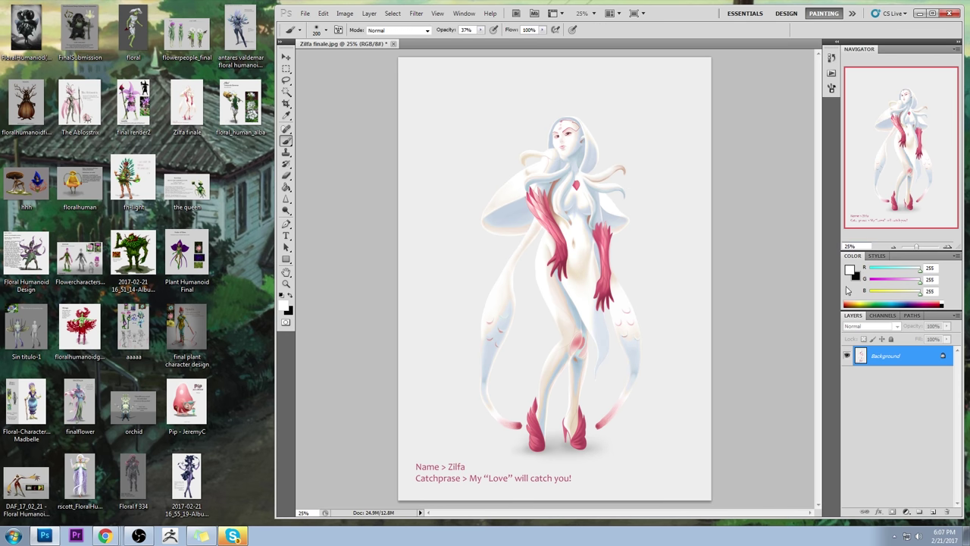
click(847, 272)
click(788, 159)
click(879, 150)
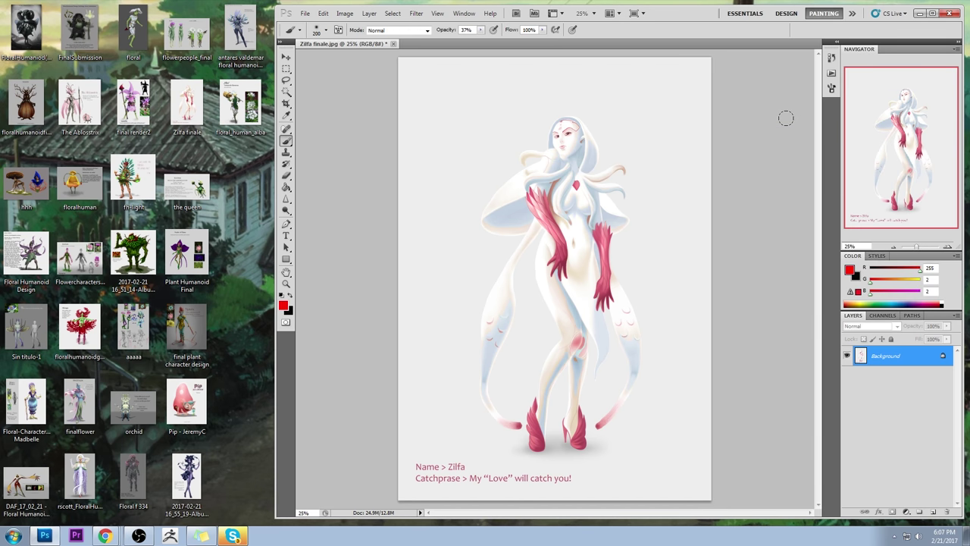
drag(481, 30, 512, 43)
key(bracketleft)
key(bracketleft)
key(bracketleft)
key(bracketleft)
key(bracketleft)
key(bracketleft)
key(bracketleft)
key(bracketleft)
key(bracketleft)
Sketch a red oval and small circle joined into a cylinder, with hatching and construction lines.
mouse_move(485, 121)
mouse_down()
mouse_move(466, 157)
mouse_move(473, 111)
mouse_move(436, 87)
mouse_move(449, 95)
mouse_move(446, 83)
mouse_move(469, 119)
mouse_move(457, 151)
mouse_up()
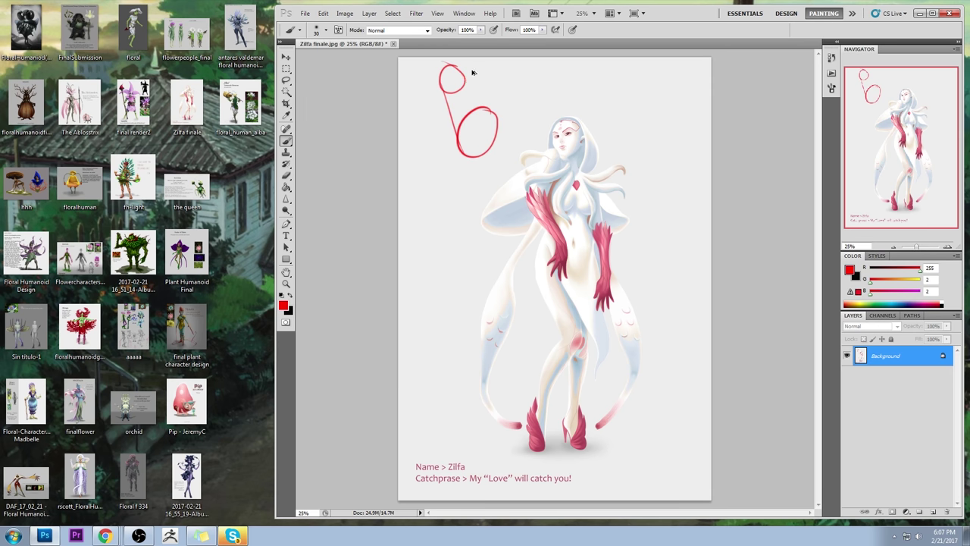
drag(459, 69, 498, 118)
mouse_move(422, 64)
mouse_down()
mouse_move(411, 57)
mouse_move(487, 129)
mouse_up()
mouse_move(462, 82)
mouse_down()
mouse_move(488, 111)
mouse_move(455, 129)
mouse_move(446, 90)
mouse_move(461, 143)
mouse_up()
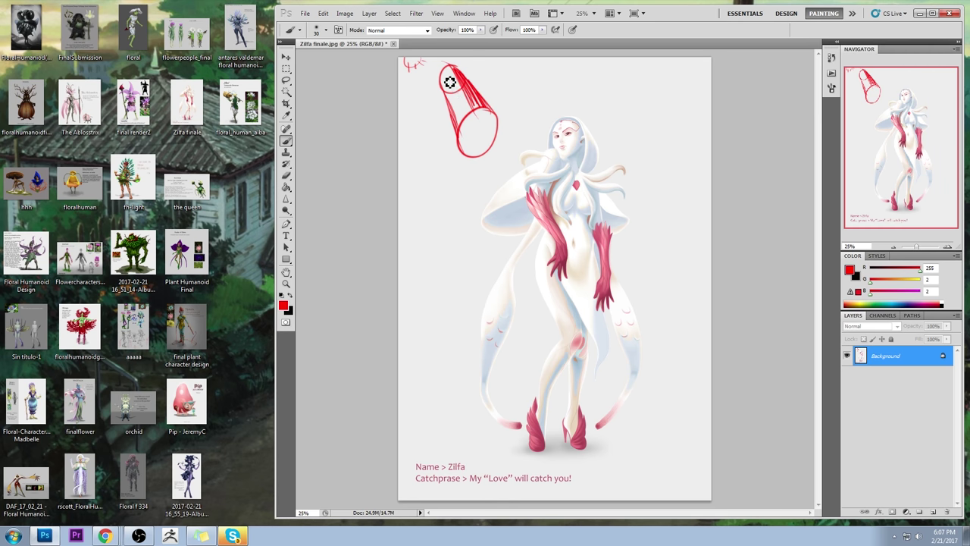
mouse_move(450, 83)
mouse_down()
mouse_move(468, 113)
mouse_move(445, 89)
mouse_move(445, 76)
mouse_move(455, 78)
mouse_move(425, 64)
mouse_move(460, 97)
mouse_move(509, 69)
mouse_up()
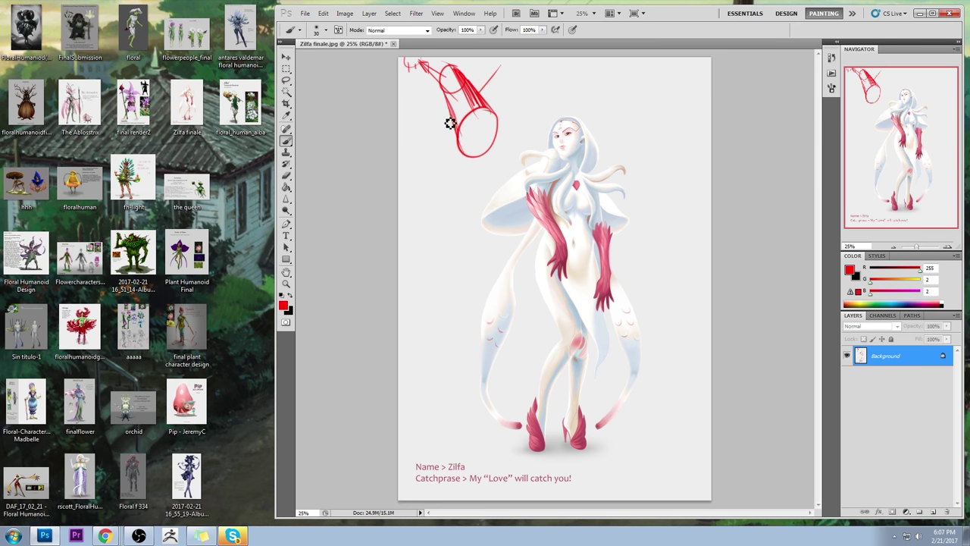
drag(450, 121, 390, 110)
Add top hatching, scribbles, a diagonal down-right line and a top ellipse to the cylinder.
mouse_move(477, 62)
mouse_down()
mouse_move(438, 104)
mouse_move(447, 97)
mouse_move(391, 77)
mouse_move(444, 95)
mouse_move(469, 80)
mouse_up()
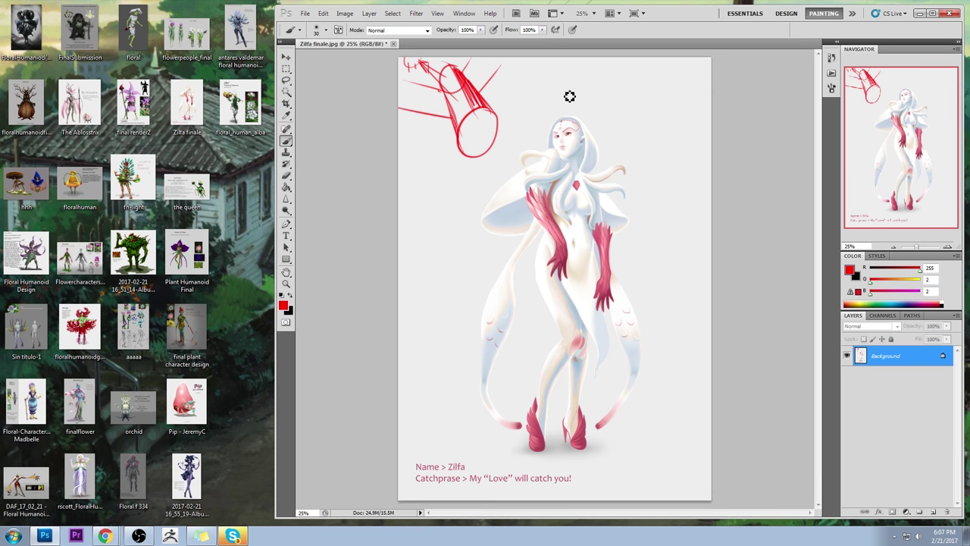
drag(470, 83, 485, 92)
drag(411, 59, 433, 70)
drag(477, 133, 500, 179)
mouse_move(483, 114)
mouse_down()
mouse_move(480, 128)
mouse_move(498, 122)
mouse_move(460, 154)
mouse_move(501, 141)
mouse_up()
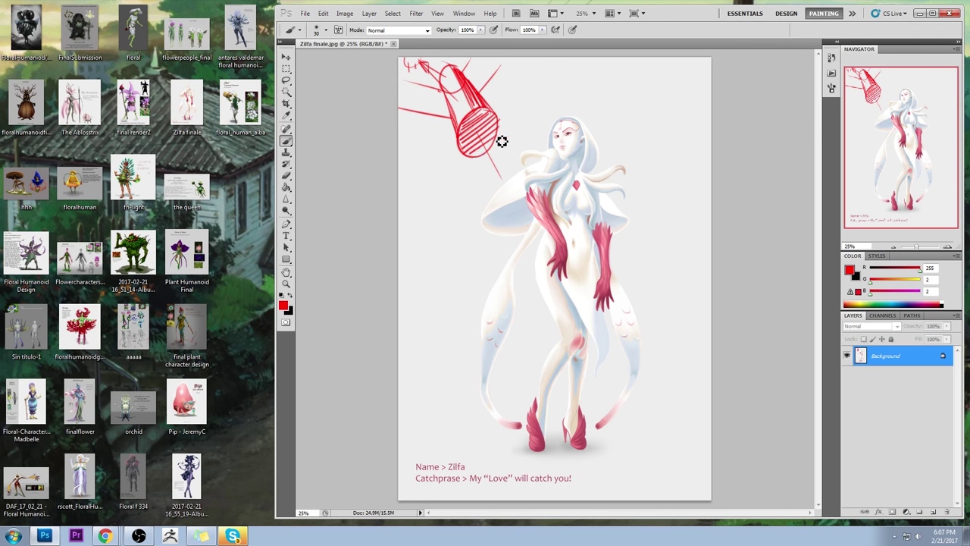
mouse_move(443, 76)
mouse_down()
mouse_move(455, 72)
mouse_move(459, 106)
mouse_up()
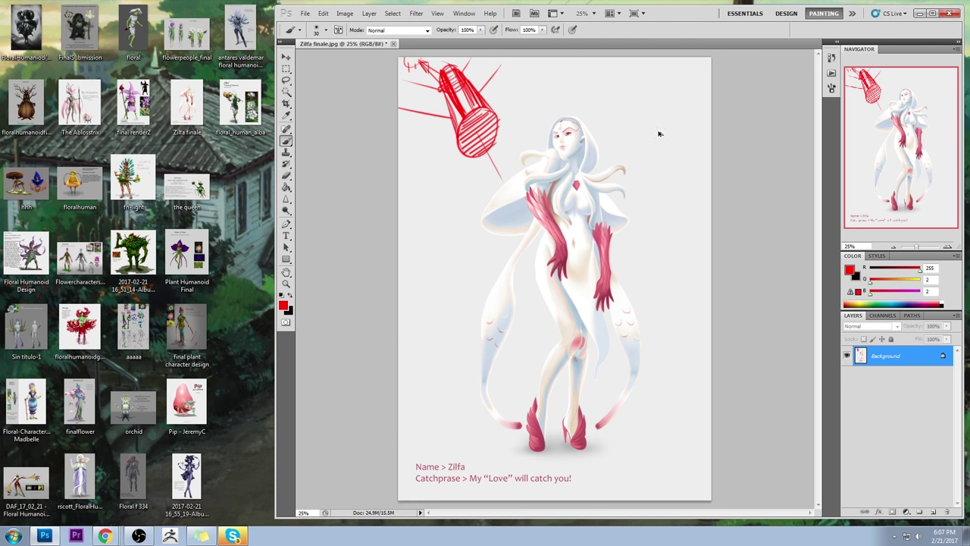
Set the foreground colour to light blue (7ac5ff).
click(849, 269)
click(797, 192)
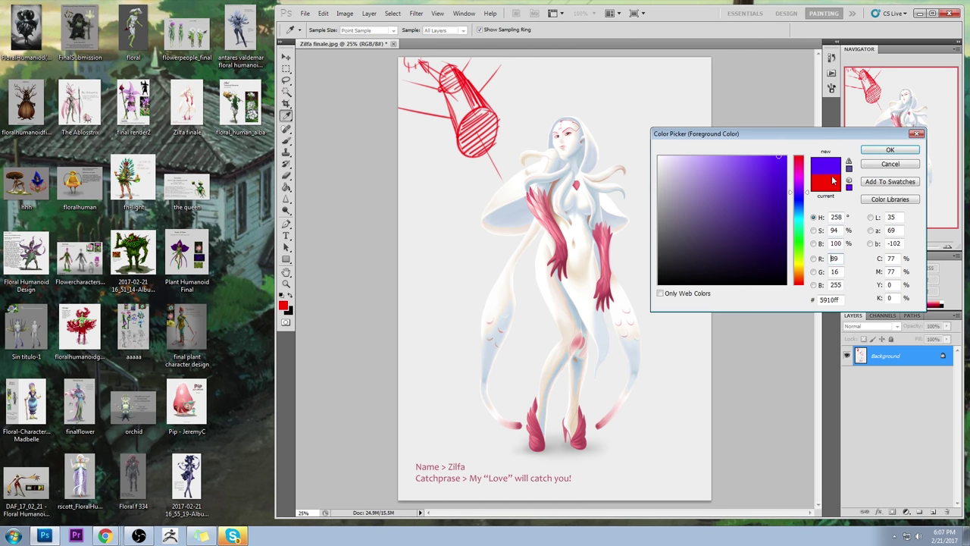
drag(775, 173, 724, 156)
drag(797, 192, 798, 211)
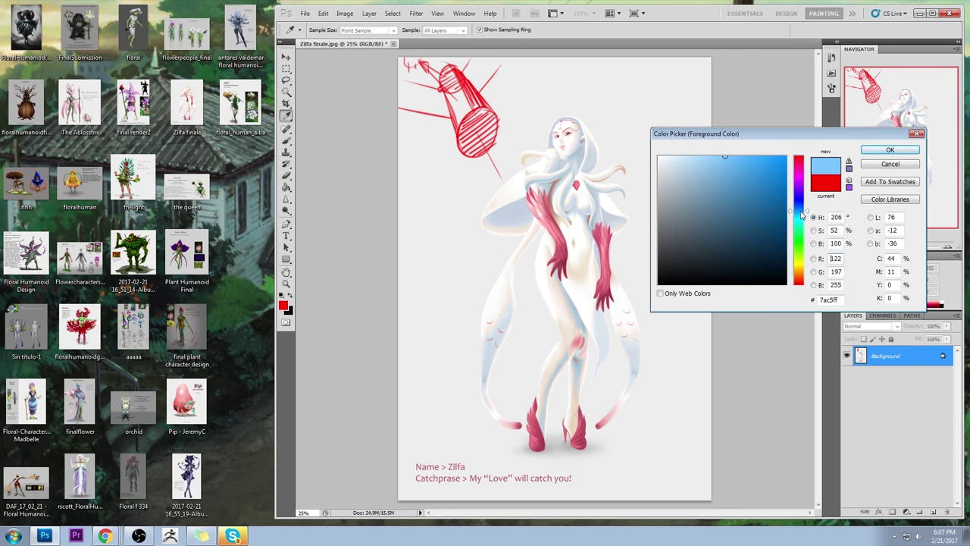
click(886, 151)
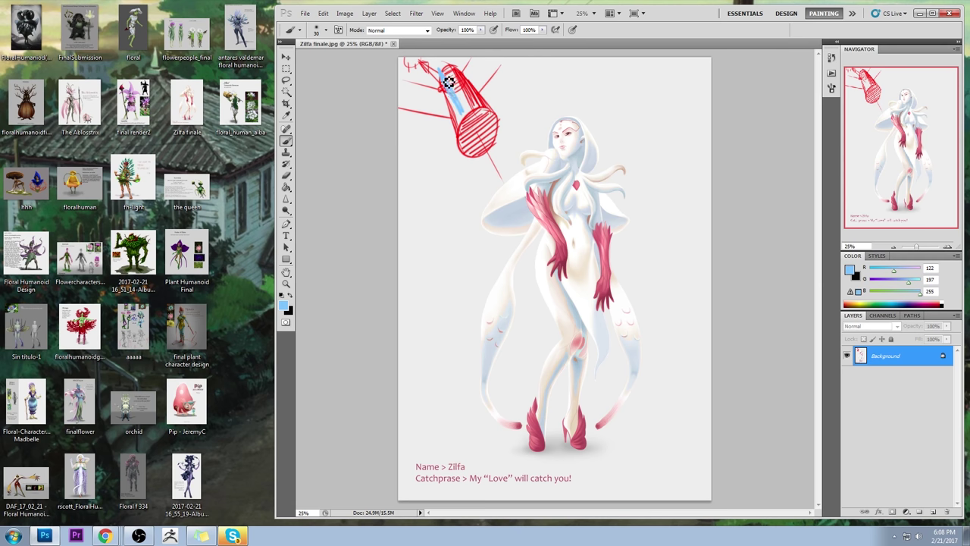
Paint translucent light blue at 48% opacity over the cylinder's upper end.
key(ctrl+z)
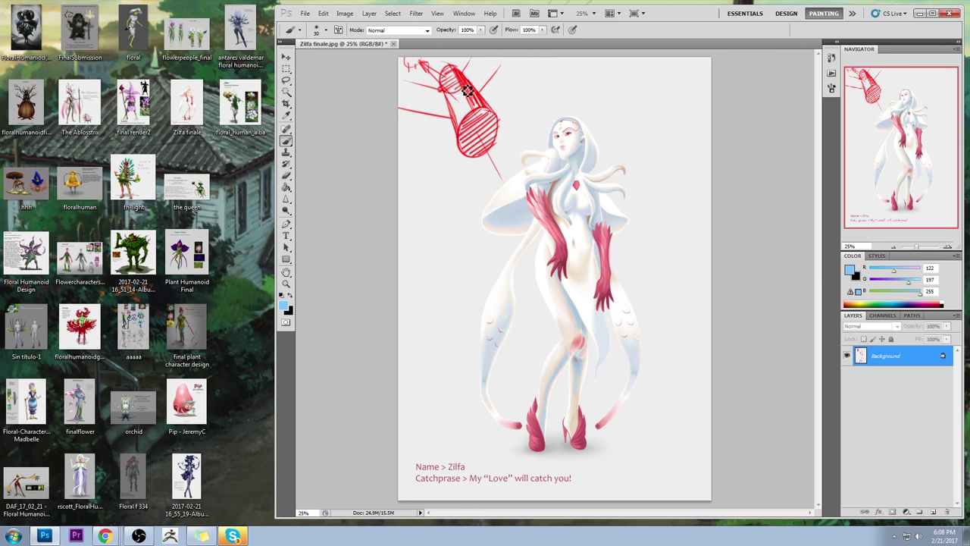
key(bracketright)
key(bracketright)
key(bracketright)
key(bracketright)
key(bracketright)
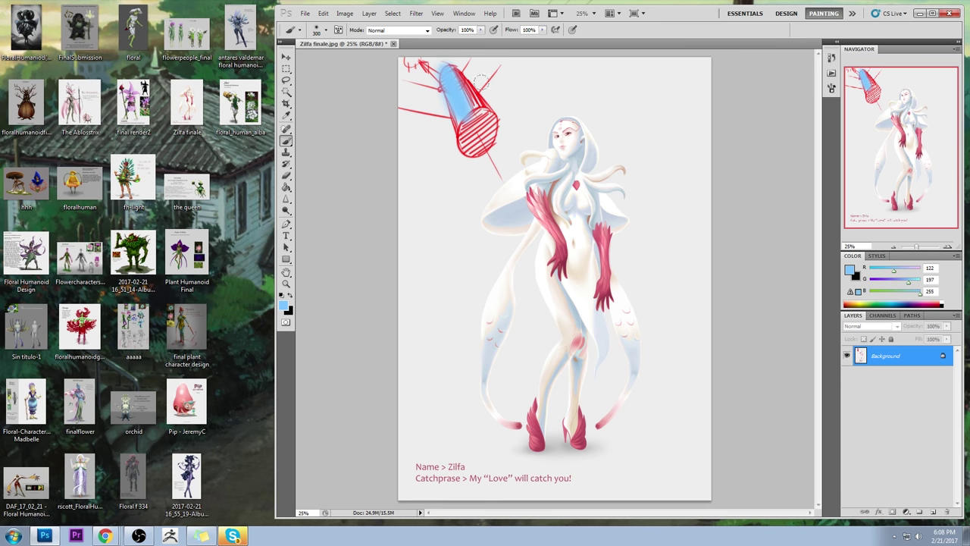
click(480, 30)
click(421, 52)
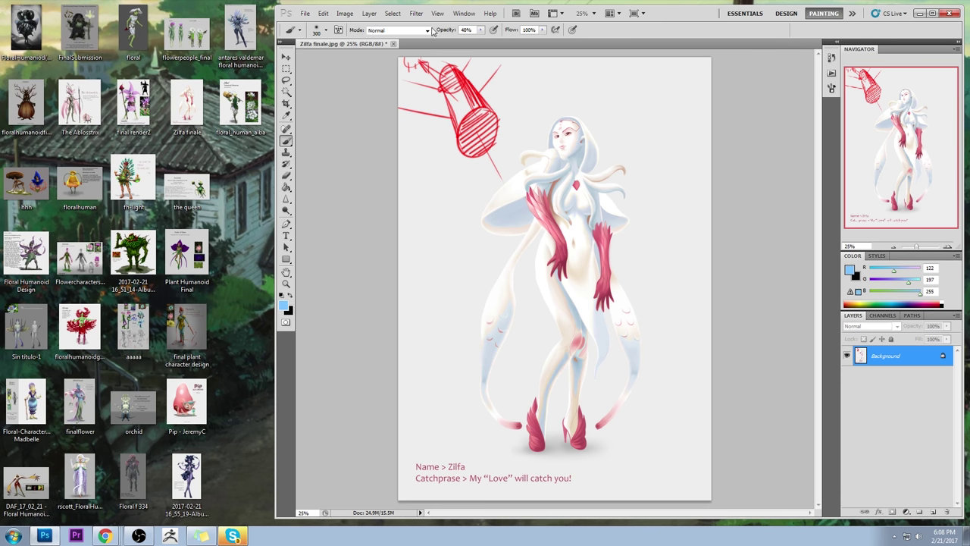
key(bracketleft)
key(bracketleft)
mouse_move(447, 72)
mouse_down()
mouse_move(462, 102)
mouse_move(443, 68)
mouse_up()
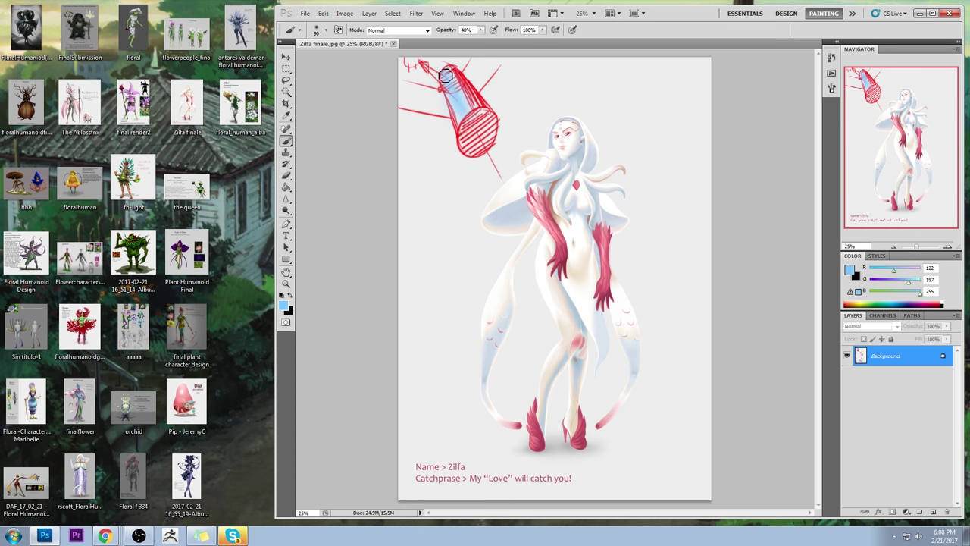
key(bracketleft)
Paint out the red cylinder in sampled near-white with a 125 px brush at 100% opacity.
right_click(560, 145)
click(666, 300)
key(Return)
drag(479, 30, 506, 42)
key(bracketright)
key(bracketright)
key(bracketright)
alt+click(492, 176)
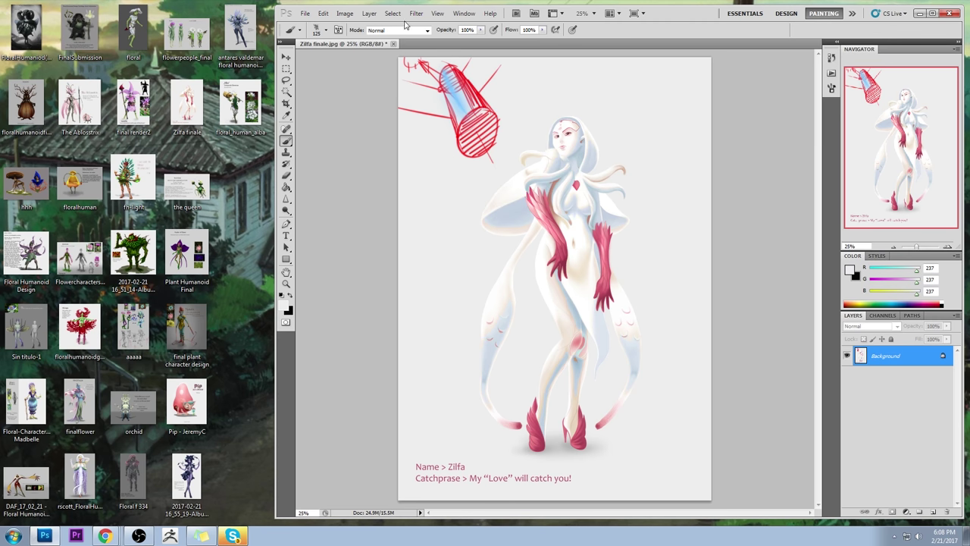
mouse_move(500, 159)
mouse_down()
mouse_move(513, 122)
mouse_move(431, 157)
mouse_move(515, 91)
mouse_move(392, 119)
mouse_move(499, 68)
mouse_move(391, 88)
mouse_move(450, 57)
mouse_move(422, 50)
mouse_up()
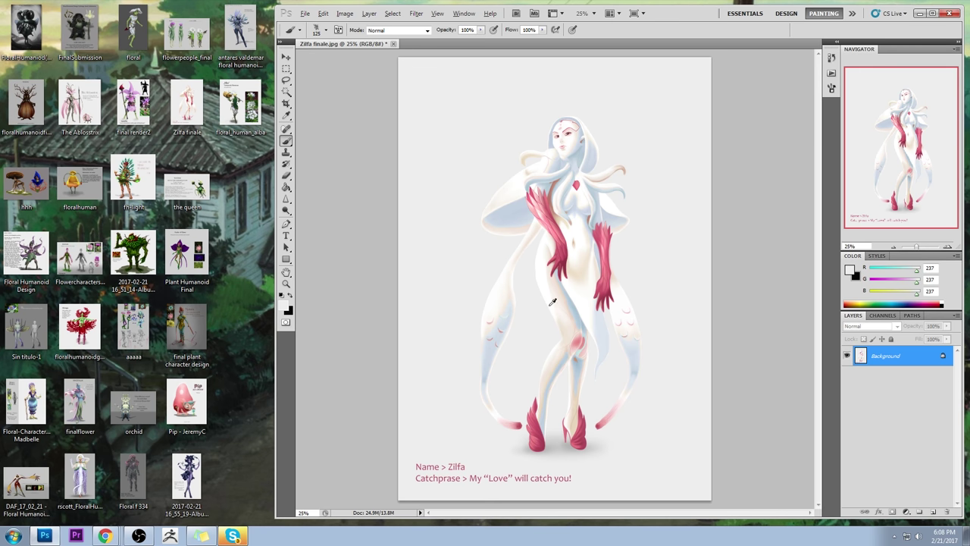
alt+click(552, 301)
key(bracketleft)
key(bracketleft)
key(bracketleft)
key(bracketleft)
key(bracketleft)
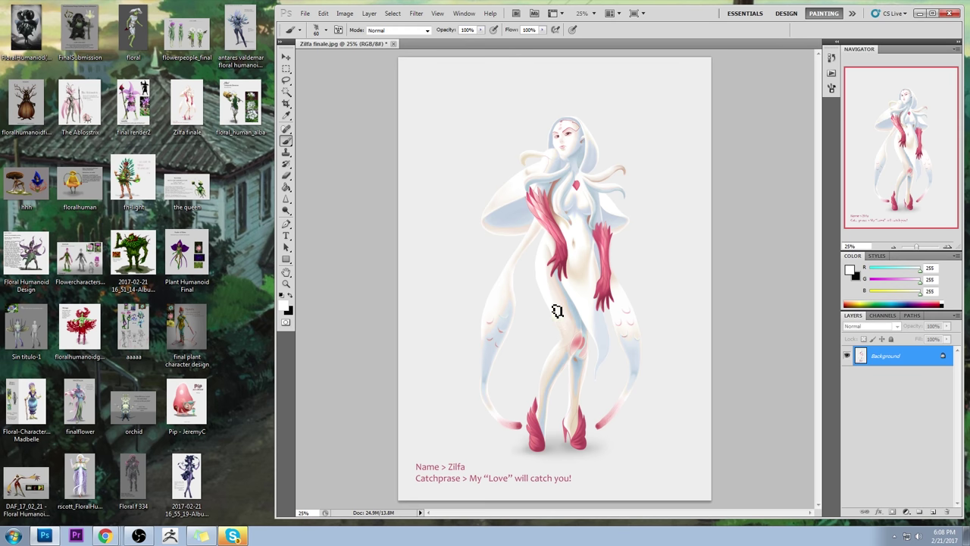
key(bracketleft)
Choose a 100 px round brush, add Layer 1, sample pink and set brush mode to Darken.
right_click(570, 221)
double_click(707, 343)
click(933, 512)
alt+click(555, 212)
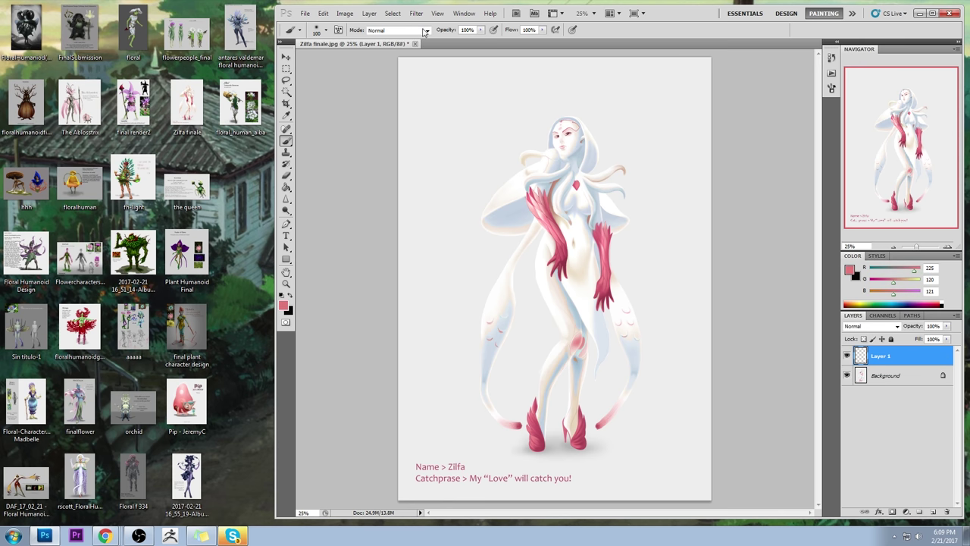
click(425, 30)
click(380, 81)
Set brush opacity to 50% and size 90, sample darker pink, and set Layer 1 to Darken.
key(bracketright)
key(bracketright)
key(bracketright)
drag(480, 31, 455, 43)
key(bracketright)
key(bracketleft)
key(bracketleft)
key(bracketleft)
key(bracketleft)
key(bracketleft)
alt+click(555, 210)
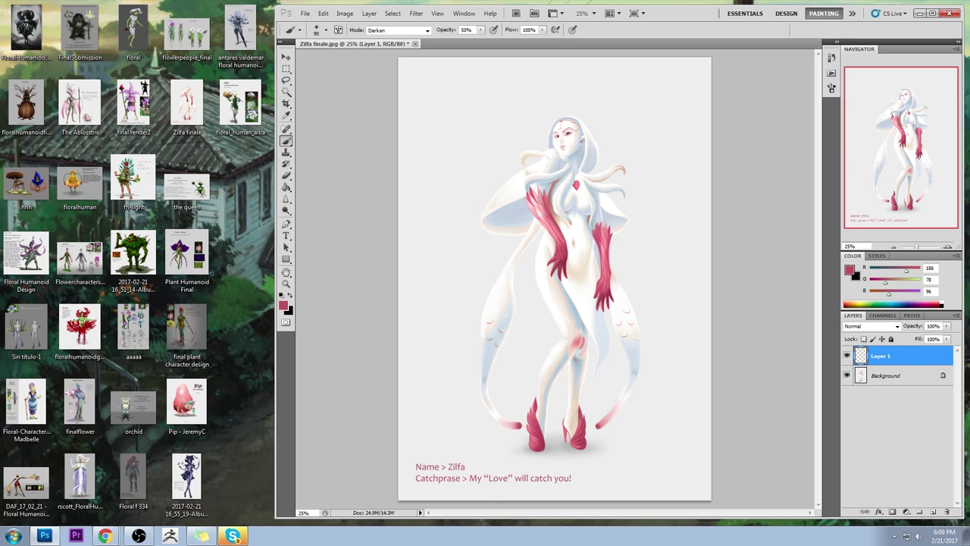
click(871, 325)
click(851, 90)
alt+click(554, 214)
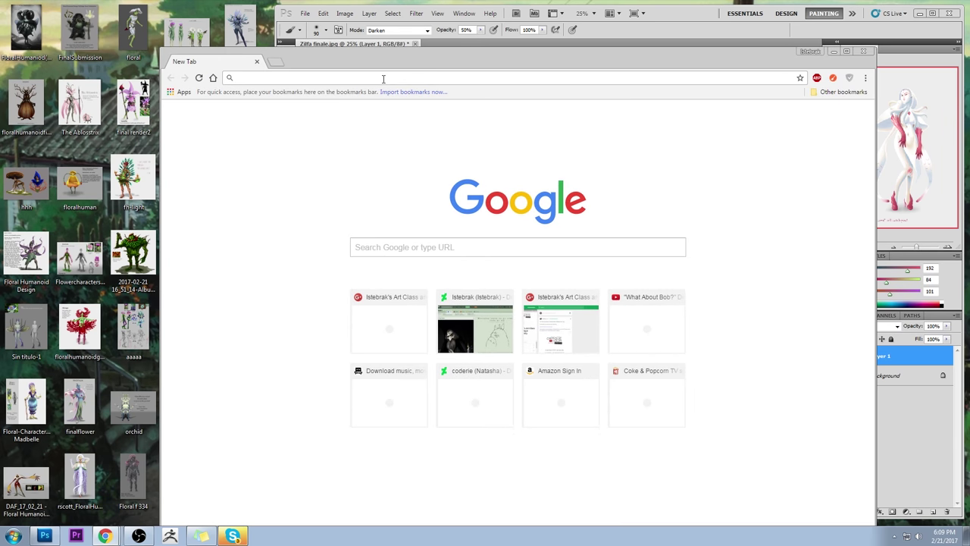
text(white cup sunlight)
key(Return)
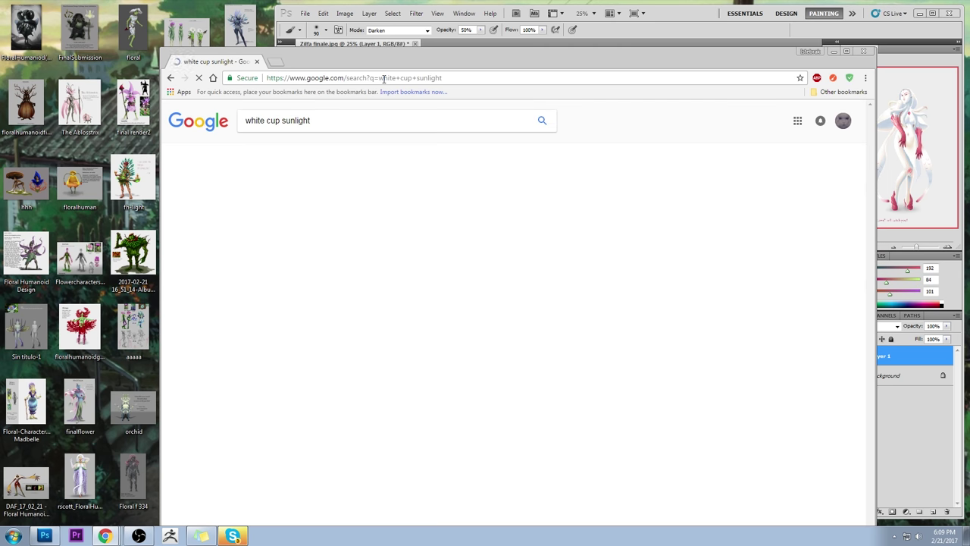
click(280, 150)
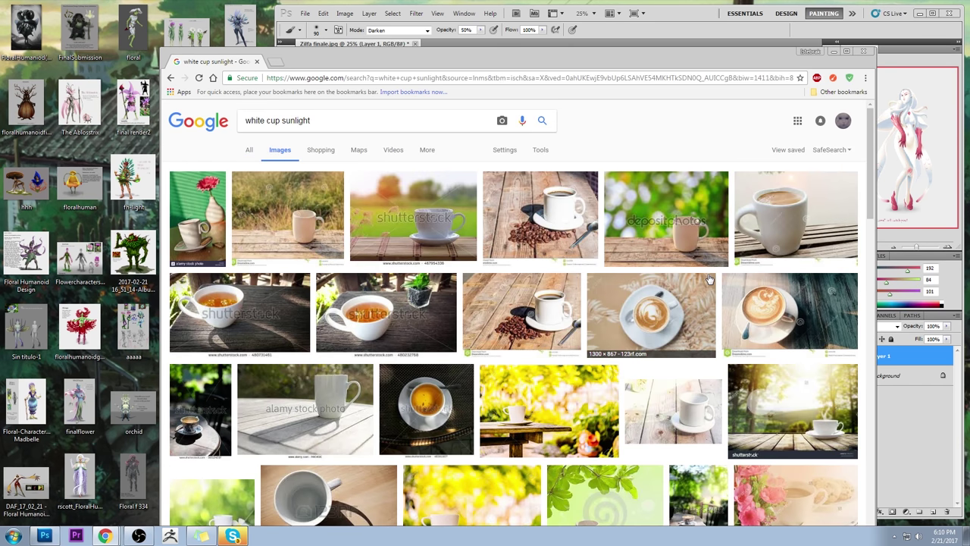
scroll(709, 279, down, 5)
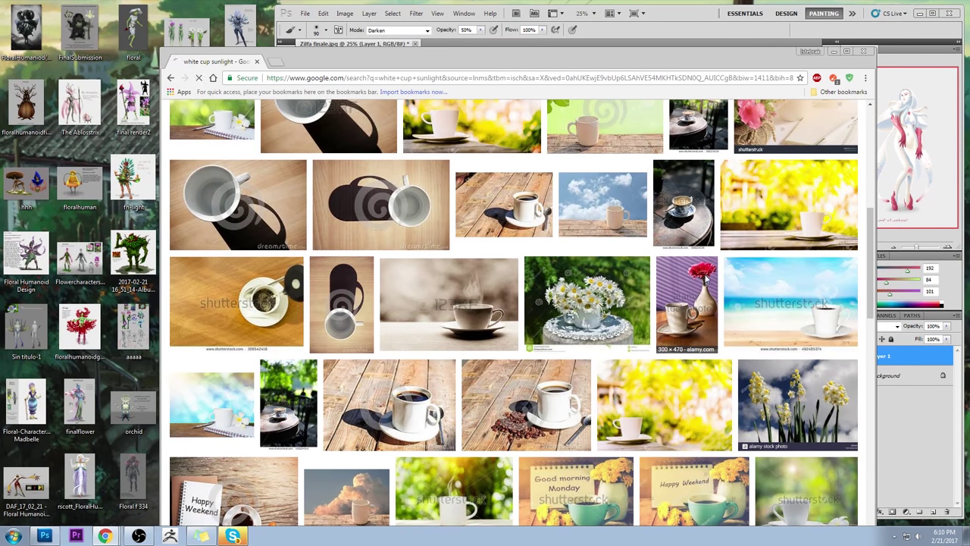
scroll(705, 279, down, 2)
scroll(704, 282, down, 5)
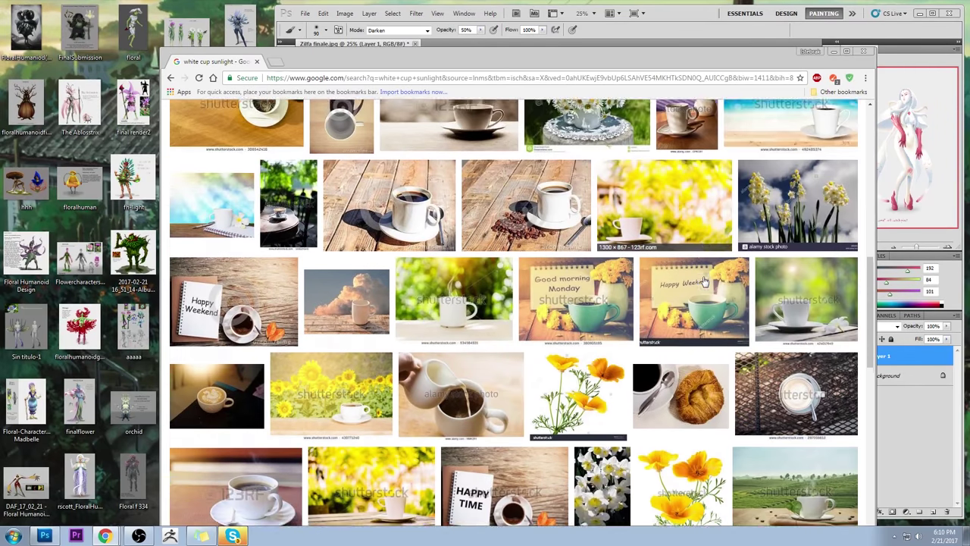
scroll(704, 281, down, 4)
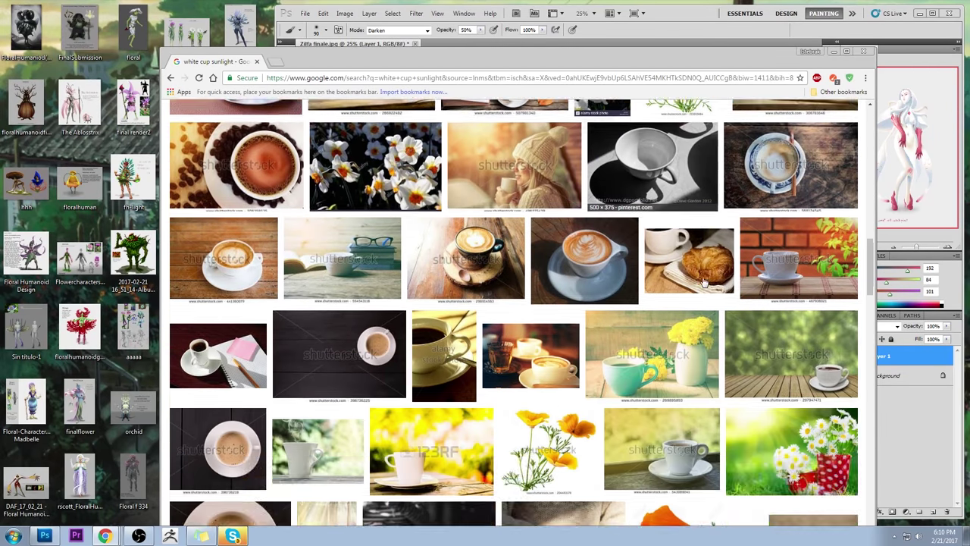
scroll(703, 281, down, 3)
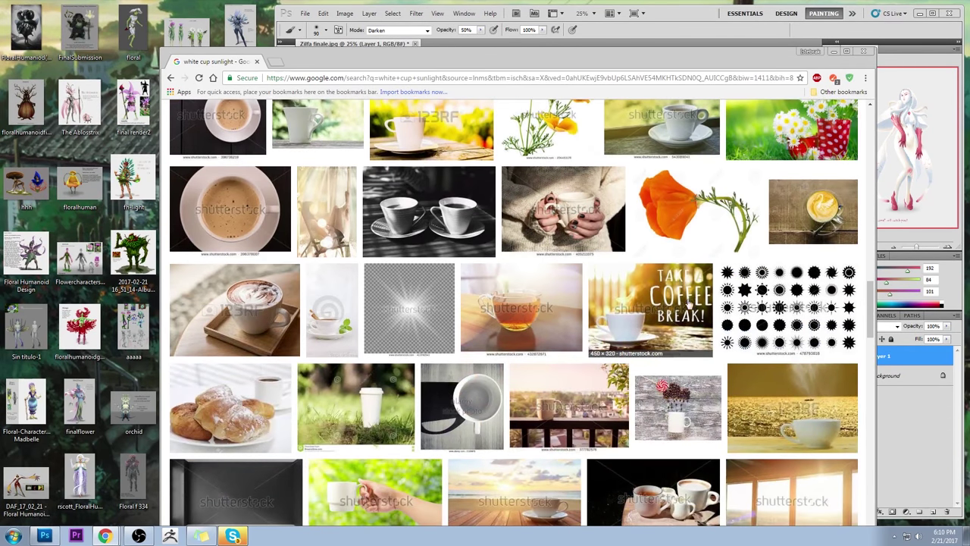
click(522, 313)
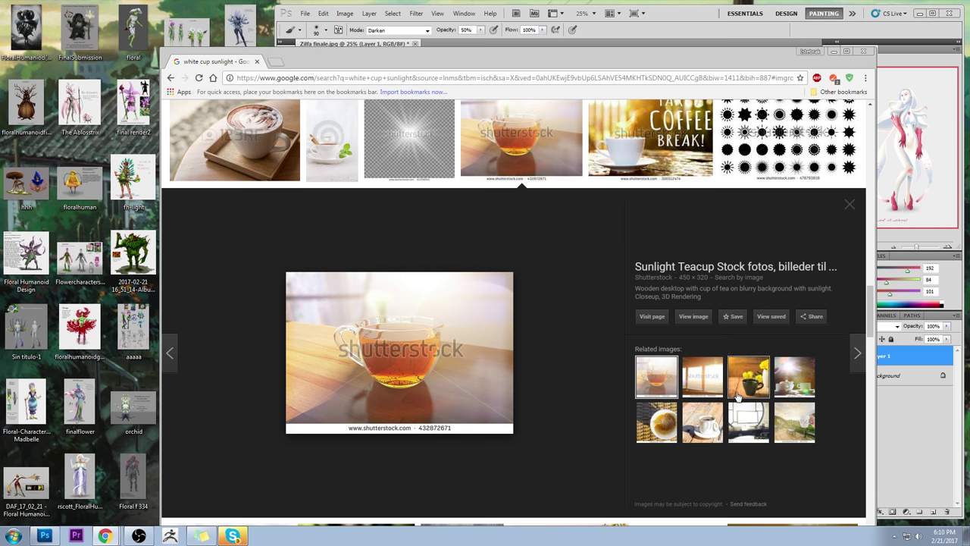
scroll(831, 347, down, 2)
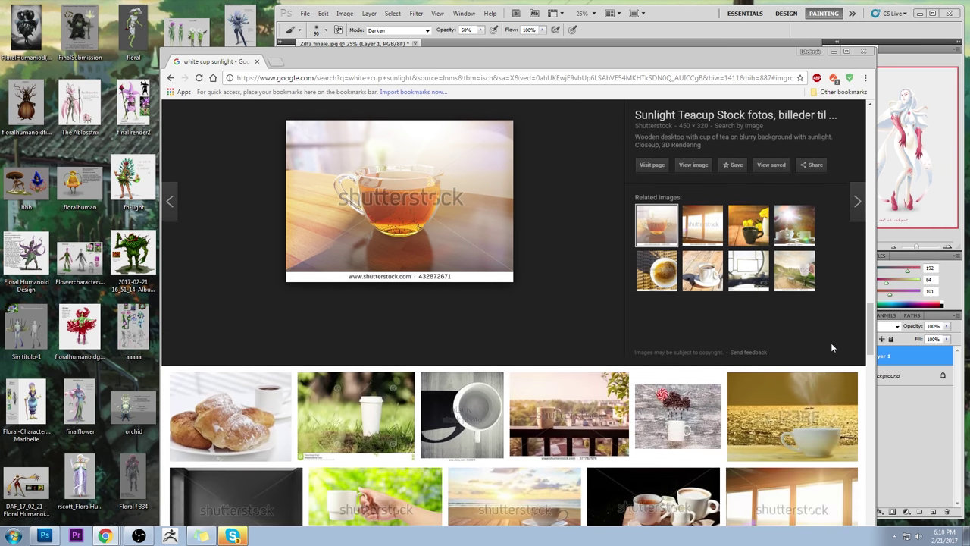
scroll(831, 347, down, 2)
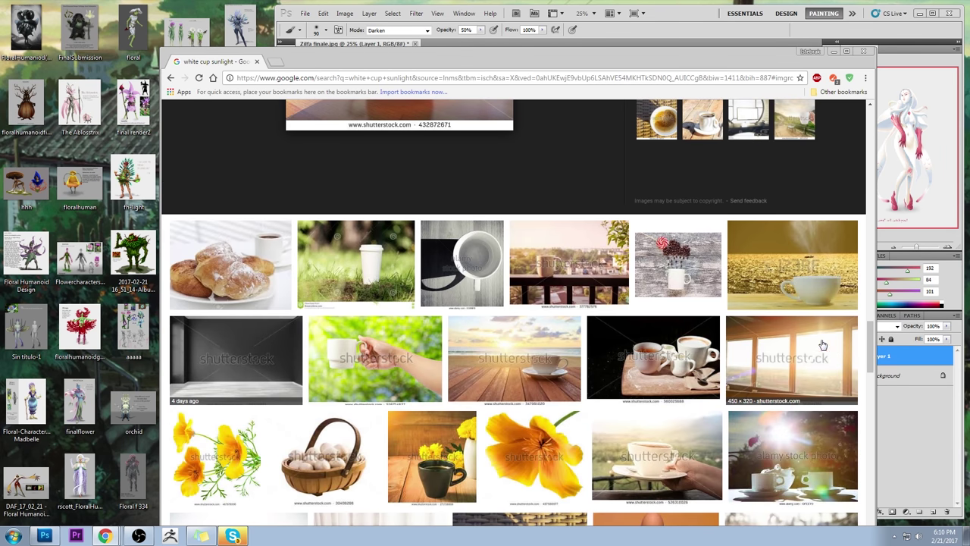
scroll(822, 345, down, 1)
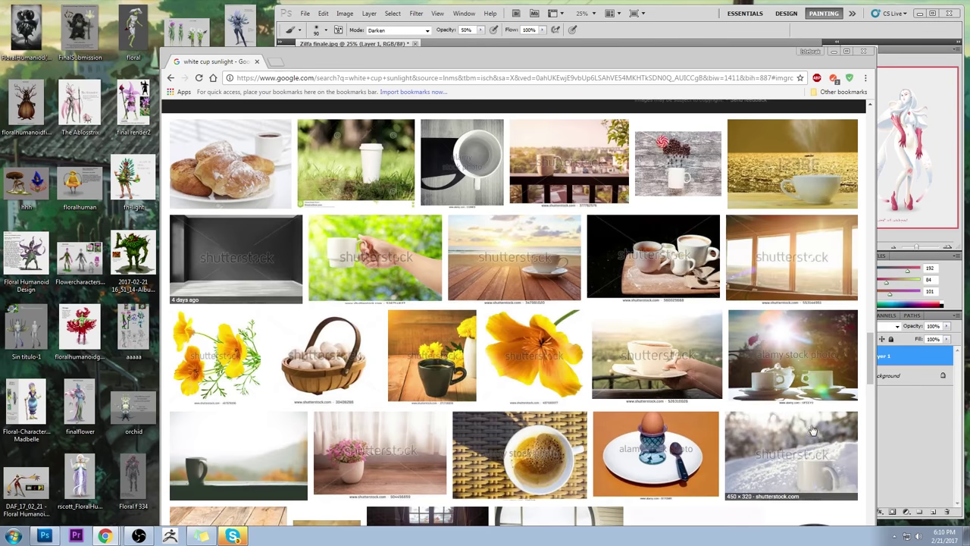
scroll(811, 426, down, 3)
scroll(807, 425, down, 2)
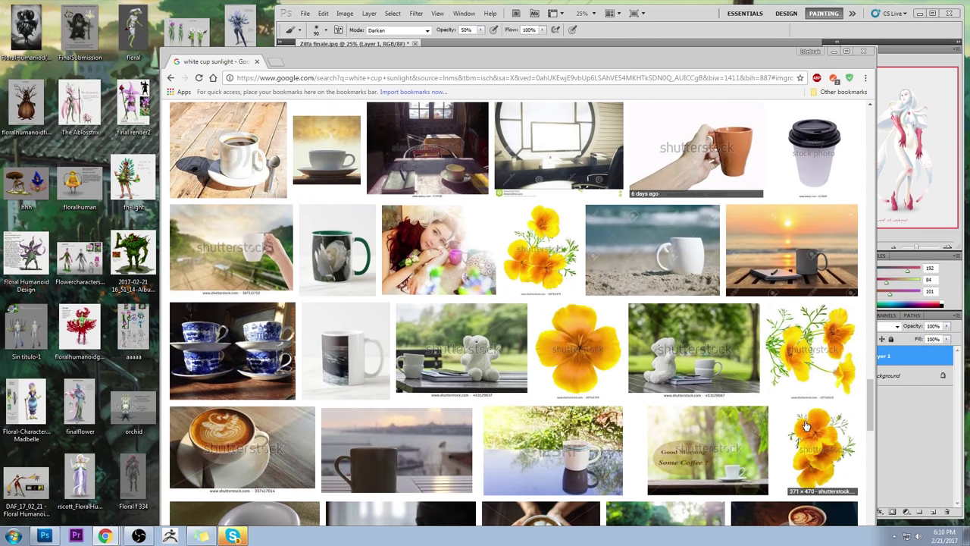
scroll(806, 426, down, 7)
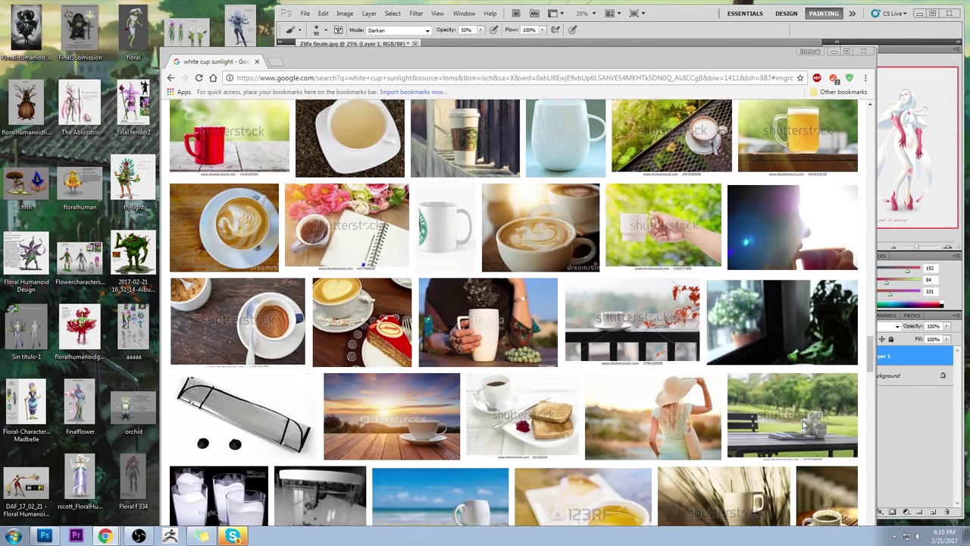
scroll(805, 426, down, 2)
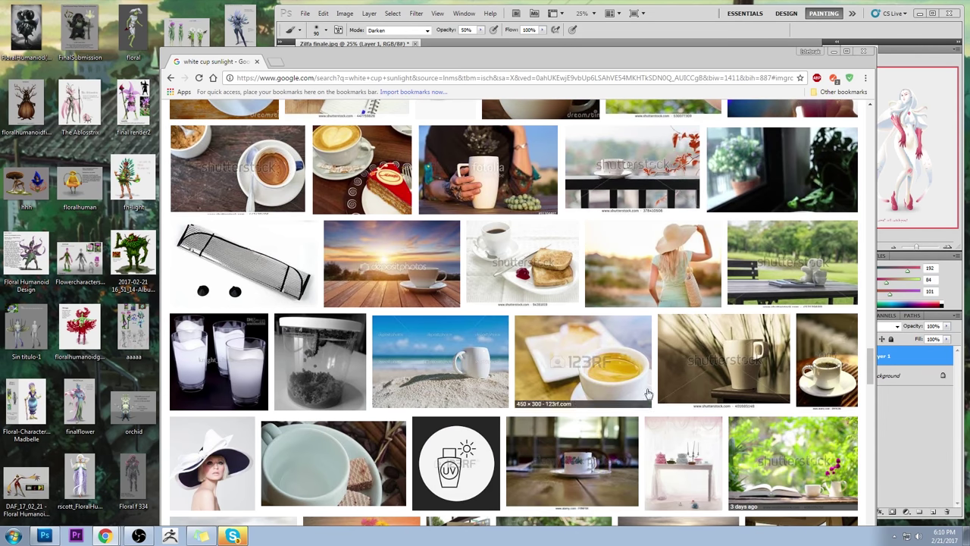
scroll(726, 393, down, 2)
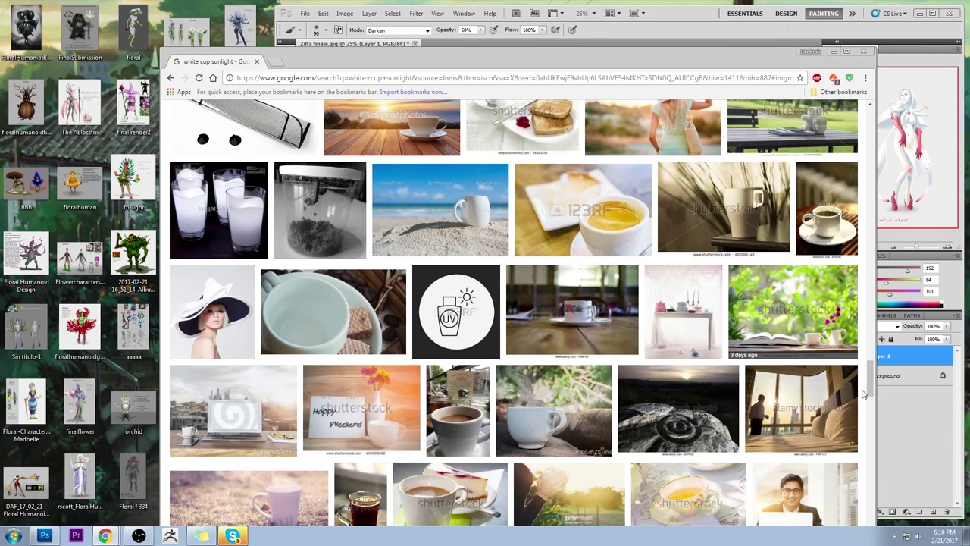
scroll(866, 397, down, 2)
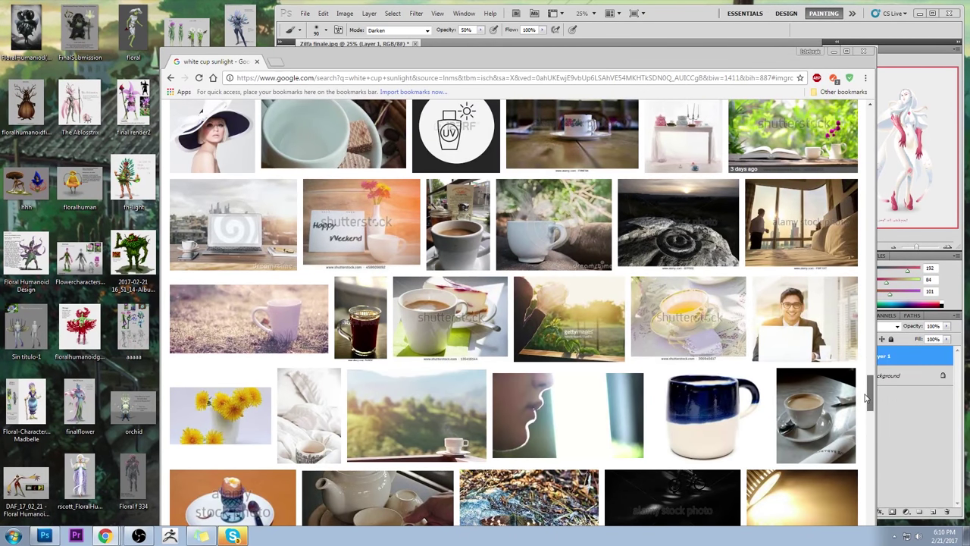
click(688, 318)
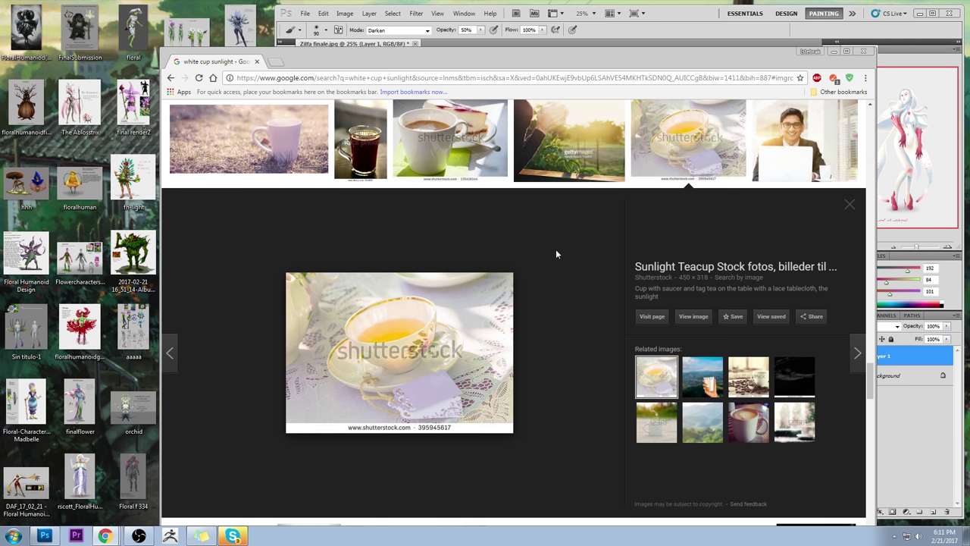
Preview the mountain coffee cup and street café teacup photos among the sunlit cup results.
scroll(556, 254, down, 3)
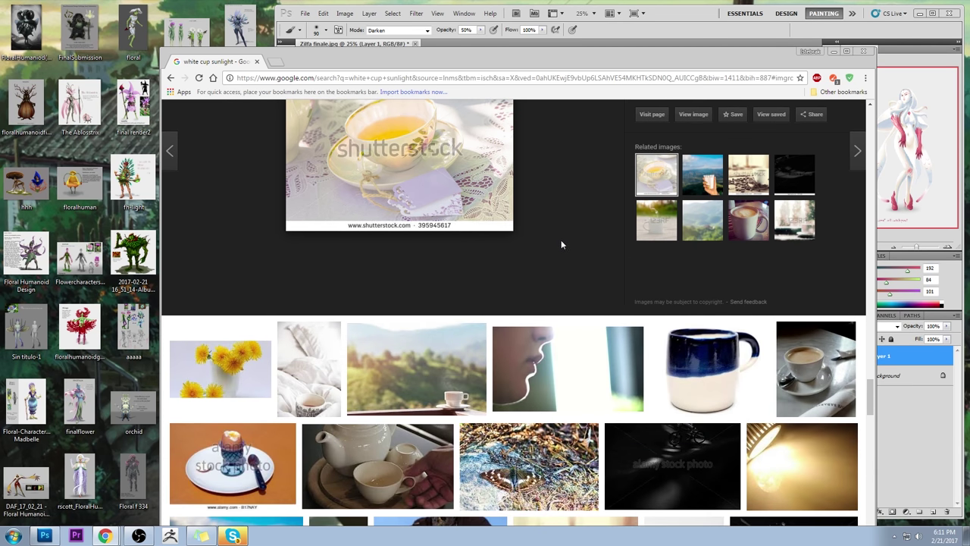
scroll(558, 238, up, 1)
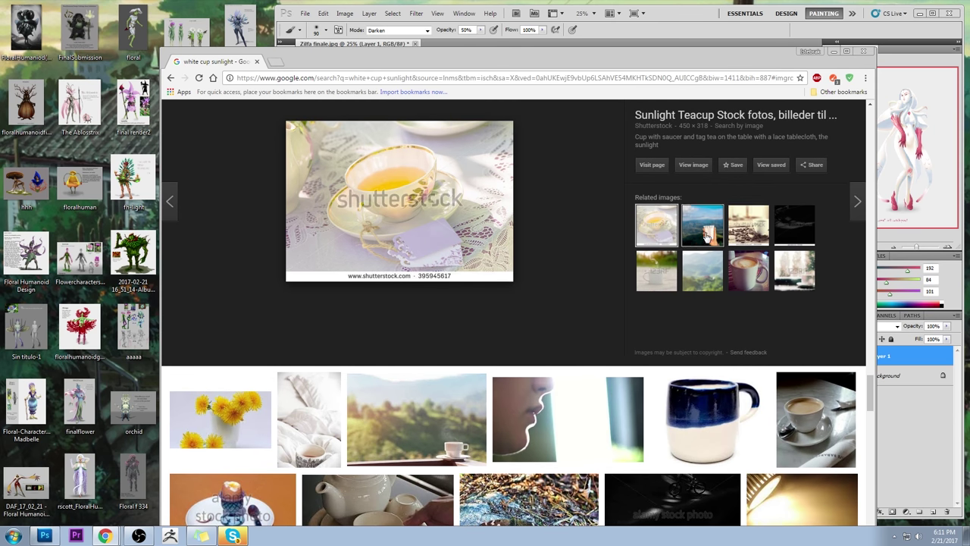
click(693, 231)
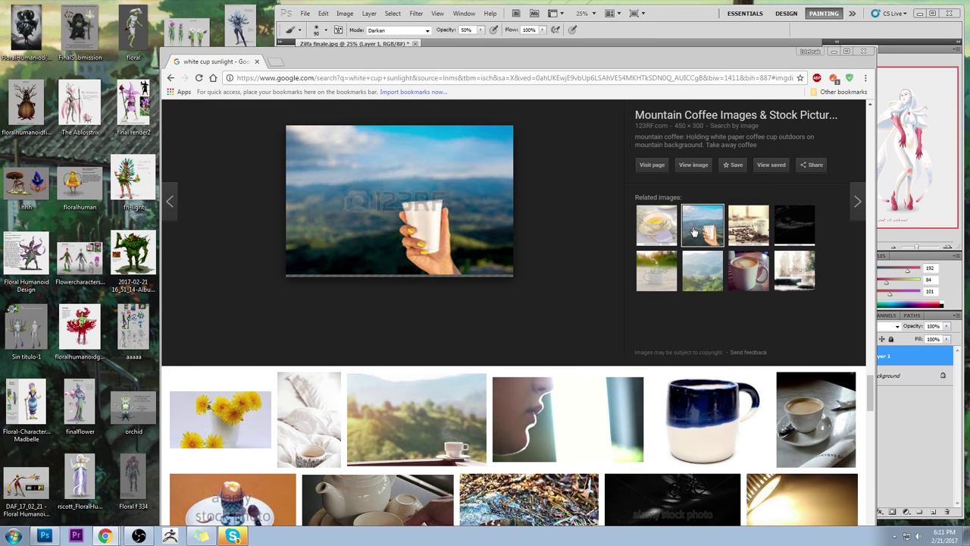
click(653, 231)
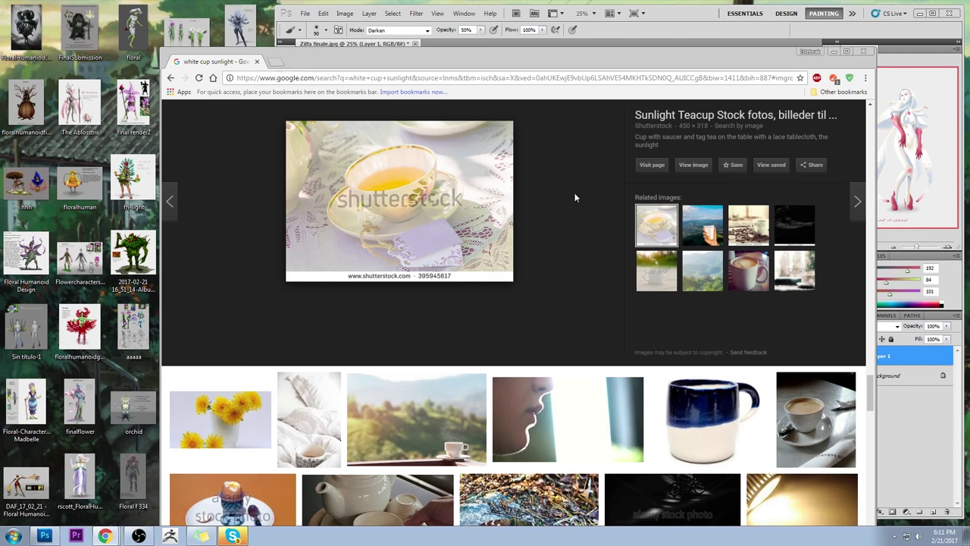
scroll(566, 257, down, 5)
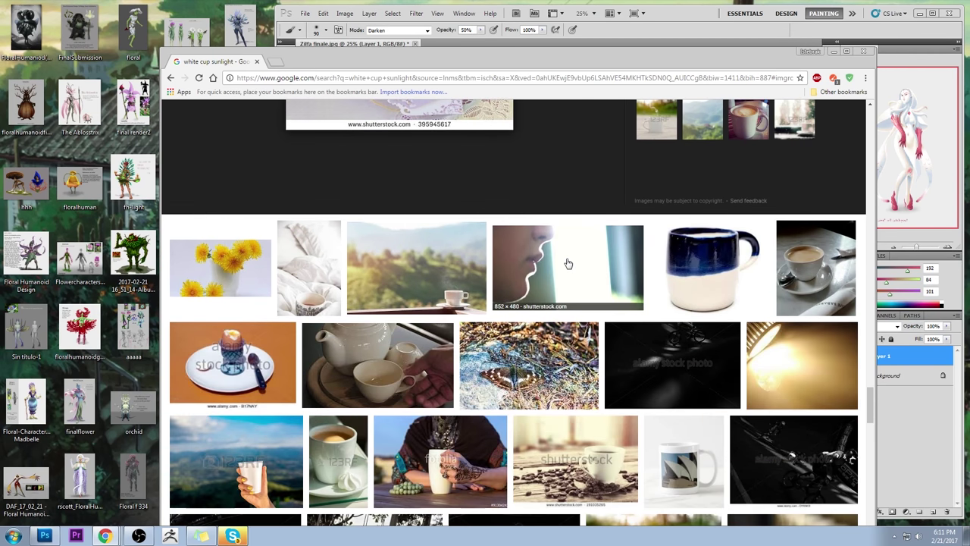
scroll(566, 260, down, 3)
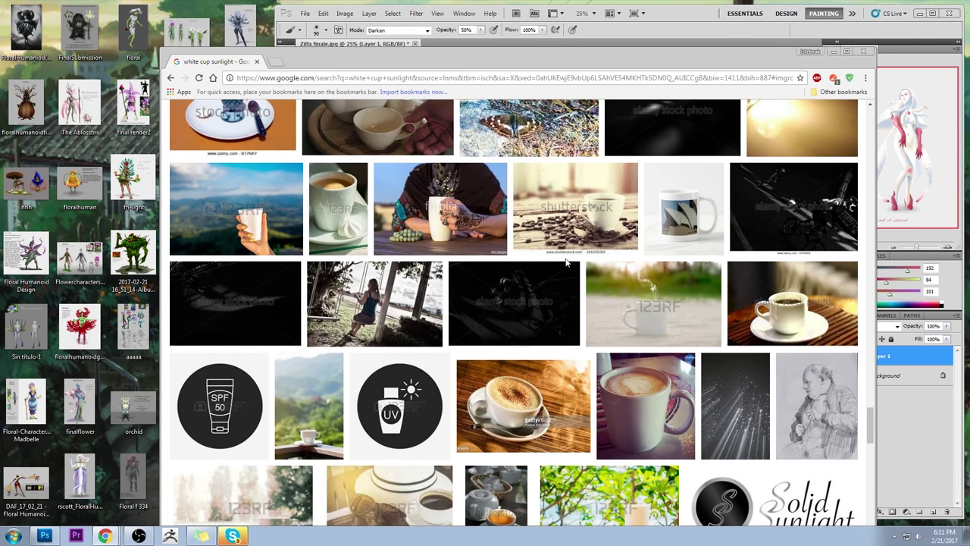
scroll(566, 262, down, 3)
scroll(521, 286, down, 2)
click(496, 279)
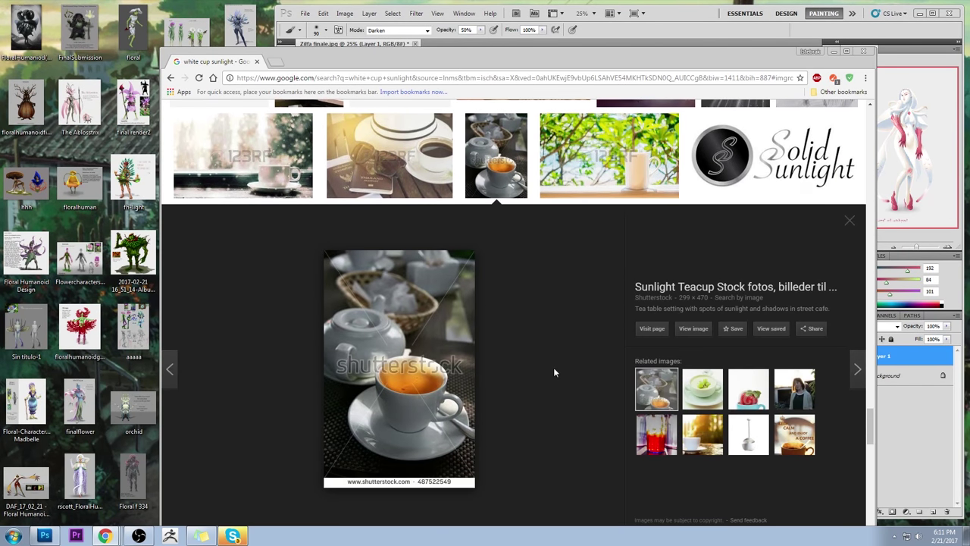
scroll(567, 333, down, 5)
scroll(567, 334, down, 1)
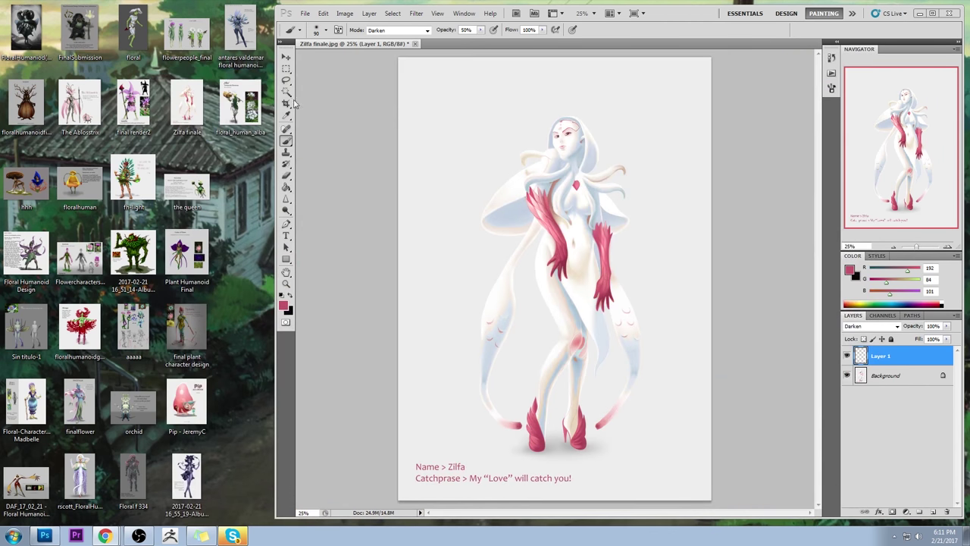
Close Chrome and bring up Layer 1's options in Photoshop.
click(256, 61)
right_click(905, 357)
Merge Layer 1 into the Background, then close Zilfa finale.jpg and answer the save prompt.
click(883, 376)
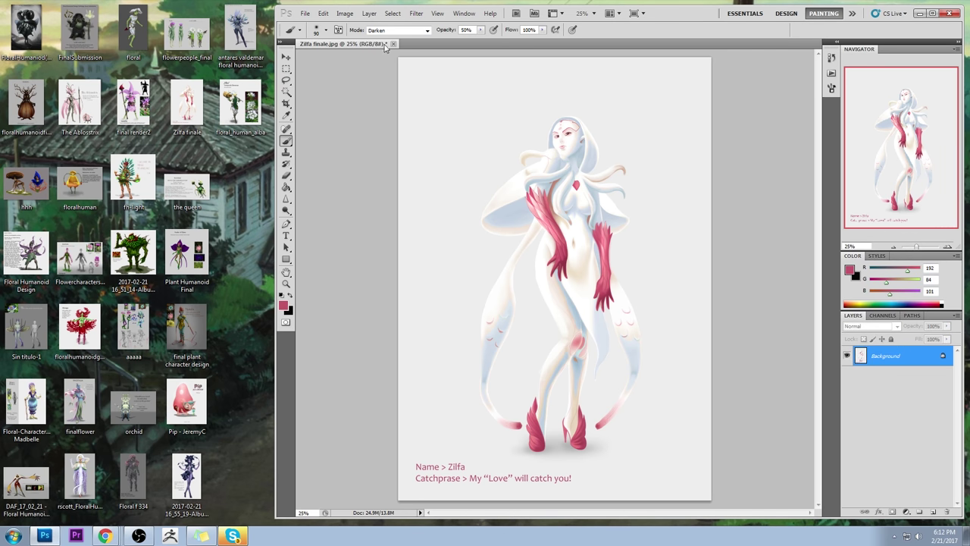
click(393, 44)
click(581, 205)
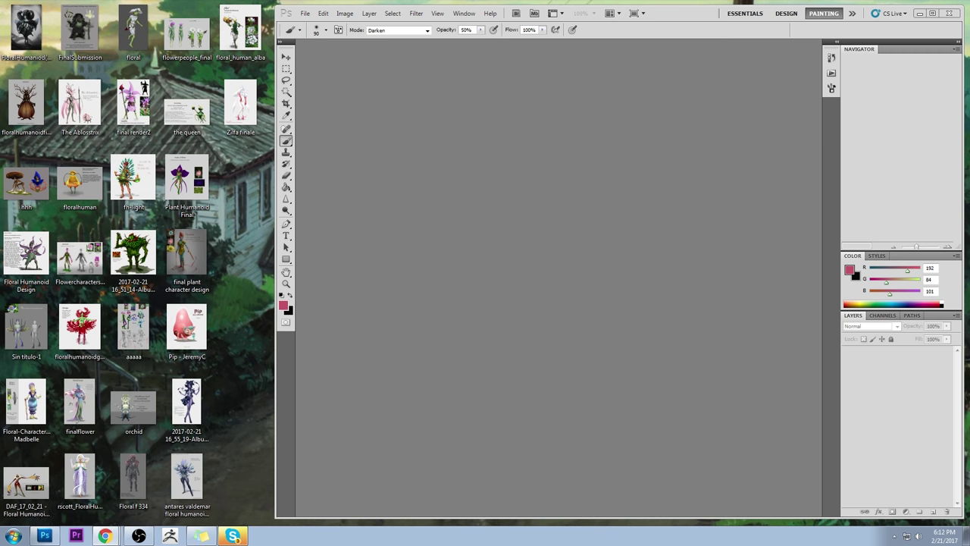
Change the brush Mode in the options bar from Darken to Normal.
click(426, 31)
click(413, 40)
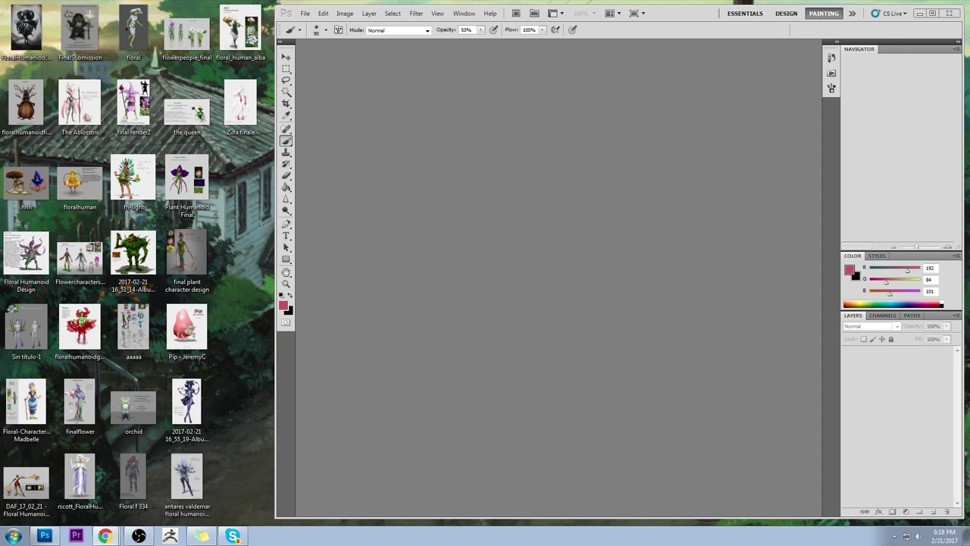
Load istebrak.com in Chrome and follow its Google+ link to Istebrak's Art Class and Critique Community.
click(104, 536)
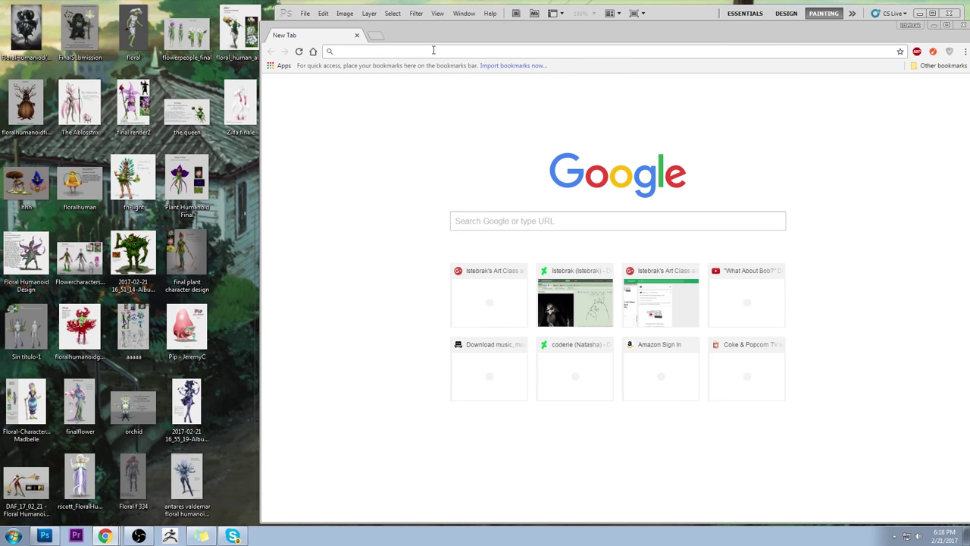
text(www.)
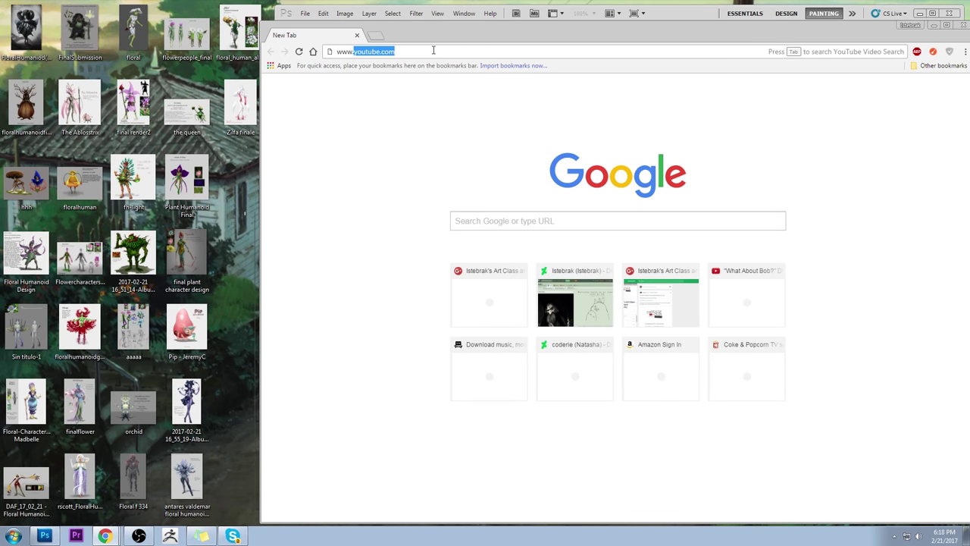
text(is)
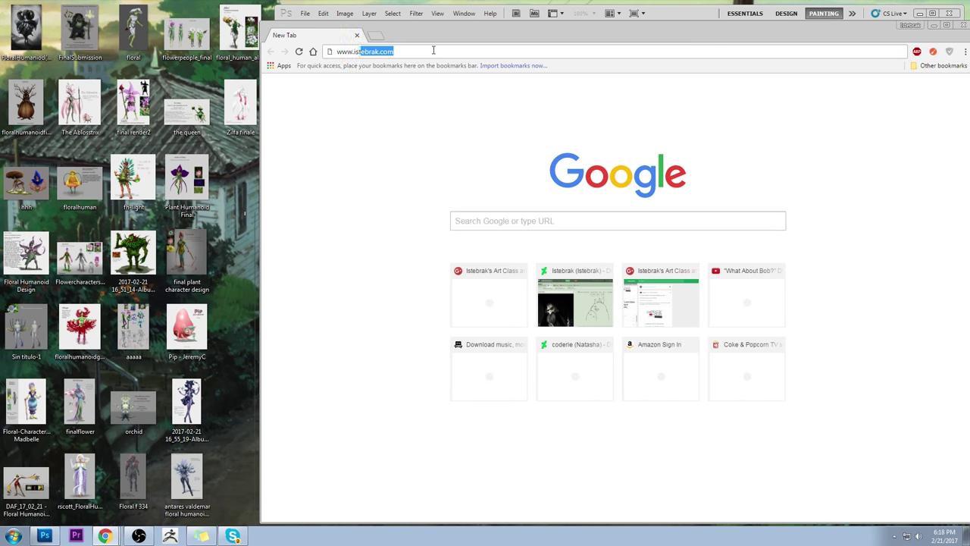
key(Return)
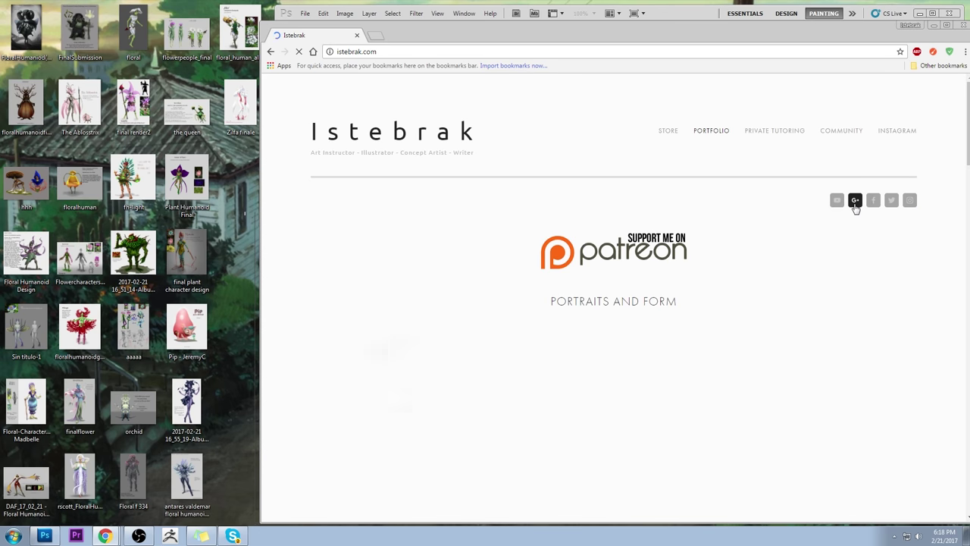
click(855, 201)
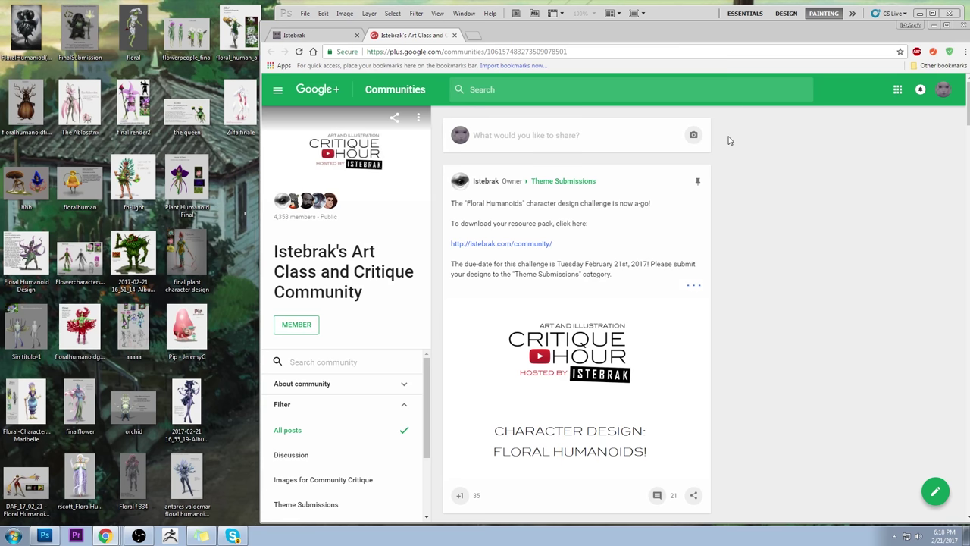
Open and close the pinned Floral Humanoids post's options menu.
mouse_move(635, 332)
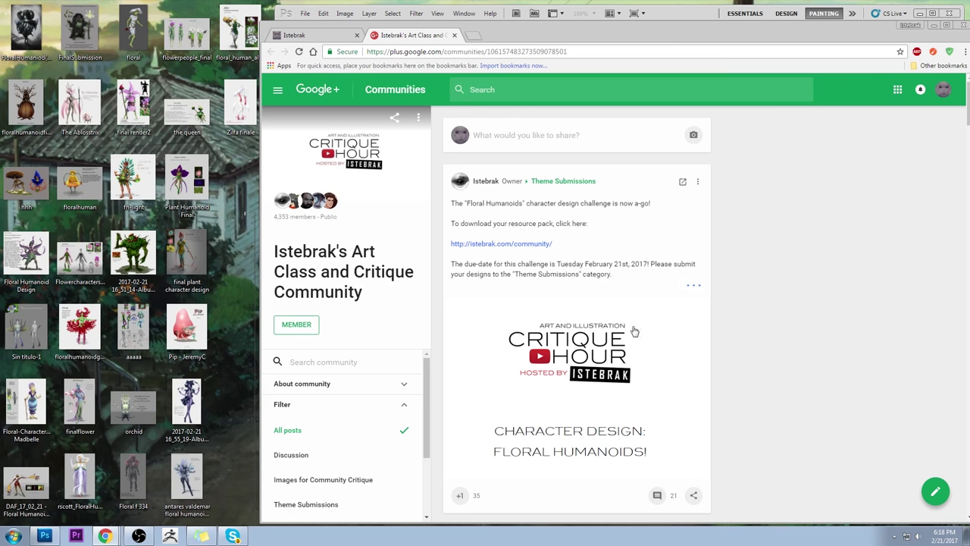
click(700, 184)
click(679, 179)
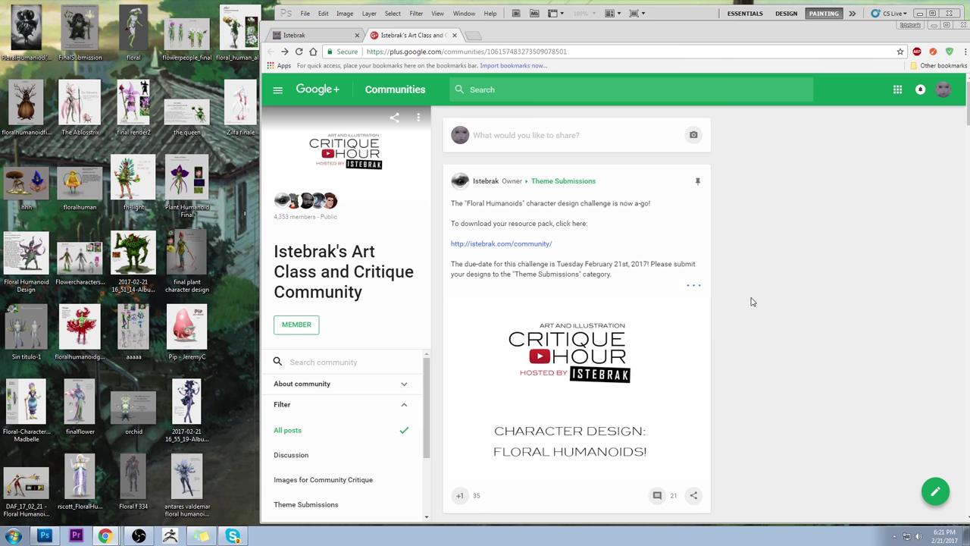
Refresh the desktop and show the taskbar calendar with Tuesday, February 21, 2017.
right_click(240, 173)
click(274, 199)
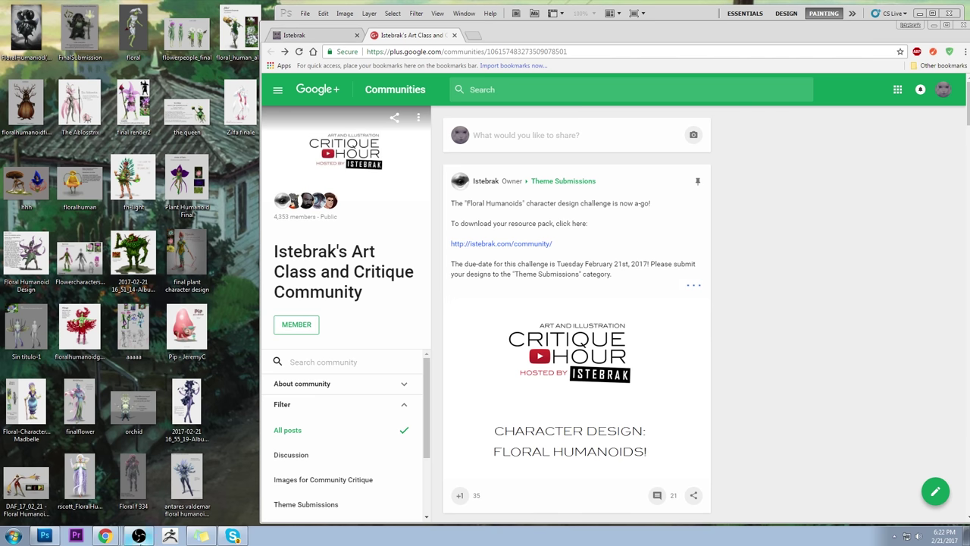
click(931, 534)
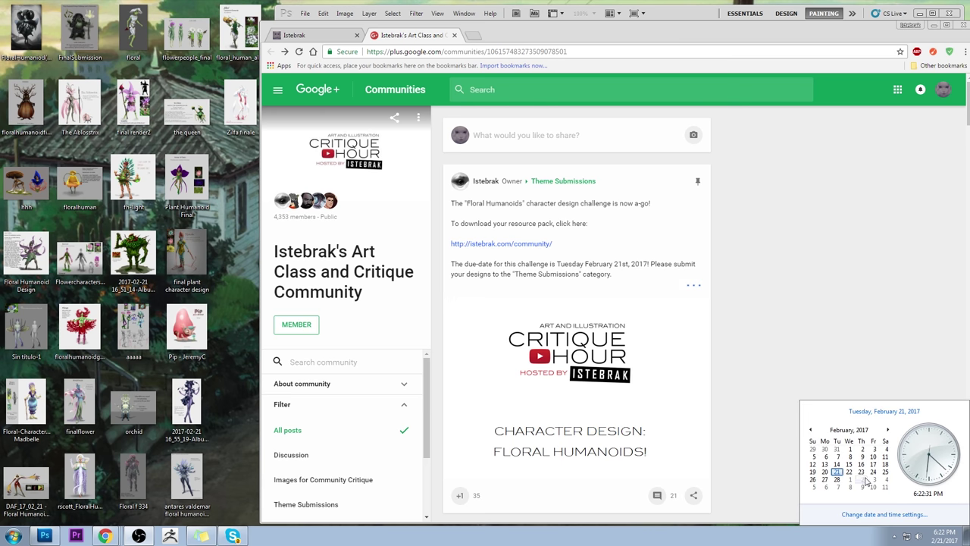